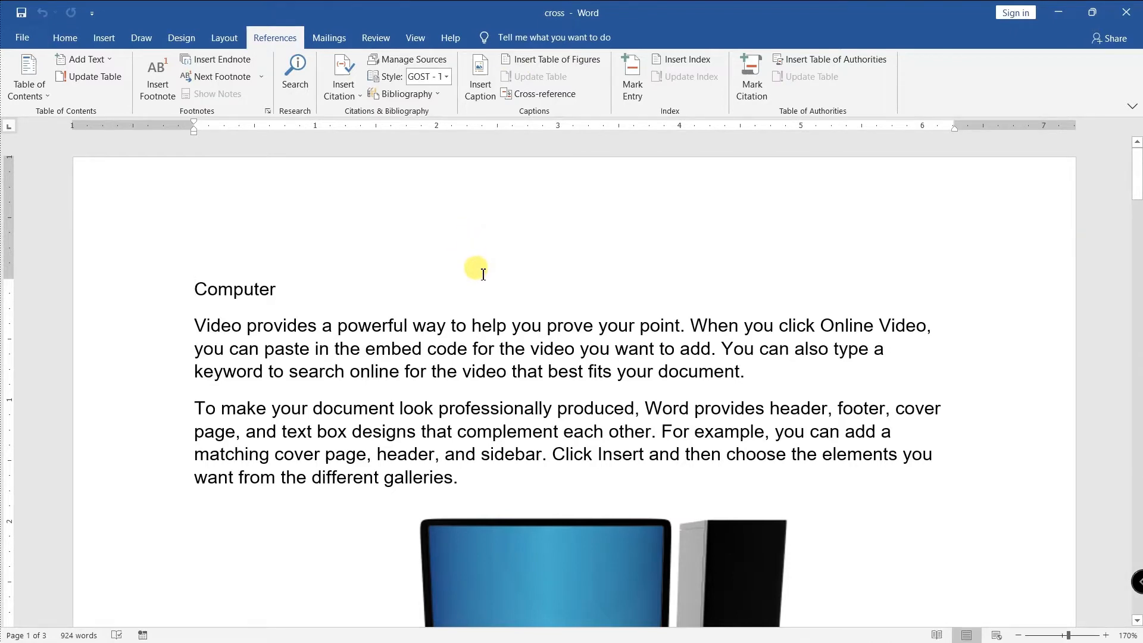
scroll(476, 271, down, 5)
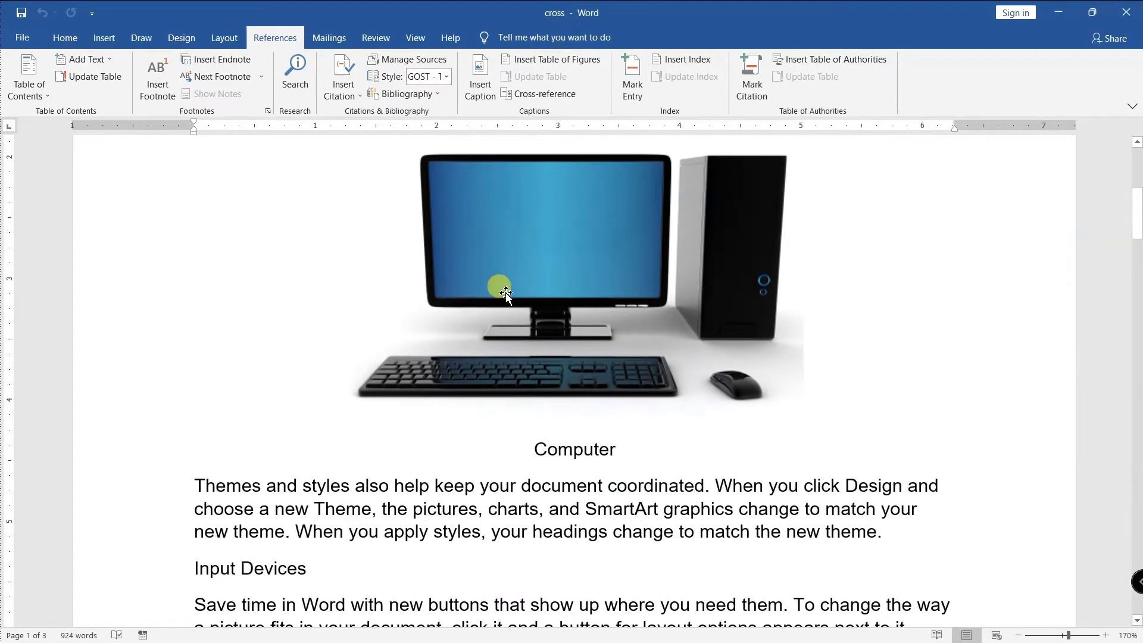
scroll(505, 292, down, 5)
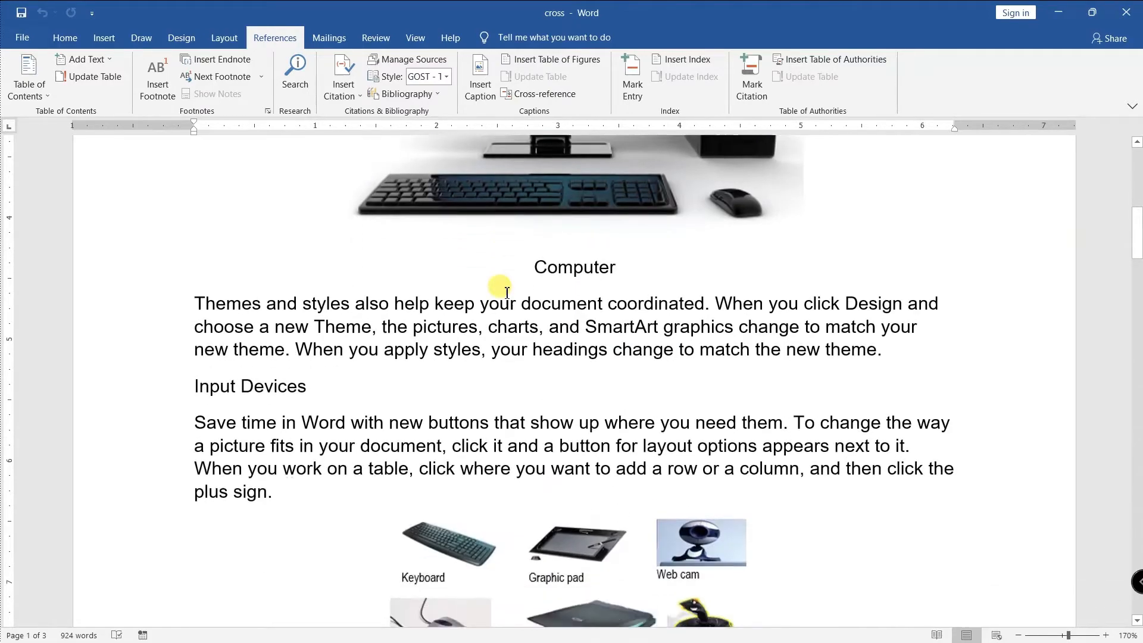
scroll(506, 292, down, 12)
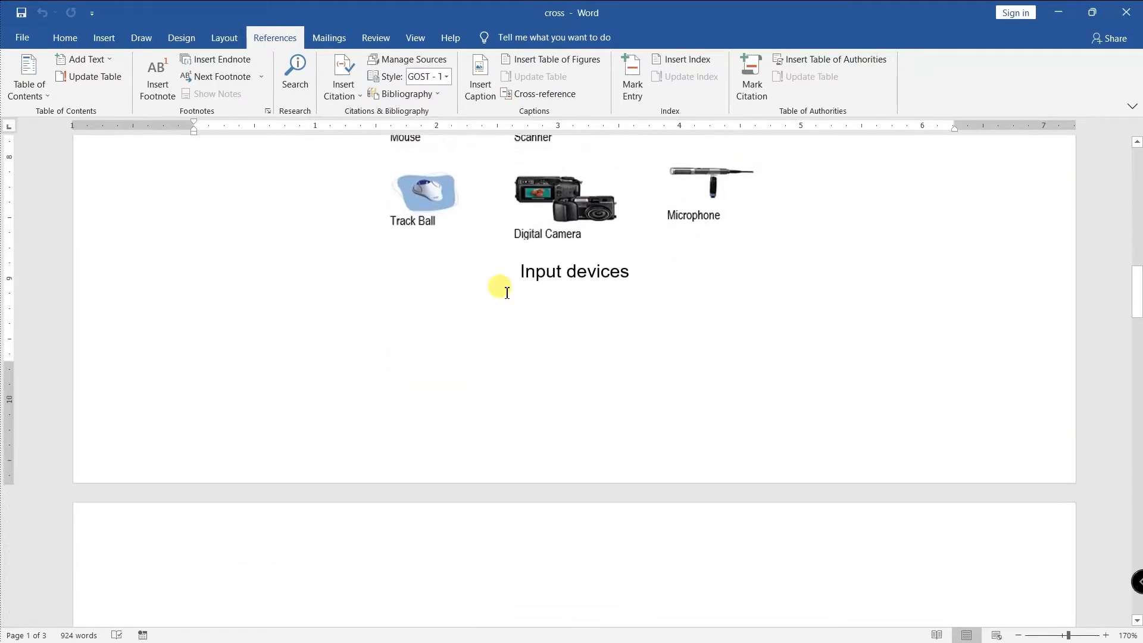
scroll(507, 292, up, 15)
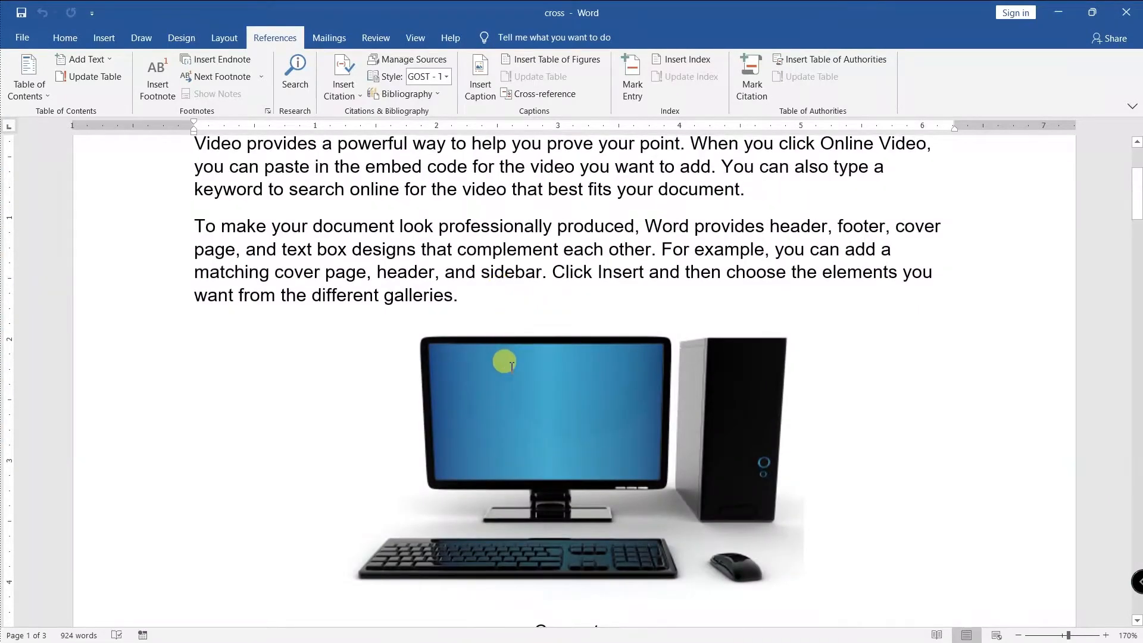
scroll(511, 366, up, 3)
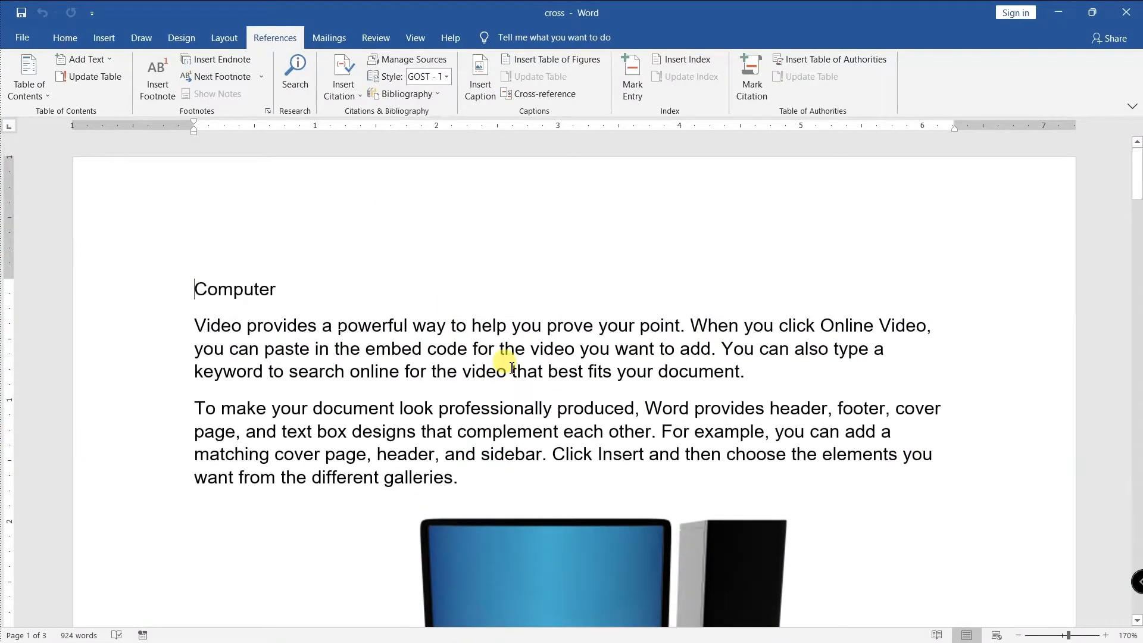
- Insert a caption for the computer picture with the label Figure and the position Below selected item
click(535, 551)
scroll(524, 542, down, 3)
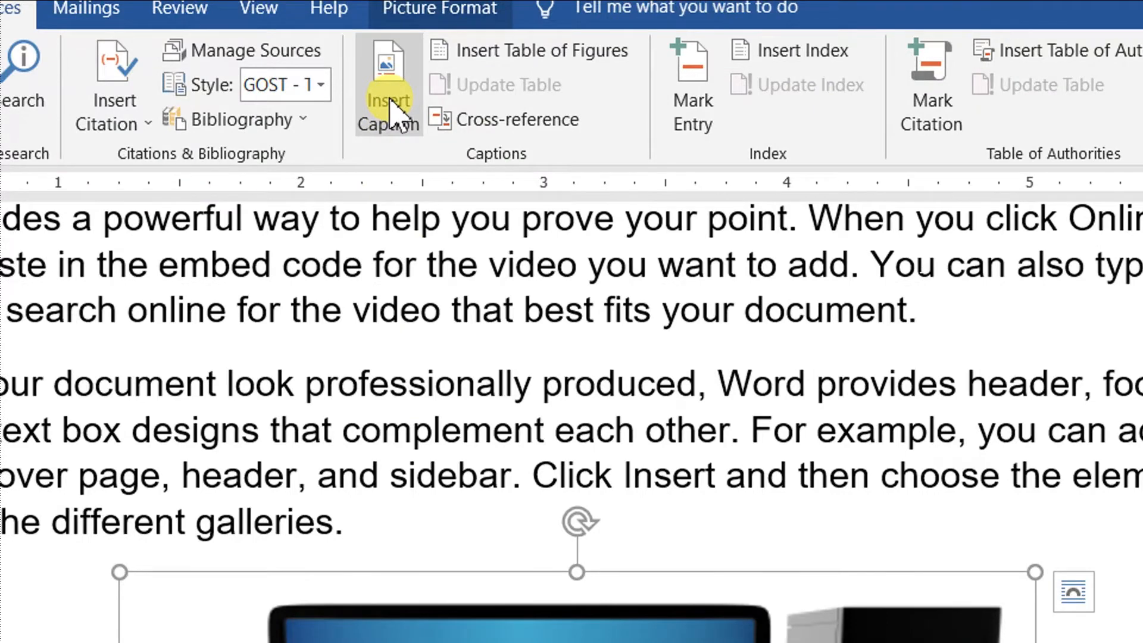
click(390, 109)
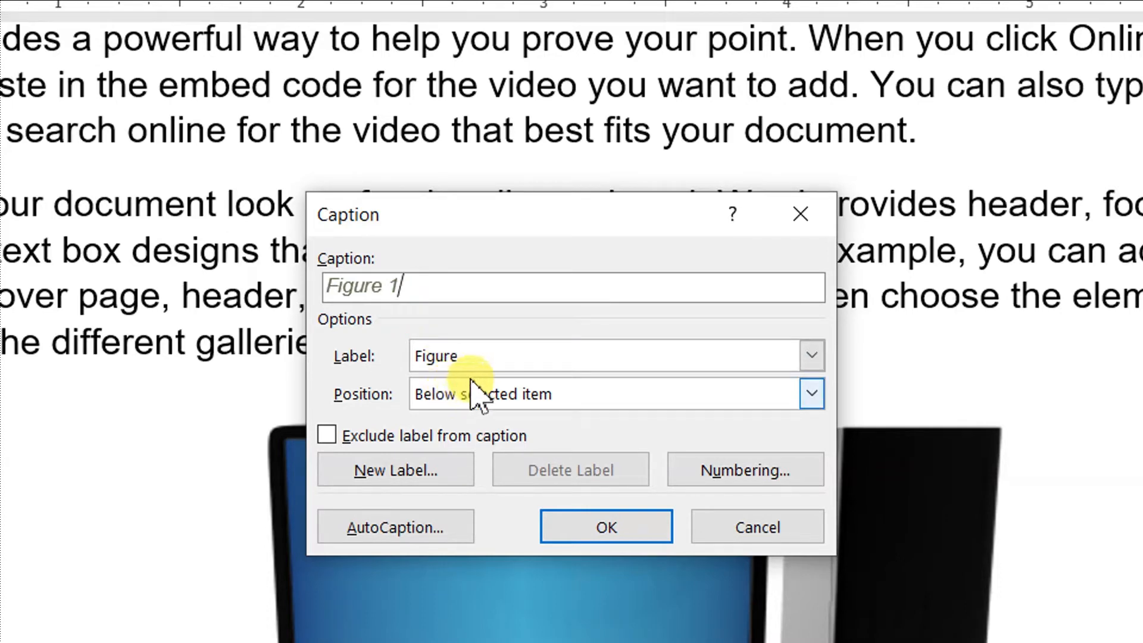
click(511, 365)
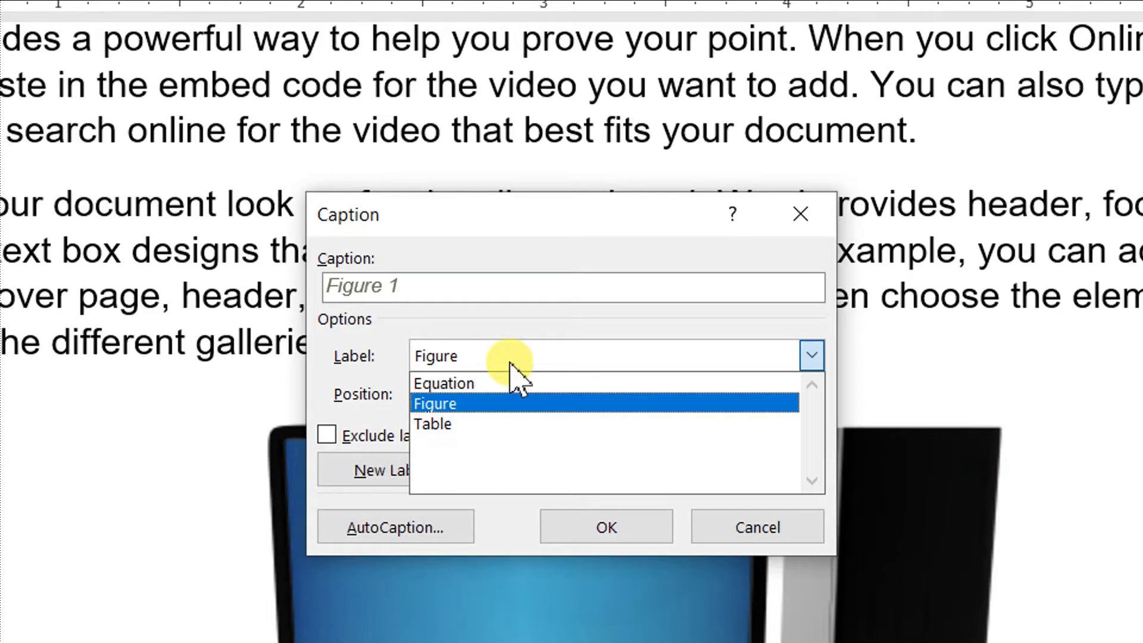
click(510, 363)
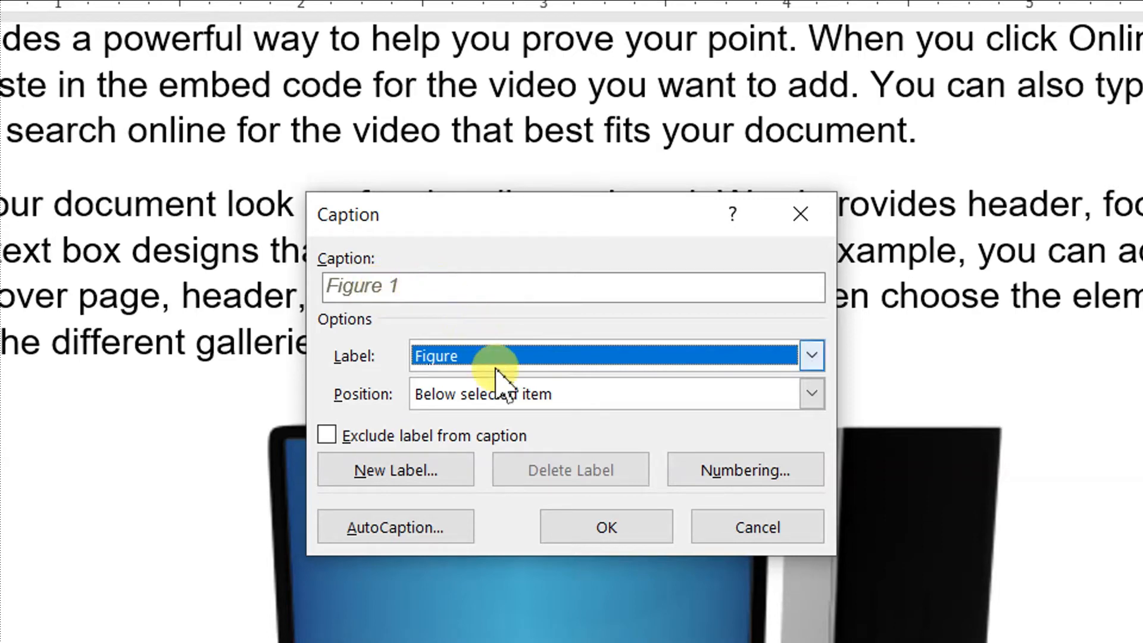
click(474, 398)
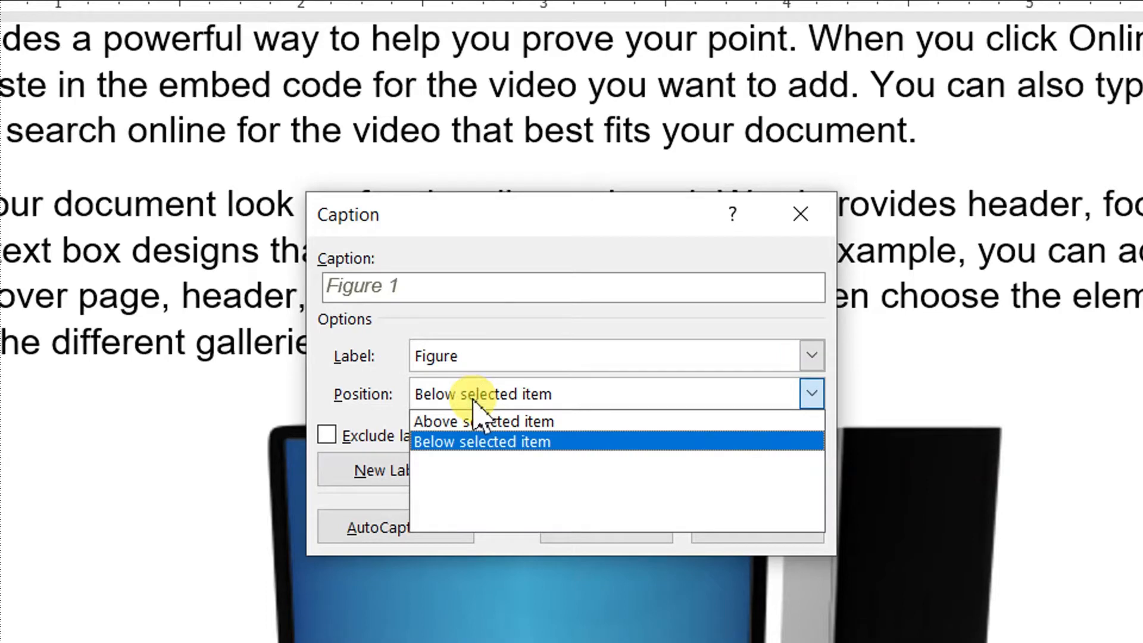
click(456, 441)
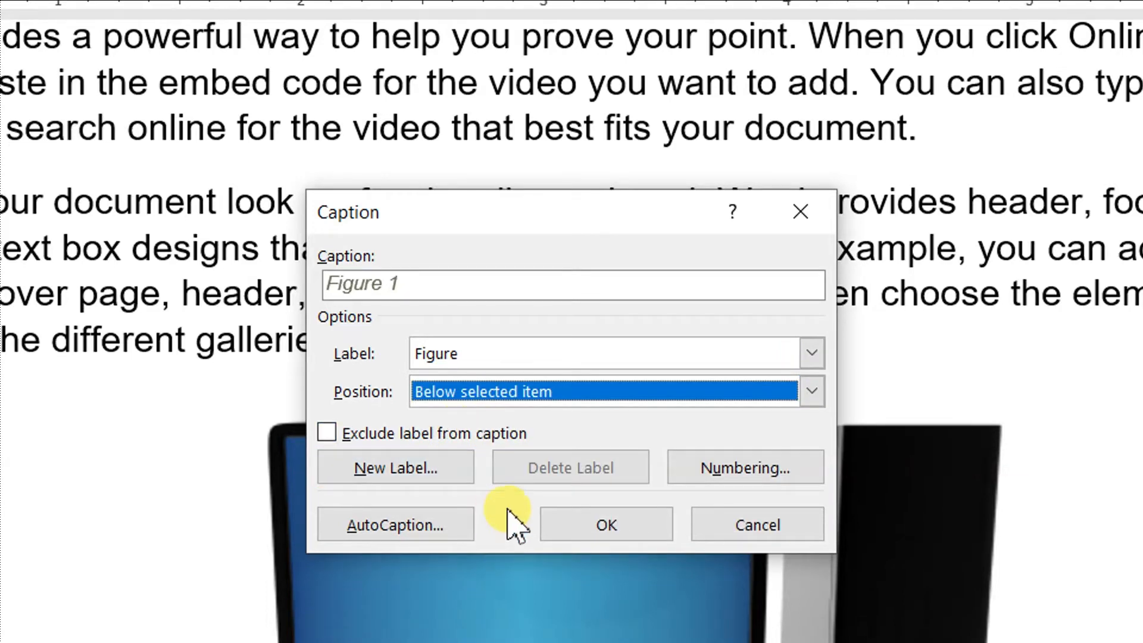
click(576, 525)
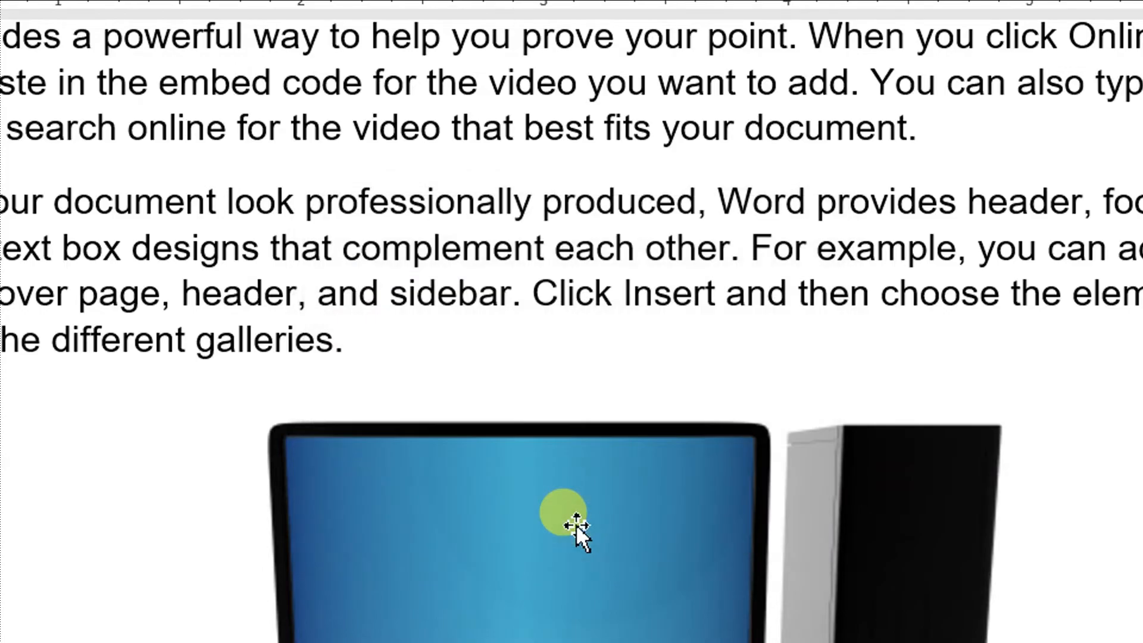
- Merge the separate "Computer" line under the picture into the Figure 1 caption
scroll(581, 433, down, 3)
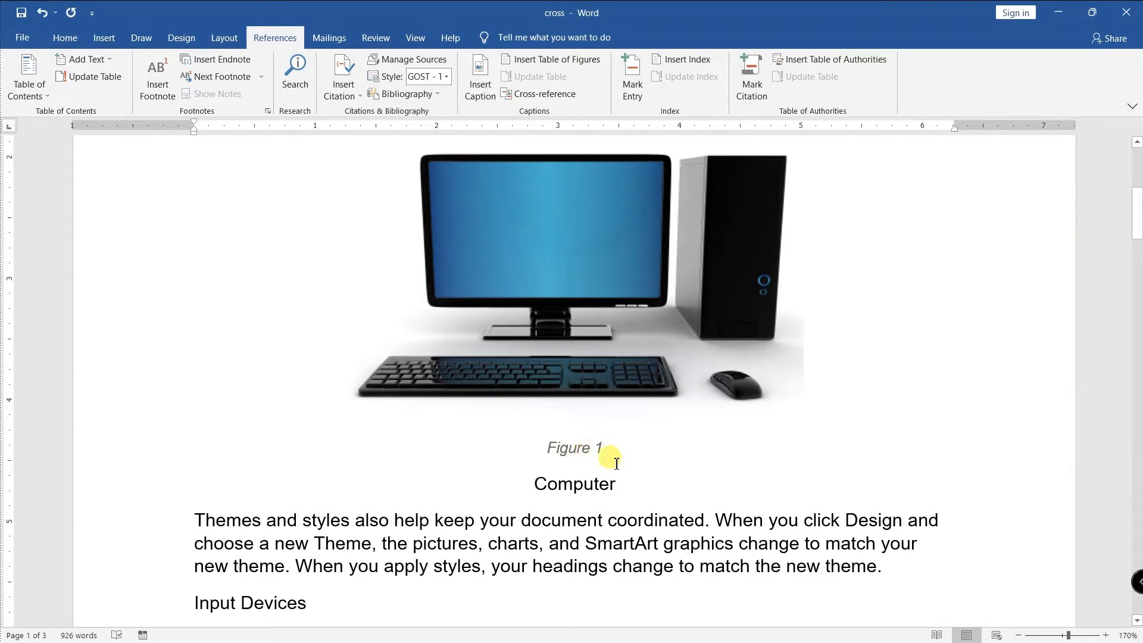
key(Delete)
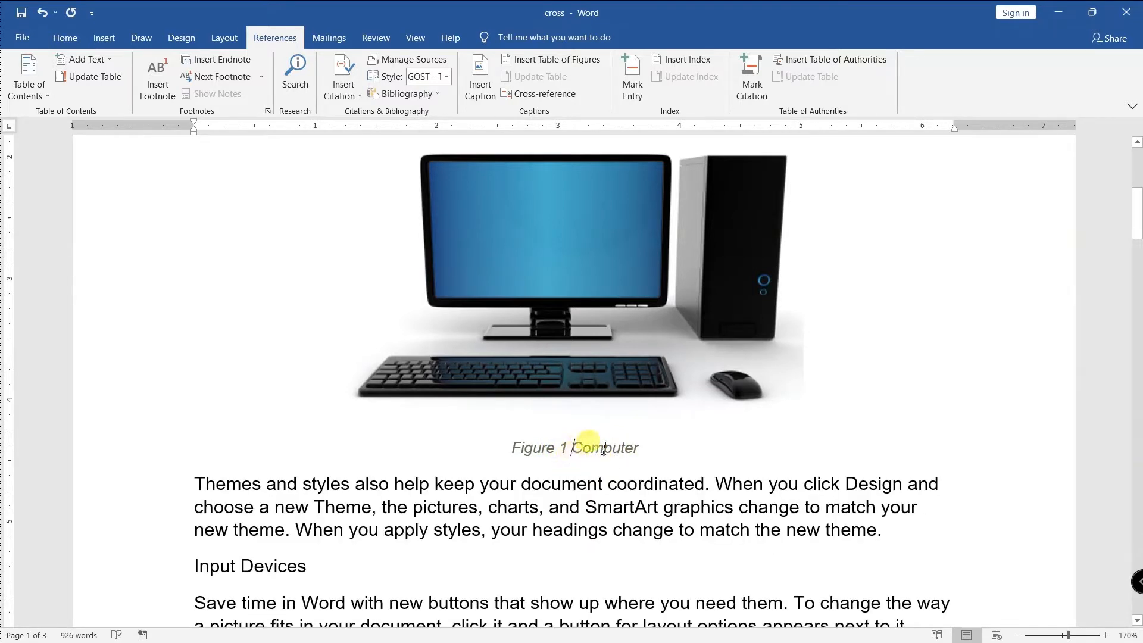
drag(647, 449, 534, 451)
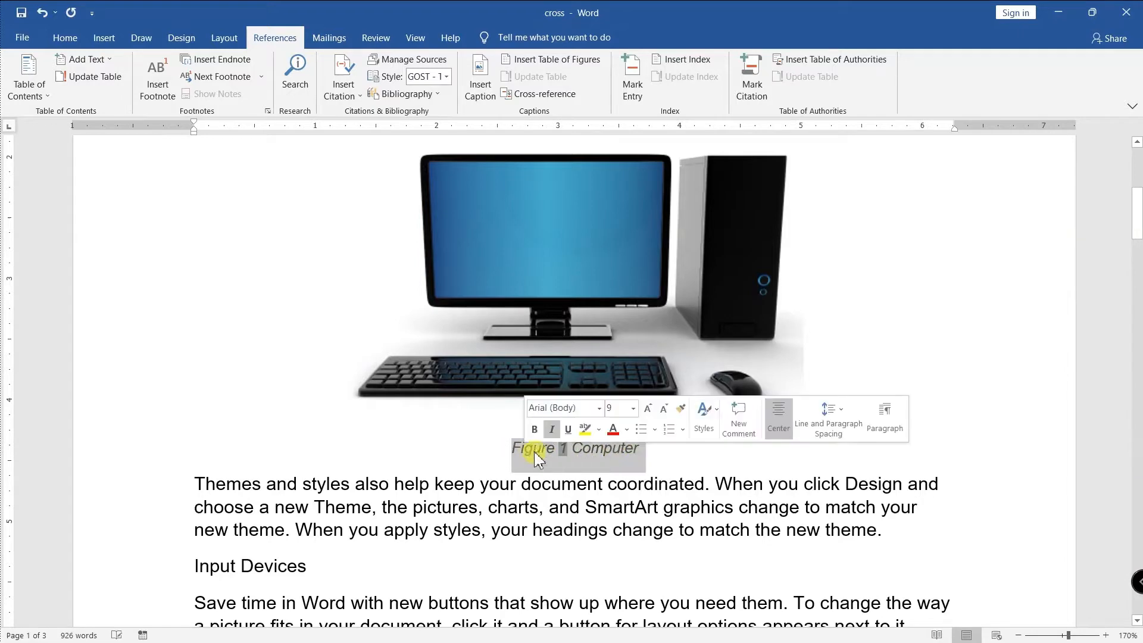
click(641, 451)
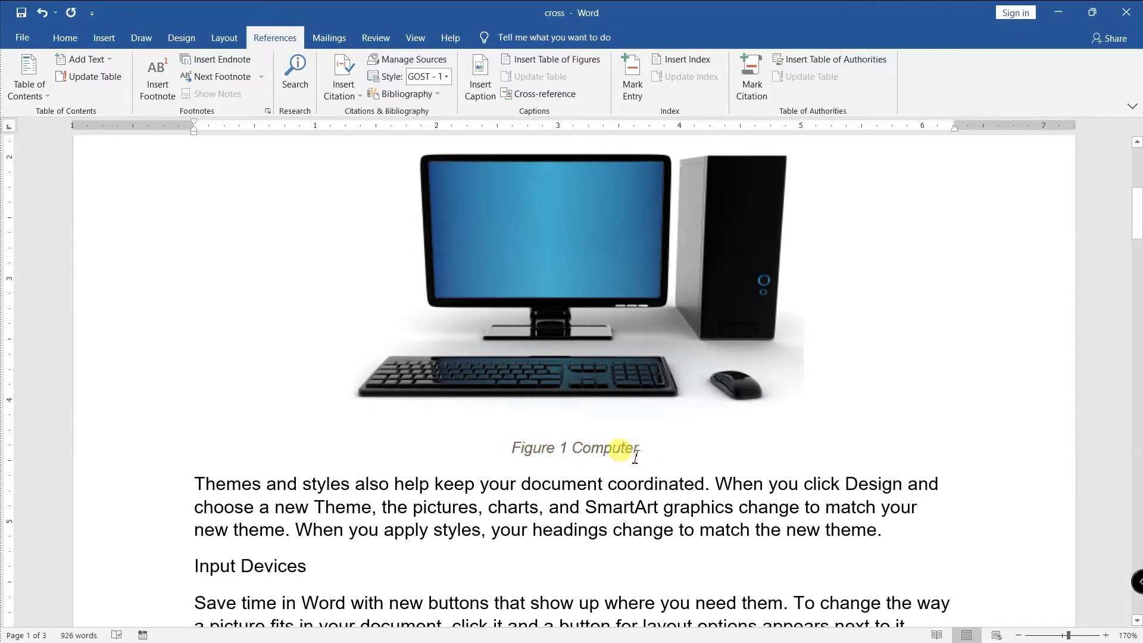
- Insert a Figure caption below the input devices picture and merge the "Input devices" line beneath it into the caption
scroll(607, 458, down, 10)
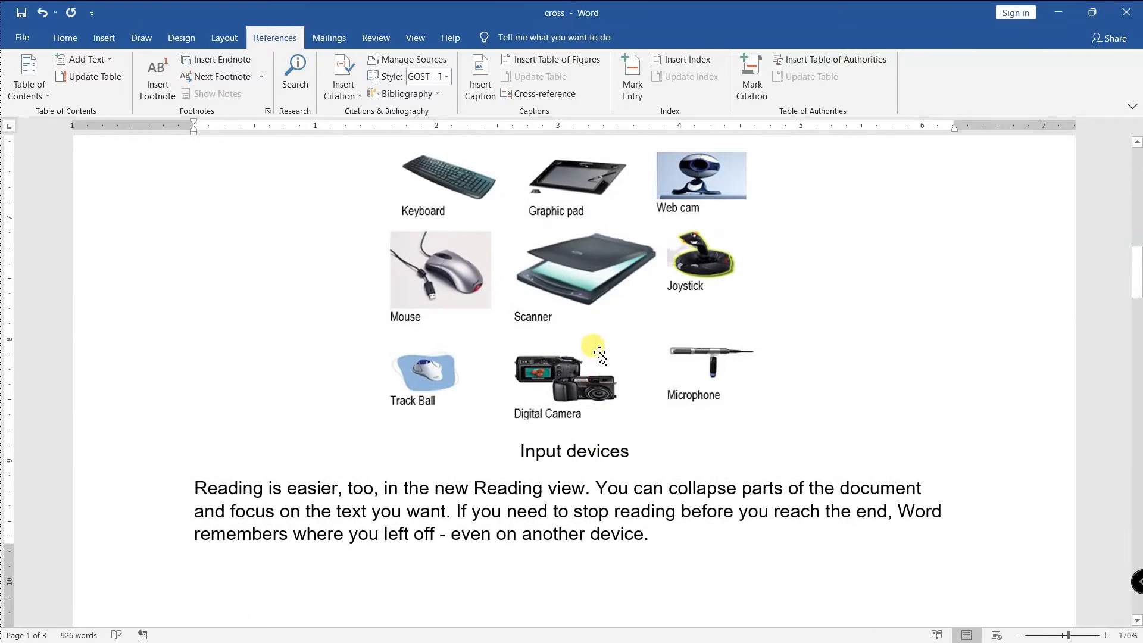
click(599, 353)
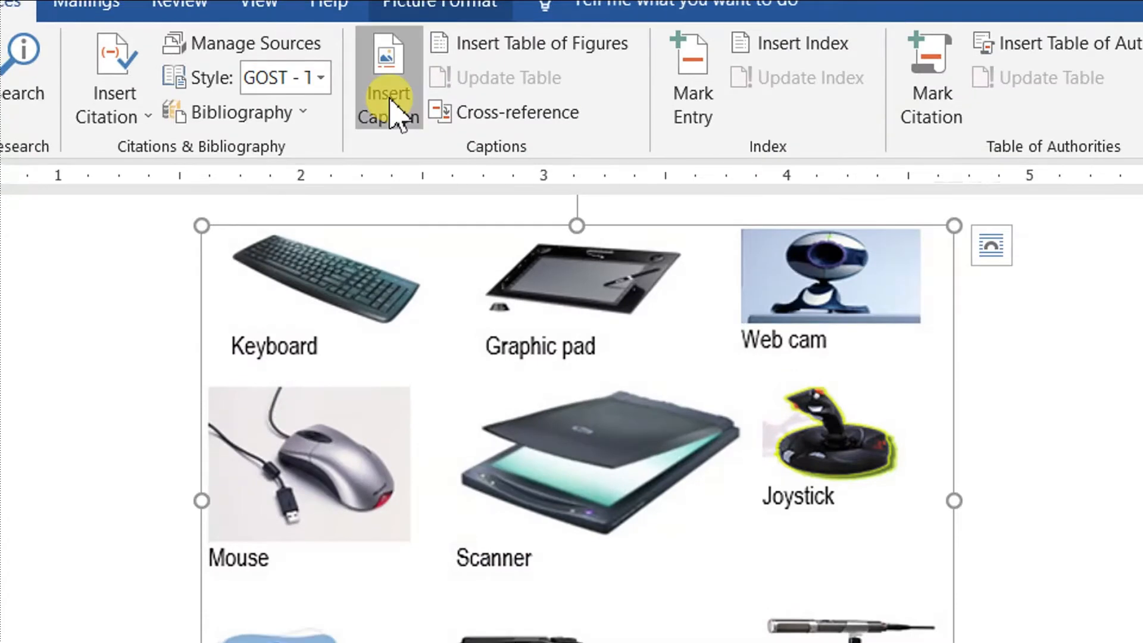
click(390, 113)
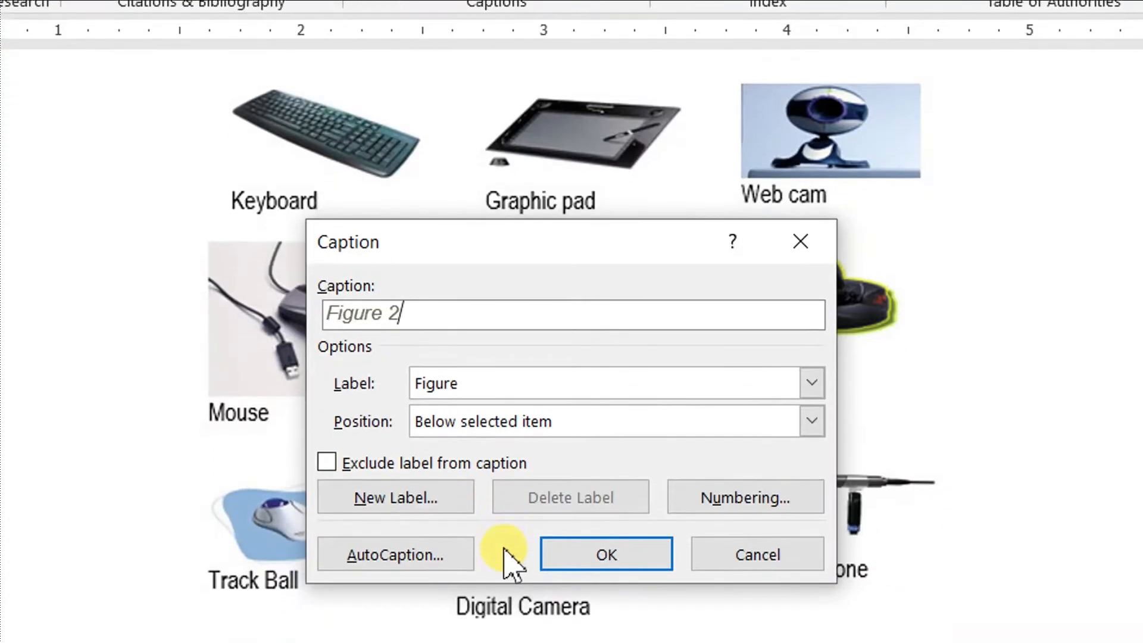
click(606, 557)
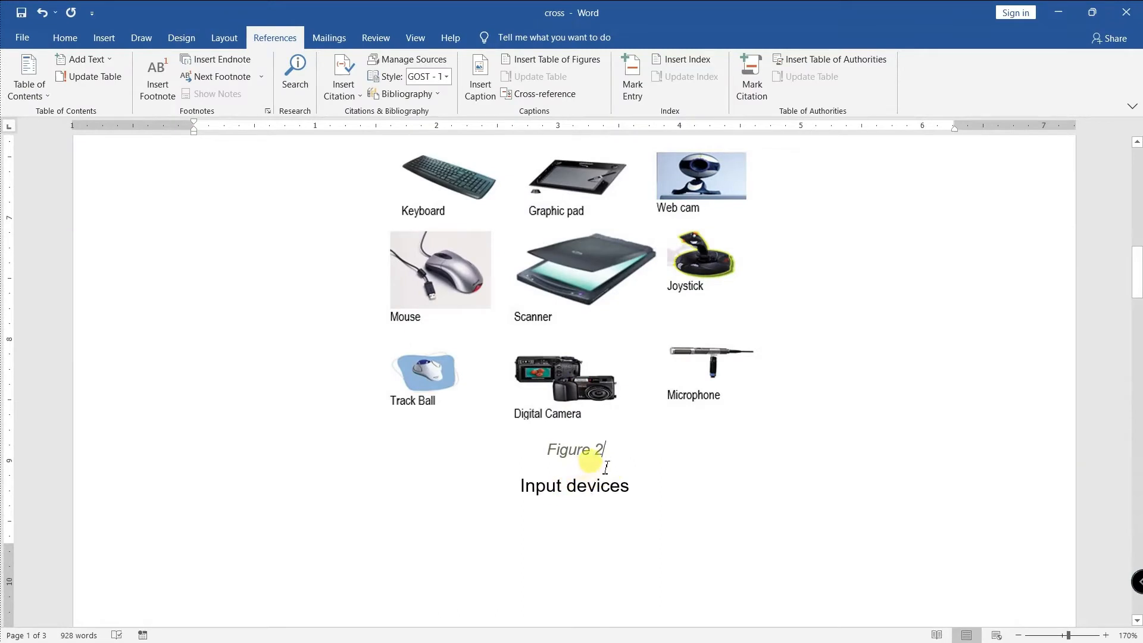
key(Delete)
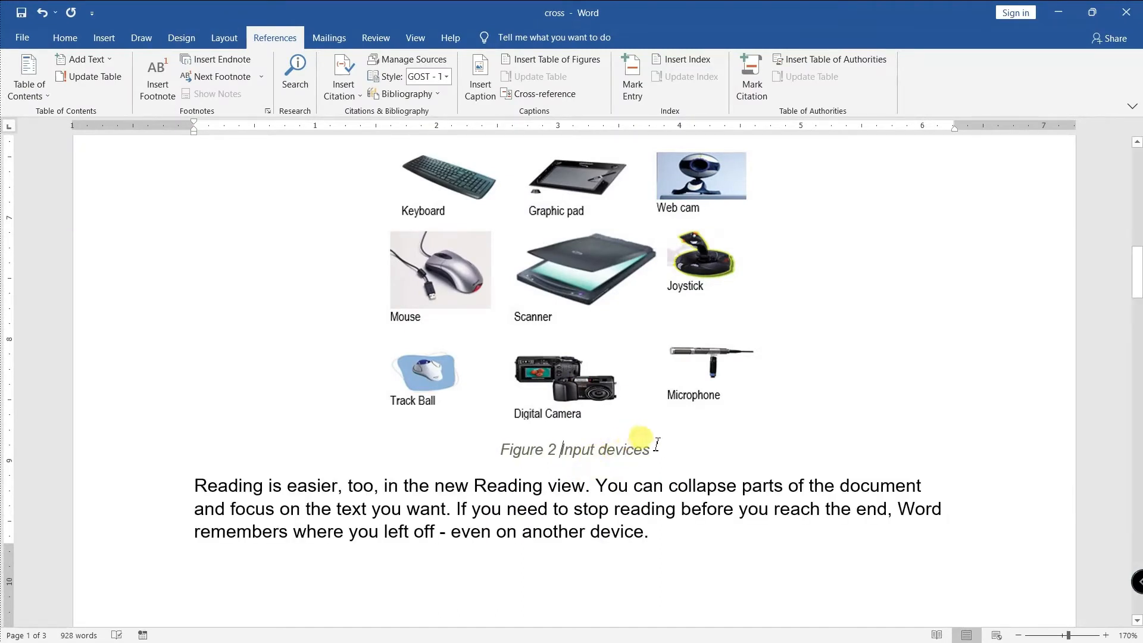
drag(654, 446, 485, 489)
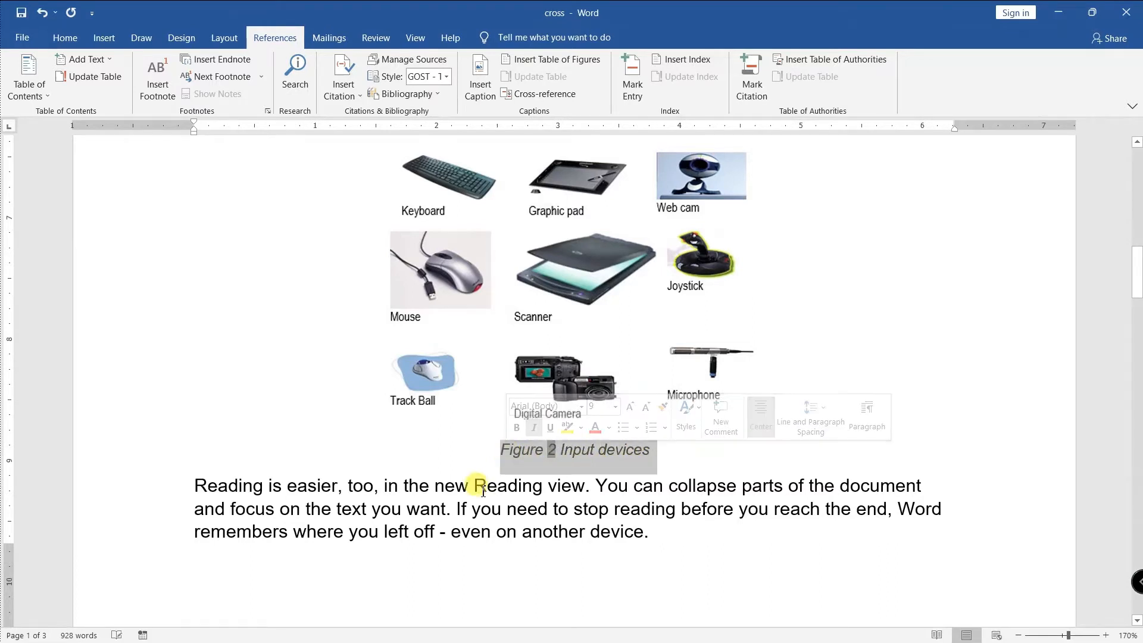
click(705, 461)
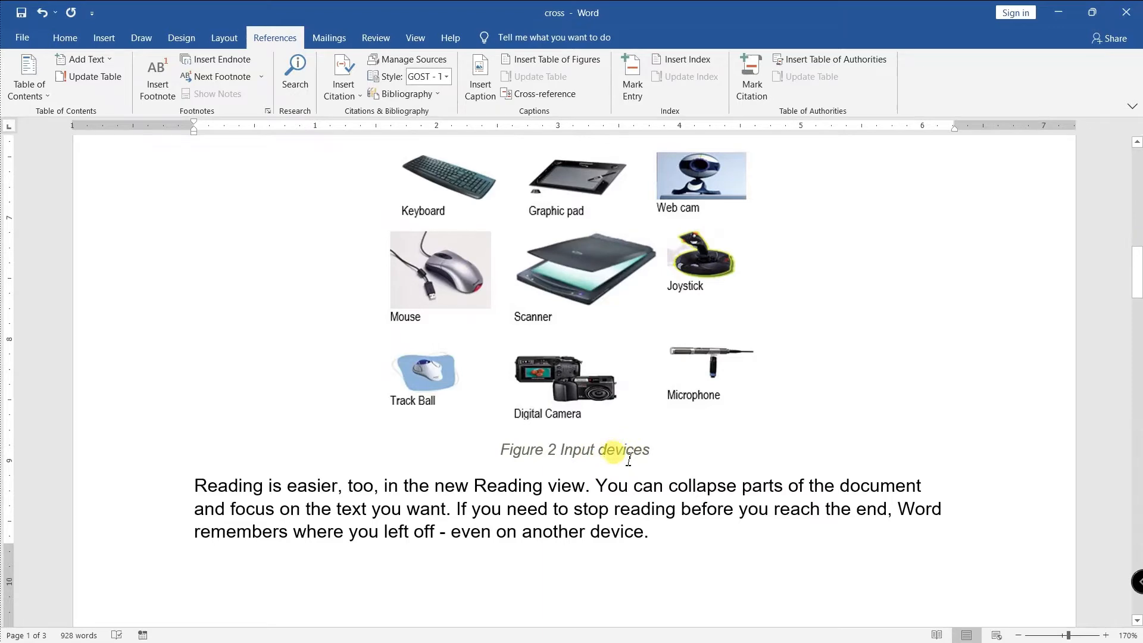
- Insert a Figure caption below the processor picture and merge the "Processor" line beneath it into the caption
scroll(629, 460, down, 3)
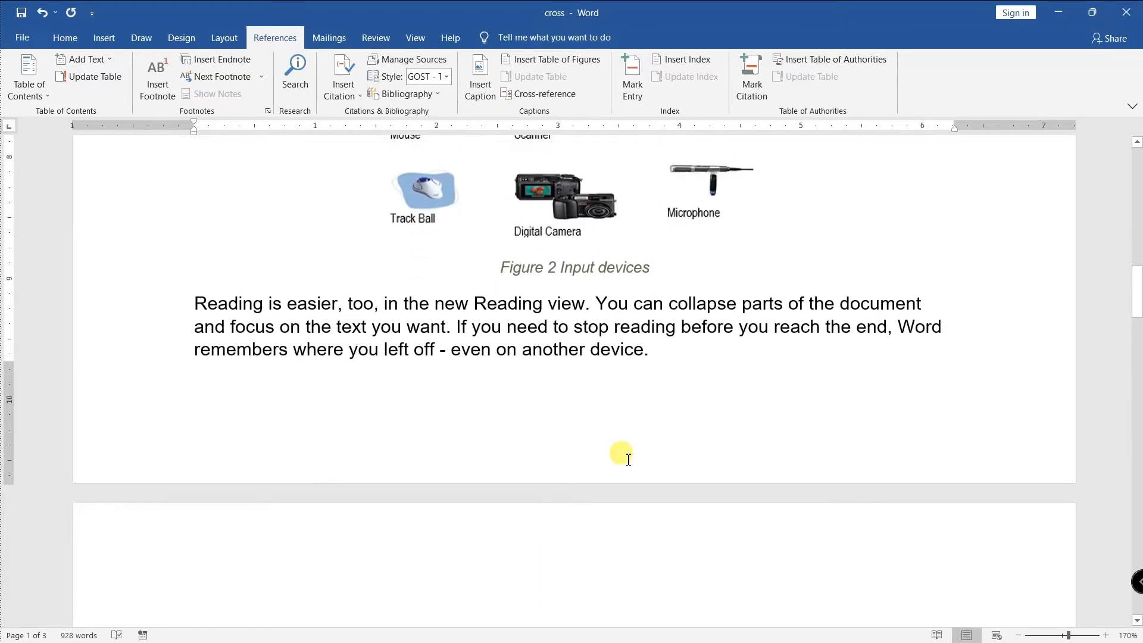
scroll(622, 457, down, 11)
scroll(597, 469, down, 1)
click(592, 398)
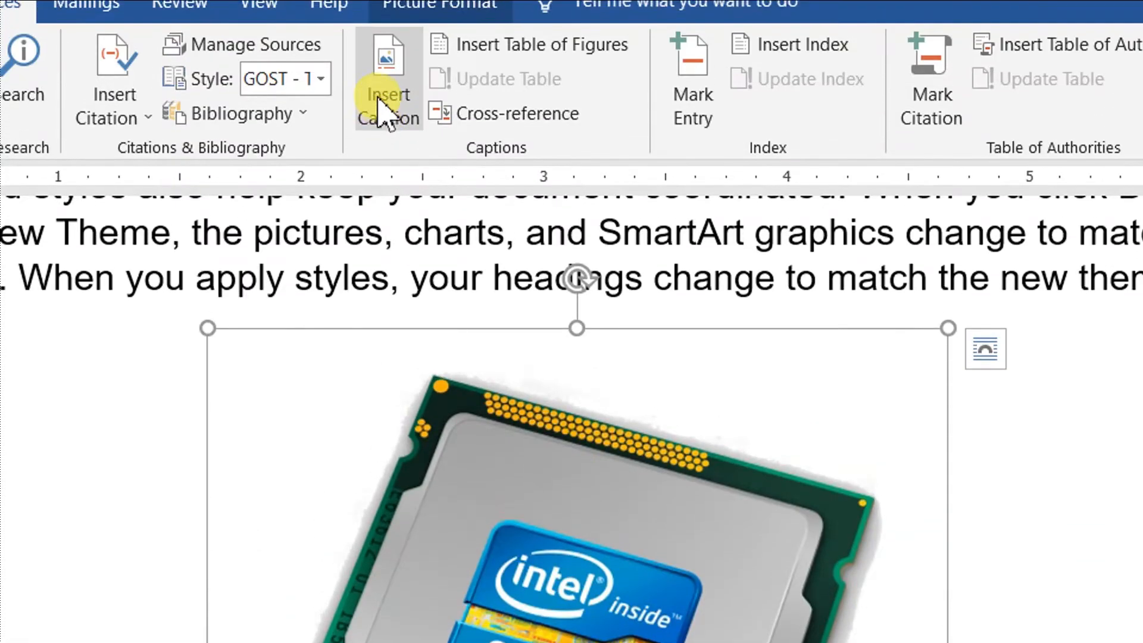
click(480, 87)
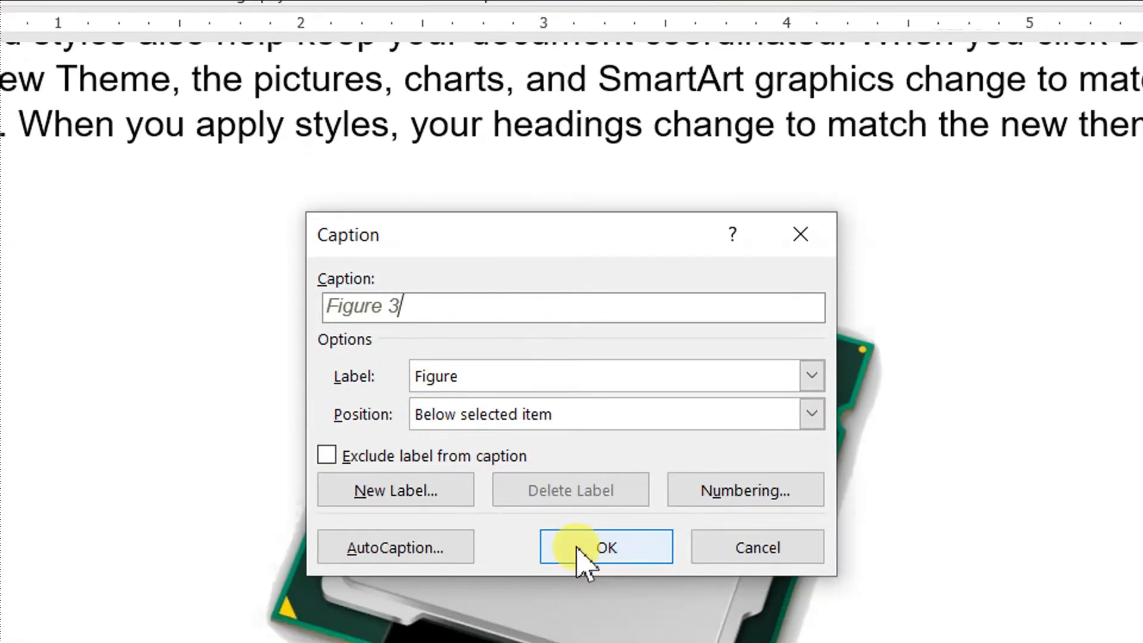
click(581, 548)
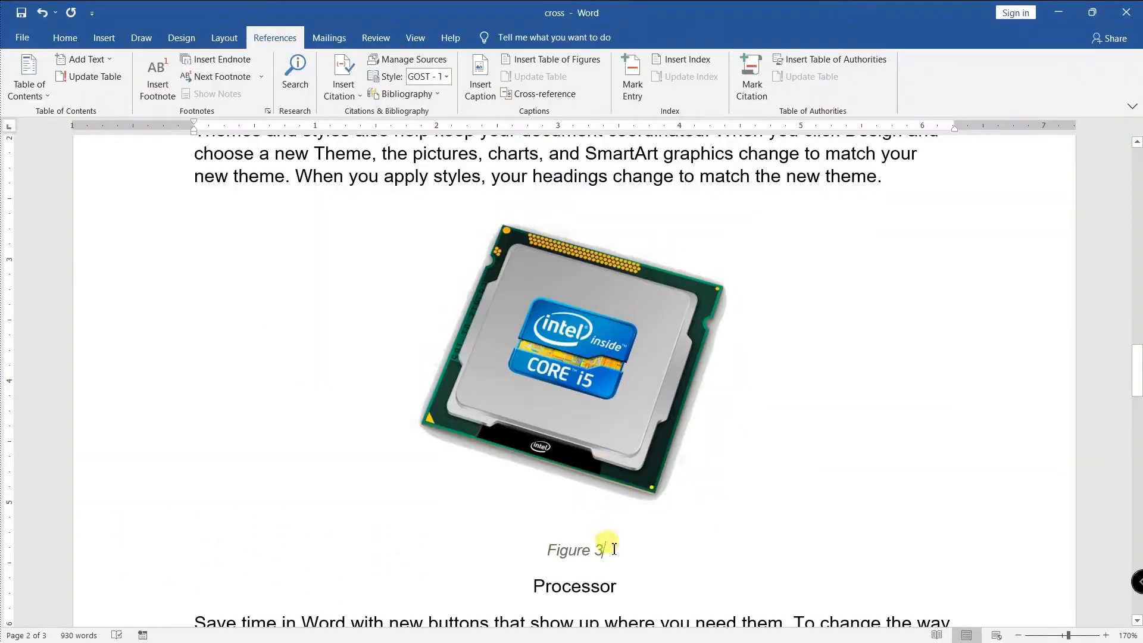
key(Delete)
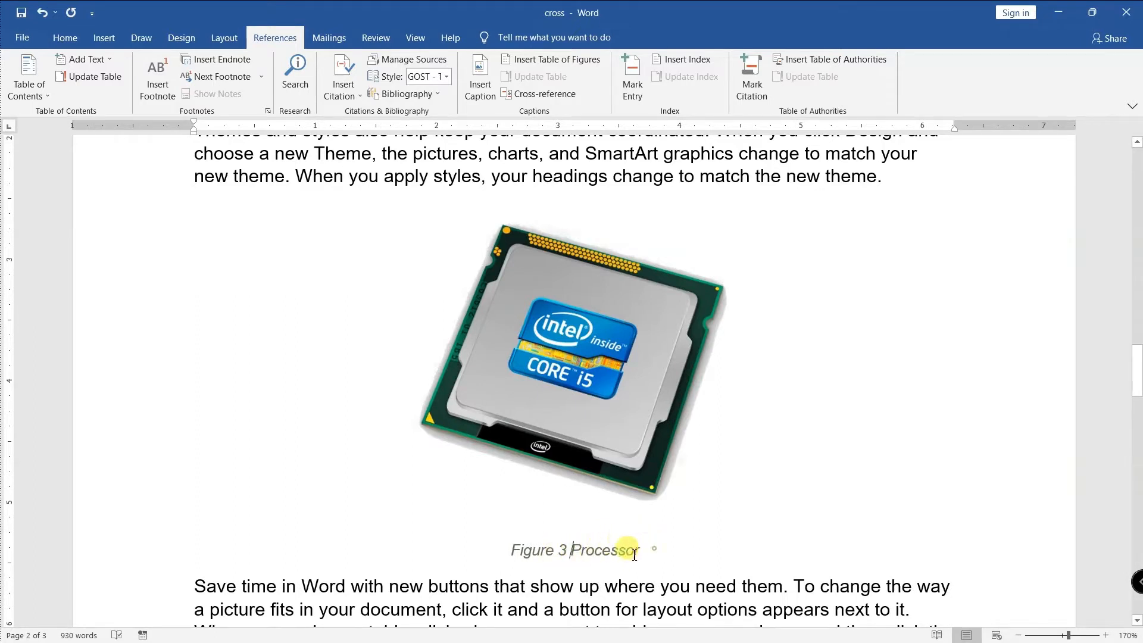
drag(635, 554, 511, 549)
click(684, 559)
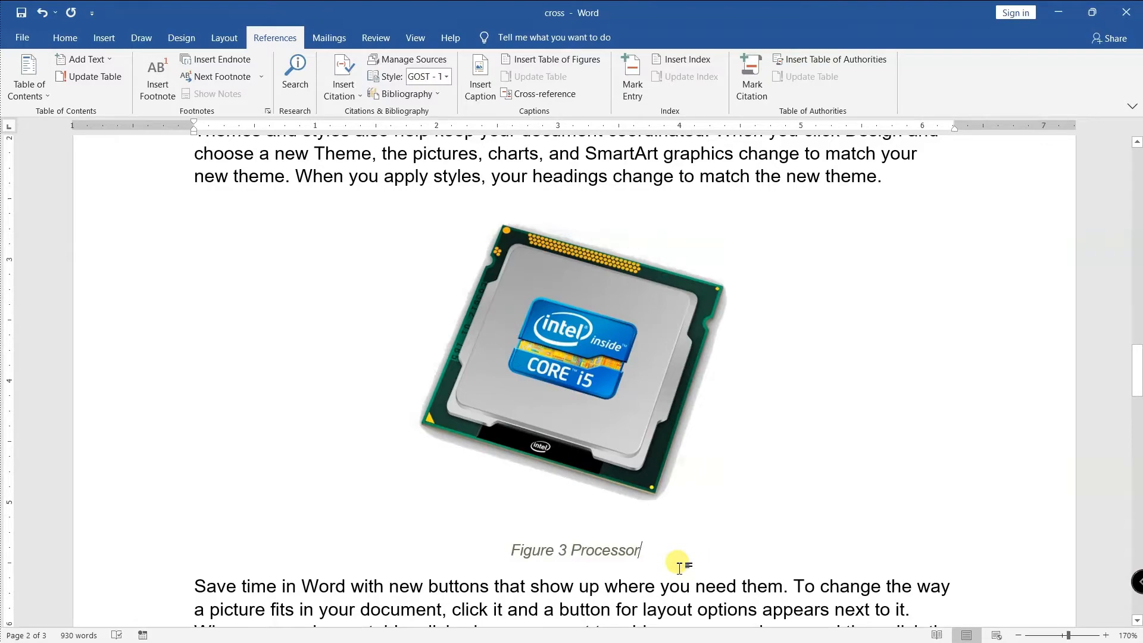
- Insert a page break before the opening "Computer" heading and add an empty line on the new blank first page
scroll(679, 567, up, 15)
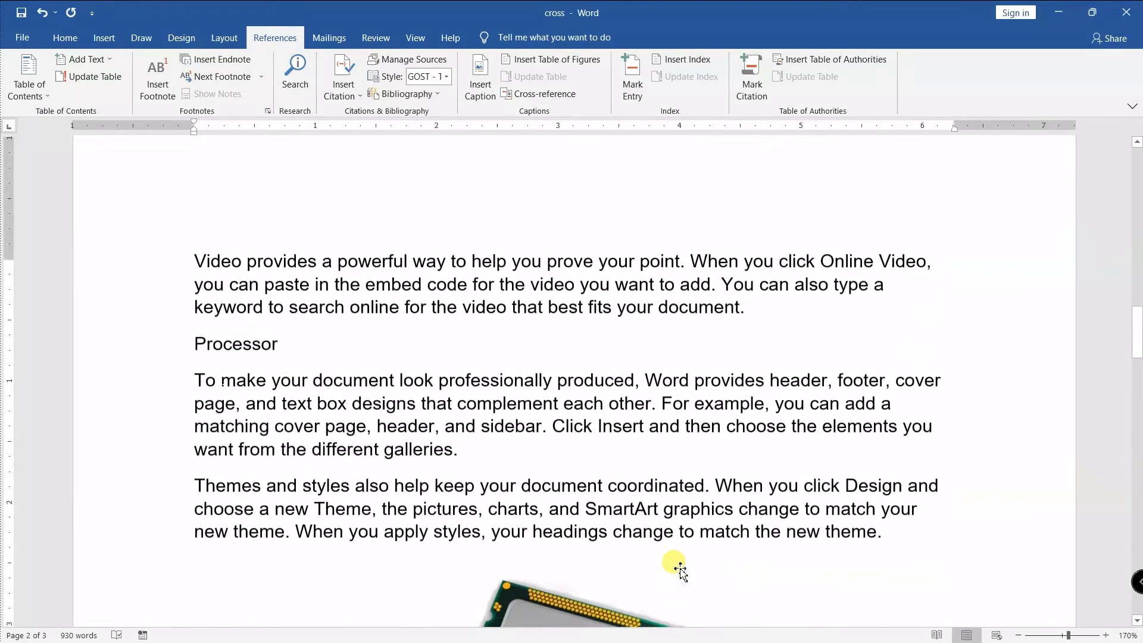
scroll(679, 564, up, 15)
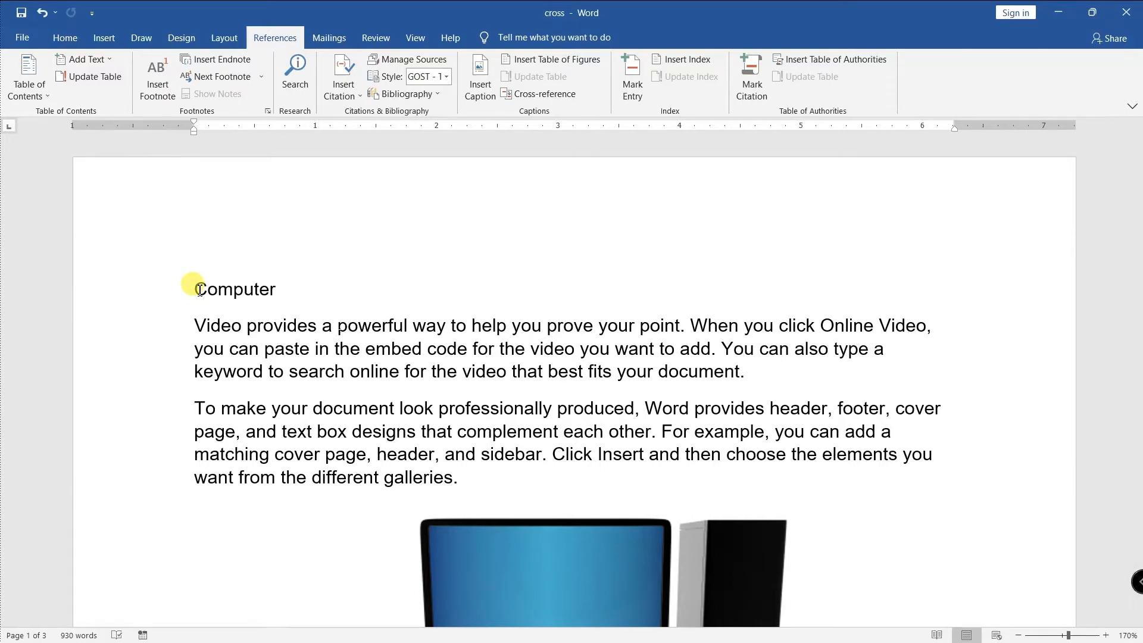
click(199, 290)
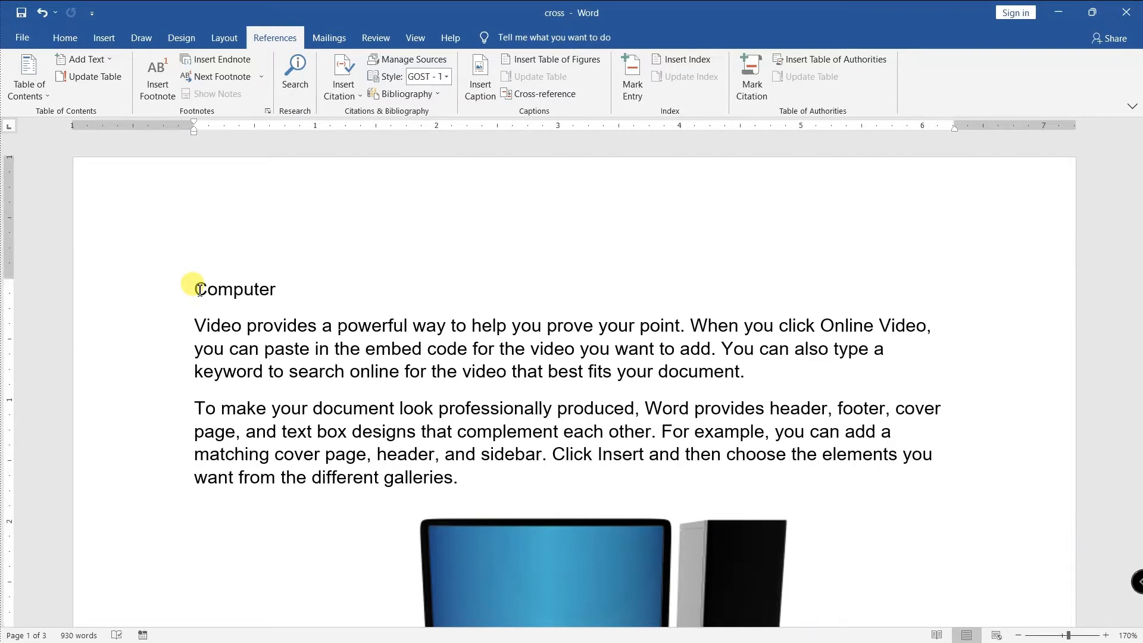
key(ctrl+Return)
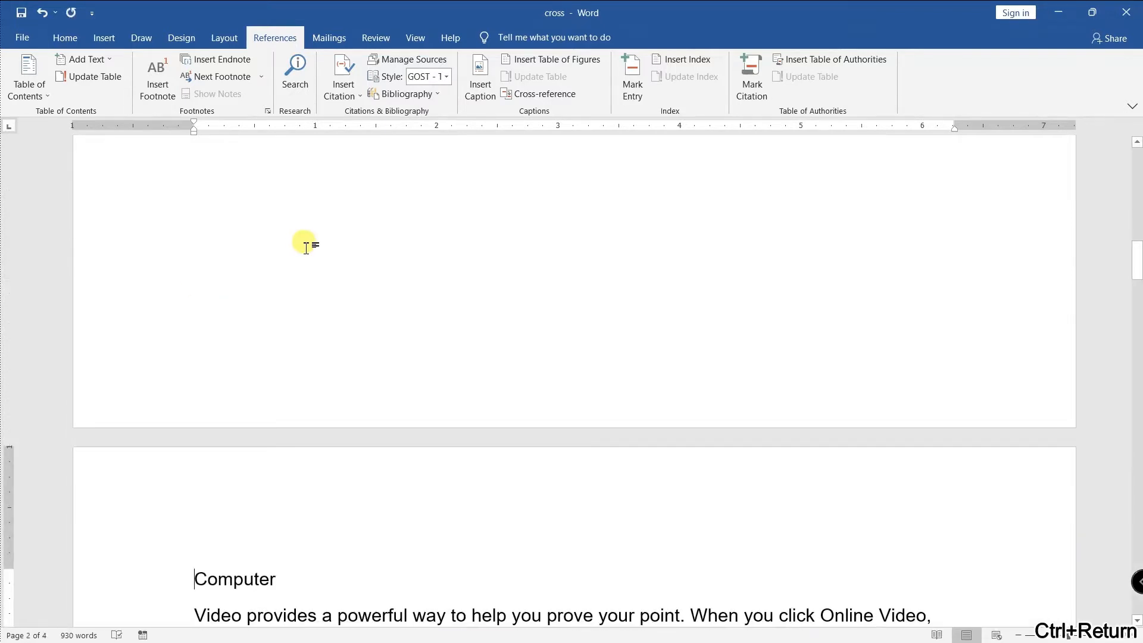
scroll(200, 289, up, 10)
click(200, 285)
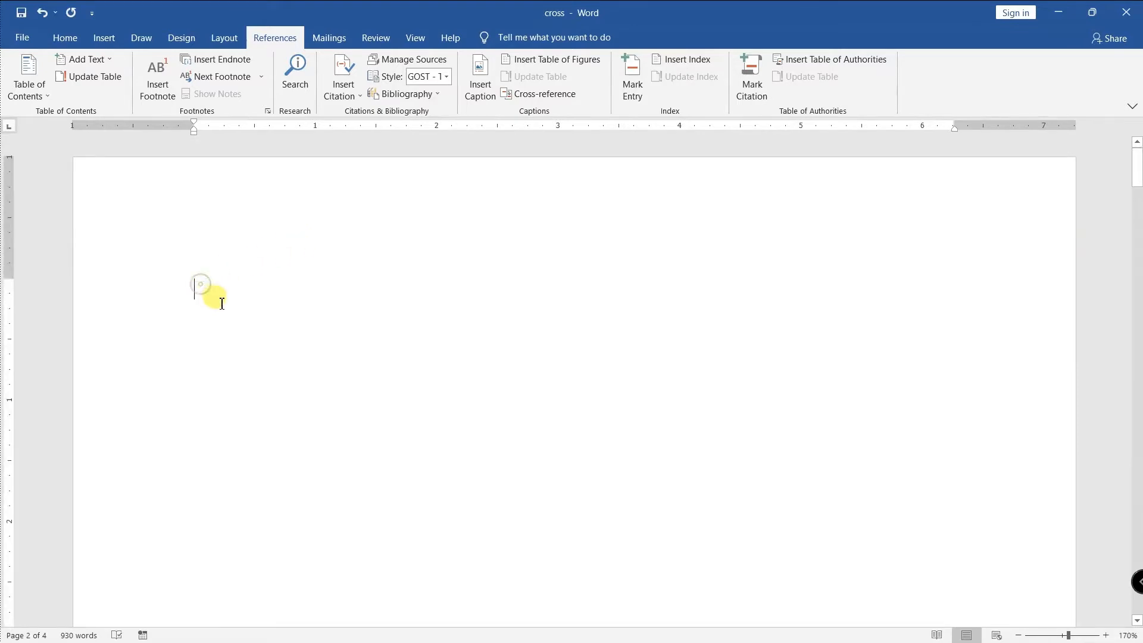
key(Return)
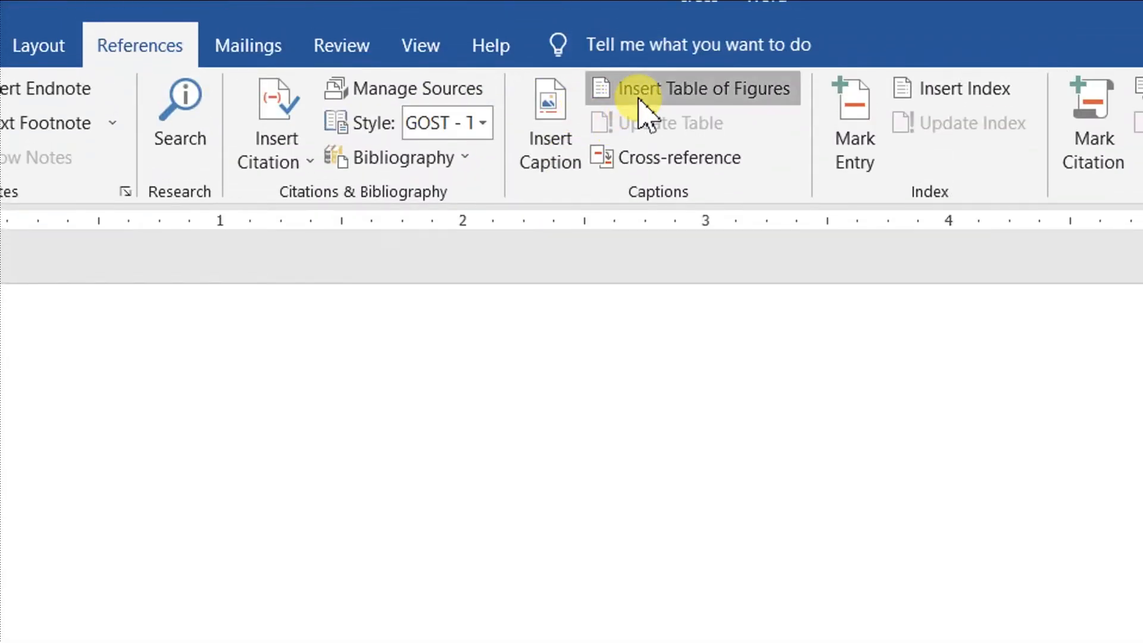
- Insert a table of figures on the blank first page with page numbers shown and right-aligned
click(634, 5)
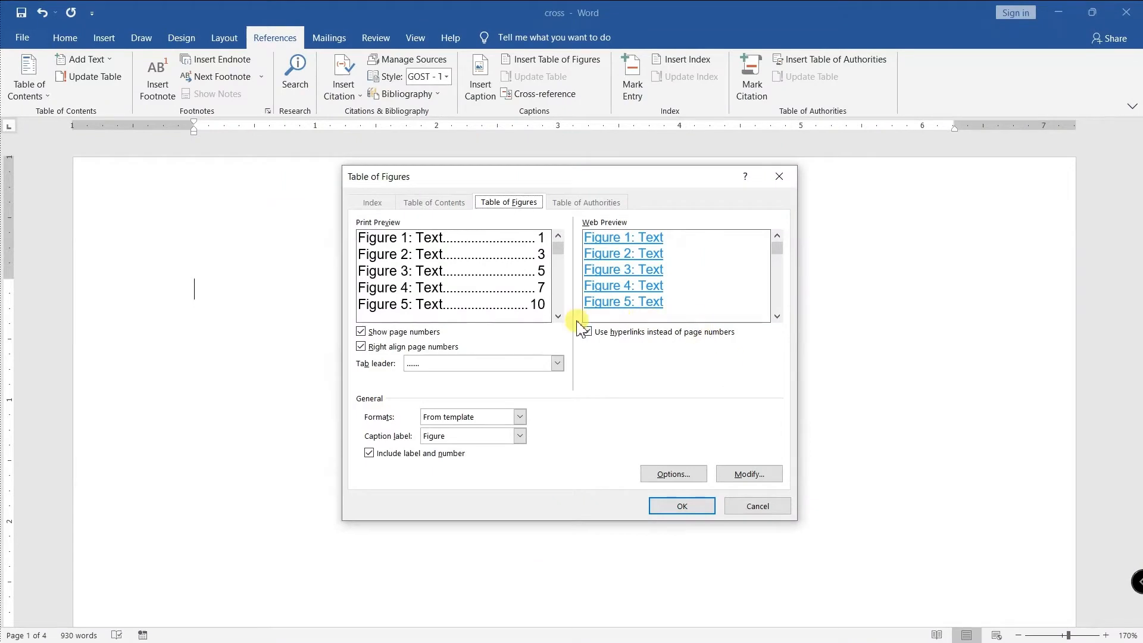
click(393, 338)
click(393, 338)
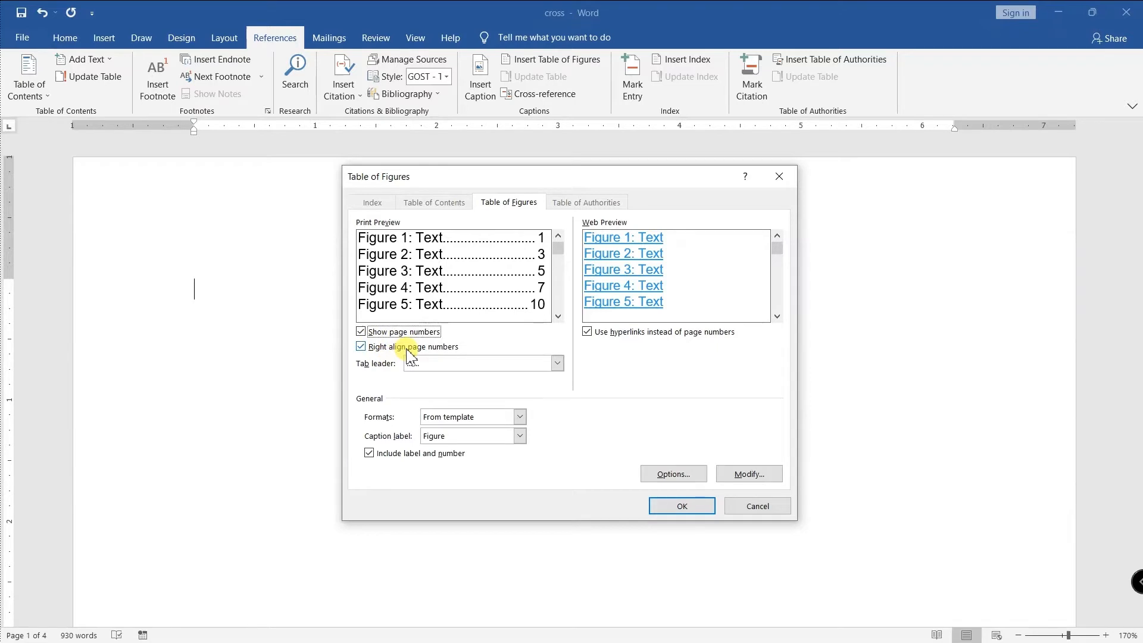
click(415, 348)
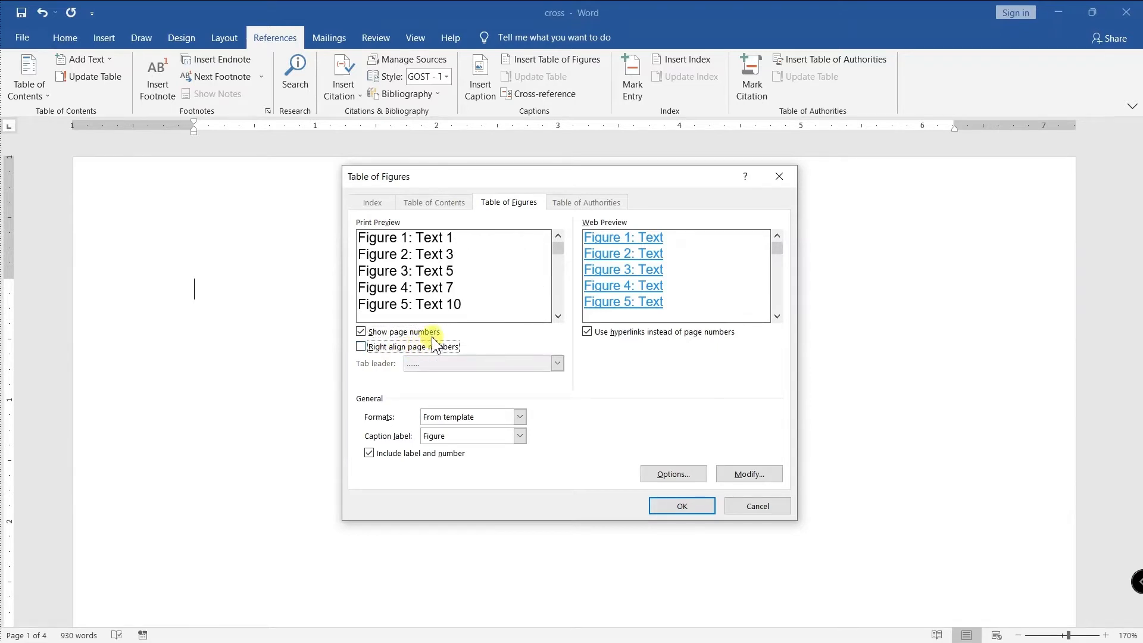
click(378, 352)
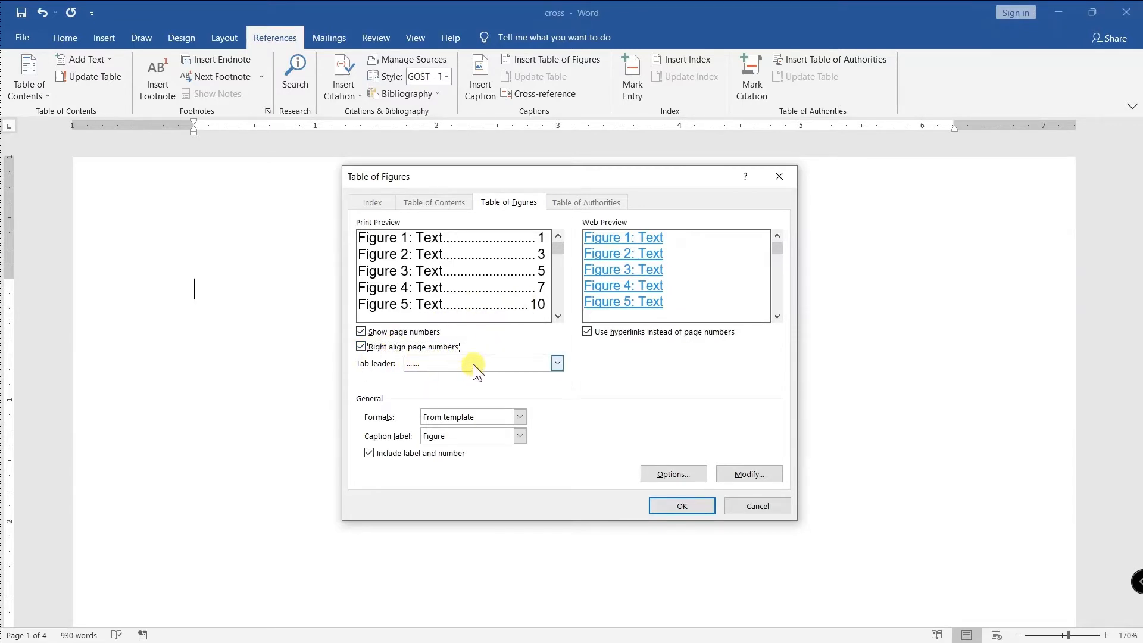
click(689, 506)
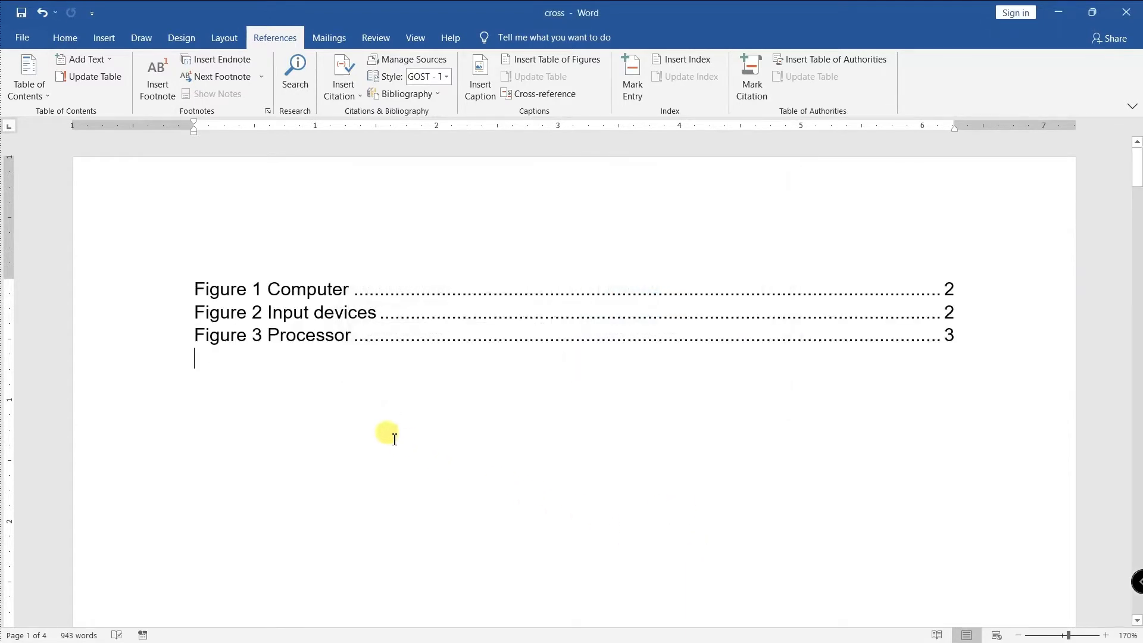
- Follow the "Figure 1 Computer" entry's link to its picture and return to the table of figures
click(308, 293)
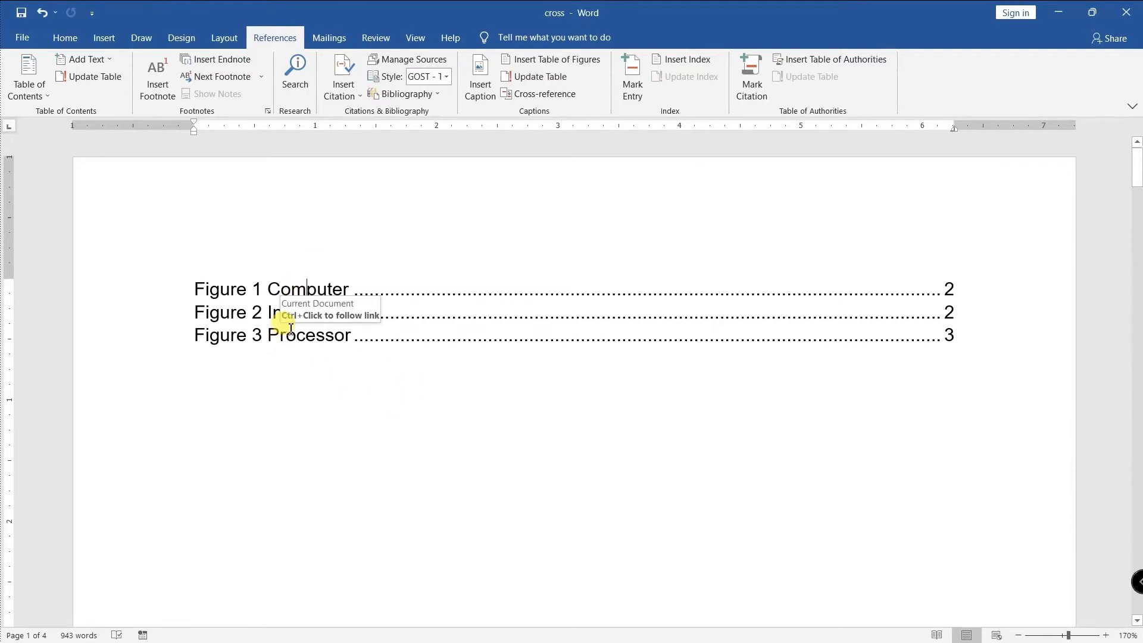
ctrl+click(297, 296)
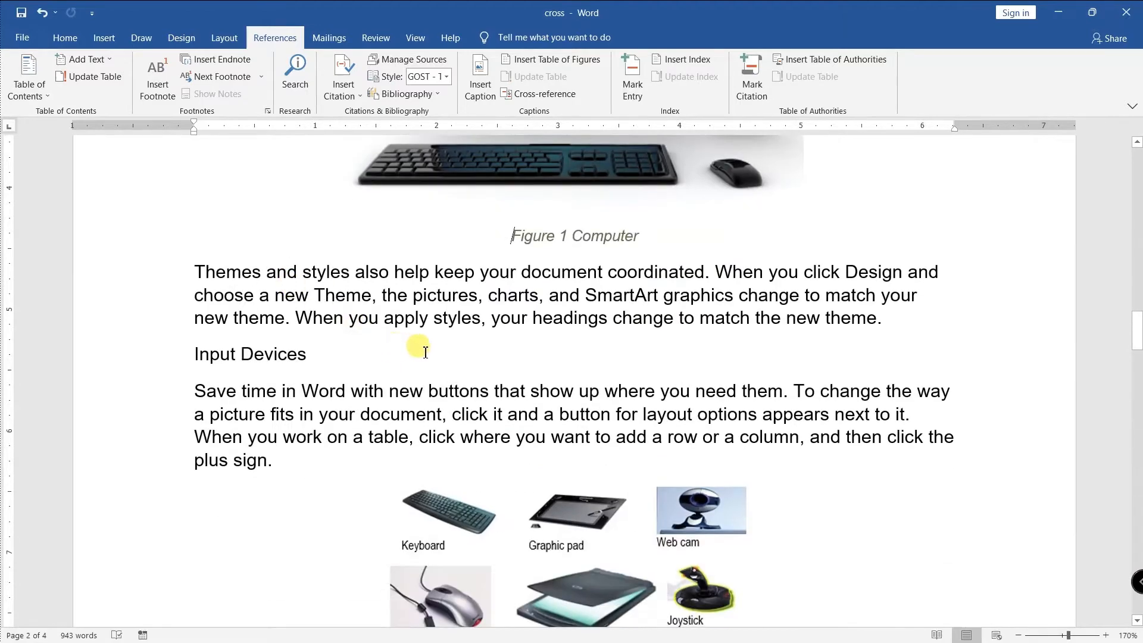
scroll(441, 354, up, 3)
scroll(443, 354, up, 3)
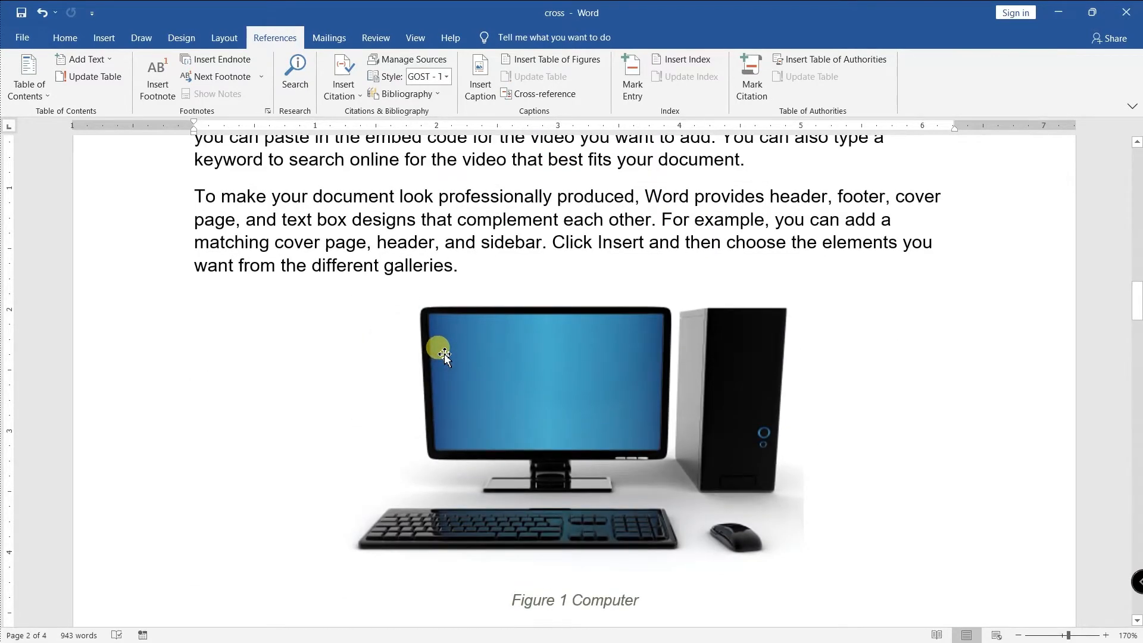
key(ctrl+Home)
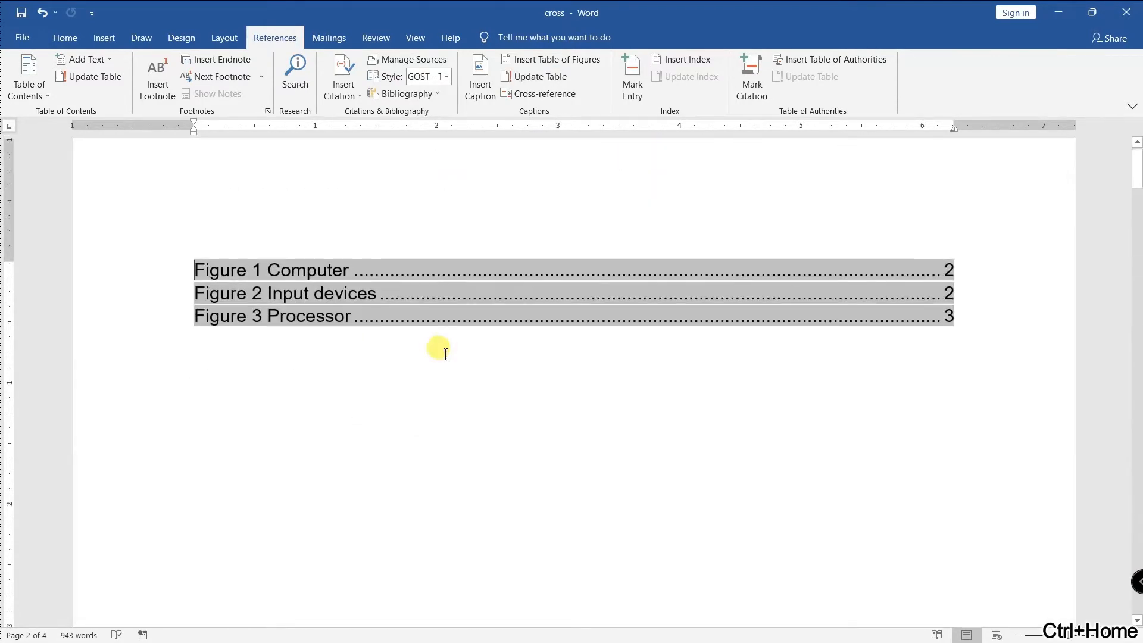
- Follow the "Figure 3 Processor" entry's link from the table of figures and view the captioned processor picture
ctrl+click(314, 326)
scroll(301, 311, down, 4)
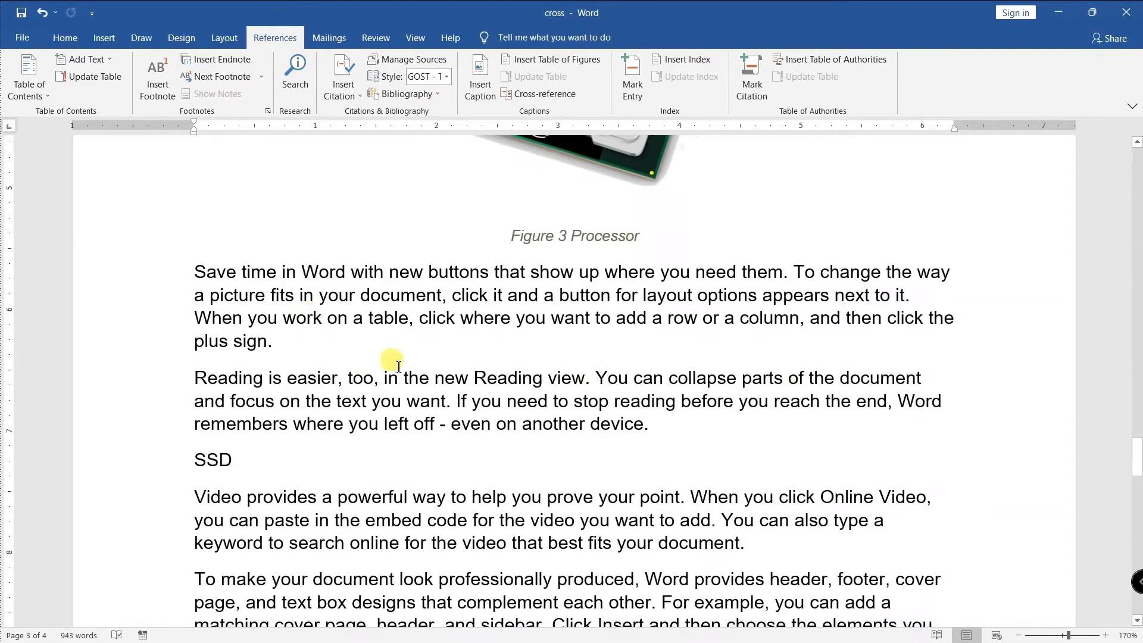
scroll(393, 366, up, 2)
scroll(398, 367, up, 3)
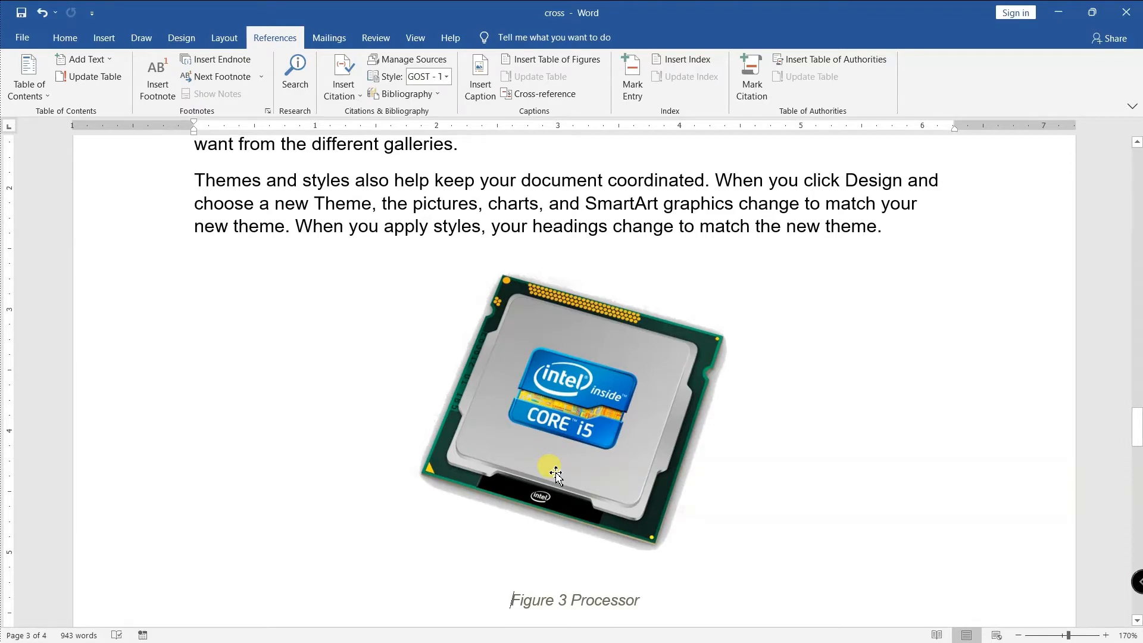
- Insert a Figure caption below the SSD picture and merge the "SSD" line beneath it into the caption
scroll(600, 296, down, 3)
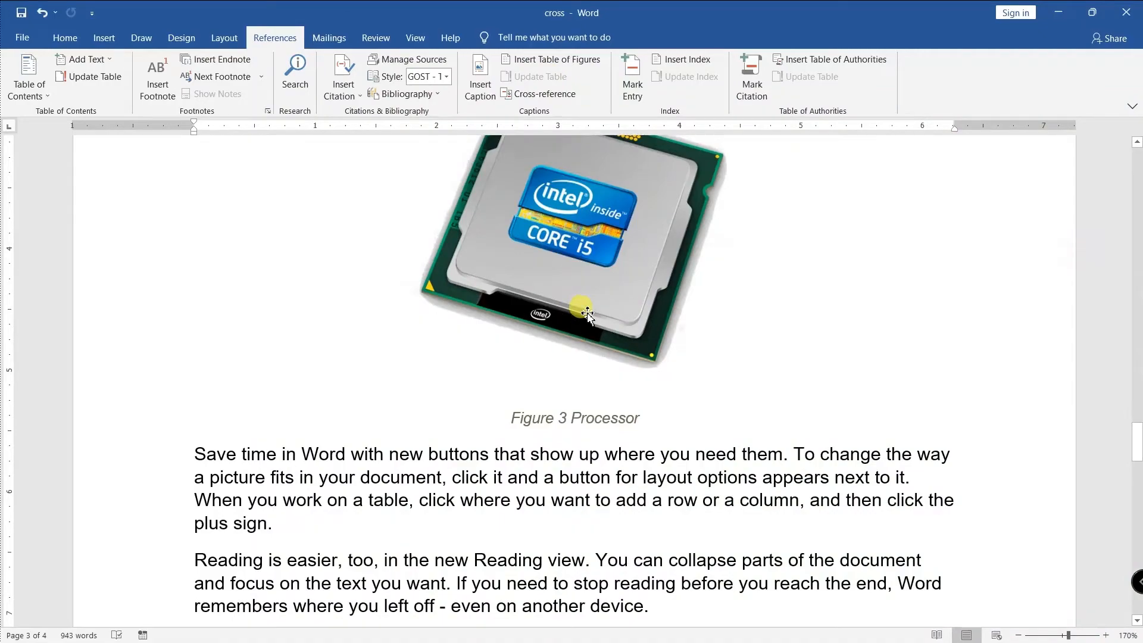
scroll(587, 313, down, 15)
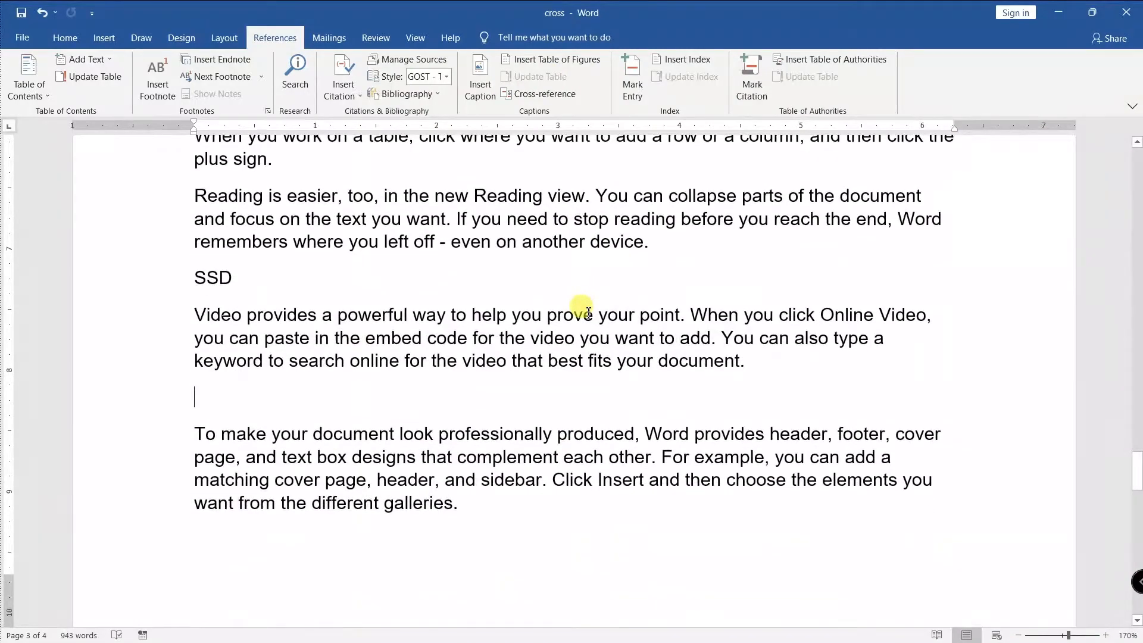
scroll(587, 313, down, 3)
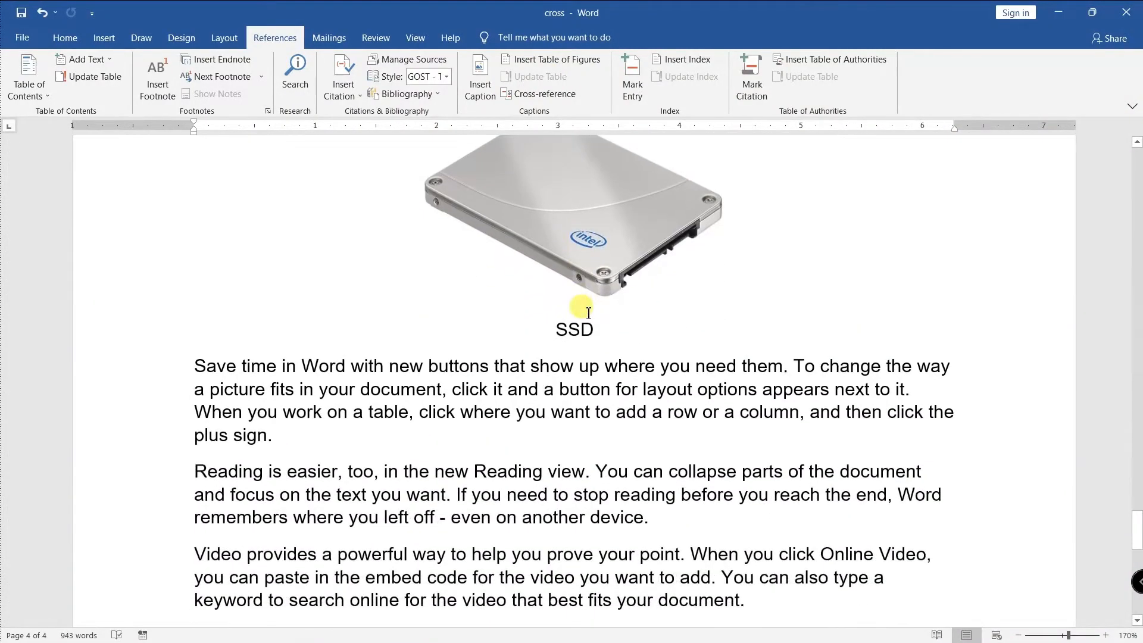
click(549, 218)
scroll(585, 267, up, 3)
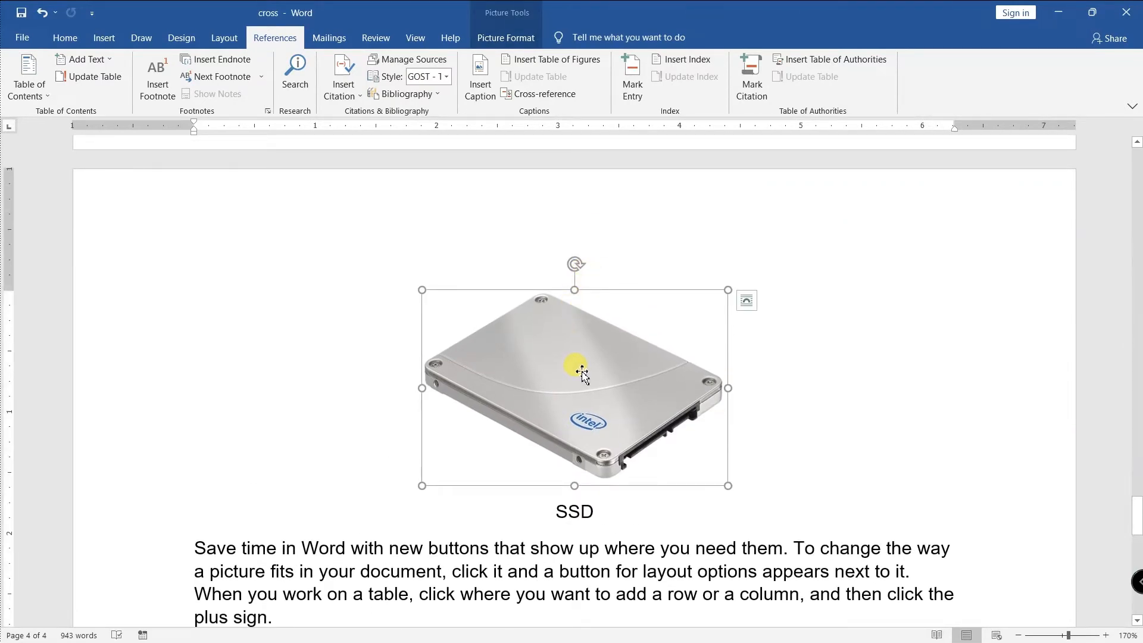
right_click(573, 412)
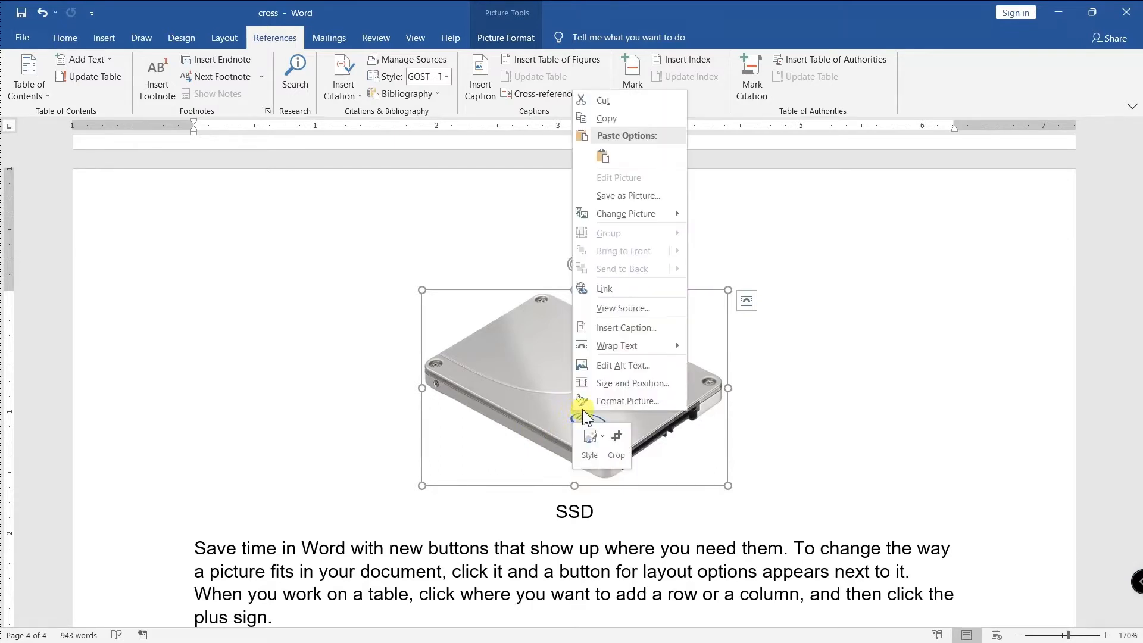
click(621, 329)
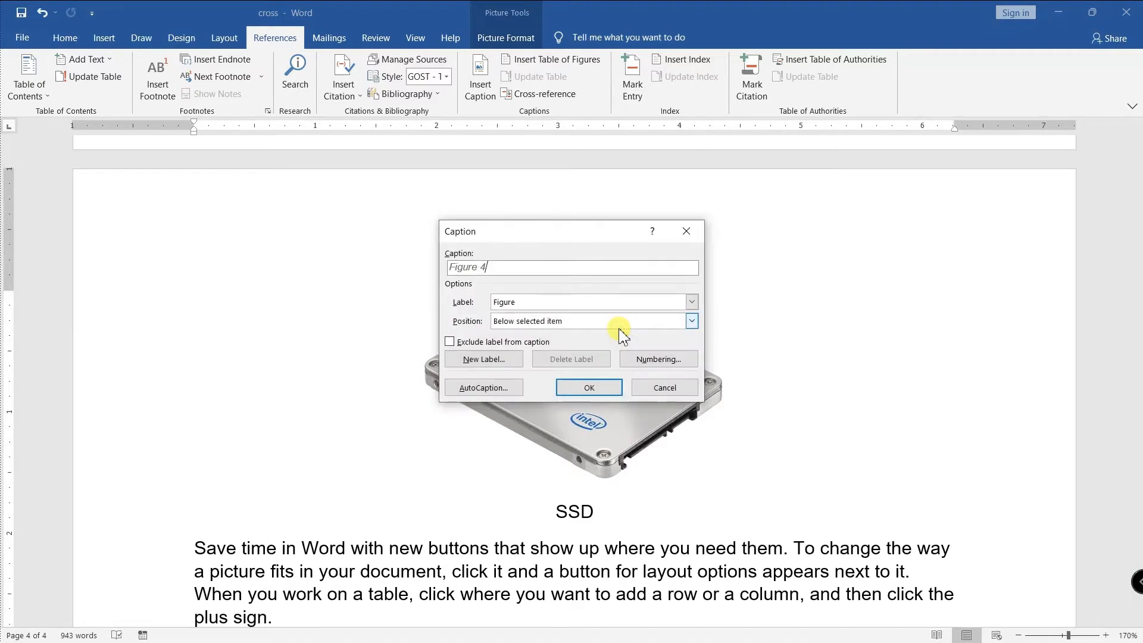
click(586, 388)
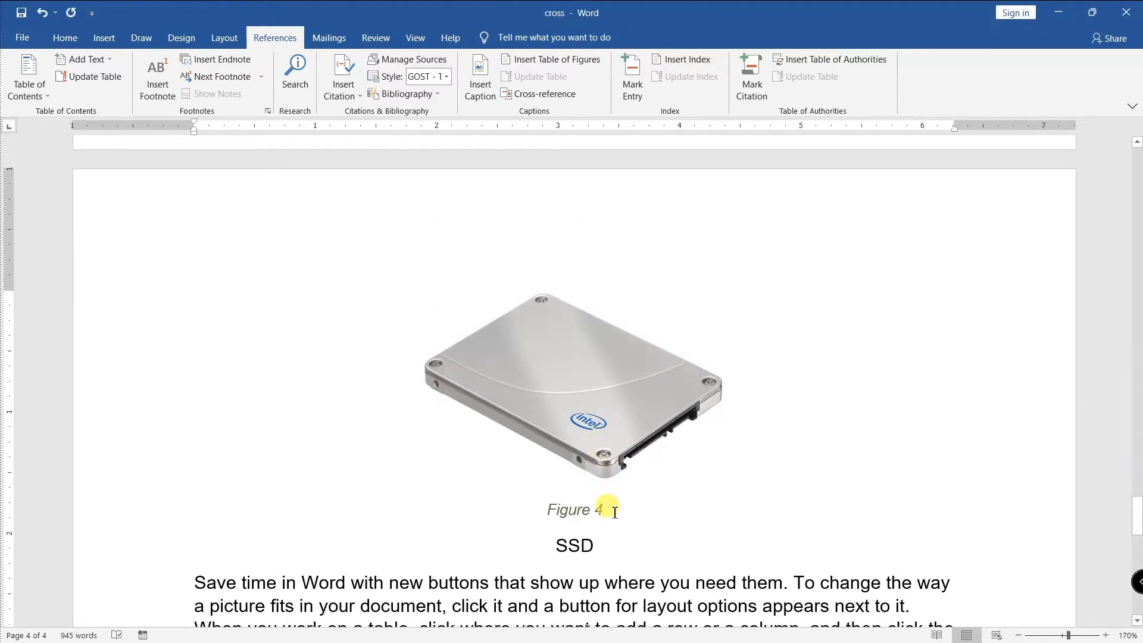
key(Delete)
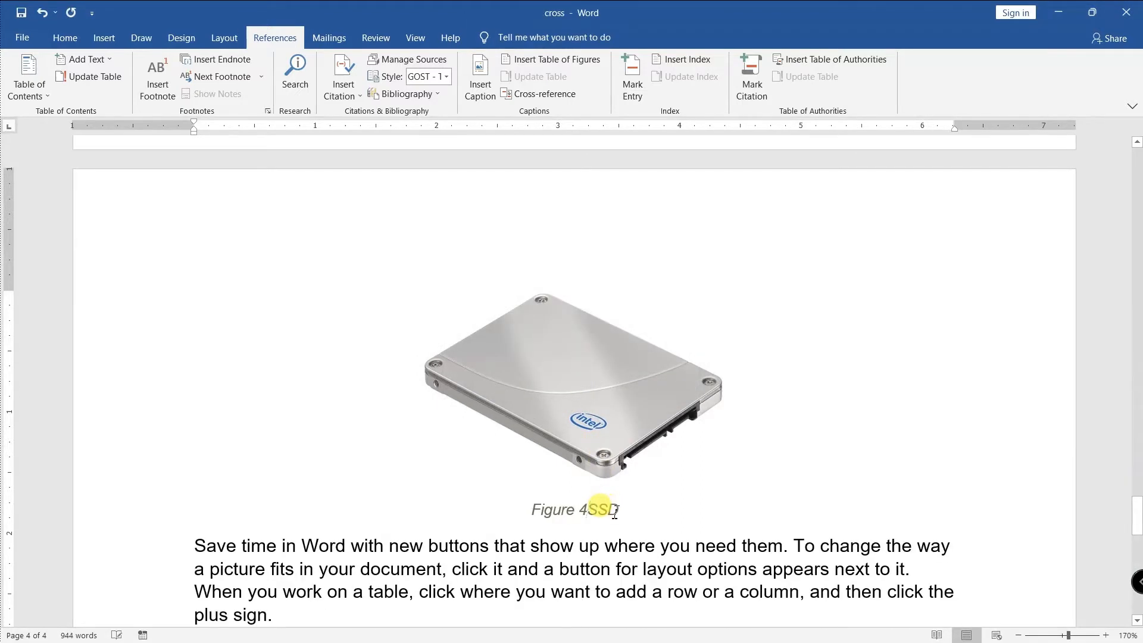
click(608, 416)
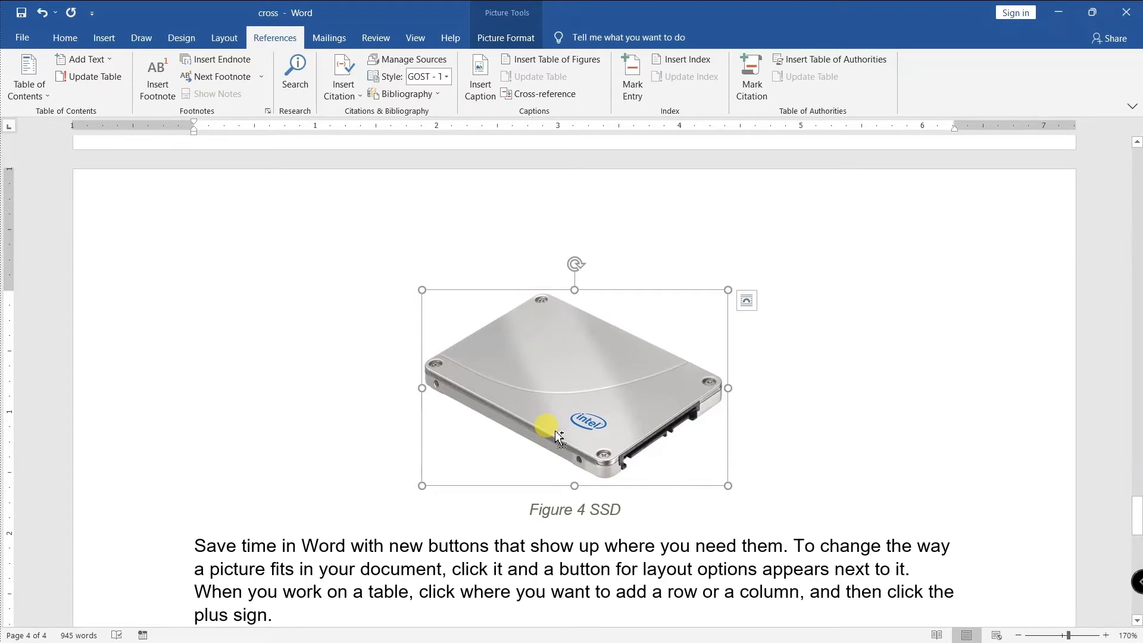
- Update the entire table of figures on the first page to include the SSD caption
key(ctrl+Home)
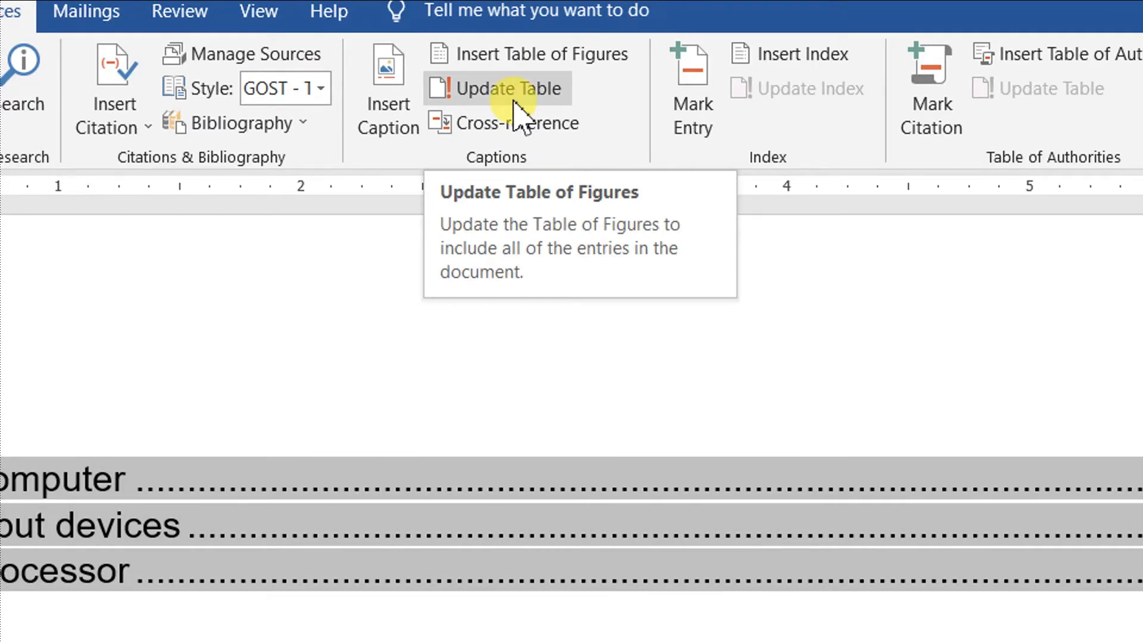
click(513, 102)
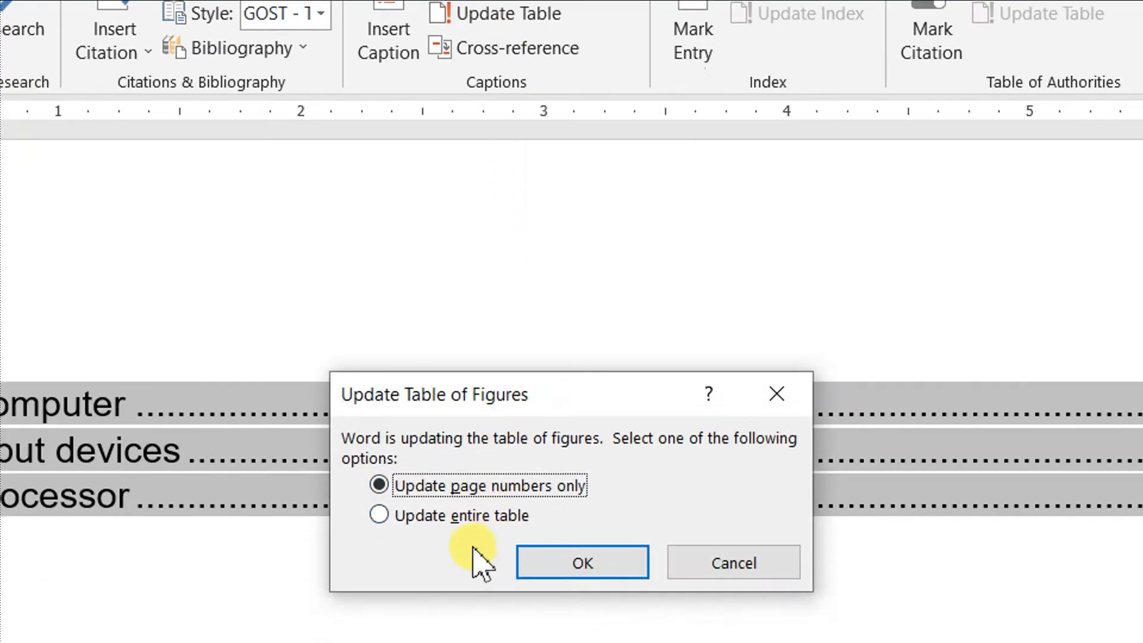
click(431, 516)
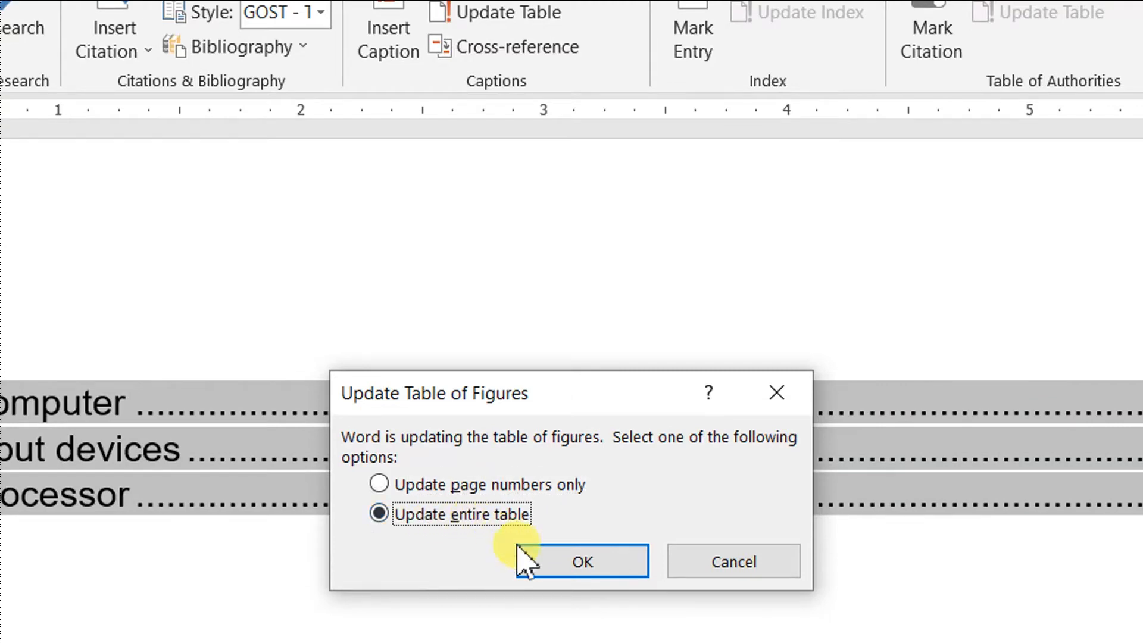
click(558, 547)
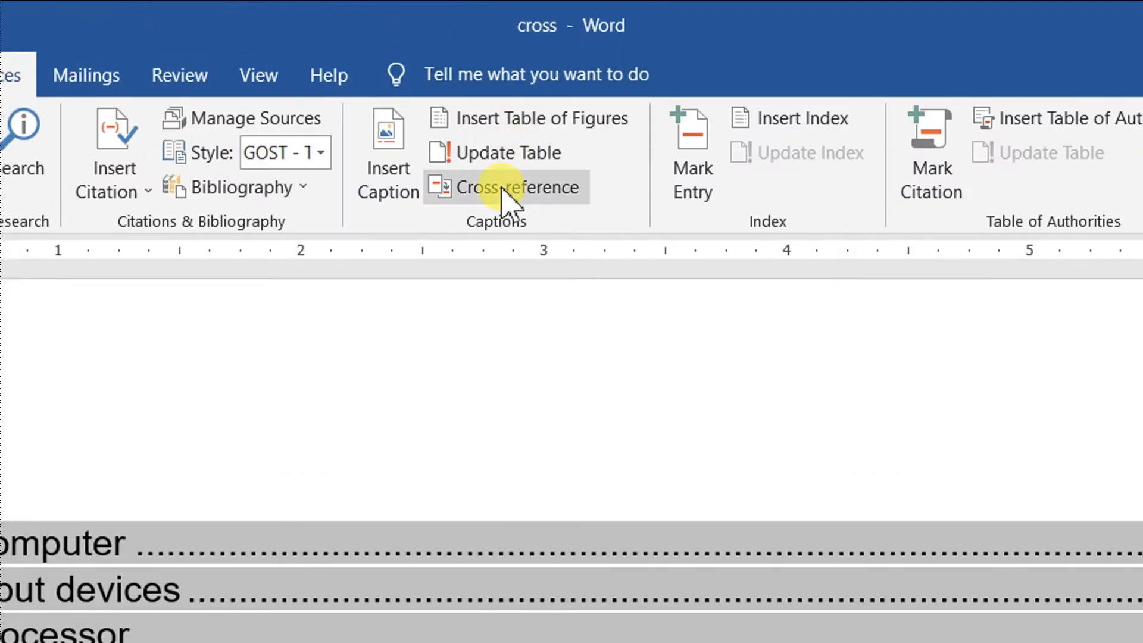
- Examine the available cross-reference types and the items offered for Figure and Heading, and close without inserting a reference
click(503, 189)
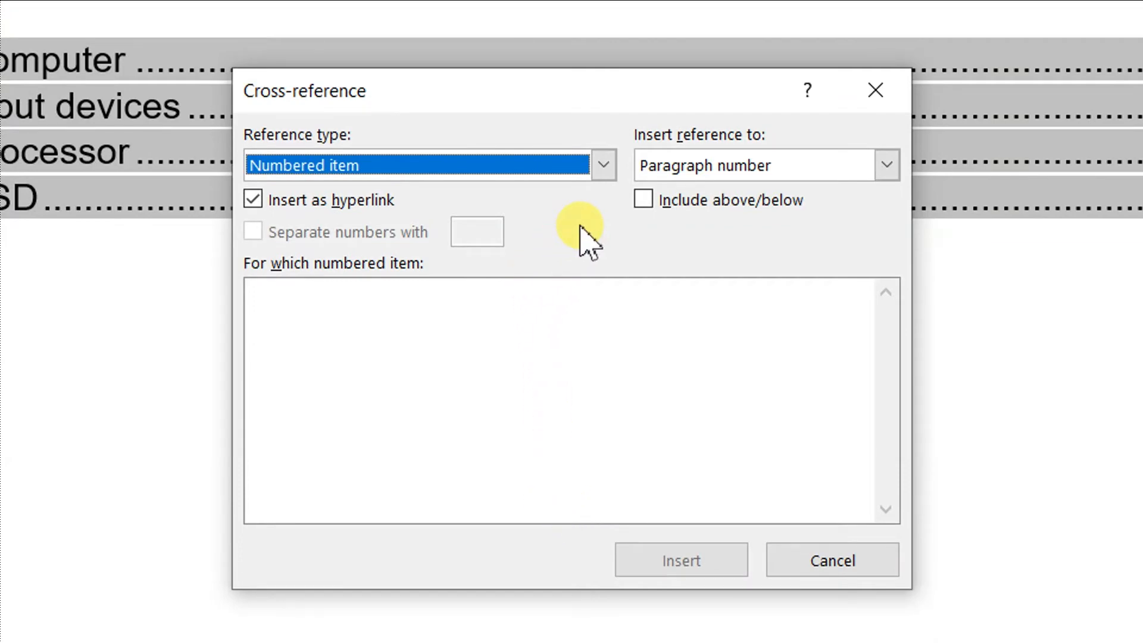
click(567, 176)
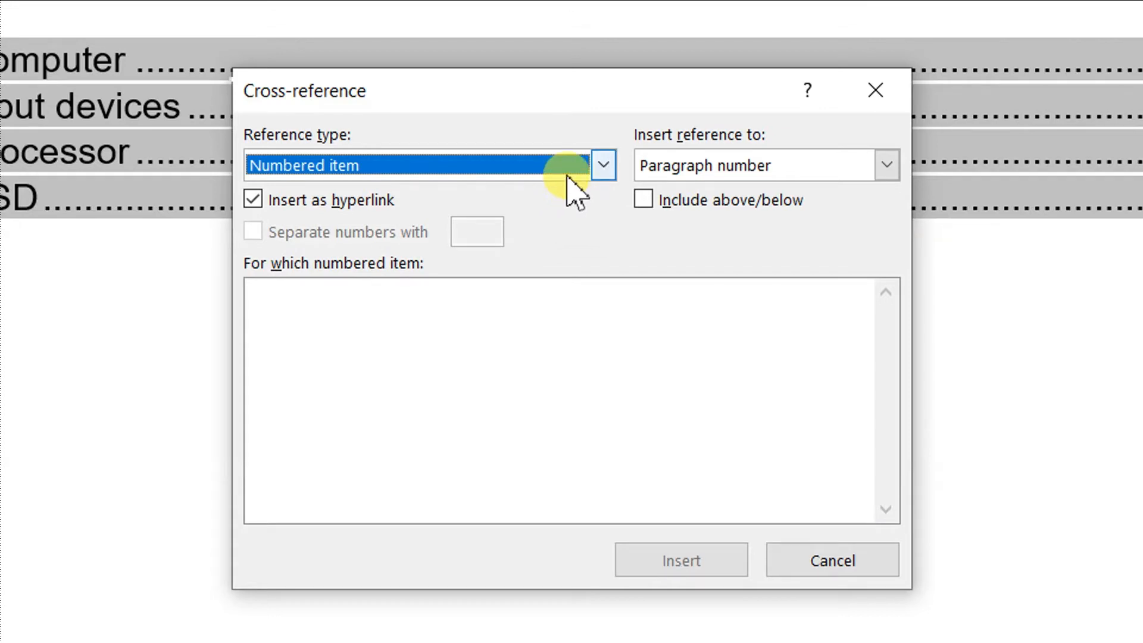
click(568, 178)
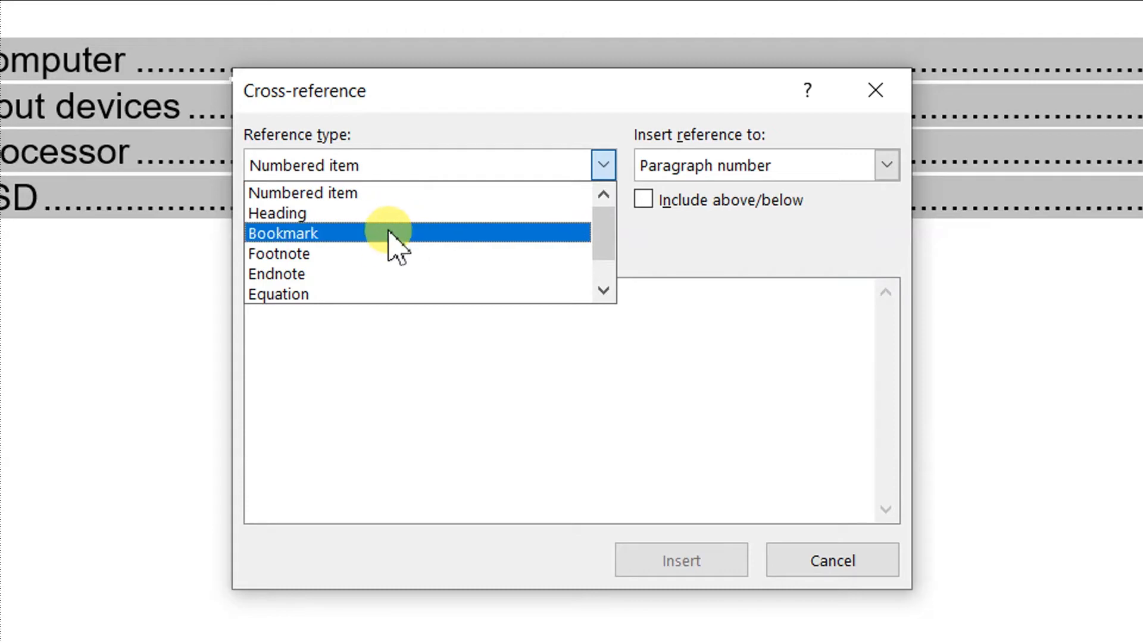
scroll(374, 259, down, 1)
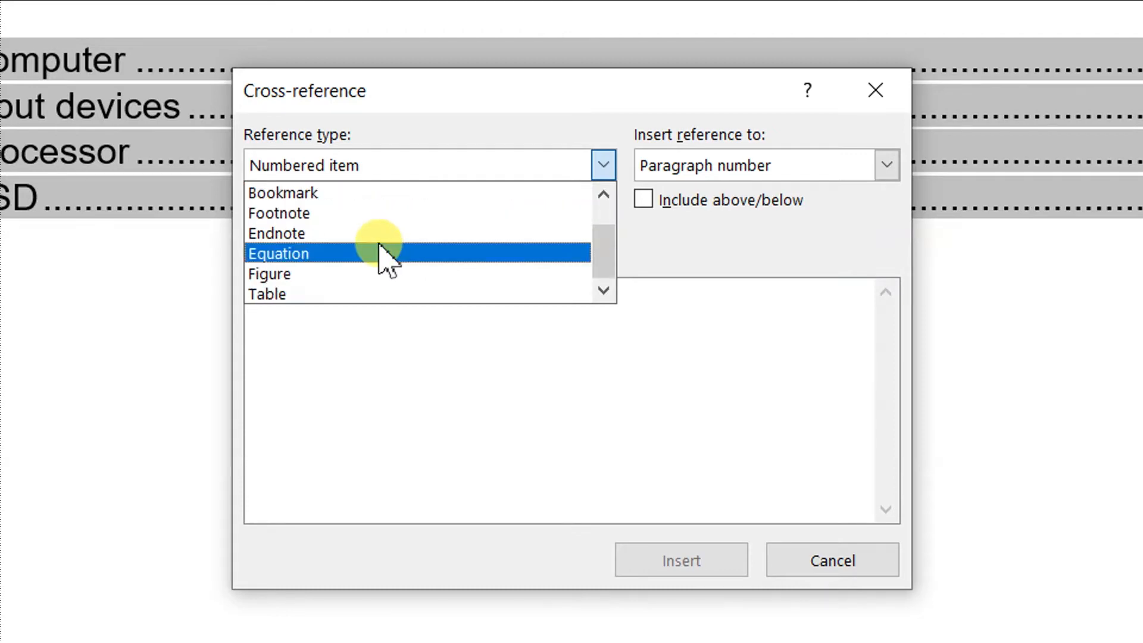
scroll(379, 250, up, 1)
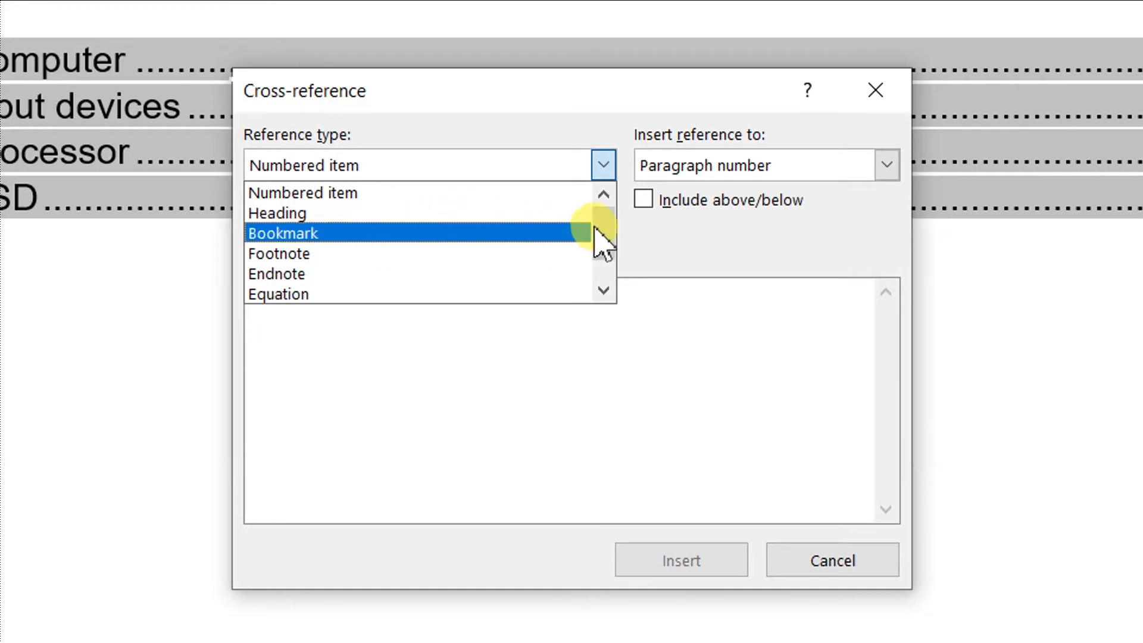
drag(600, 227, 590, 256)
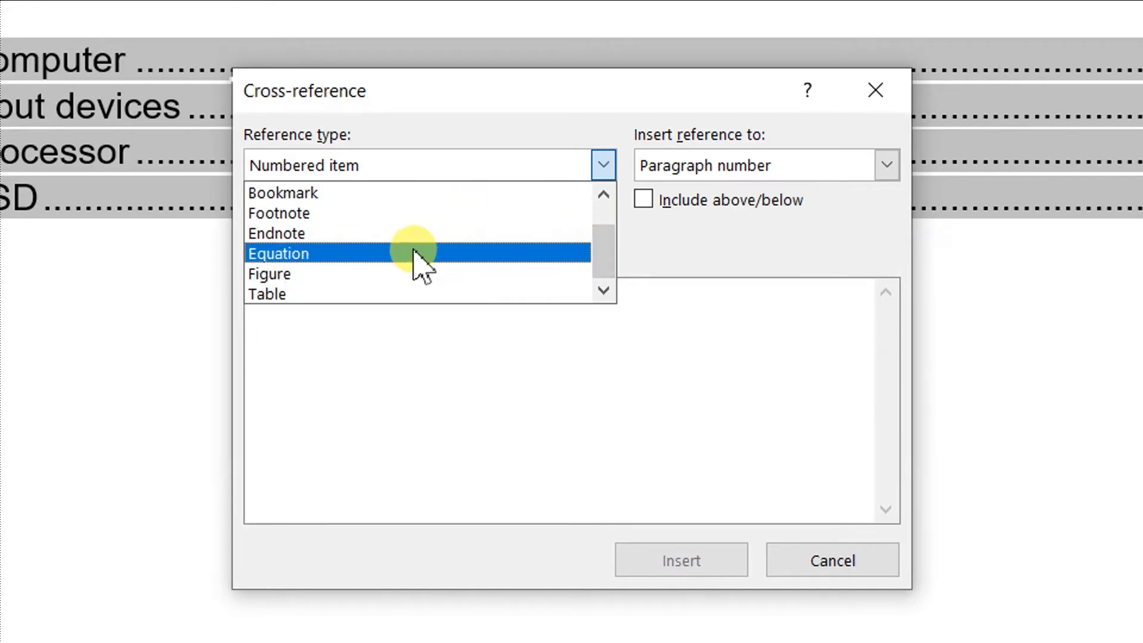
click(340, 275)
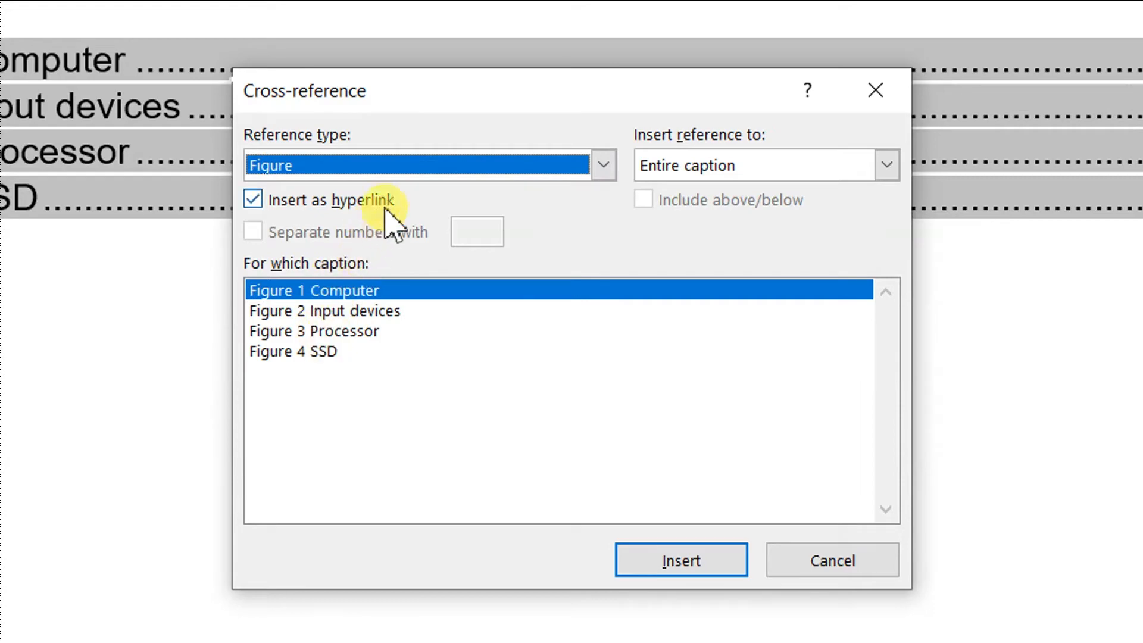
click(410, 174)
scroll(339, 224, up, 1)
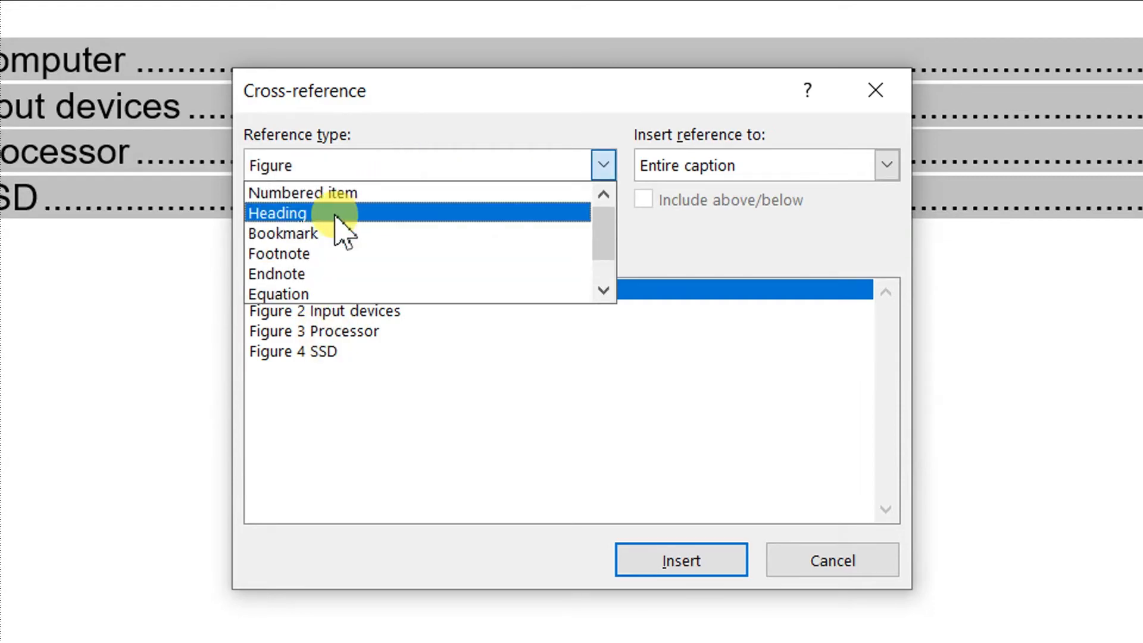
click(334, 213)
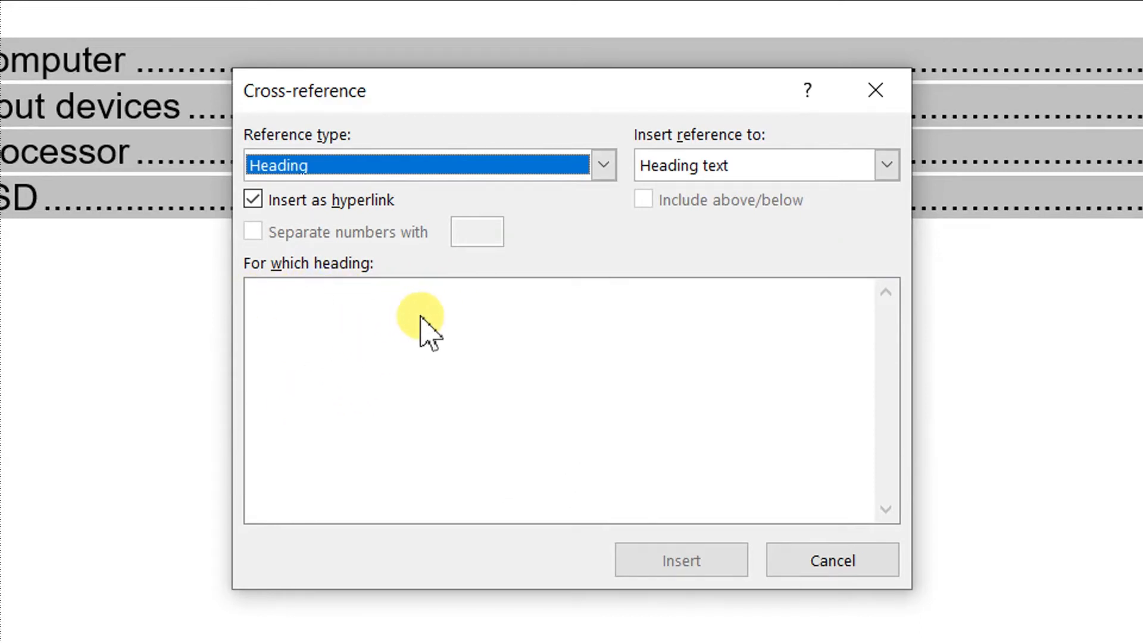
click(825, 538)
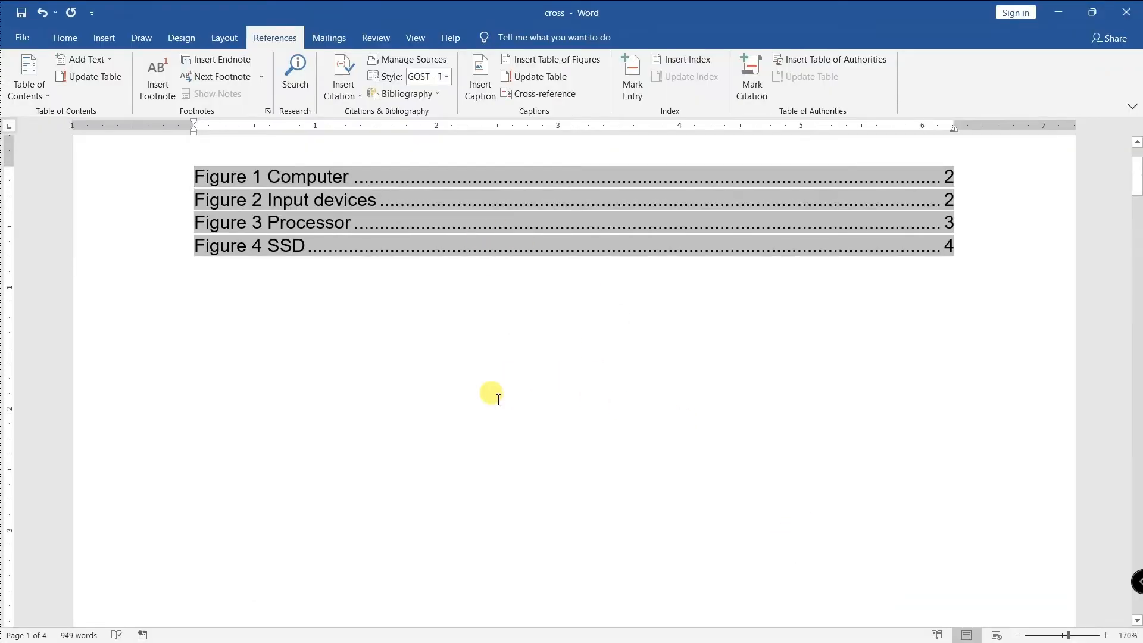
- Apply the Heading 1 style to the "Computer" and "Input Devices" lines on page 2
click(496, 398)
scroll(494, 398, down, 10)
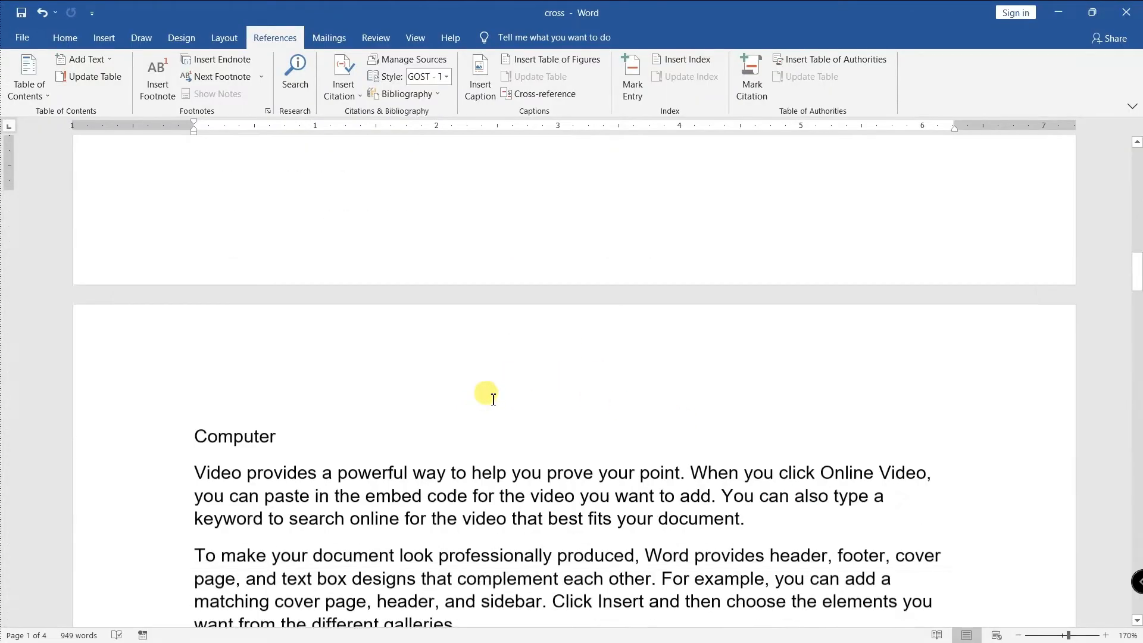
scroll(493, 399, down, 2)
drag(298, 342, 192, 331)
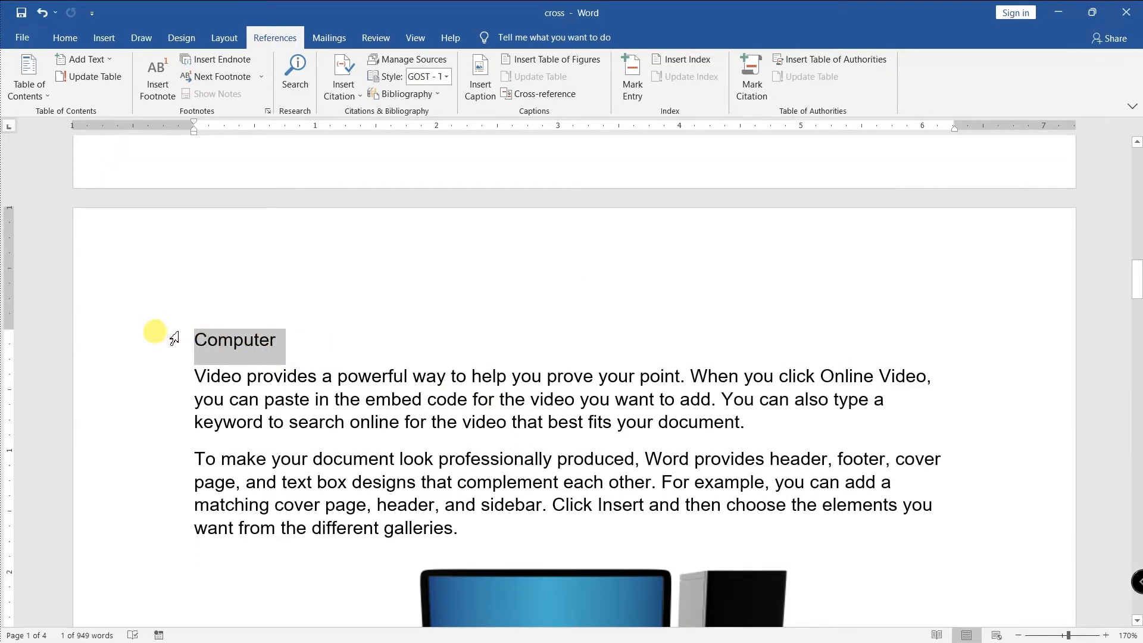
key(ctrl+alt+1)
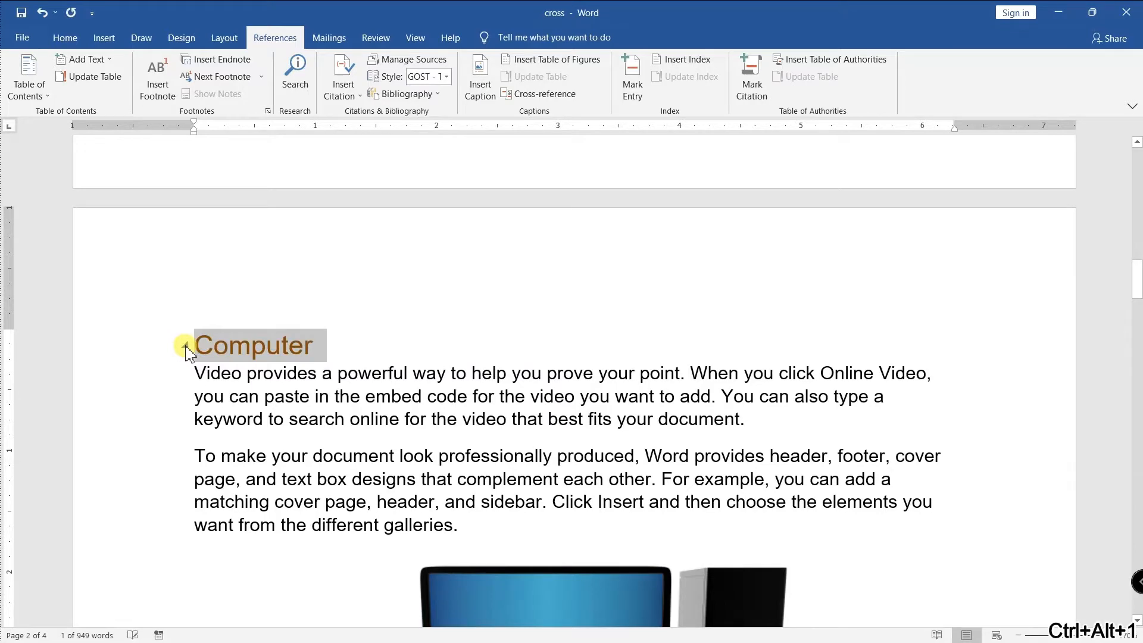
scroll(327, 358, down, 7)
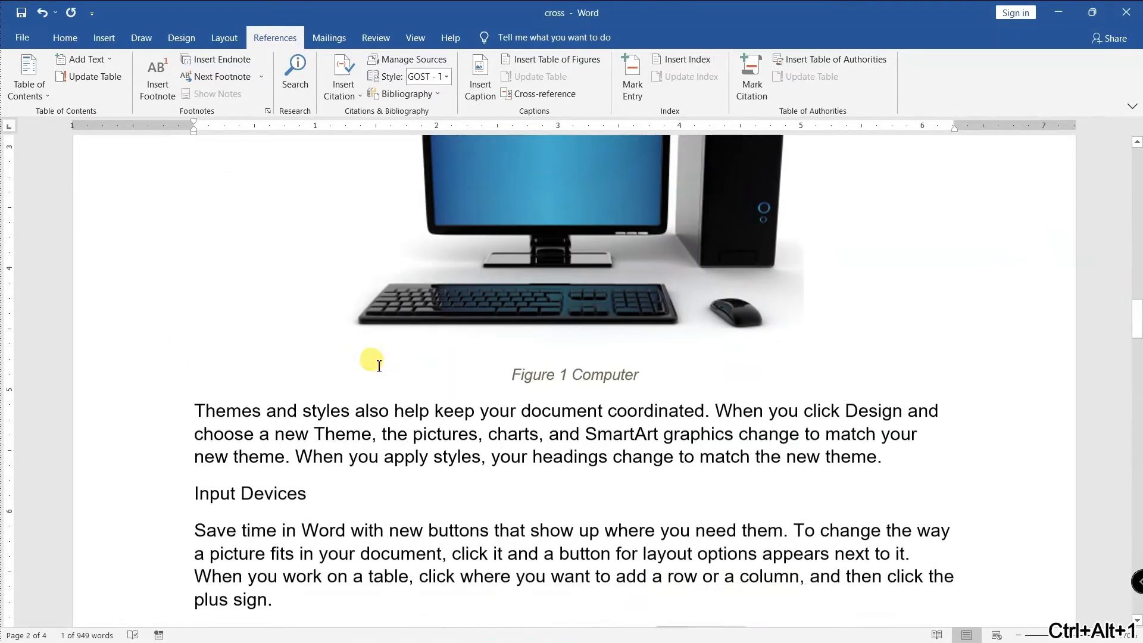
drag(327, 431, 194, 434)
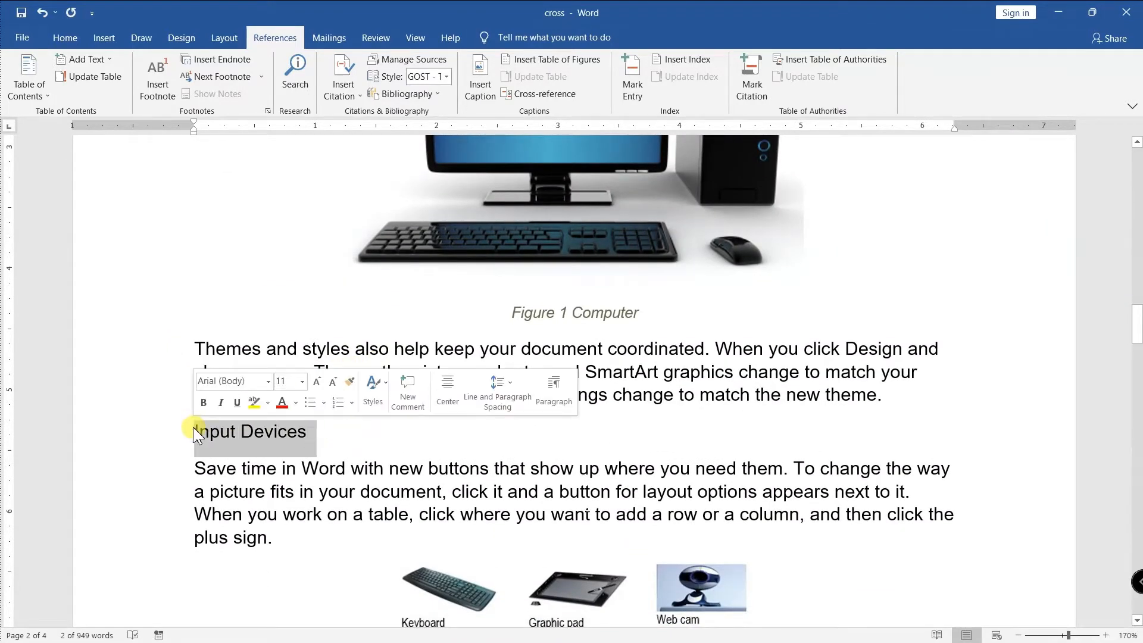
key(ctrl+alt+1)
click(377, 430)
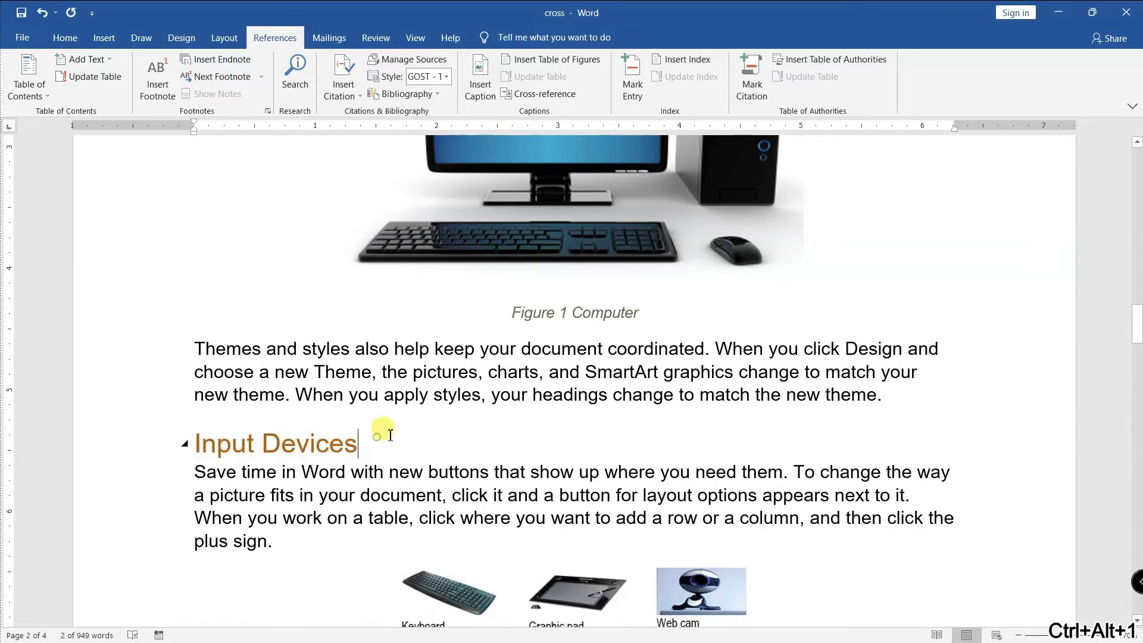
- Apply the Heading 1 style to the "Processor" and "SSD" lines above their sections
scroll(358, 440, down, 11)
scroll(339, 452, down, 2)
drag(288, 403, 198, 419)
key(ctrl+alt+1)
scroll(315, 399, down, 9)
drag(235, 464, 168, 467)
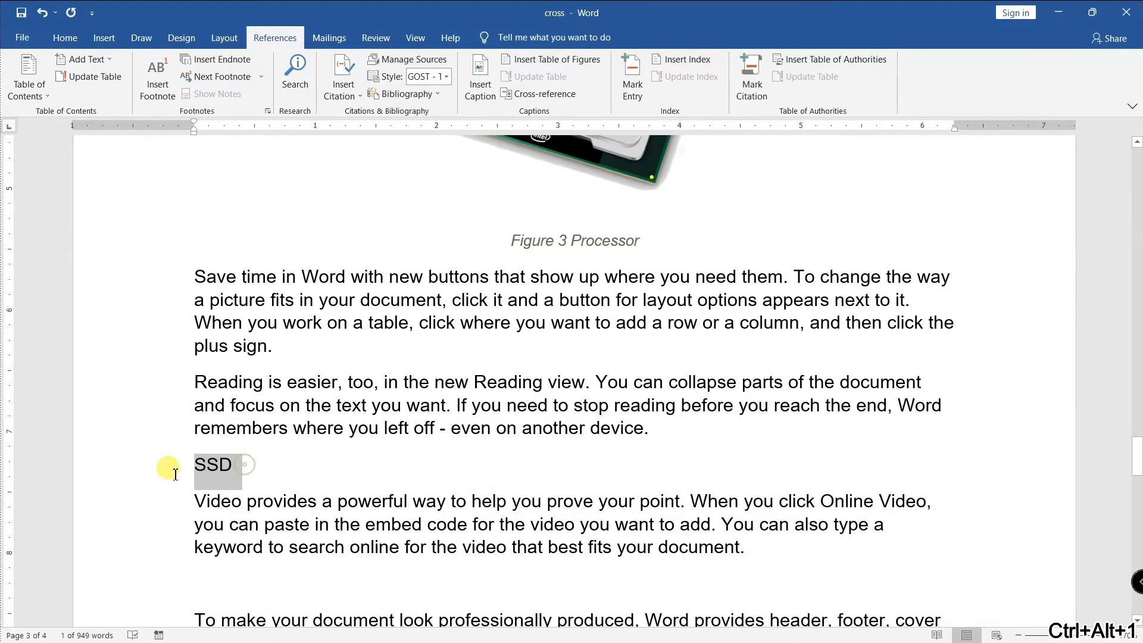
key(ctrl+alt+1)
scroll(301, 429, down, 15)
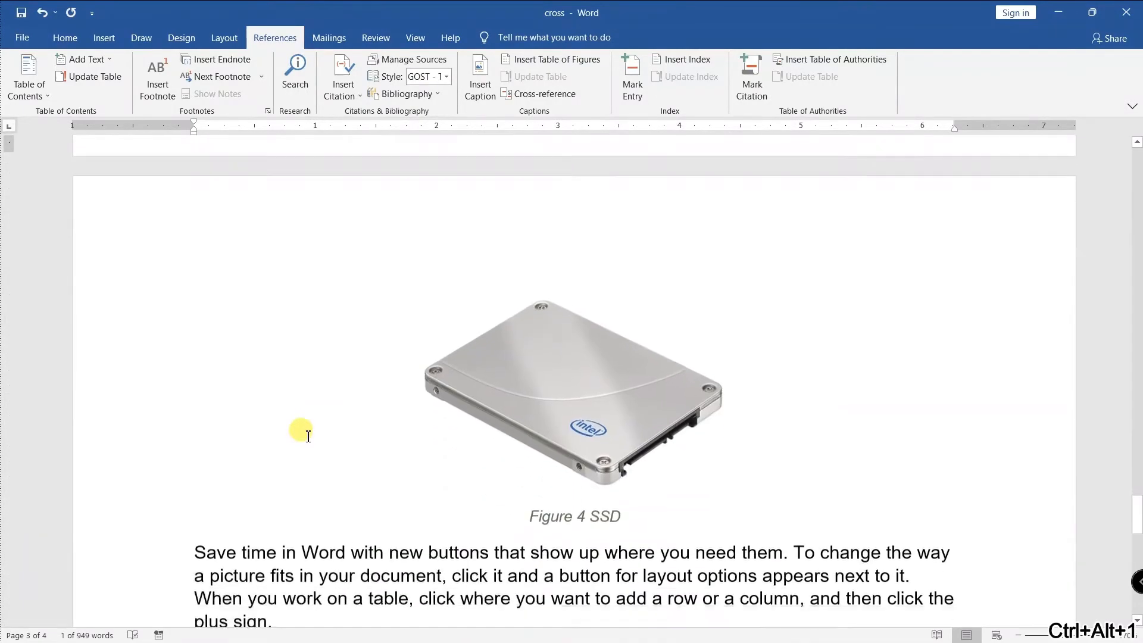
- Insert hyperlinked cross-references to the heading text of Computer and Input Devices below the table of figures on the first page
scroll(316, 432, up, 20)
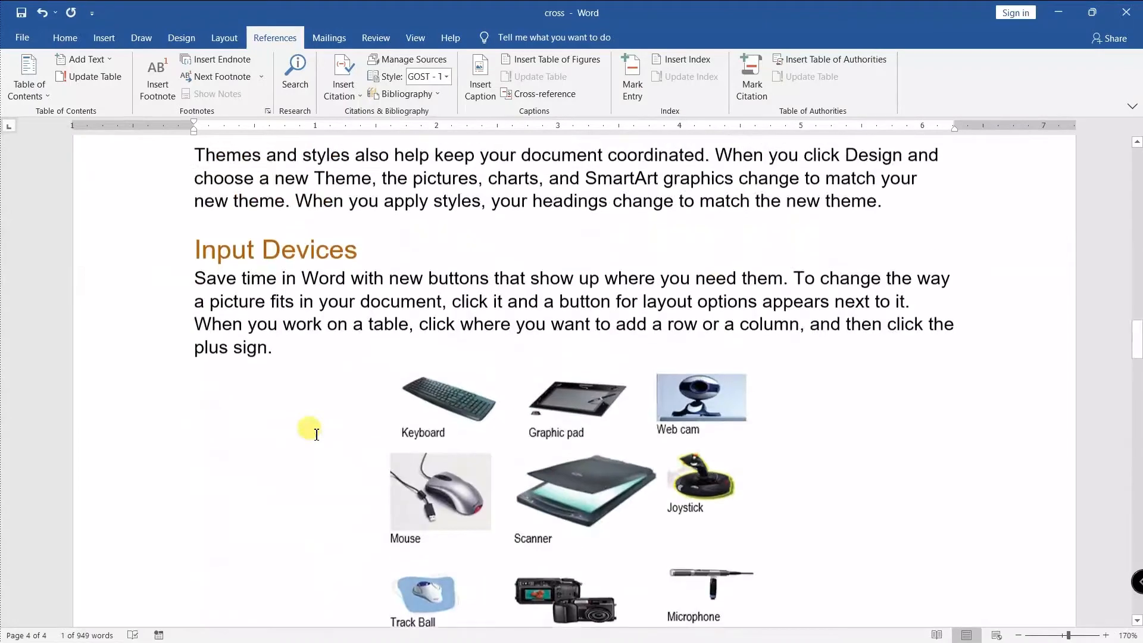
scroll(314, 433, up, 5)
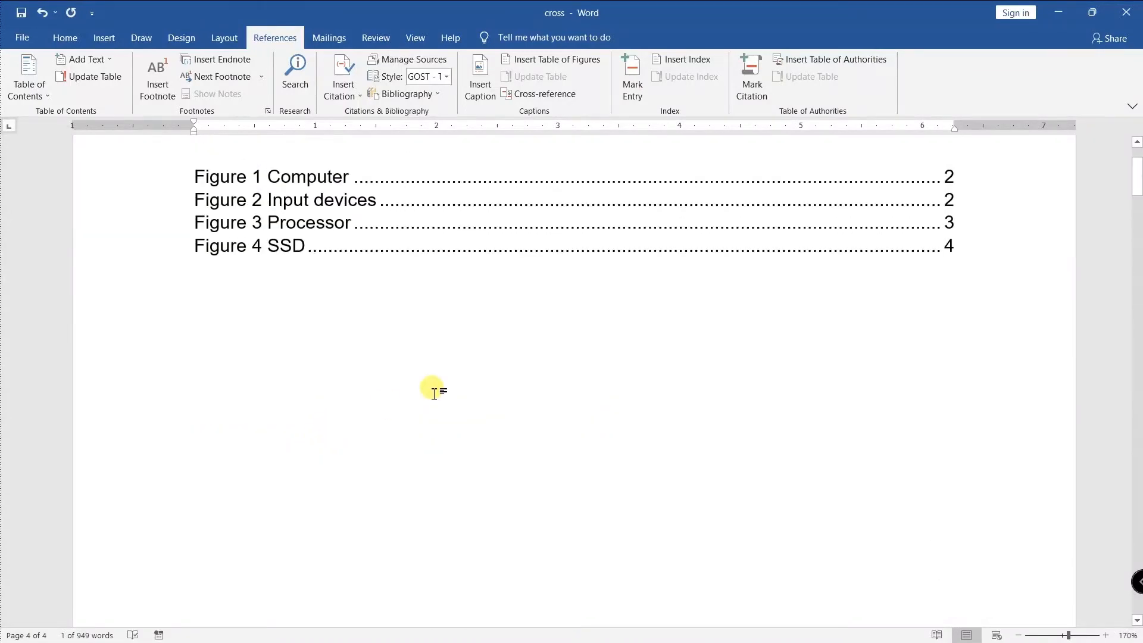
click(377, 258)
click(437, 225)
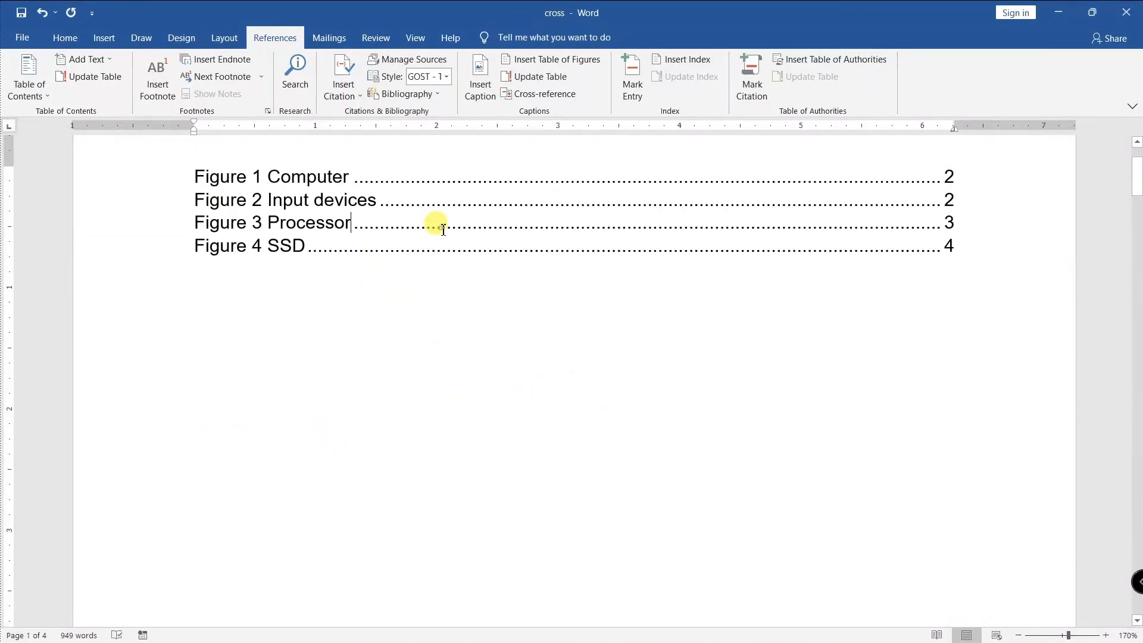
shift+click(974, 250)
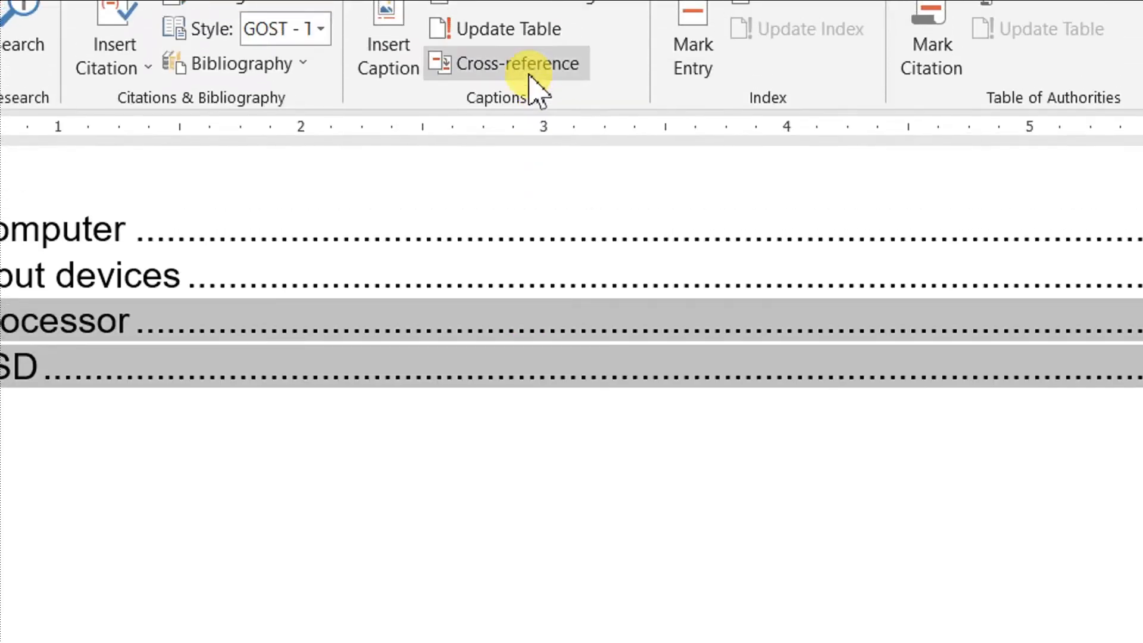
click(546, 94)
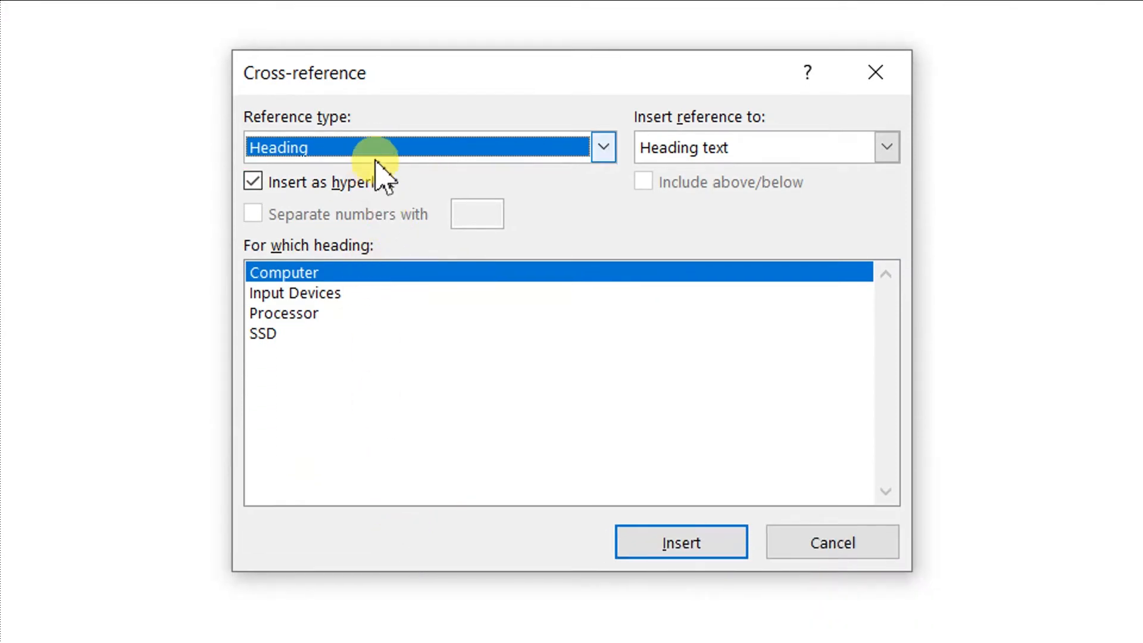
click(375, 156)
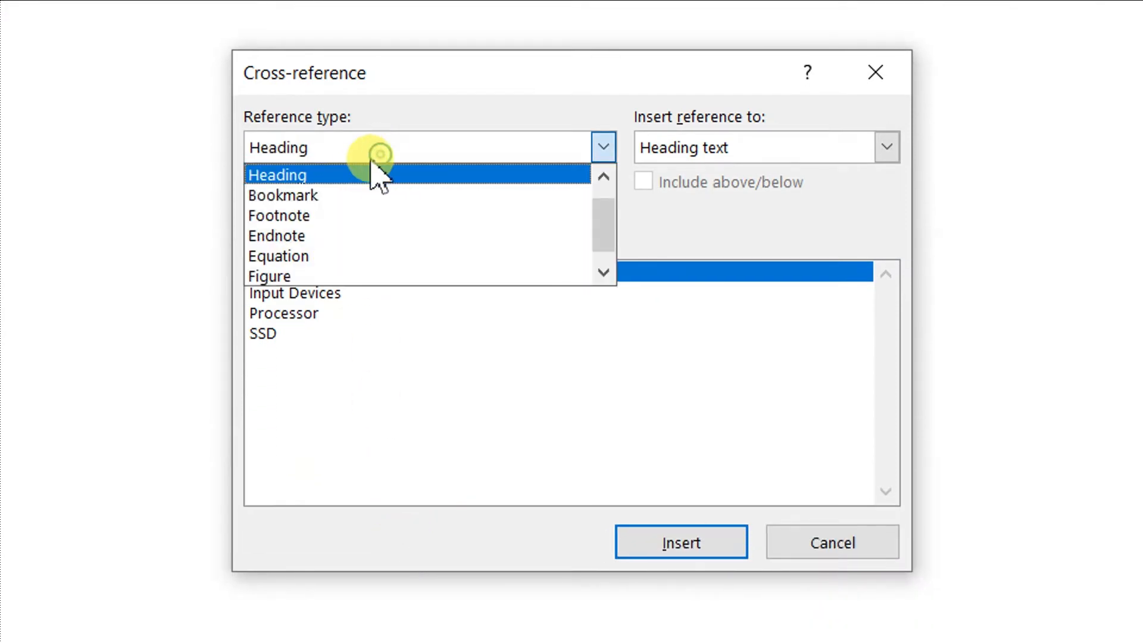
click(344, 176)
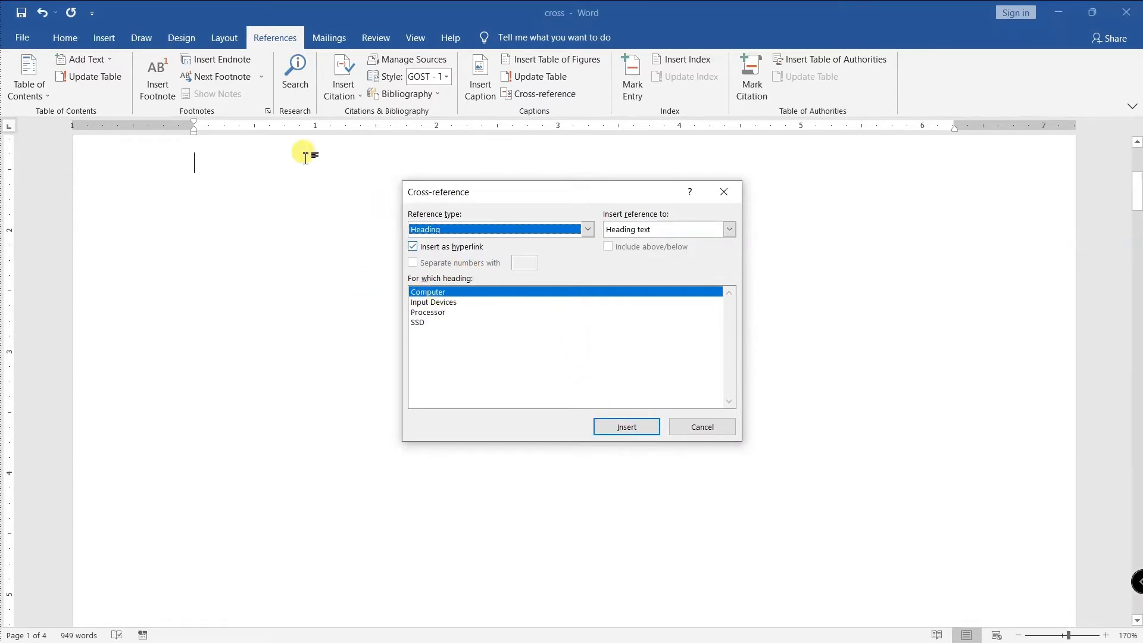
click(628, 427)
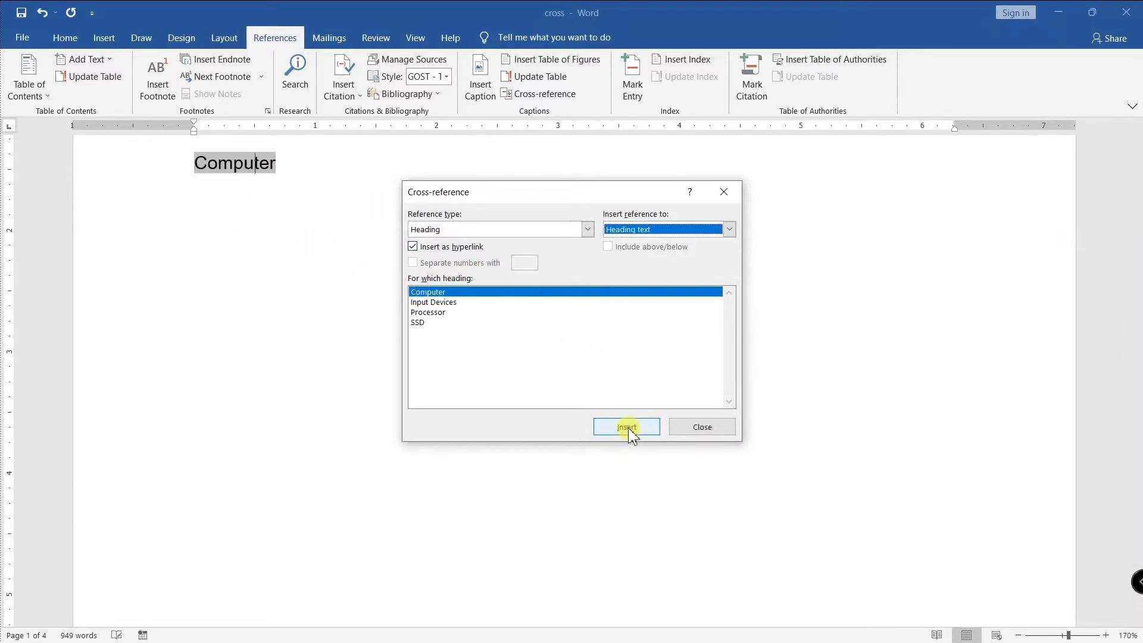
click(441, 303)
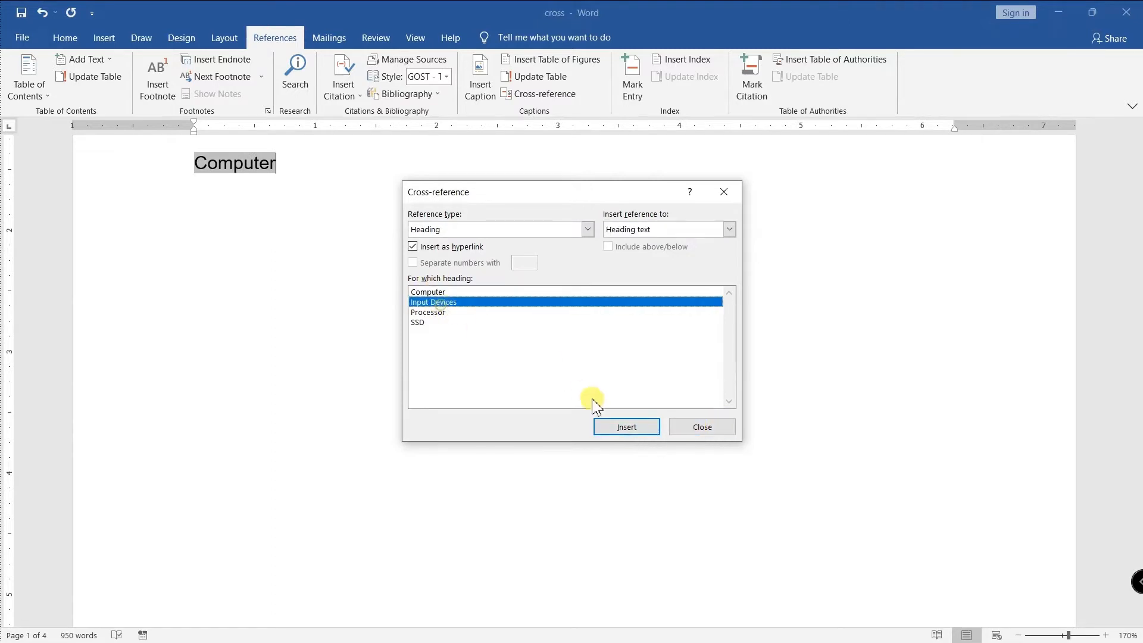
click(622, 426)
- Add heading-text cross-references to Processor and SSD on the same line and finish inserting references
click(436, 313)
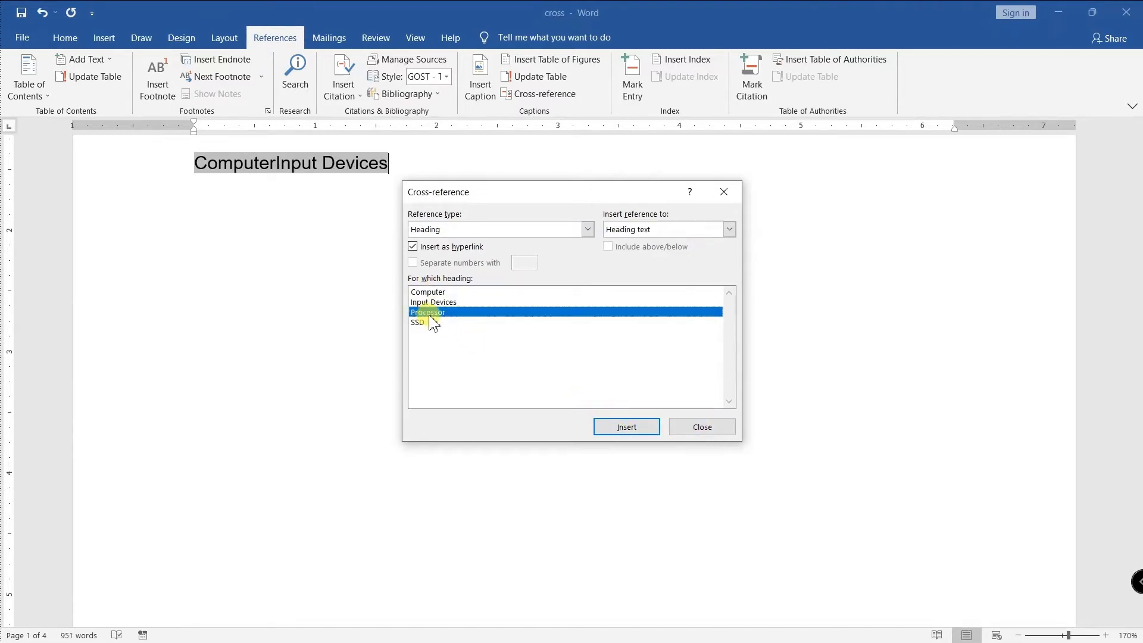
click(629, 429)
click(421, 323)
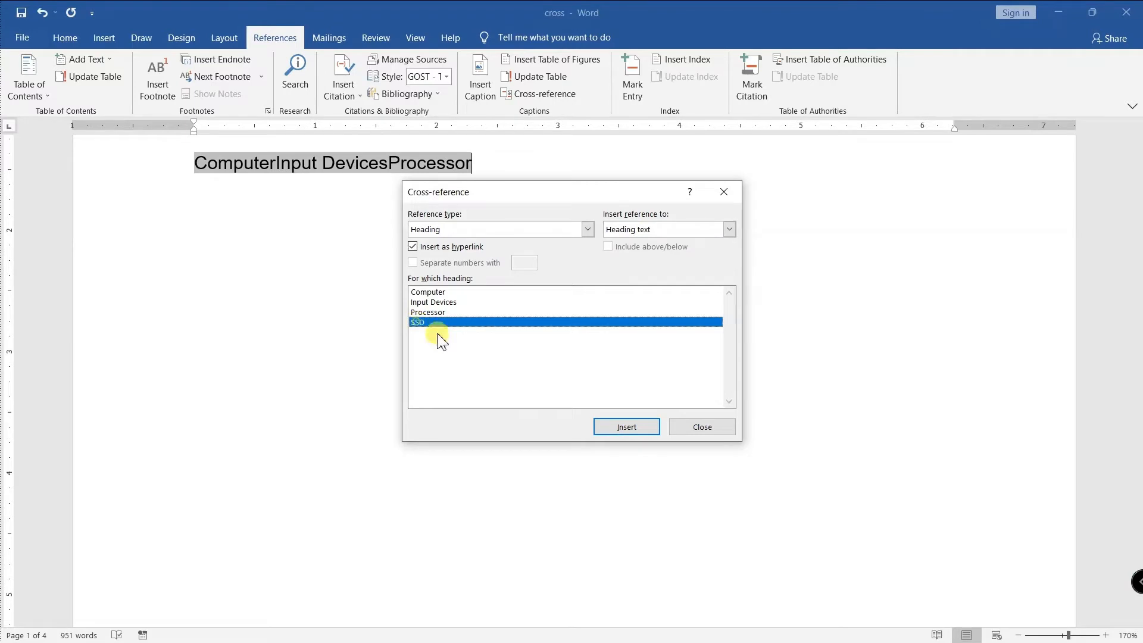
click(620, 428)
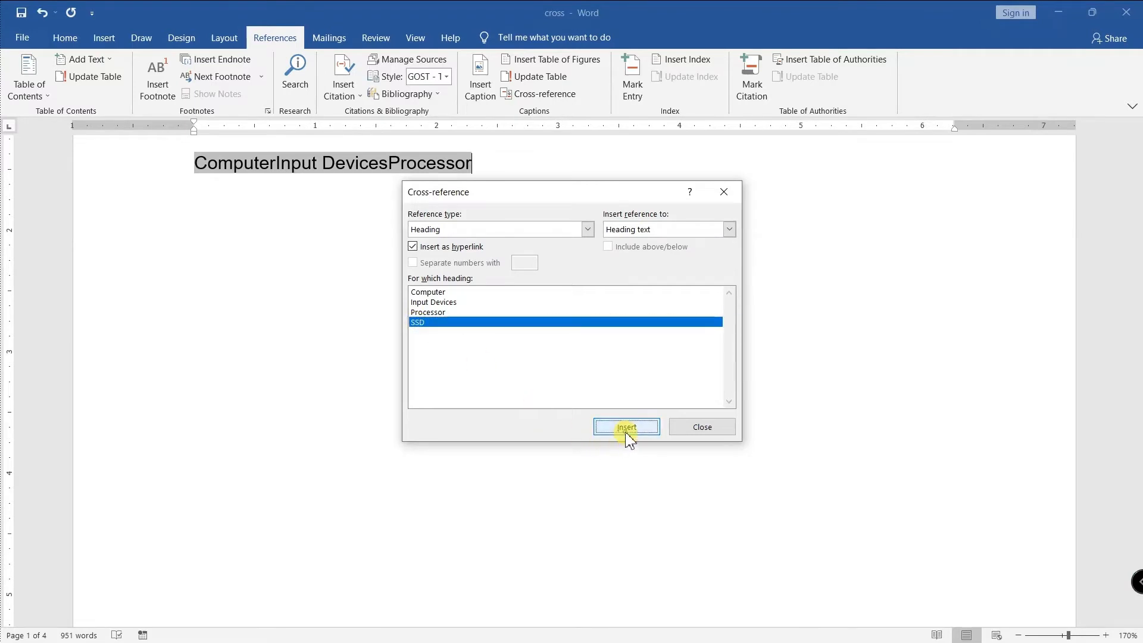
click(691, 429)
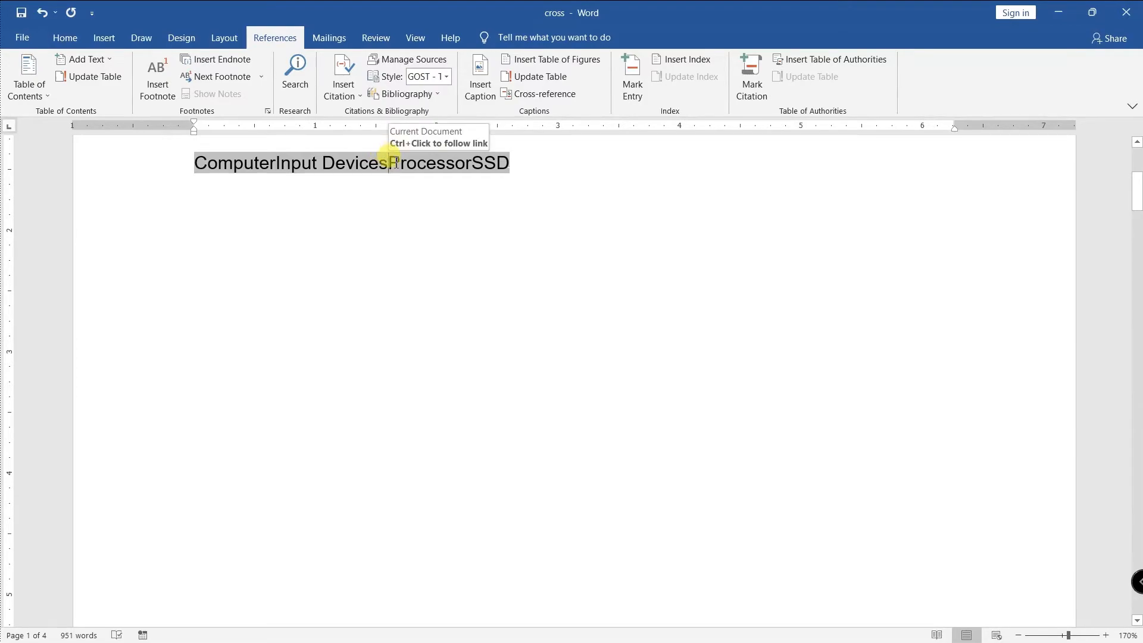
- Follow the Processor cross-reference to its heading and return to the first page
ctrl+click(390, 162)
scroll(419, 243, up, 20)
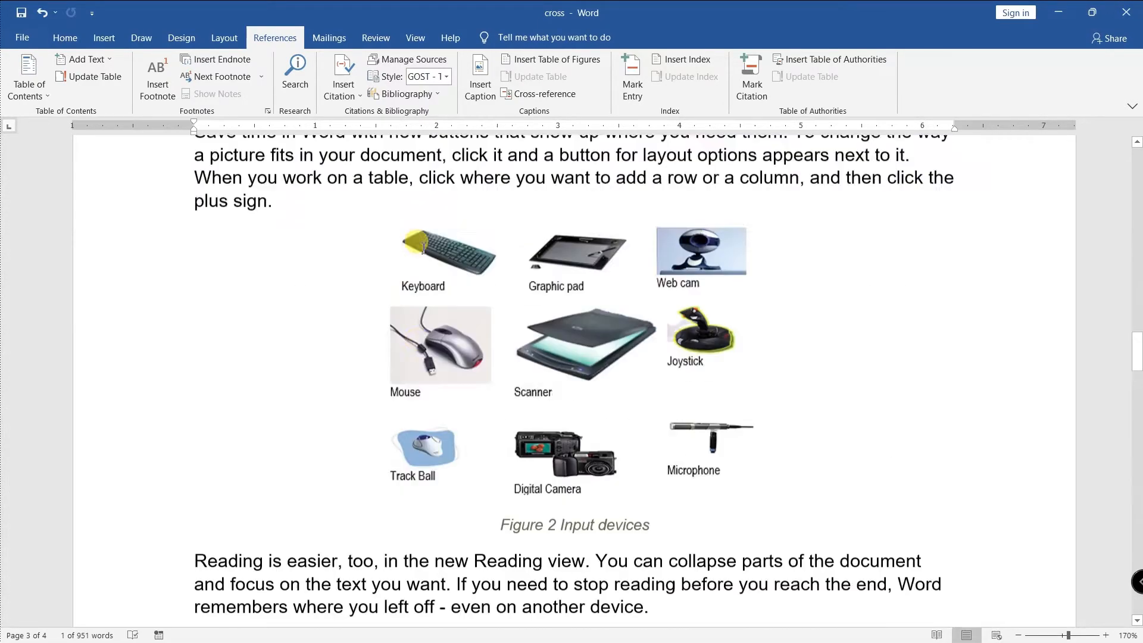
scroll(423, 248, up, 2)
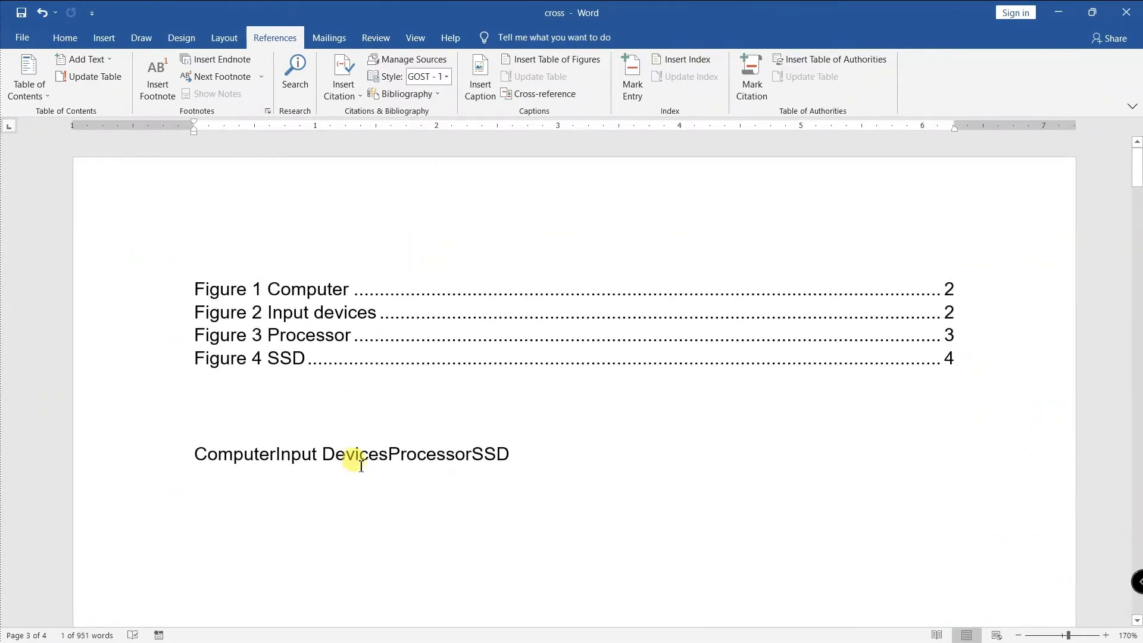
click(369, 459)
ctrl+click(389, 458)
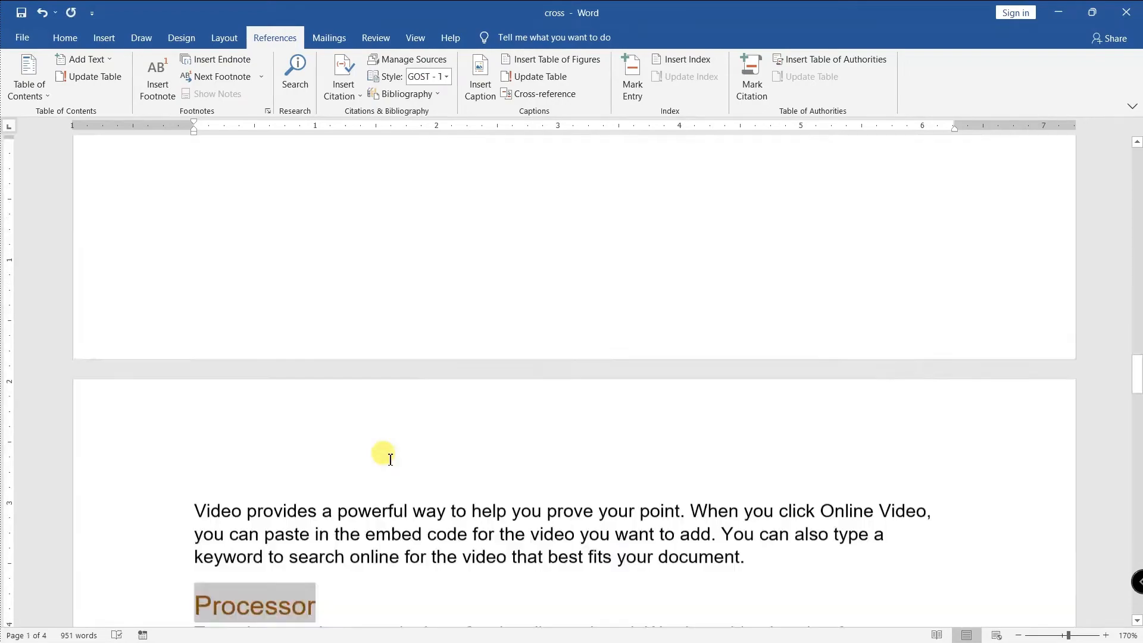
scroll(353, 465, up, 20)
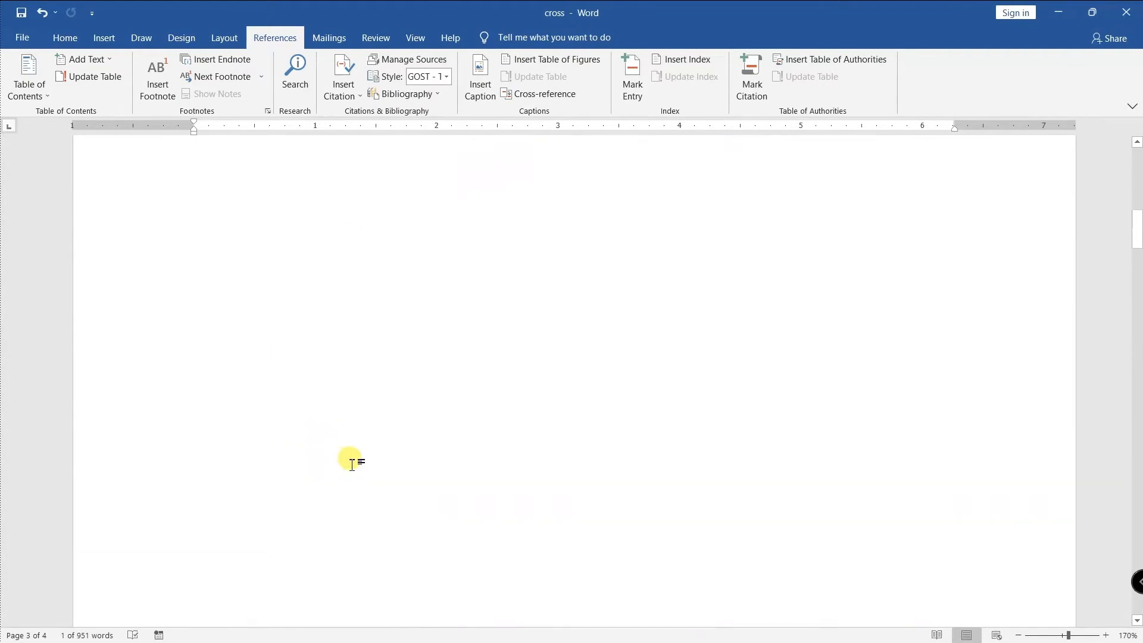
- Follow the Input Devices and Computer cross-references to their headings, returning to the start of the document
ctrl+click(357, 469)
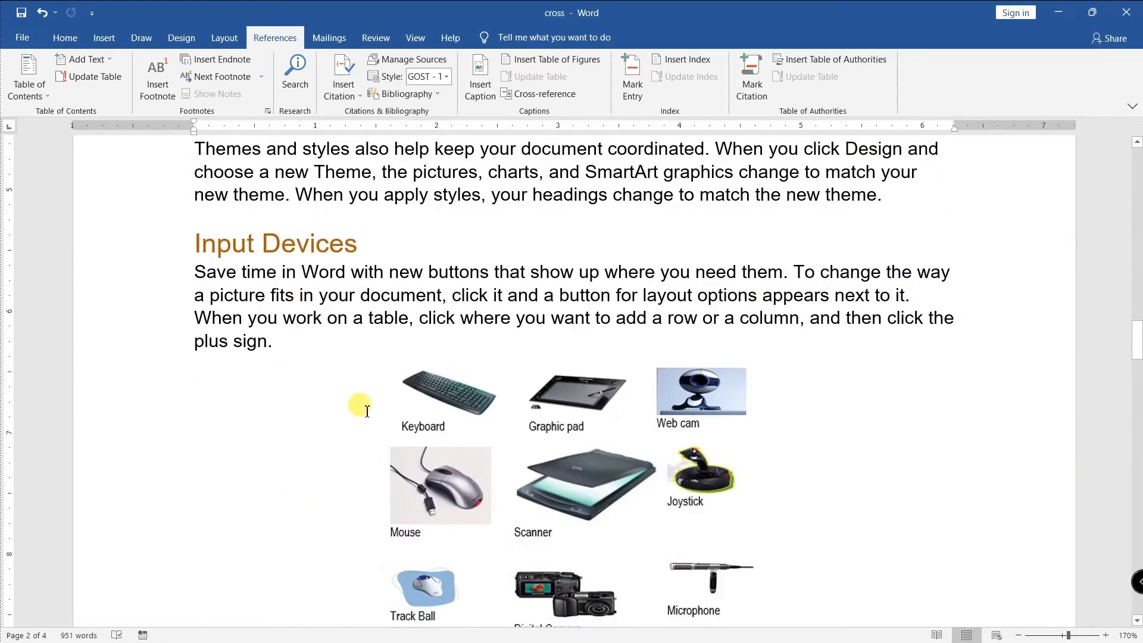
scroll(416, 411, up, 20)
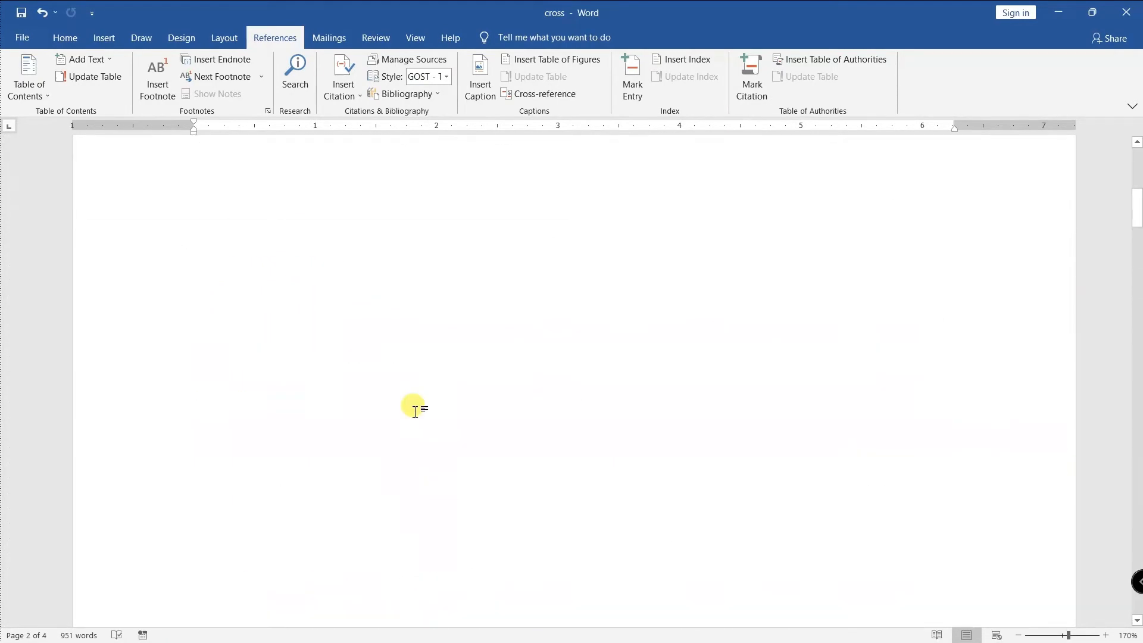
ctrl+click(245, 455)
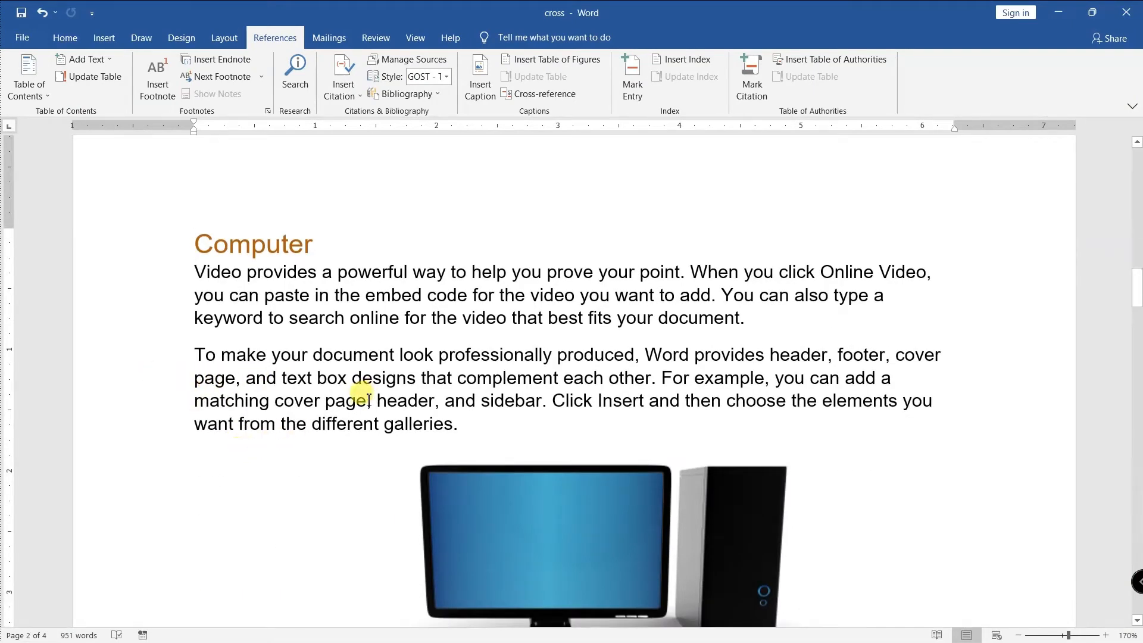
key(ctrl+Home)
- Delete the line of four heading cross-references below the table of figures
click(427, 441)
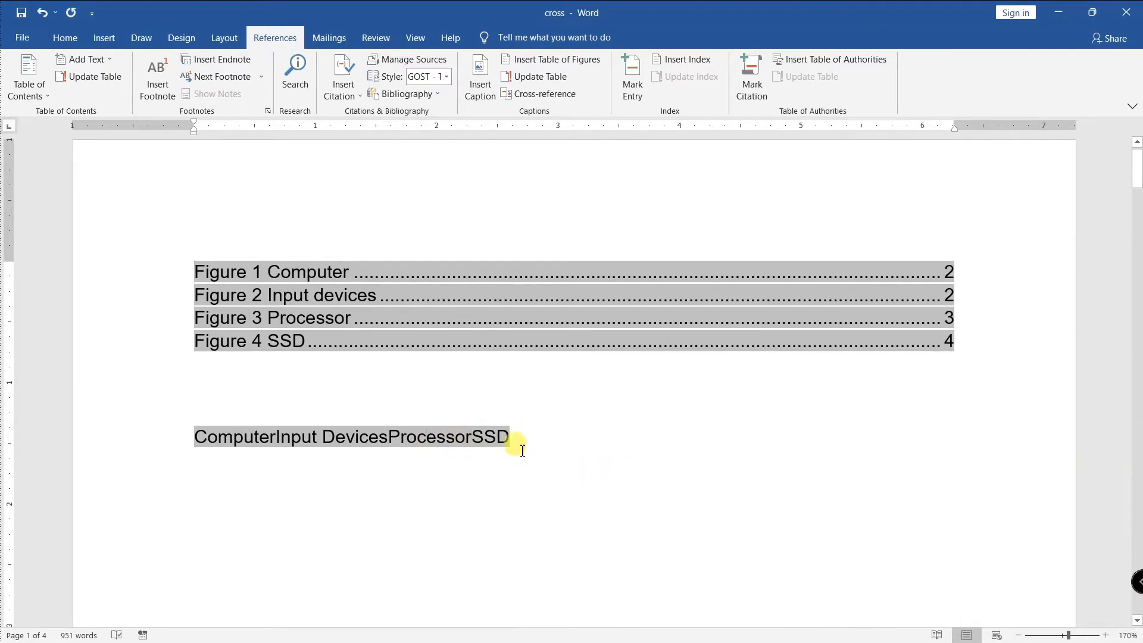
drag(536, 445, 203, 431)
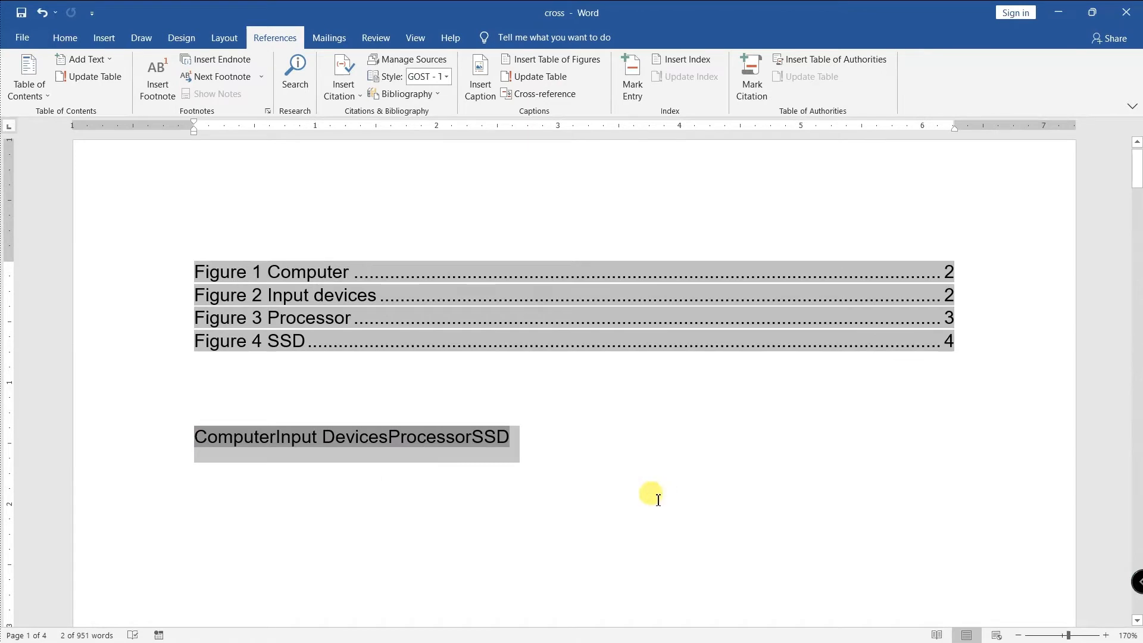
key(Delete)
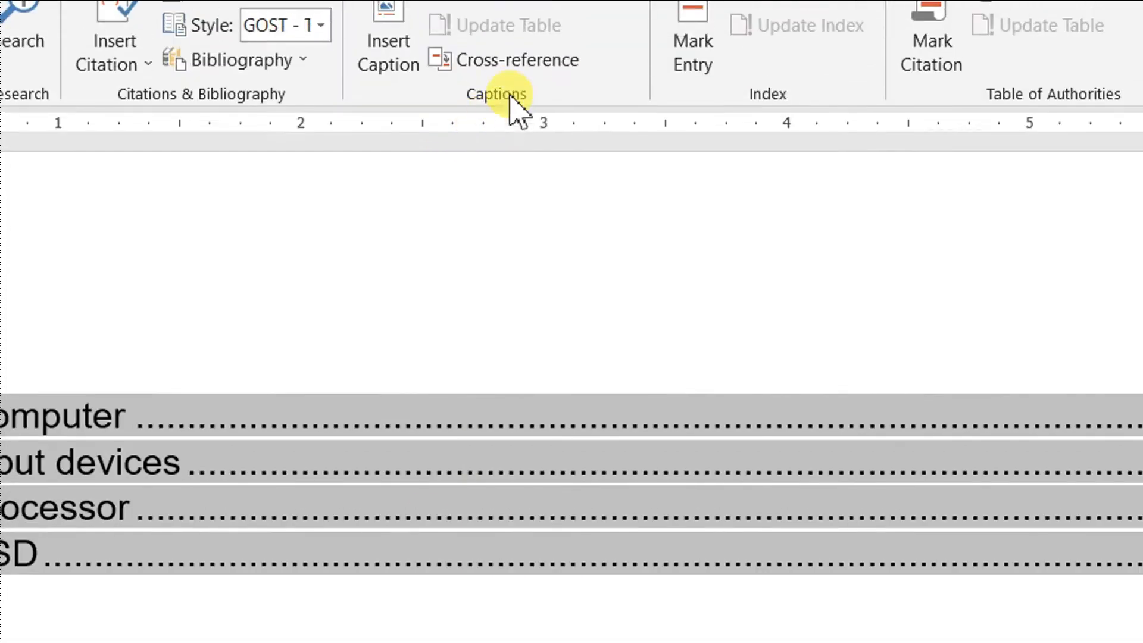
click(543, 98)
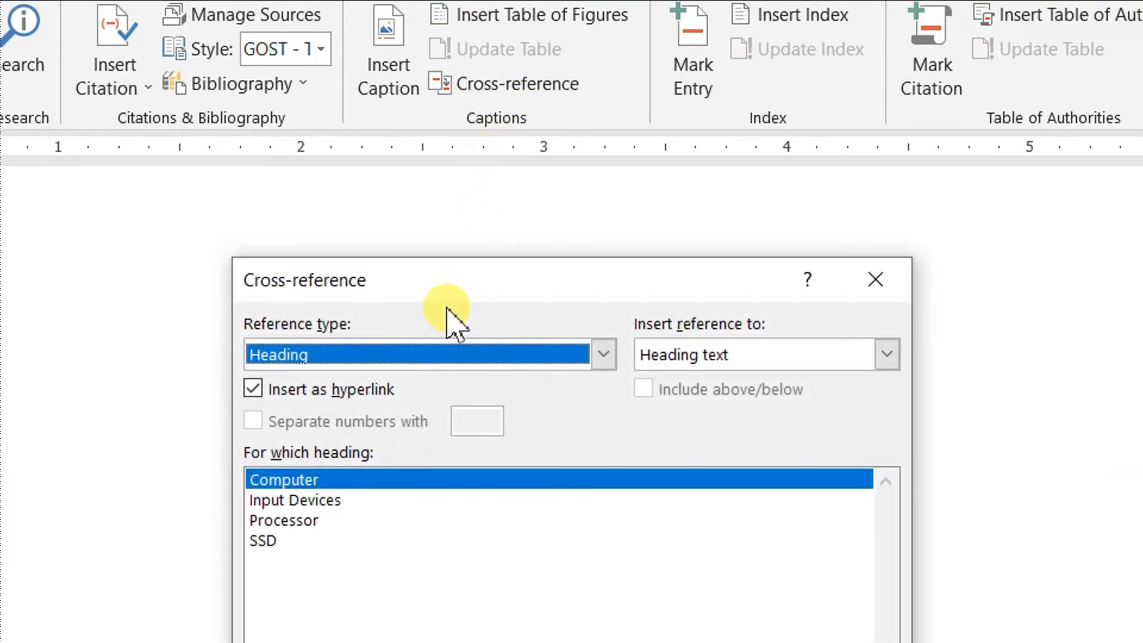
click(438, 361)
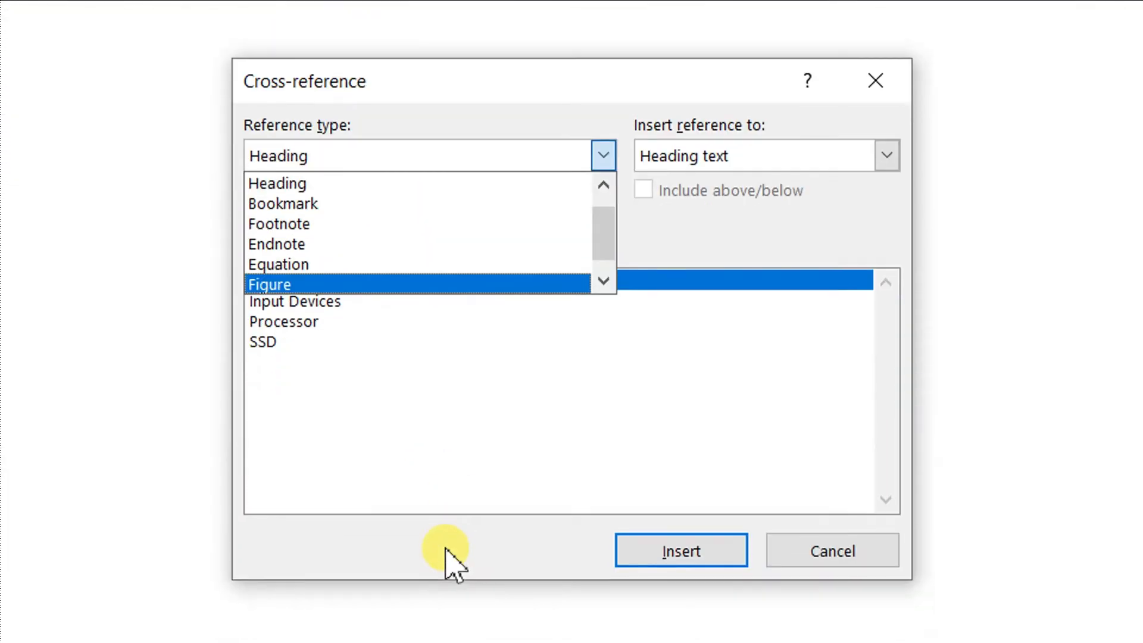
click(590, 544)
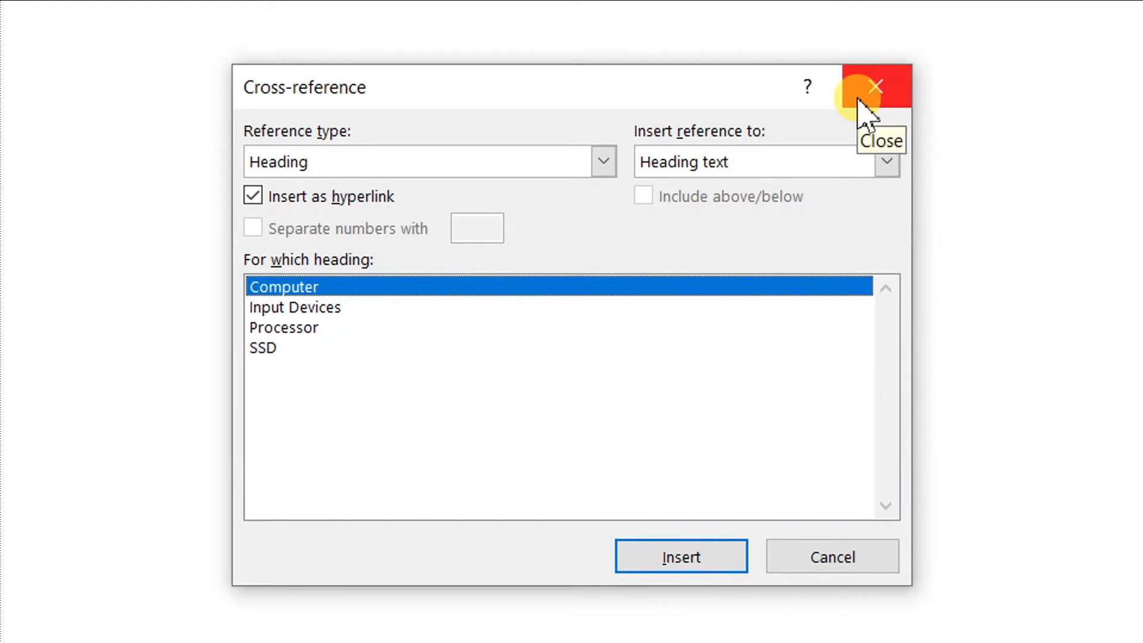
click(859, 98)
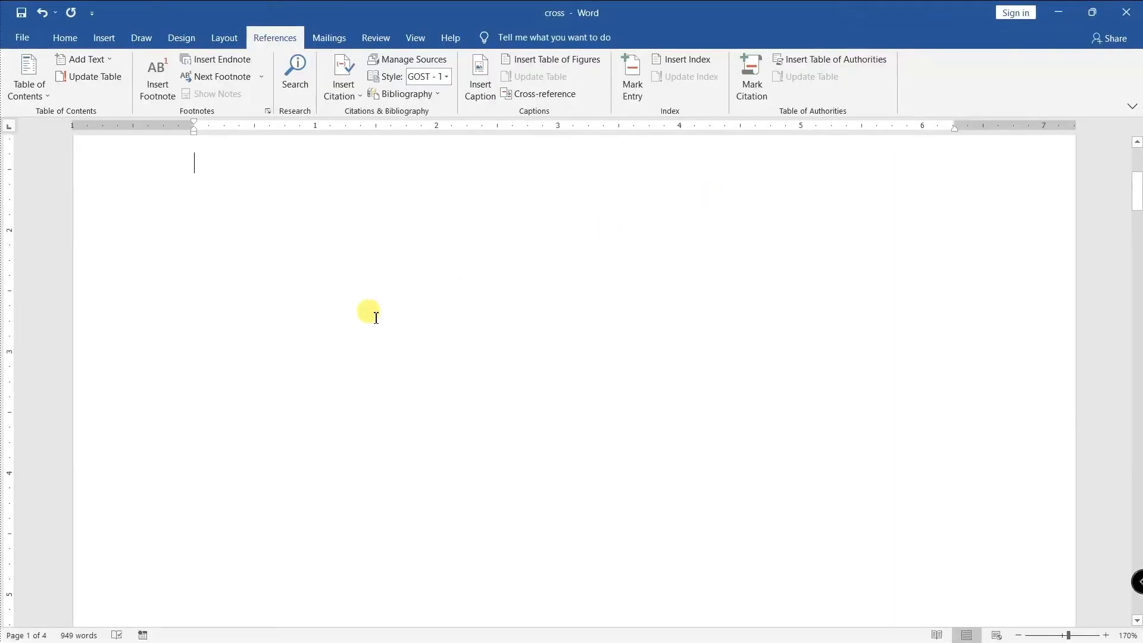
- Bookmark the second "Reading" in the paragraph below the Figure 2 caption with the name abc
scroll(369, 320, up, 3)
scroll(350, 326, down, 17)
scroll(355, 330, down, 12)
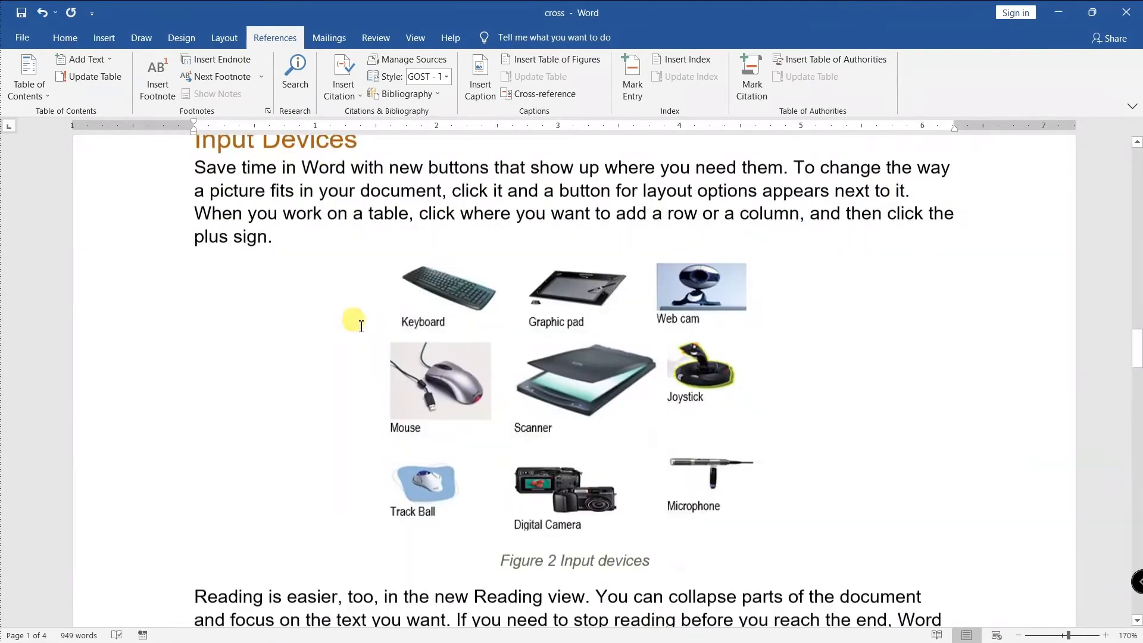
double_click(509, 290)
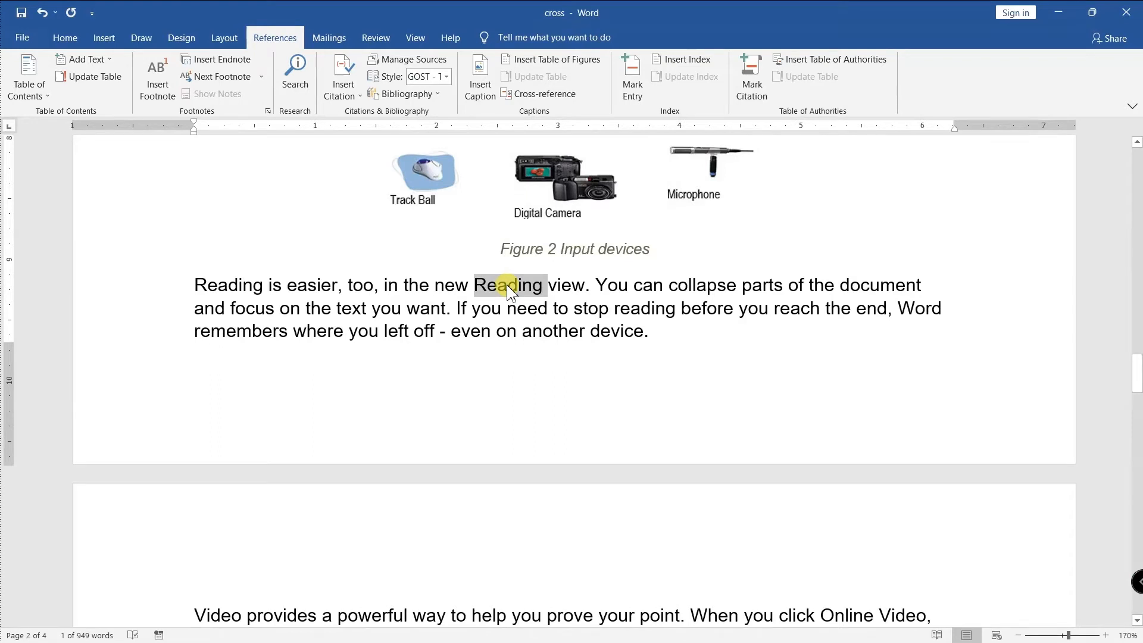
key(ctrl+shift+F5)
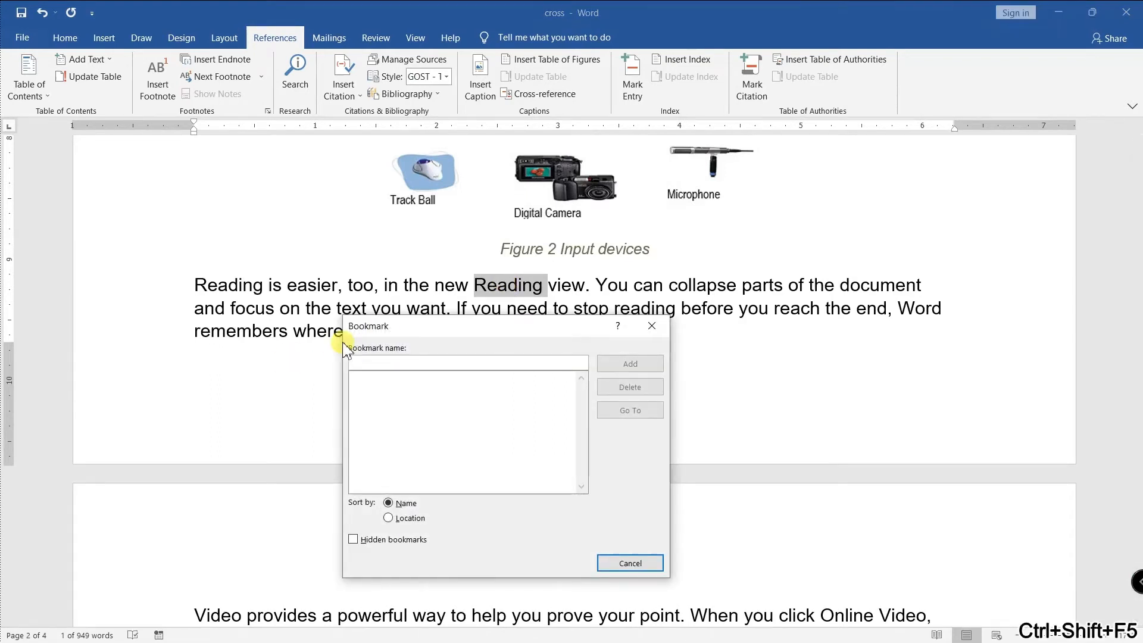
text(abc)
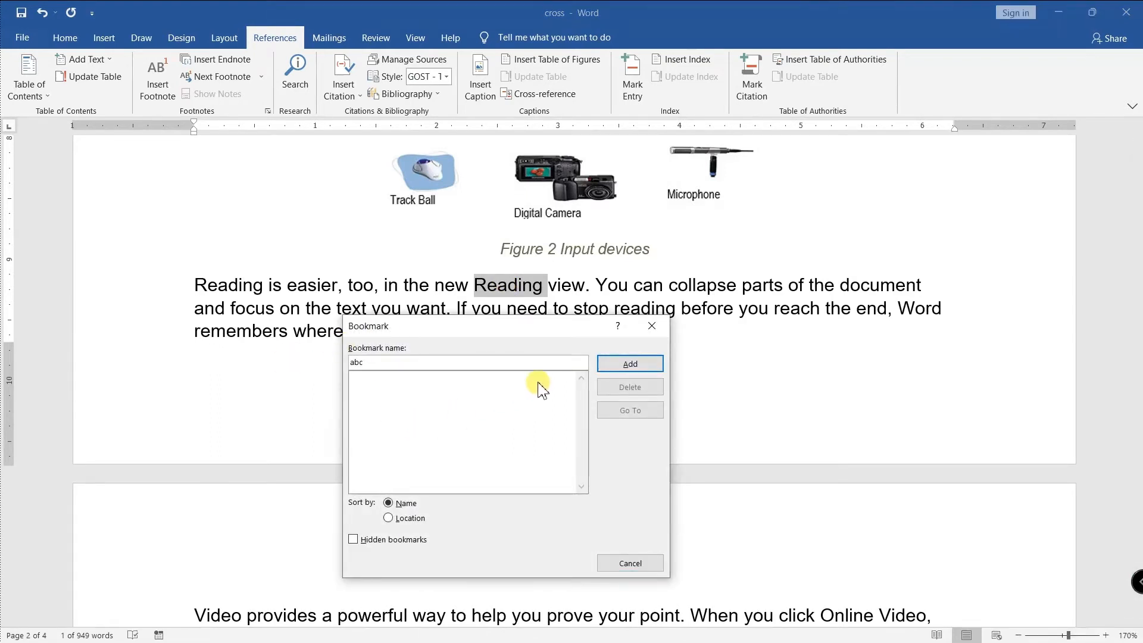
click(631, 364)
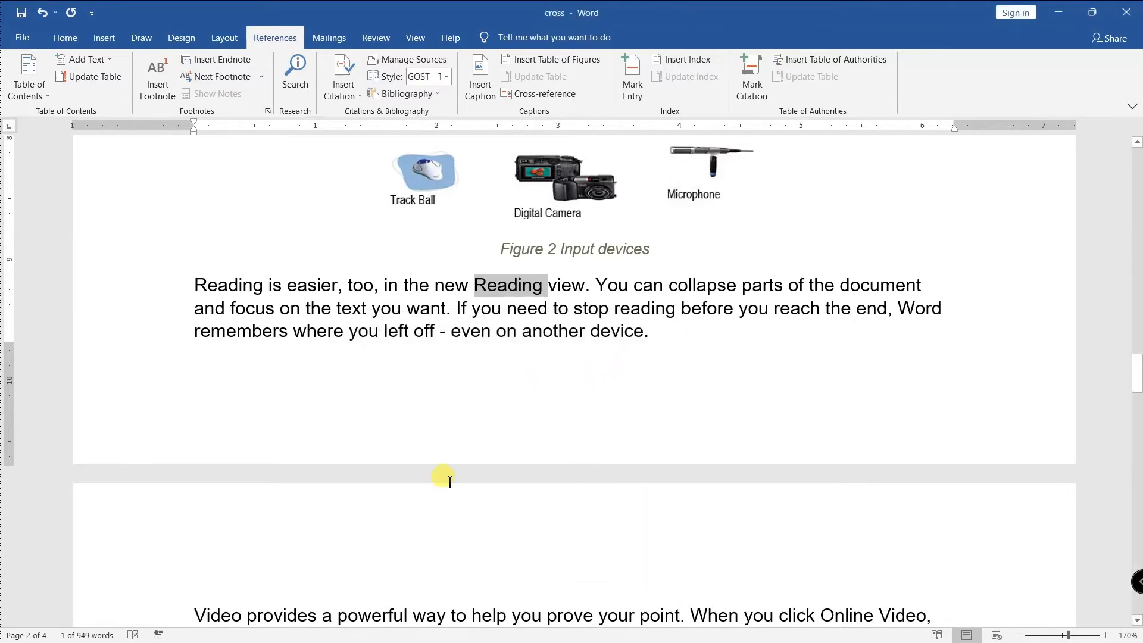
- Bookmark the word "sidebar" in the first paragraph under the Processor heading with the name bc
scroll(448, 481, down, 5)
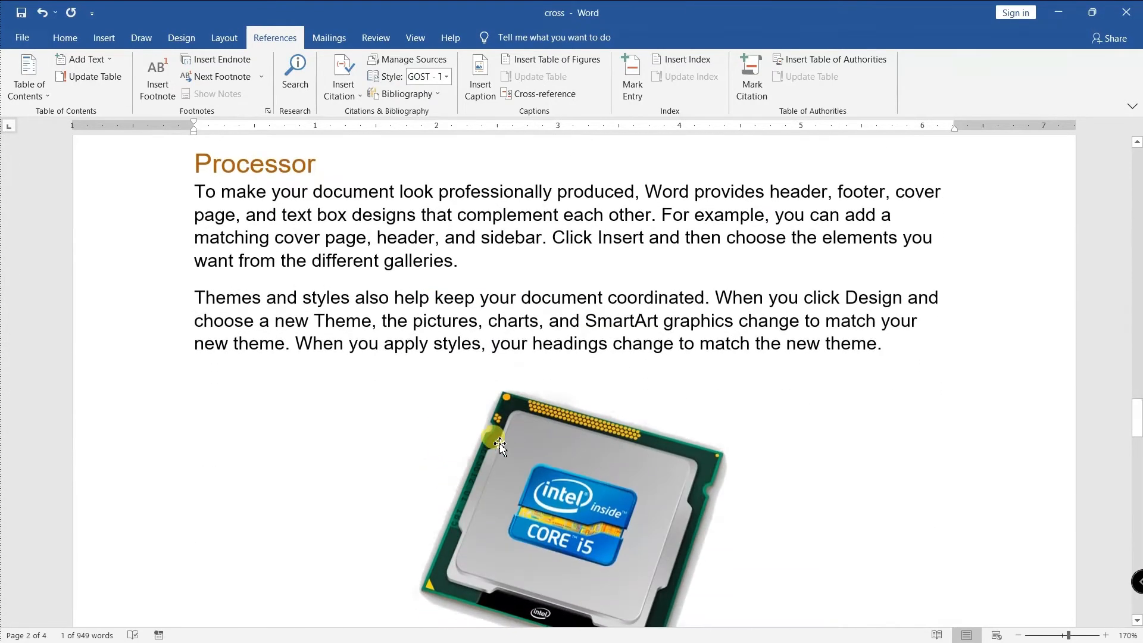
double_click(521, 239)
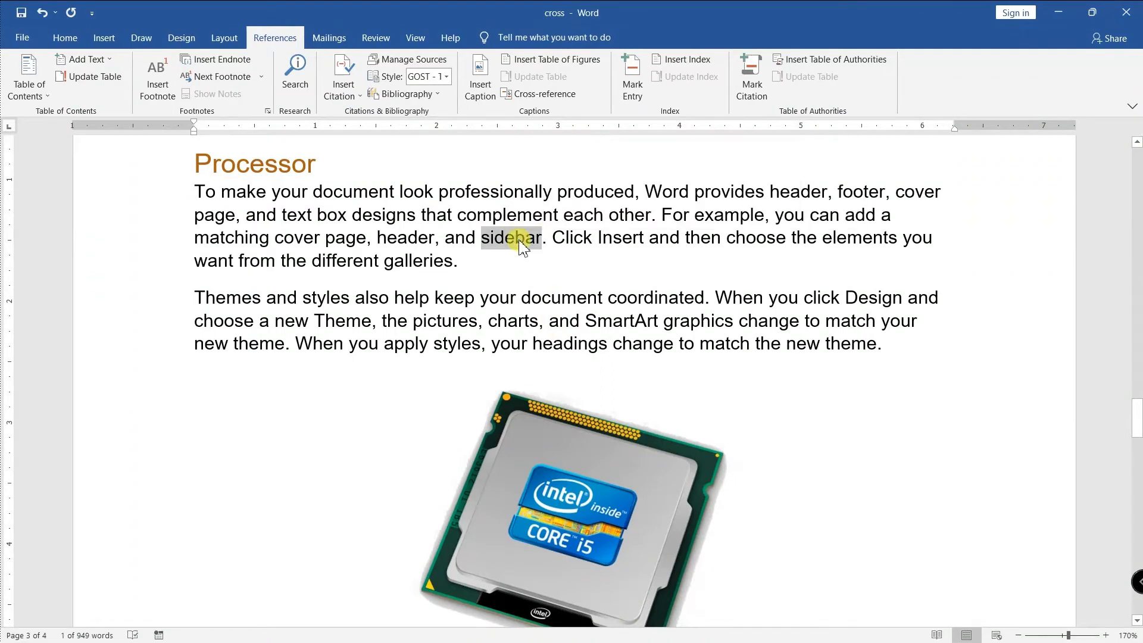
key(ctrl+shift+F5)
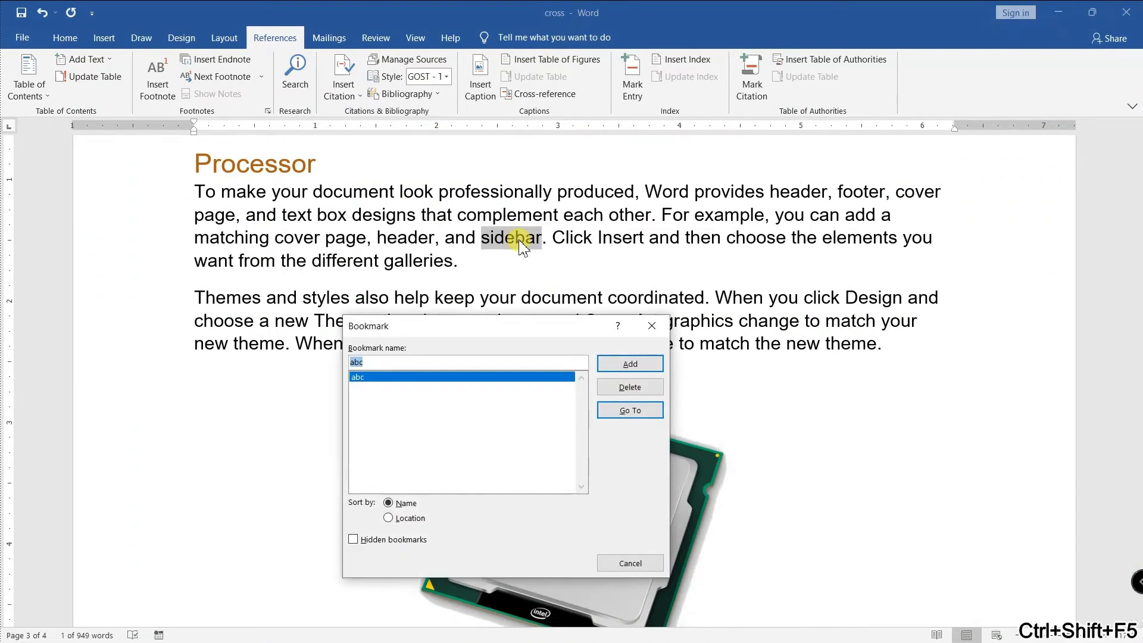
text(bc\)
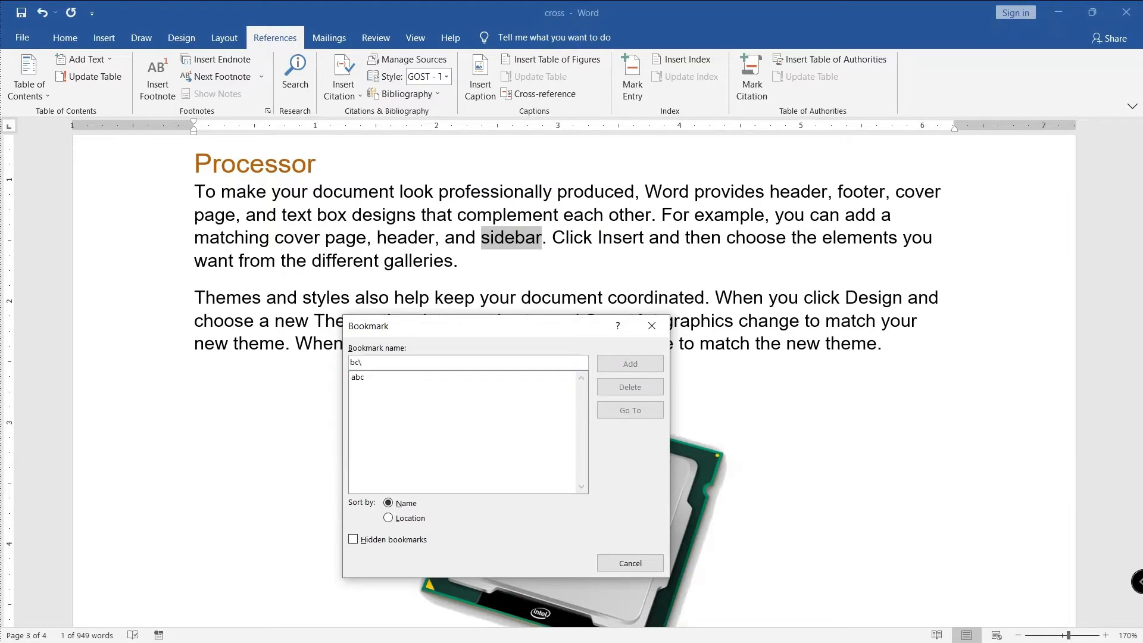
key(Return)
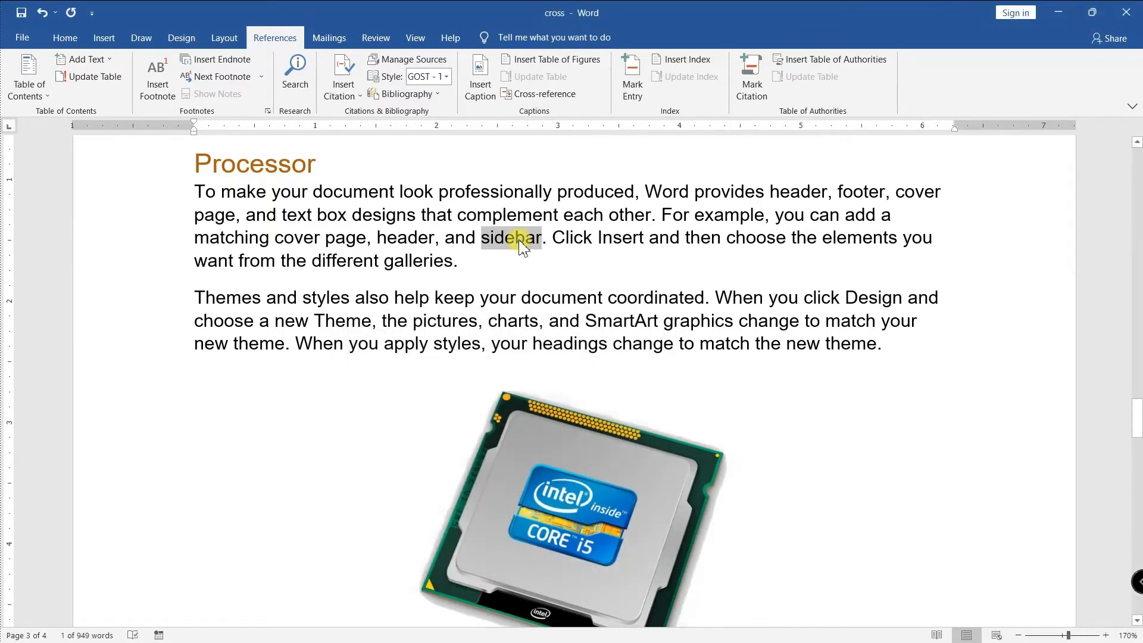
- Delete the whole table of figures from the first page
scroll(564, 223, up, 10)
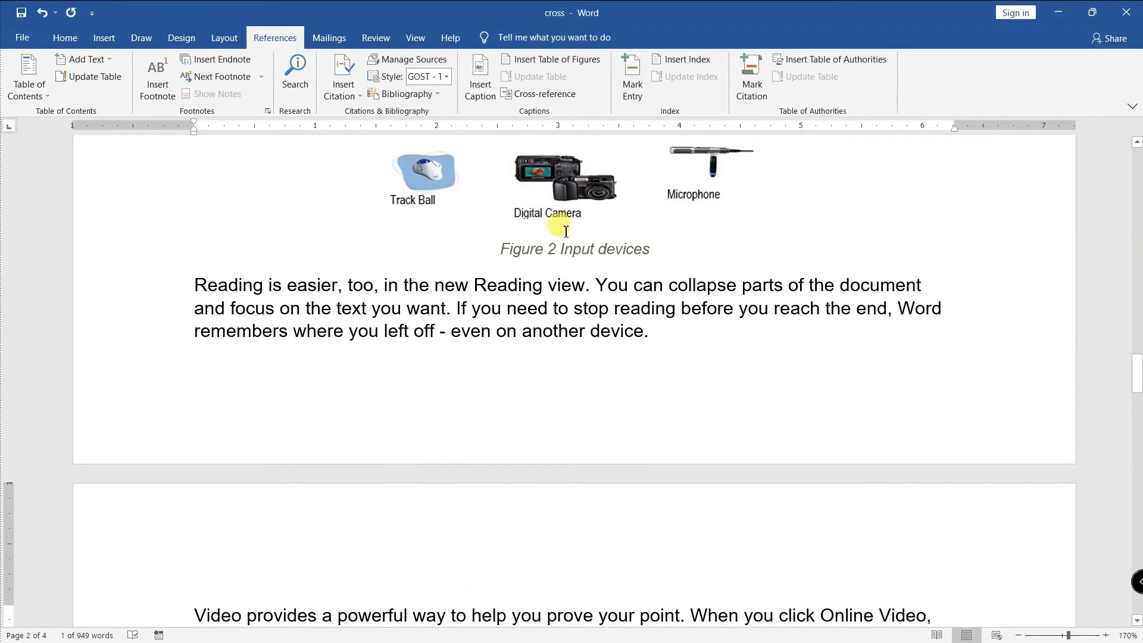
key(ctrl+Home)
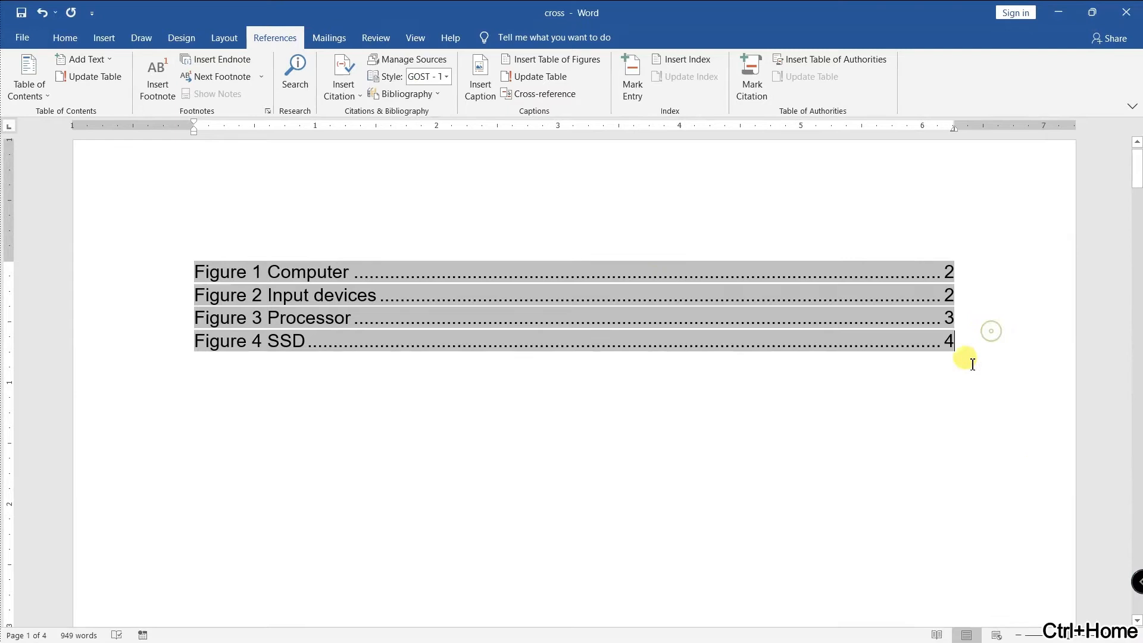
drag(919, 342, 171, 266)
key(Delete)
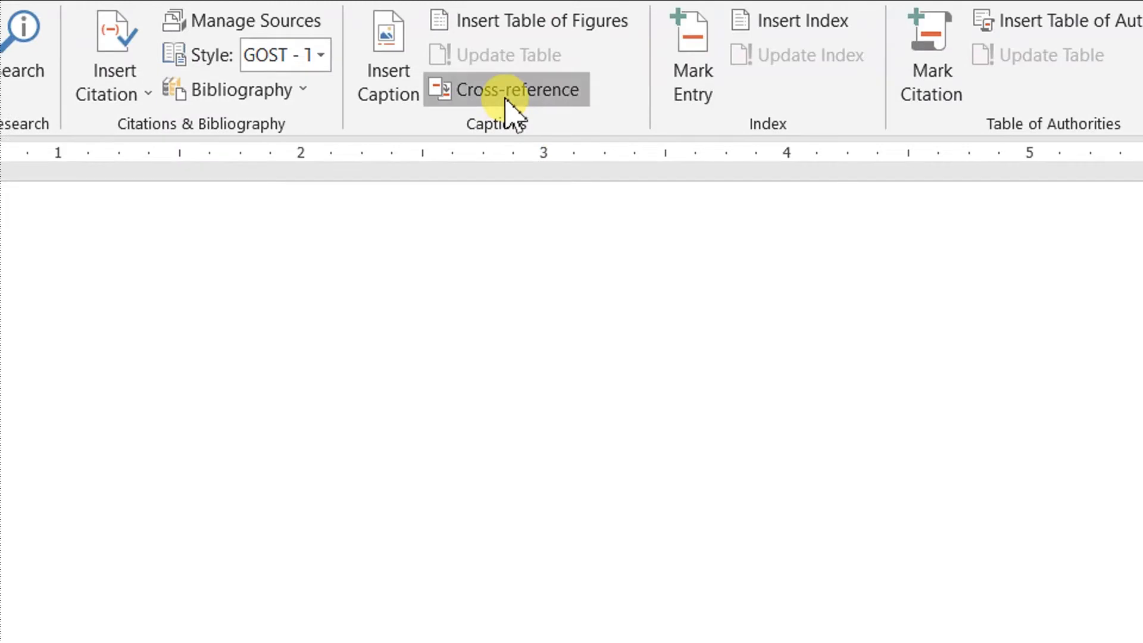
- Insert a hyperlinked cross-reference to the text of bookmark abc on the emptied first page
click(506, 102)
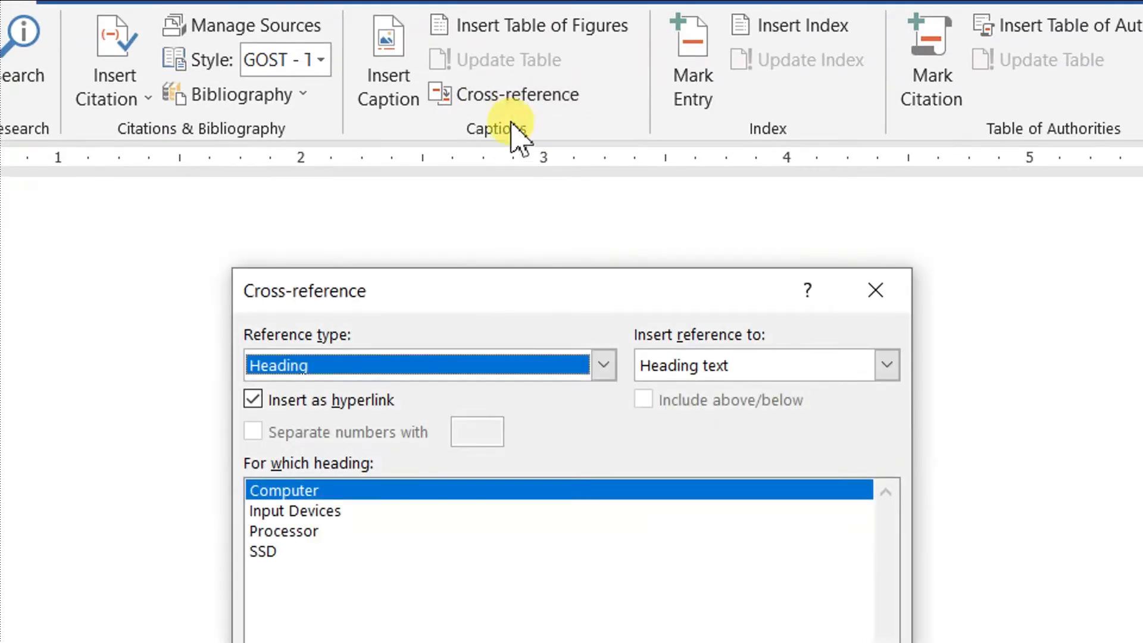
click(506, 162)
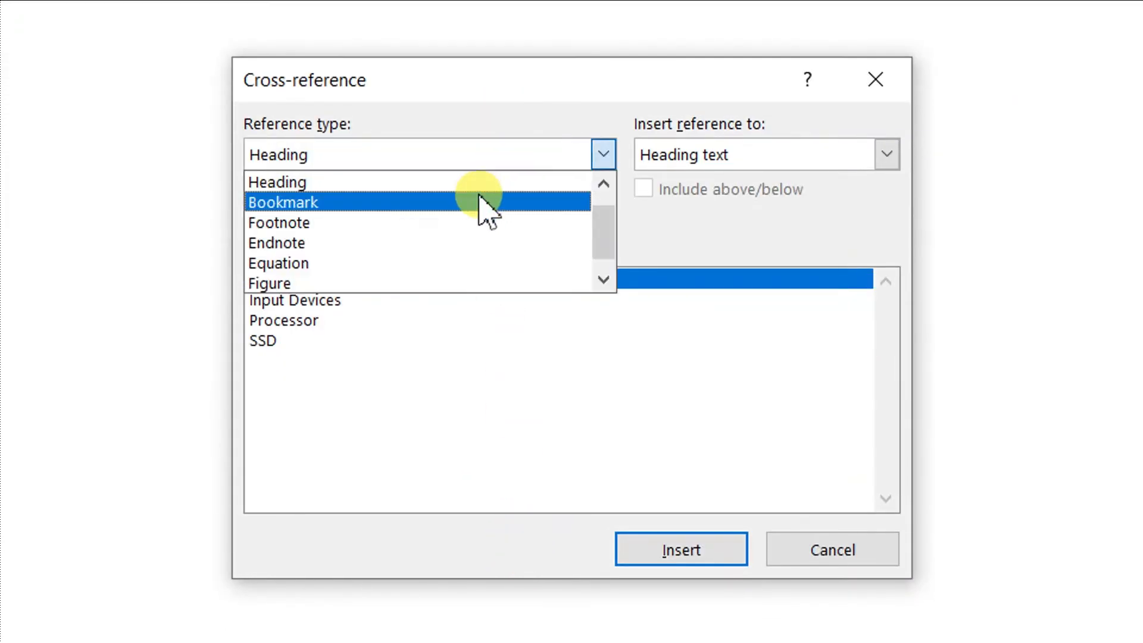
click(483, 202)
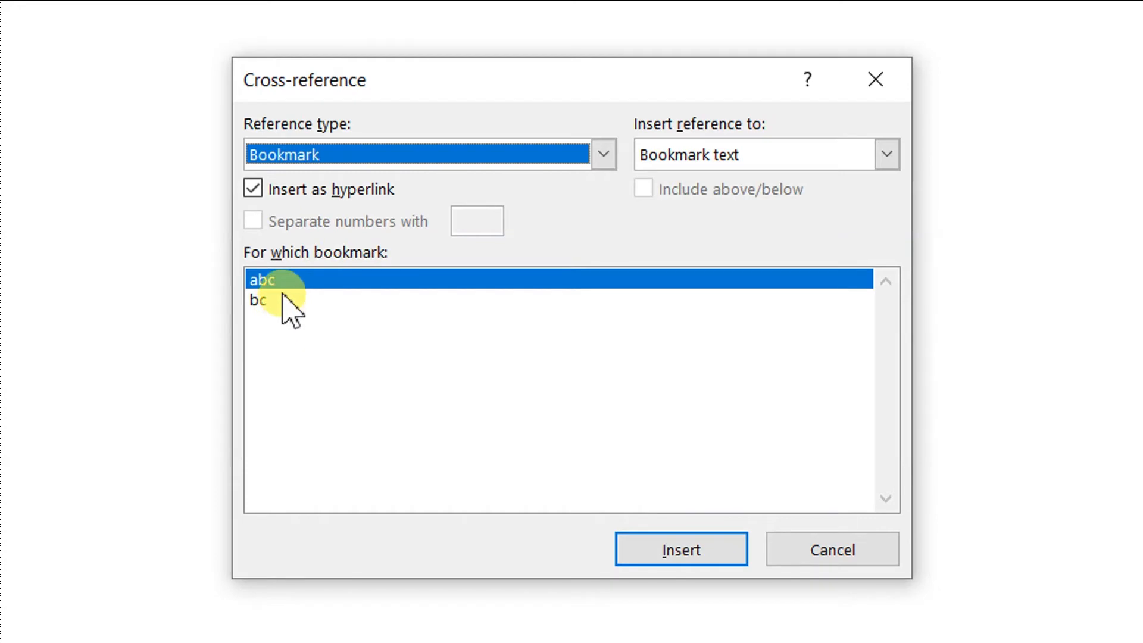
click(659, 546)
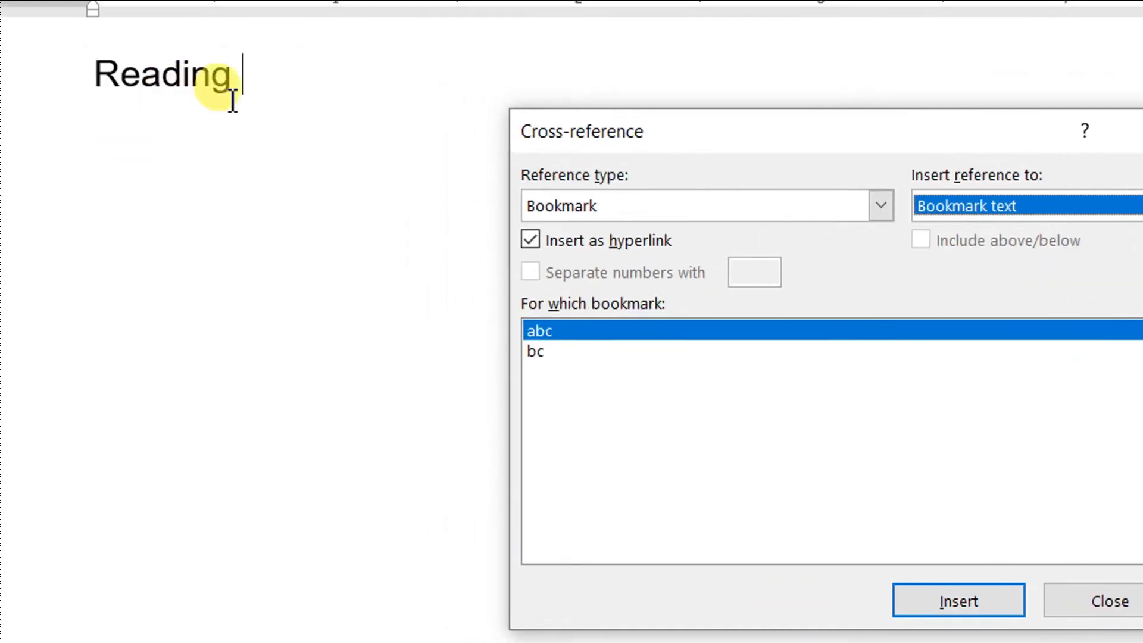
- Add a bookmark-text cross-reference to bc on a new line below Reading and finish inserting references
click(246, 99)
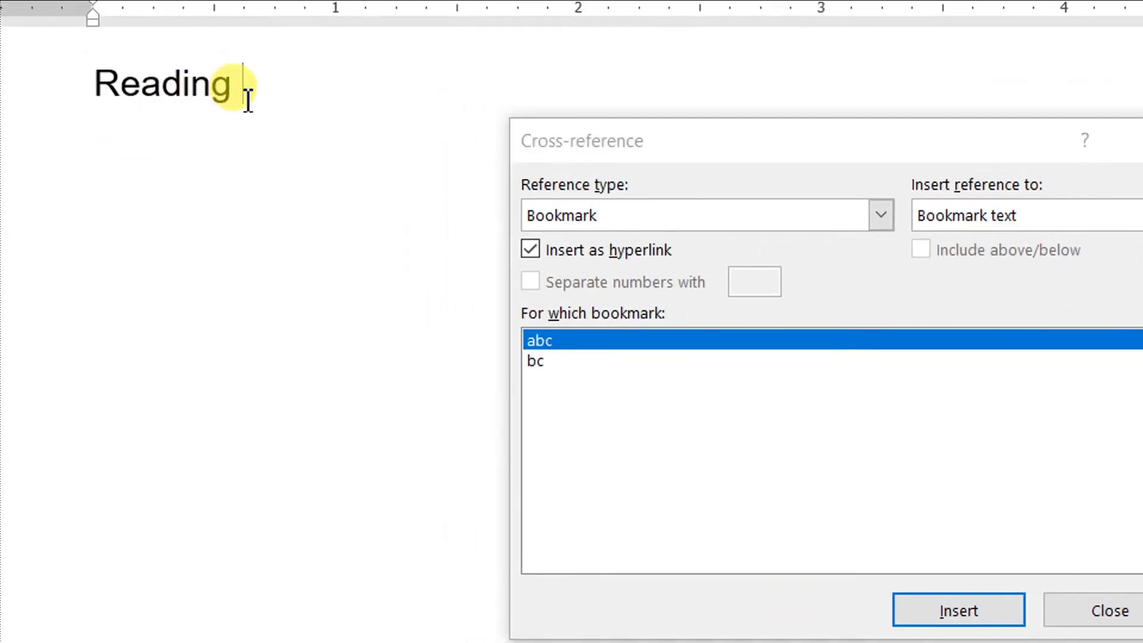
key(Return)
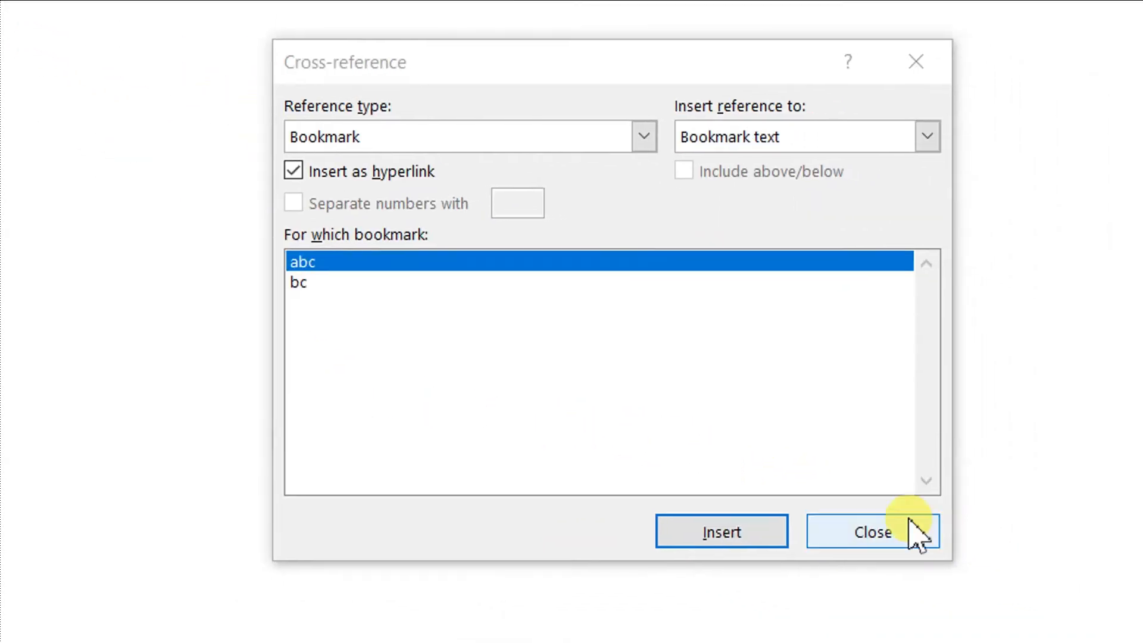
click(316, 283)
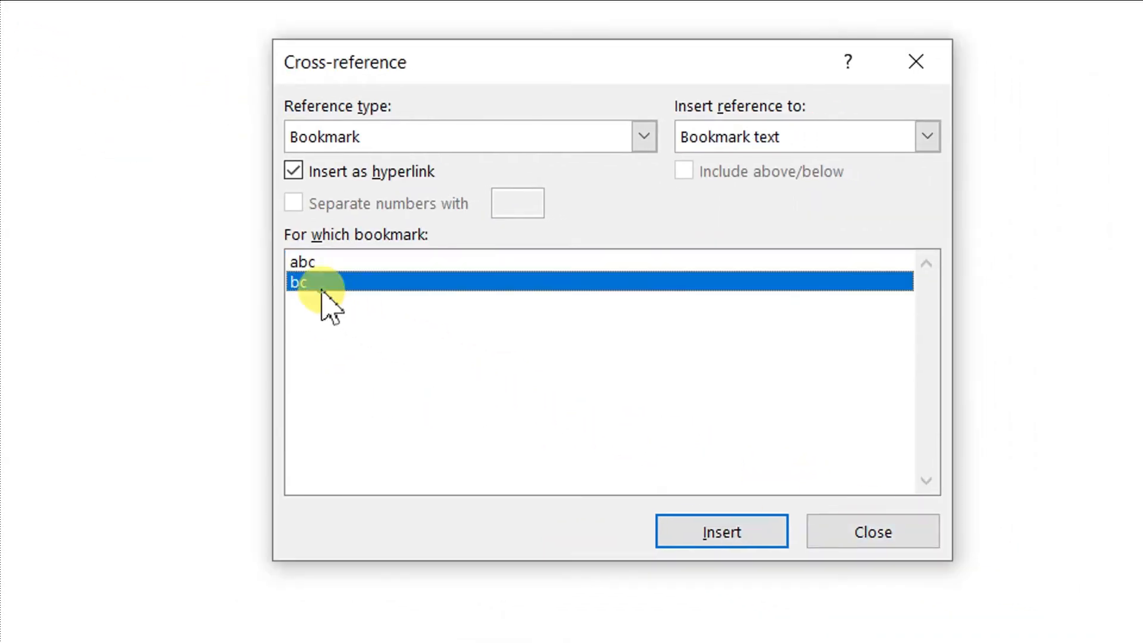
click(720, 532)
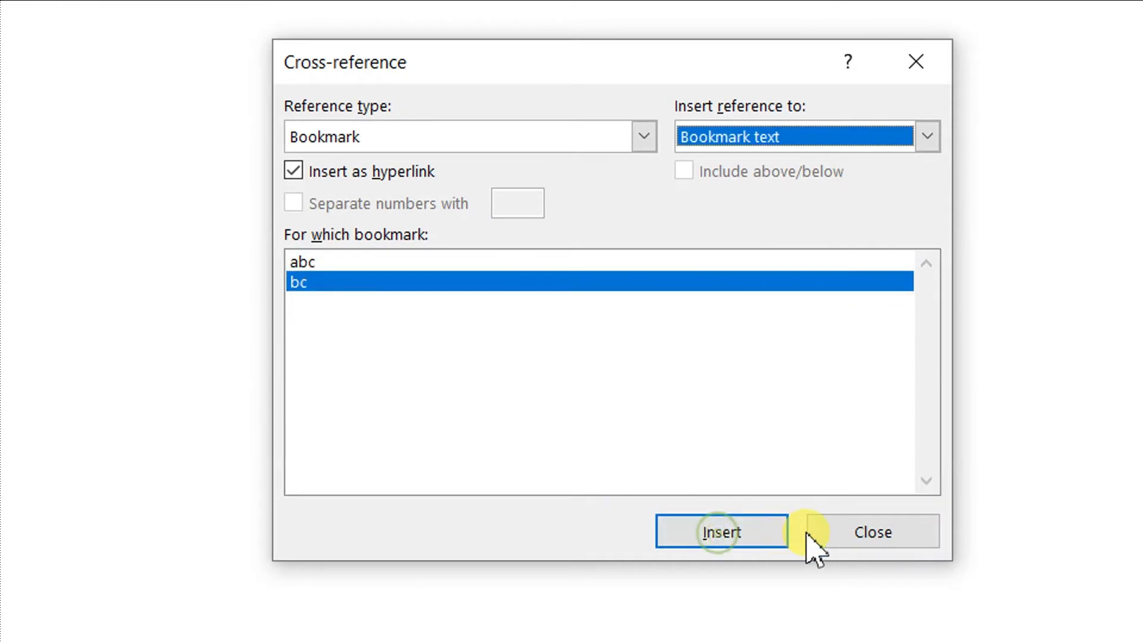
click(845, 537)
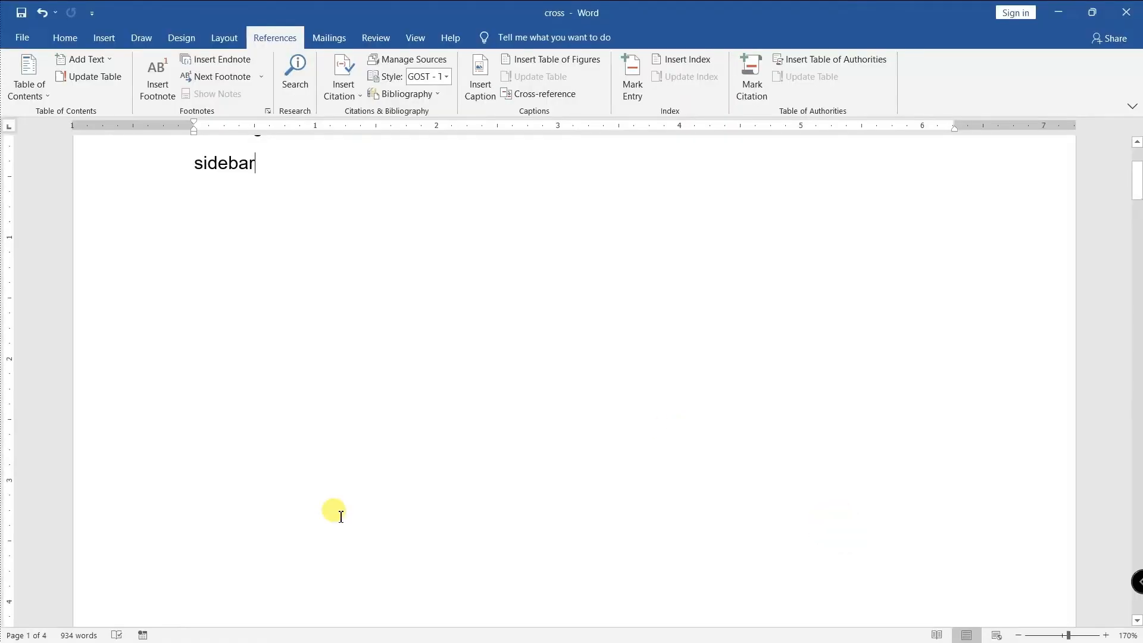
- Follow the Reading and sidebar cross-references to their bookmarks, returning to the start of the document after each
mouse_move(231, 298)
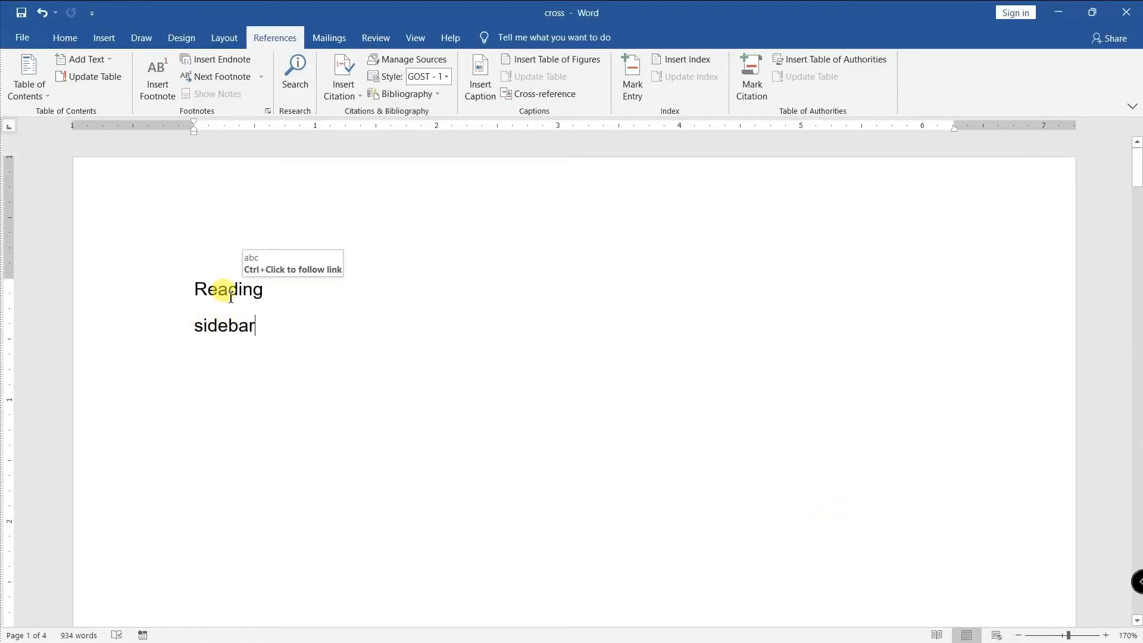
ctrl+click(235, 296)
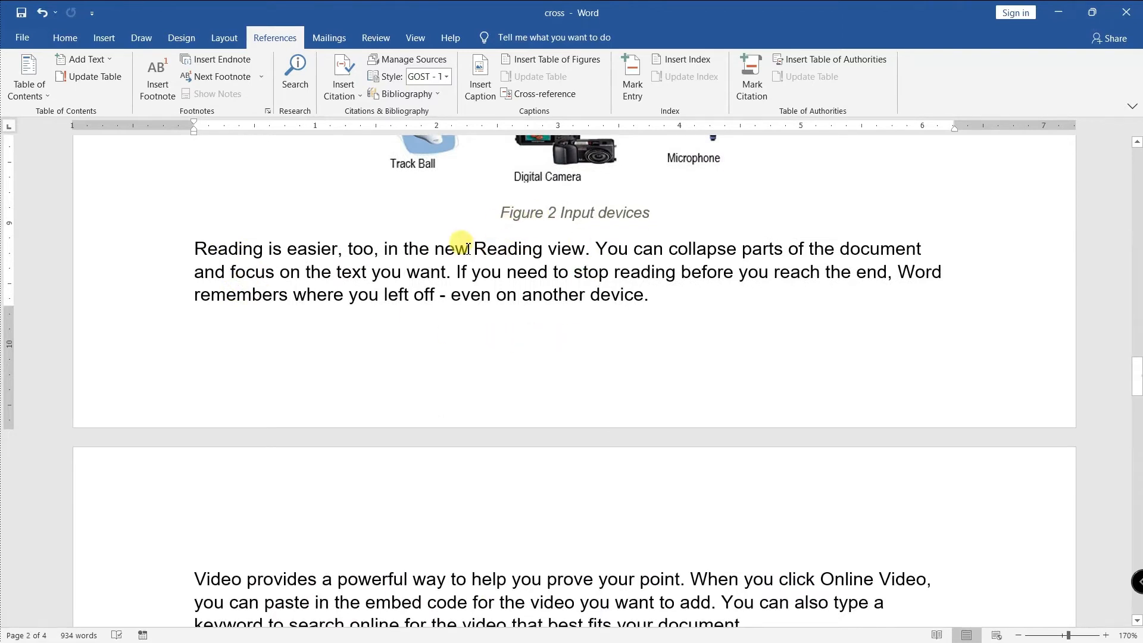
key(ctrl+Home)
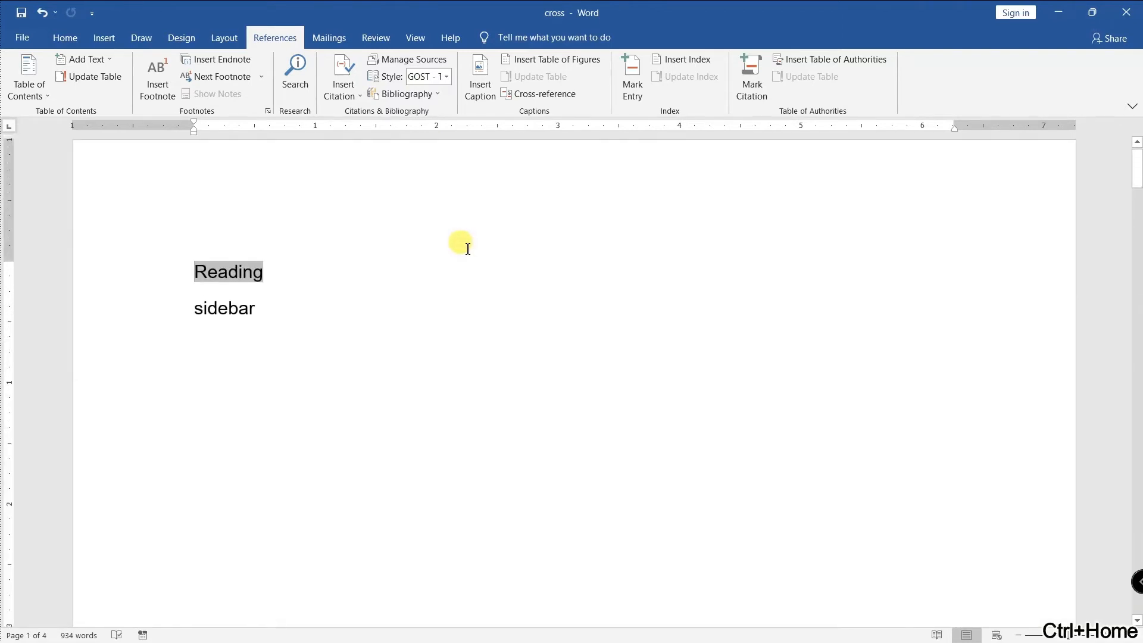
mouse_move(230, 310)
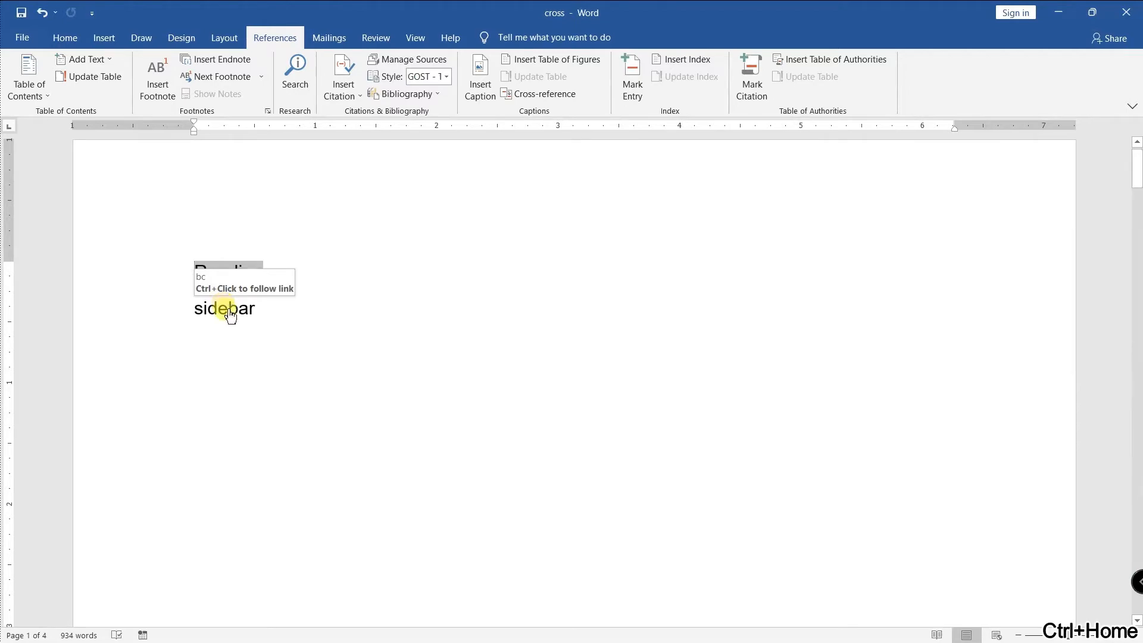
ctrl+click(230, 310)
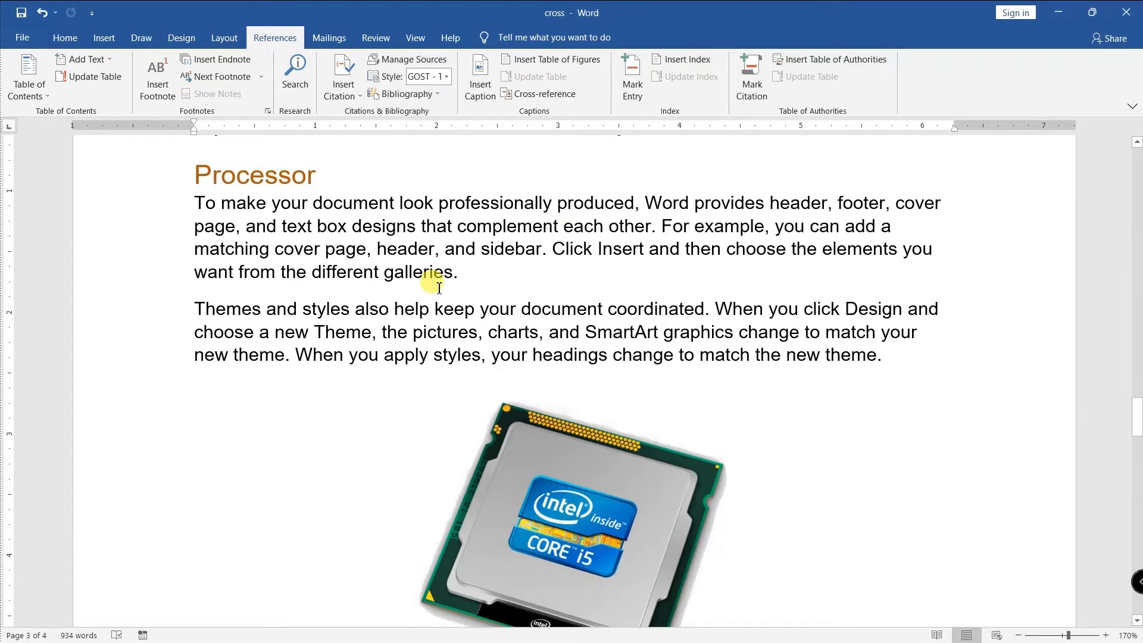
key(ctrl+Home)
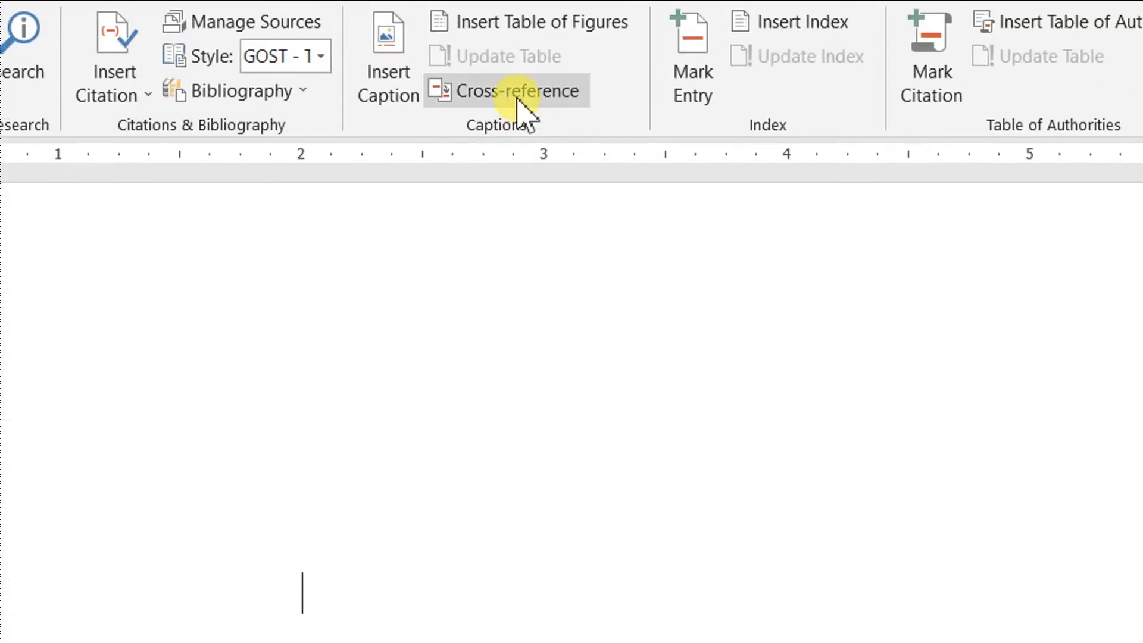
click(543, 95)
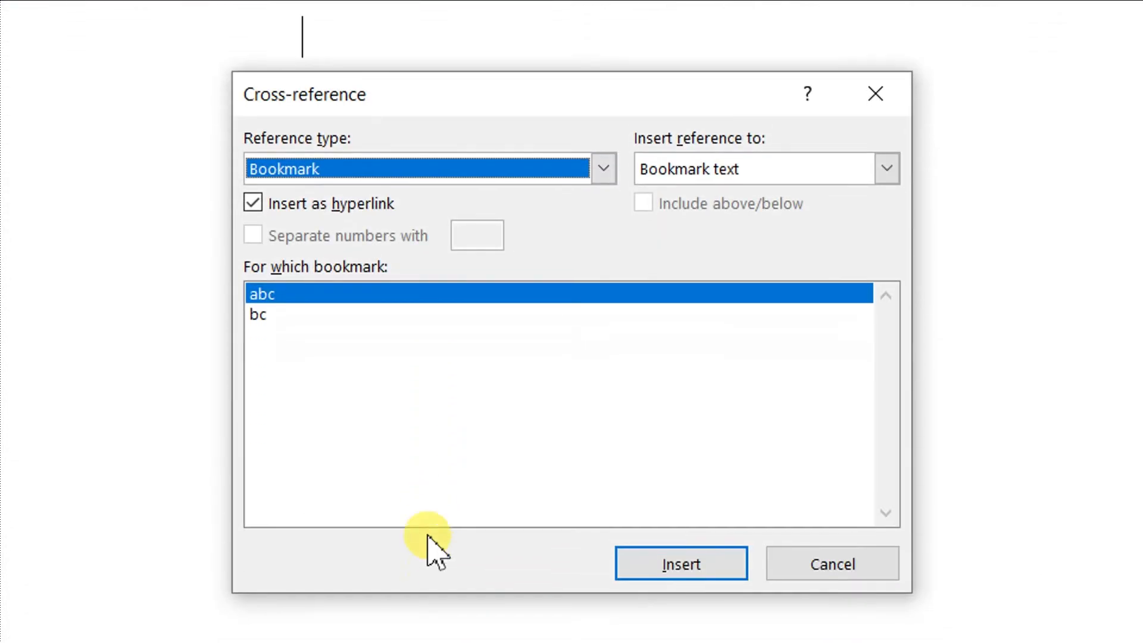
click(470, 360)
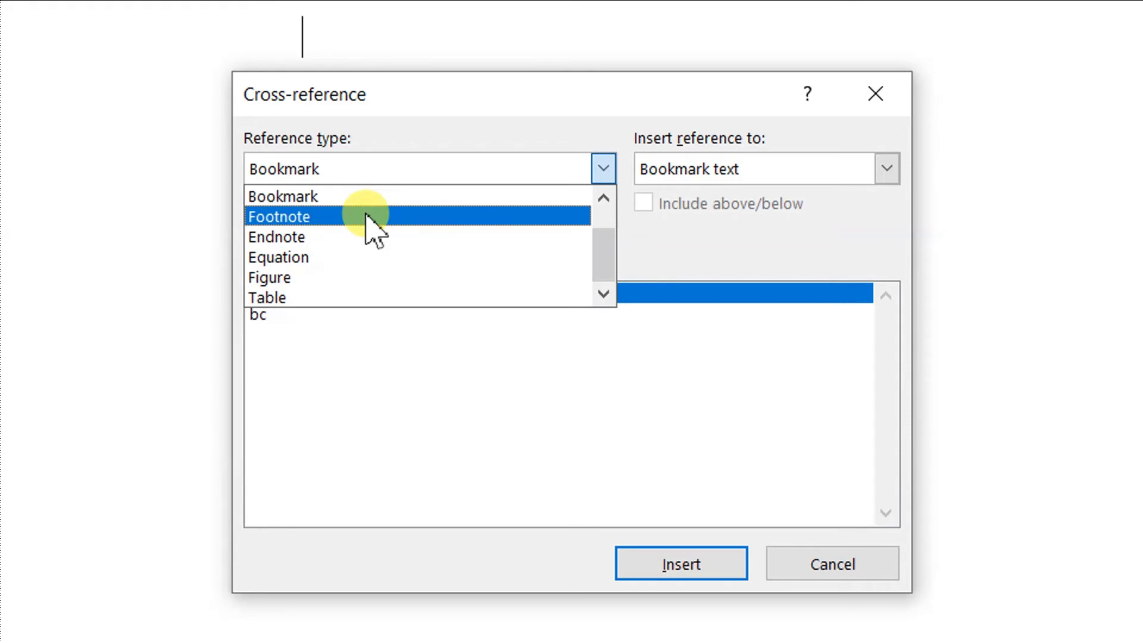
key(Escape)
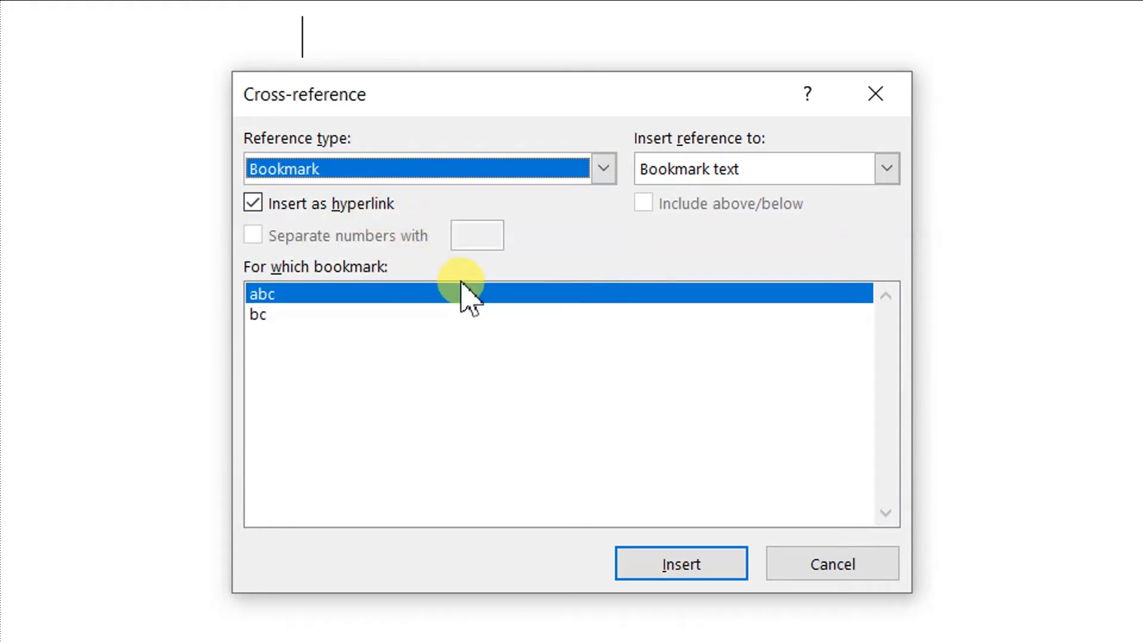
key(Escape)
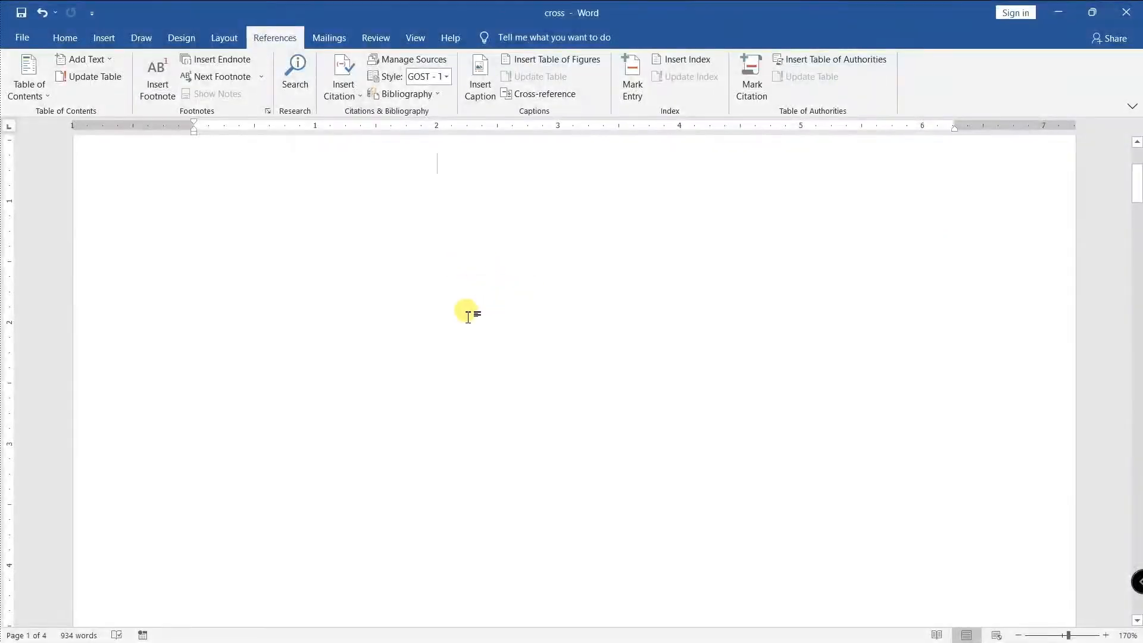
- Insert an endnote reading cvghfdgdf at the word "buttons" in the first line under the Input Devices heading
scroll(425, 333, down, 5)
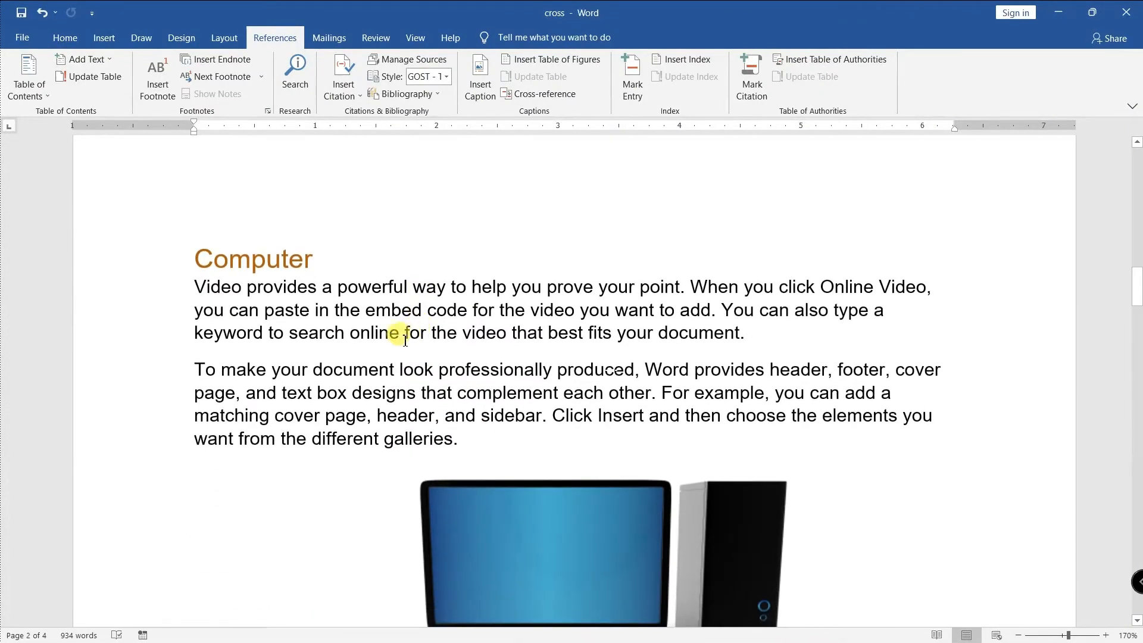
scroll(485, 436, down, 8)
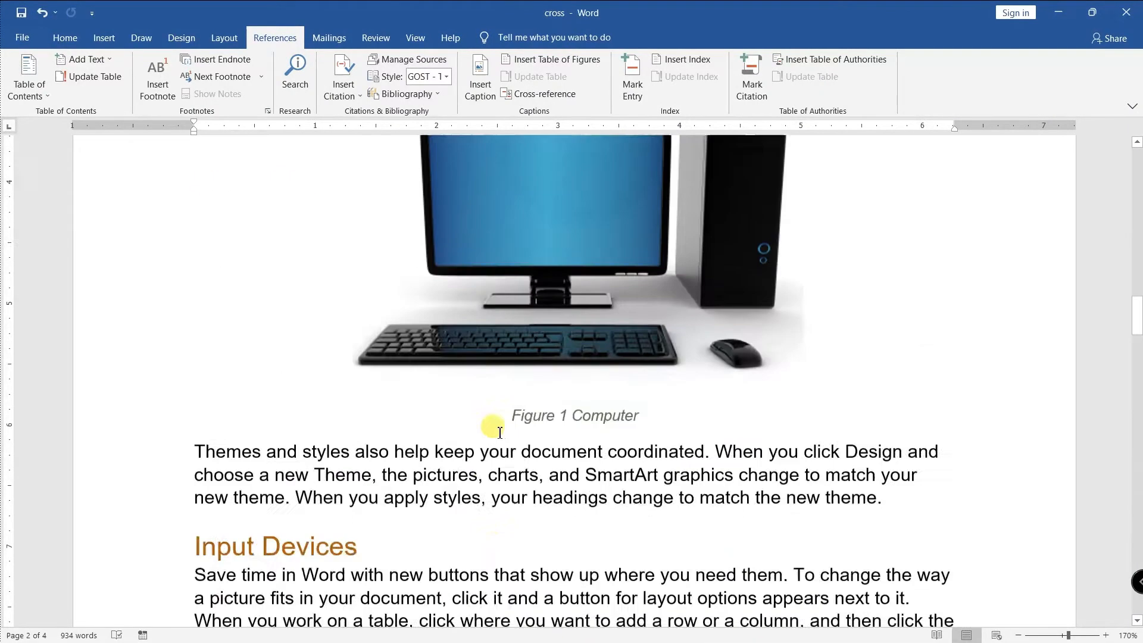
double_click(457, 390)
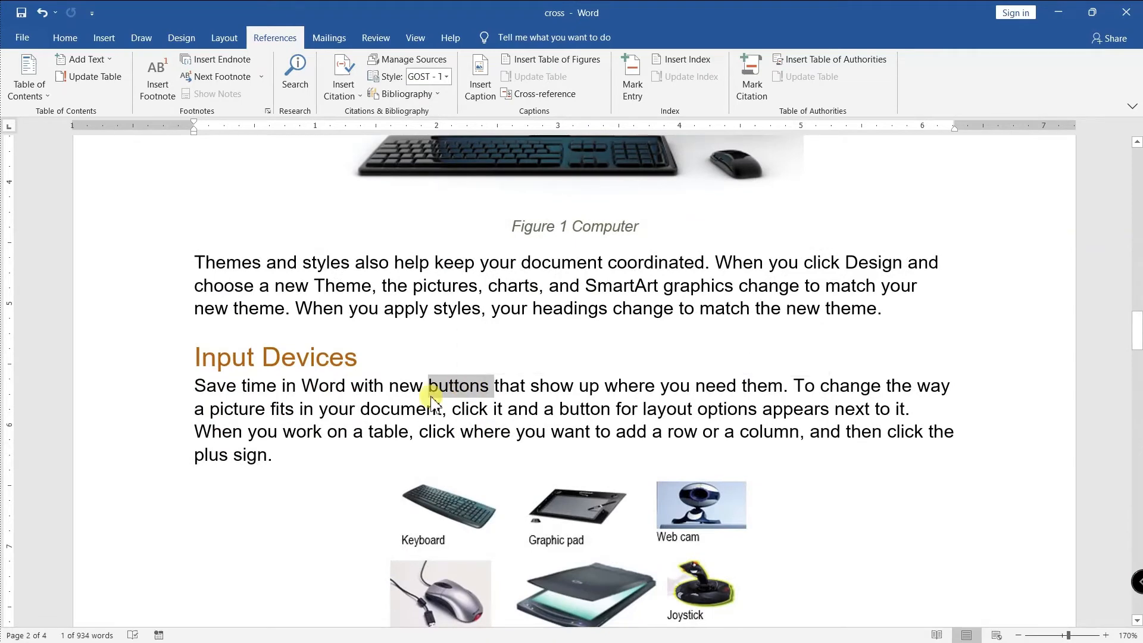
key(ctrl+alt+d)
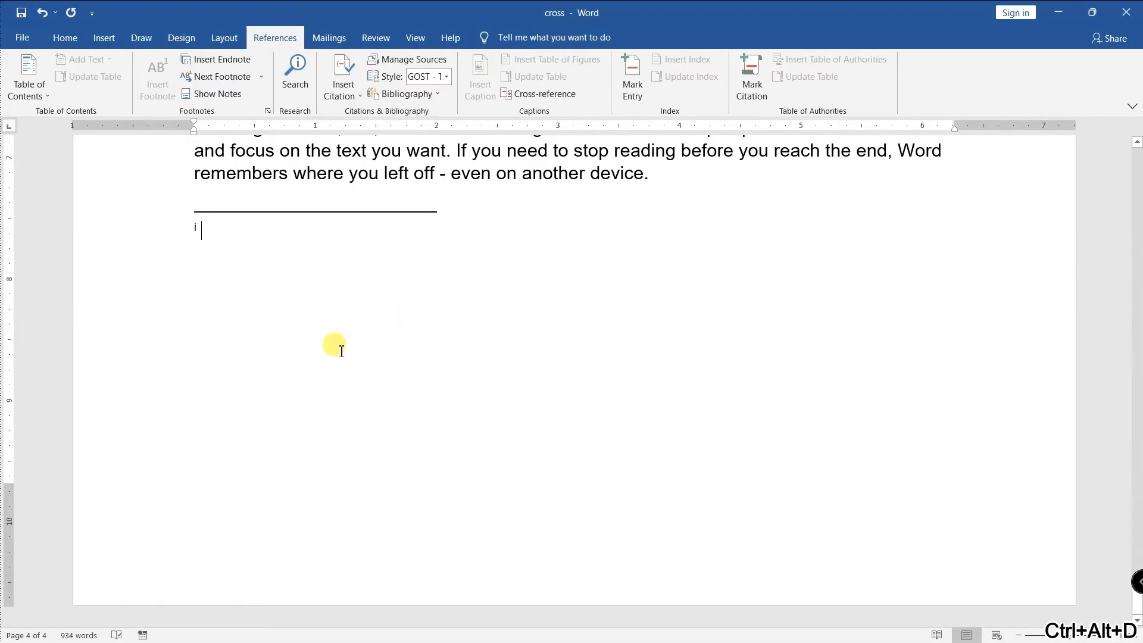
text(cvghfdgdf)
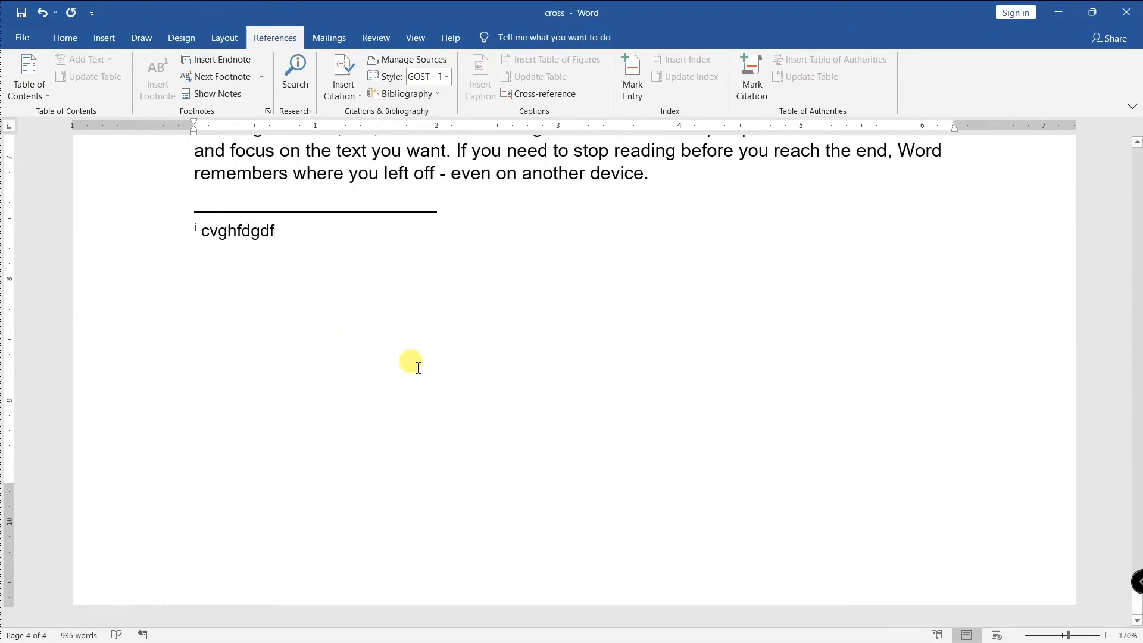
- Insert a footnote reading edrtert at the word "help" in the first line under the SSD heading
scroll(419, 367, up, 15)
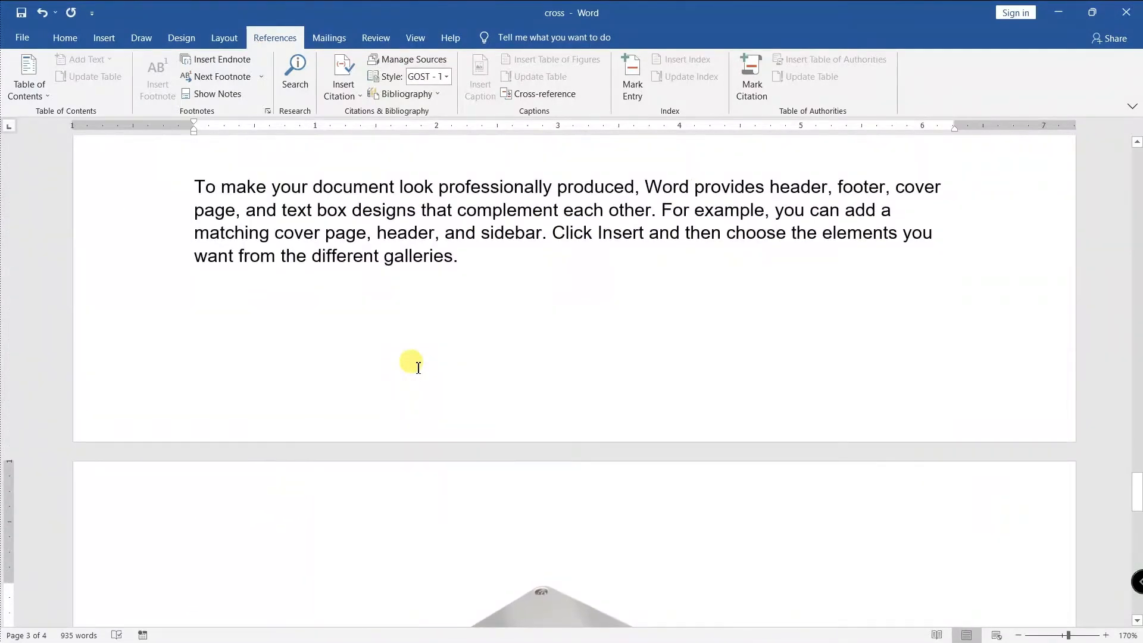
scroll(503, 316, up, 3)
double_click(487, 251)
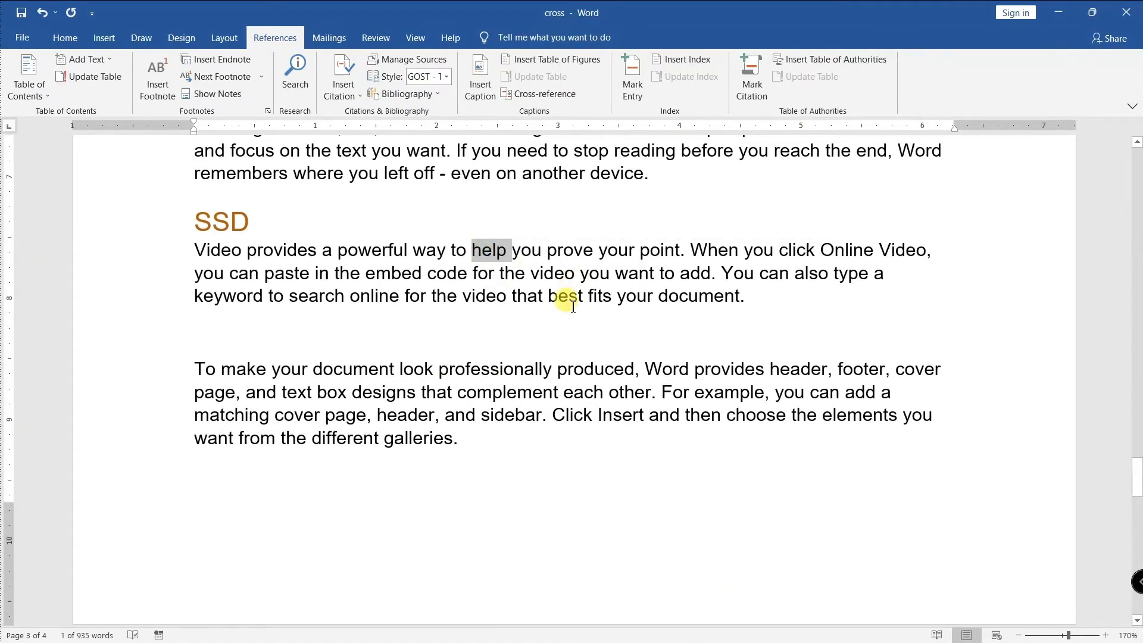
key(ctrl+alt+f)
text(edrtert)
click(371, 397)
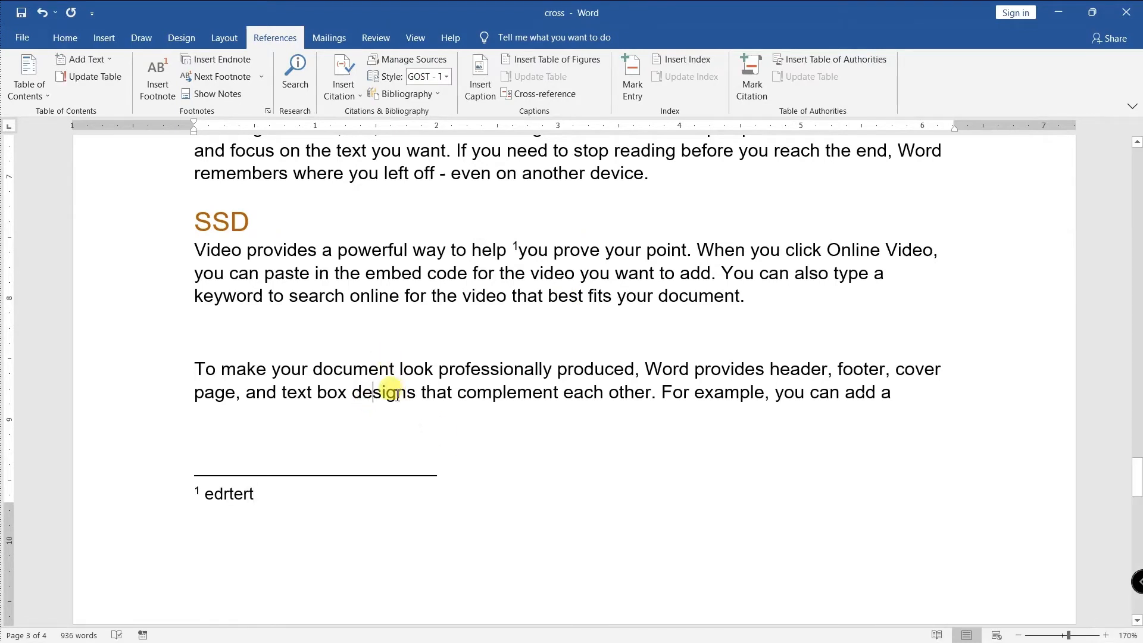
- Delete the Reading and sidebar cross-references from the first page
key(ctrl+Home)
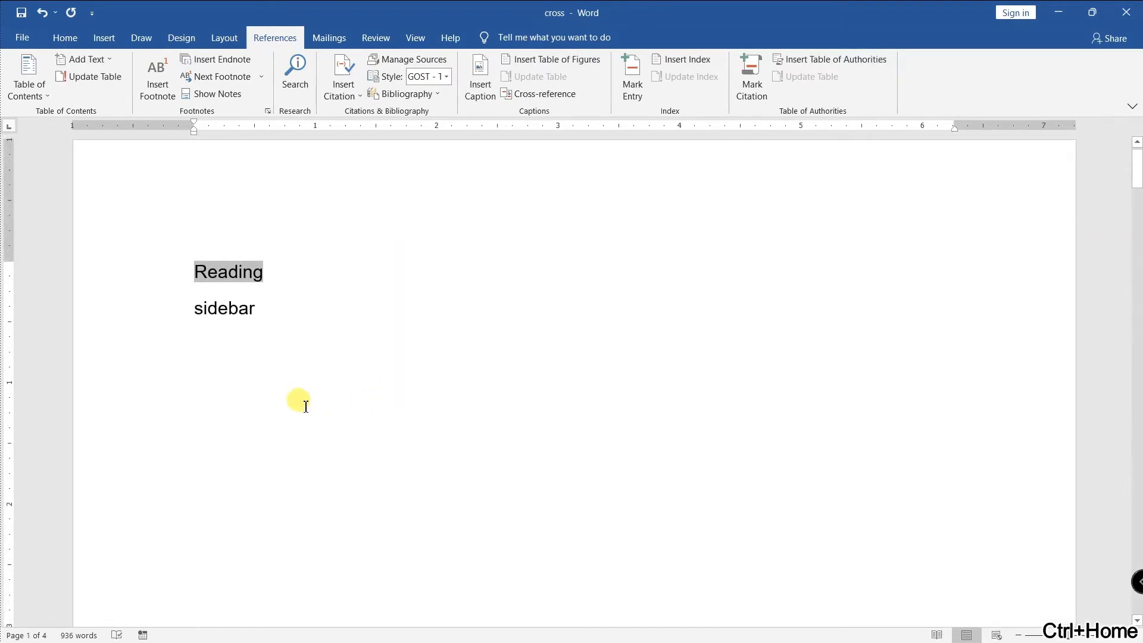
drag(326, 323, 191, 260)
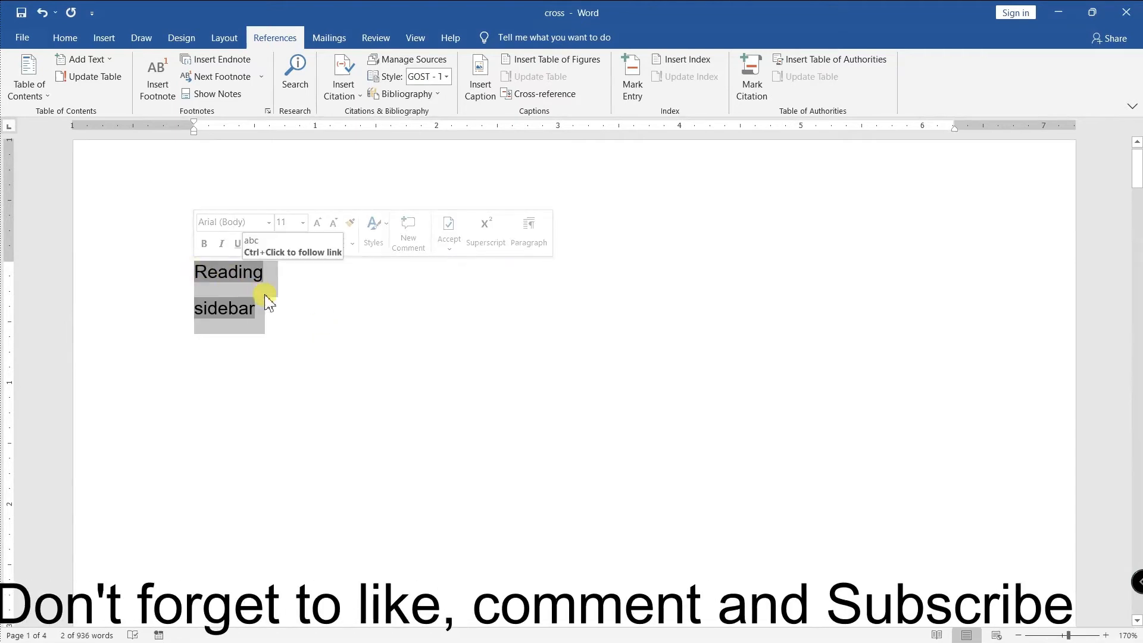
key(Delete)
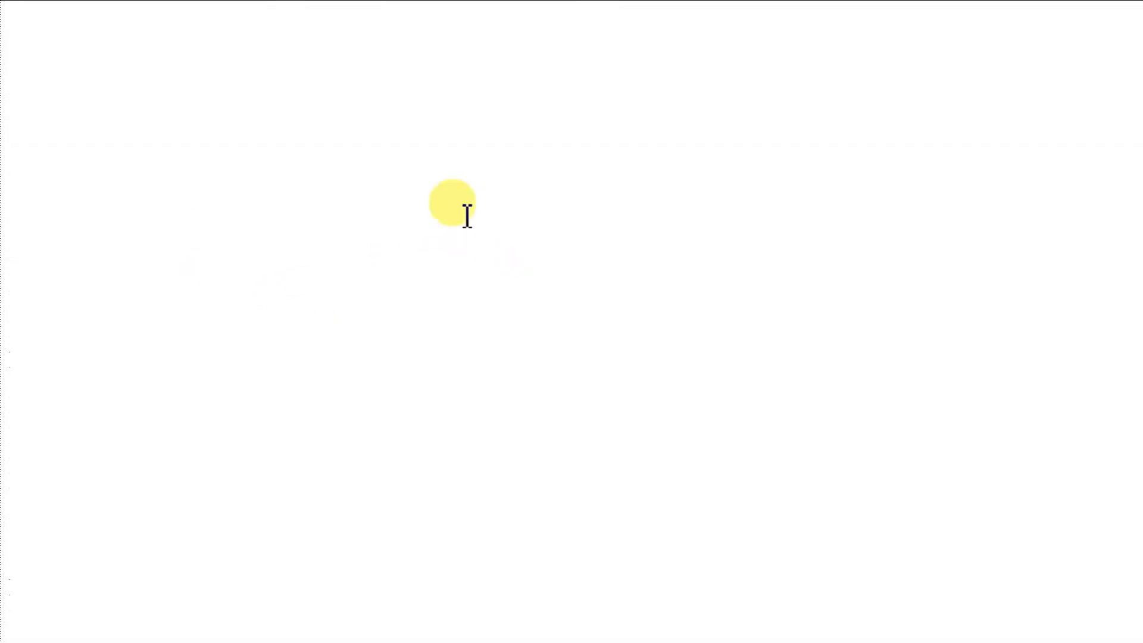
- Insert a hyperlinked Above/below cross-reference to footnote edrtert on the emptied first page
click(512, 86)
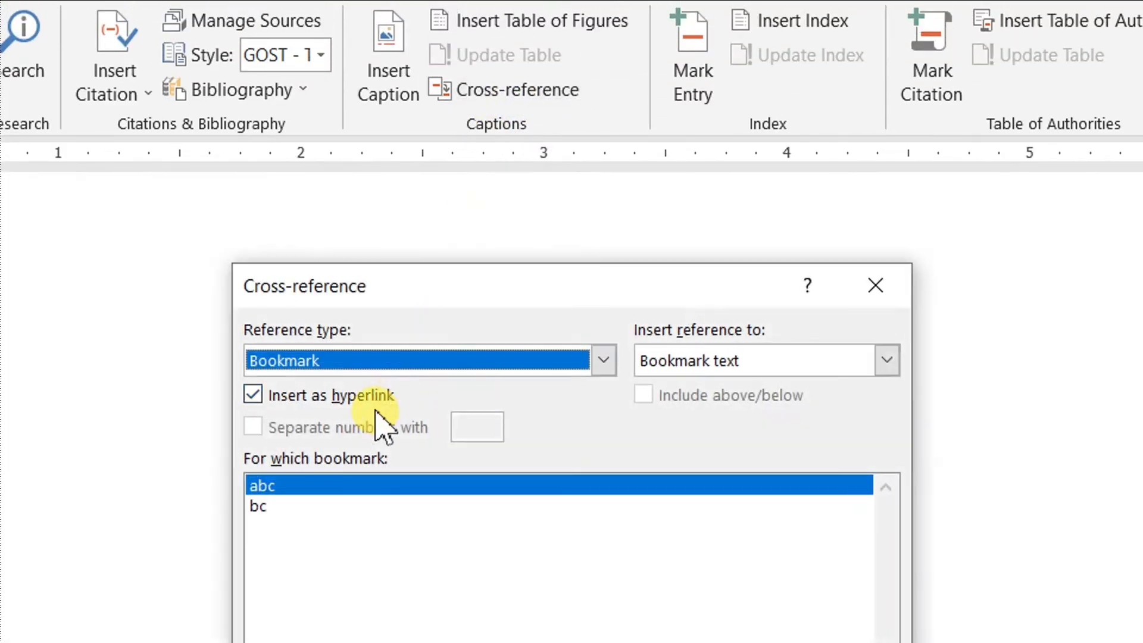
click(395, 348)
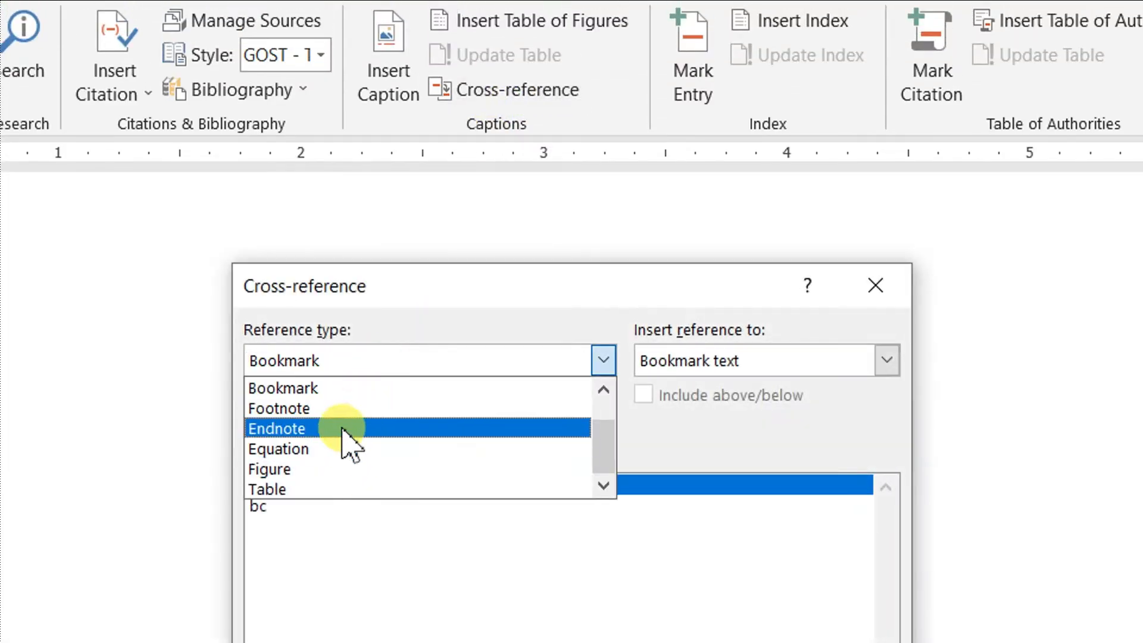
click(348, 409)
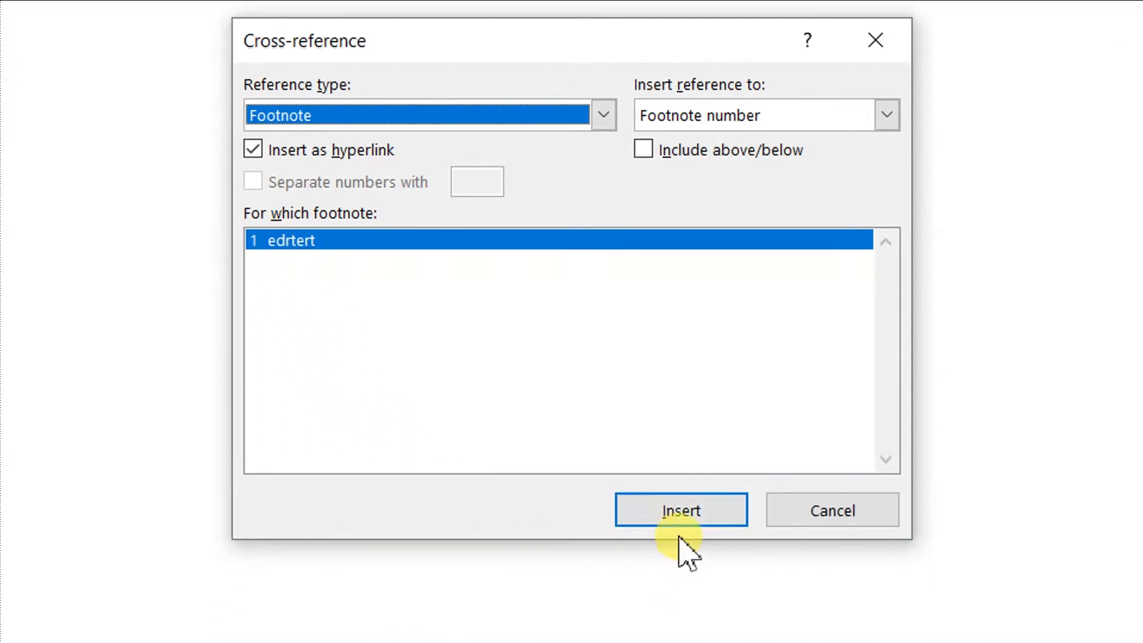
click(678, 113)
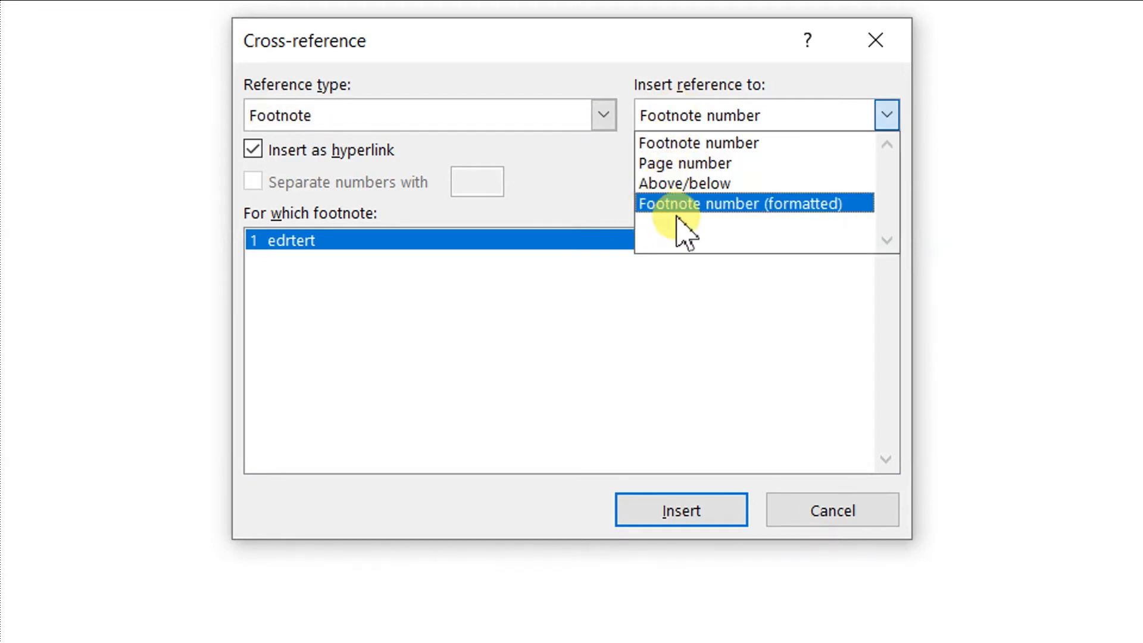
click(698, 184)
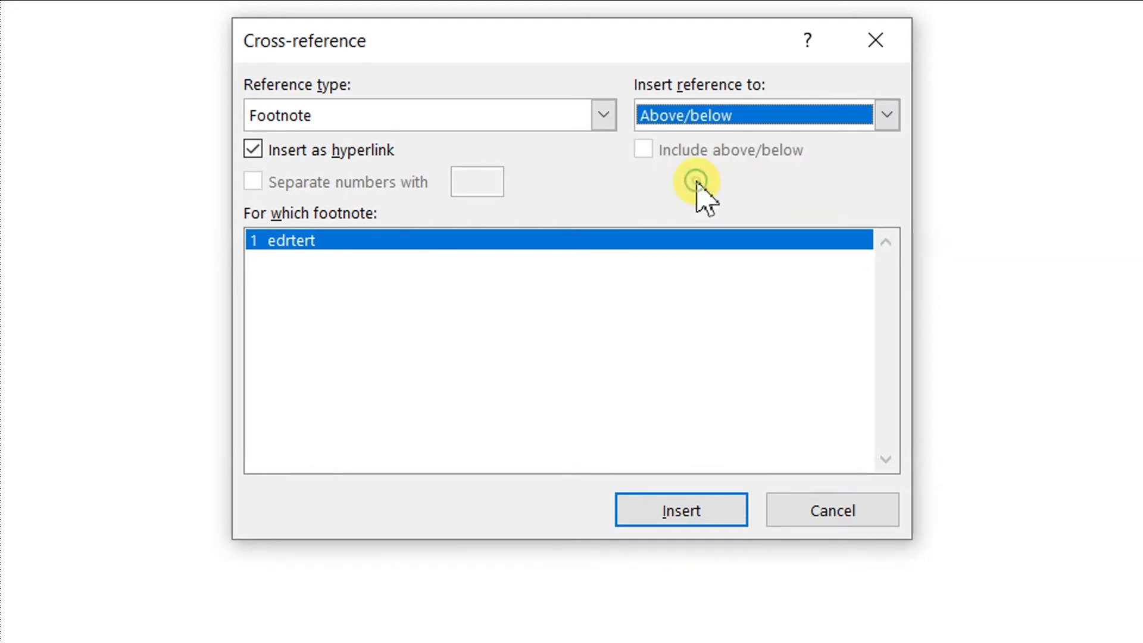
click(655, 511)
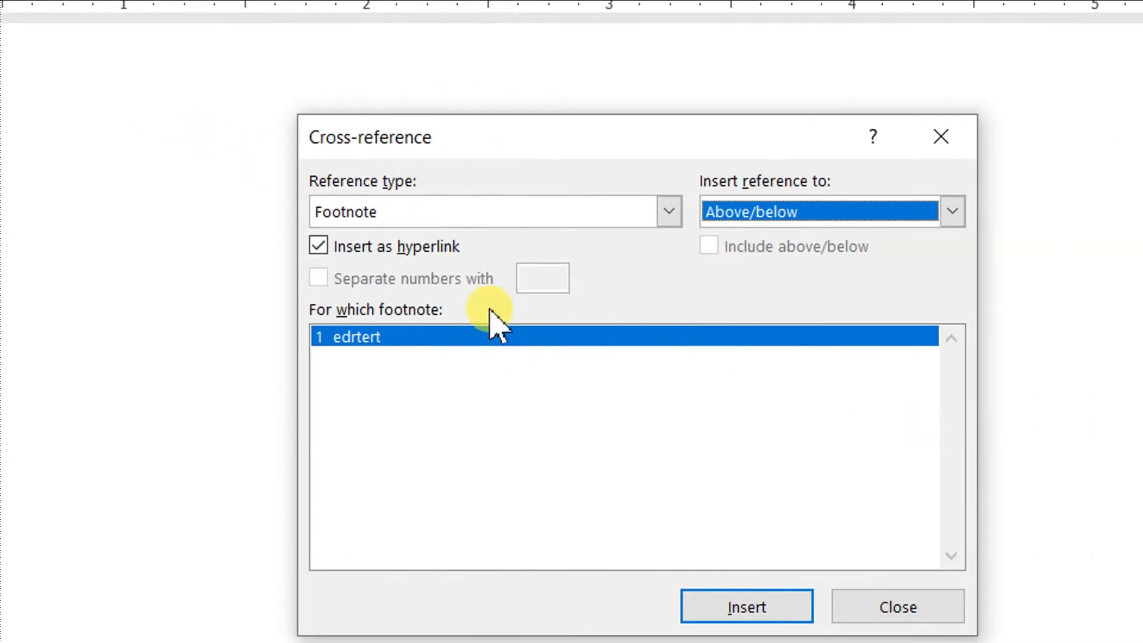
- Add a hyperlinked endnote-number cross-reference to endnote cvghfdgdf and finish inserting references
click(477, 215)
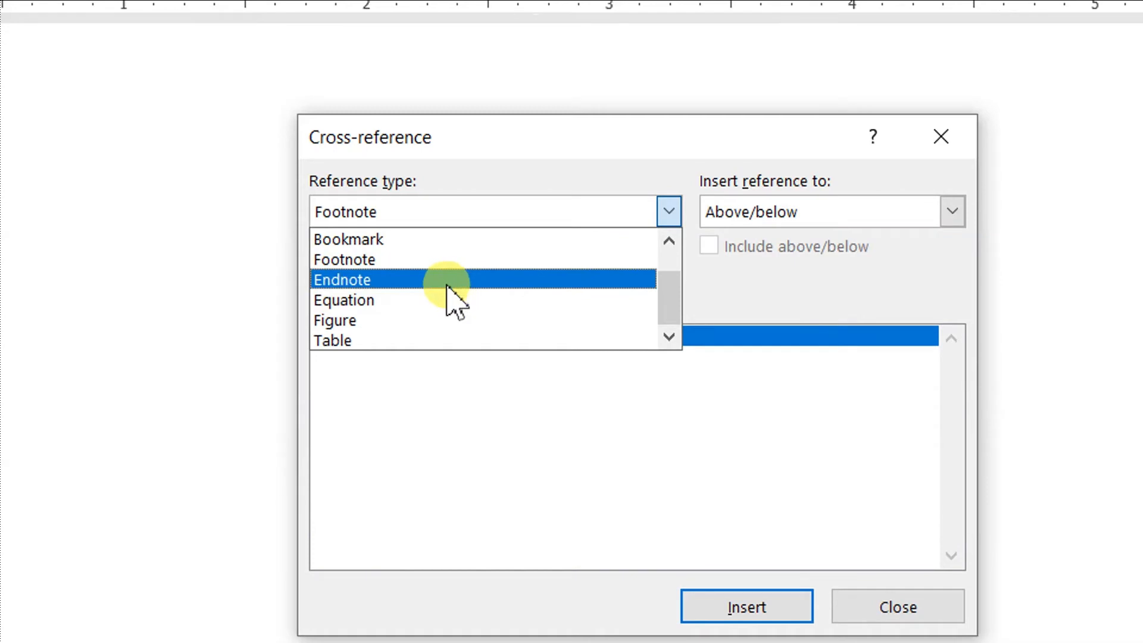
click(451, 281)
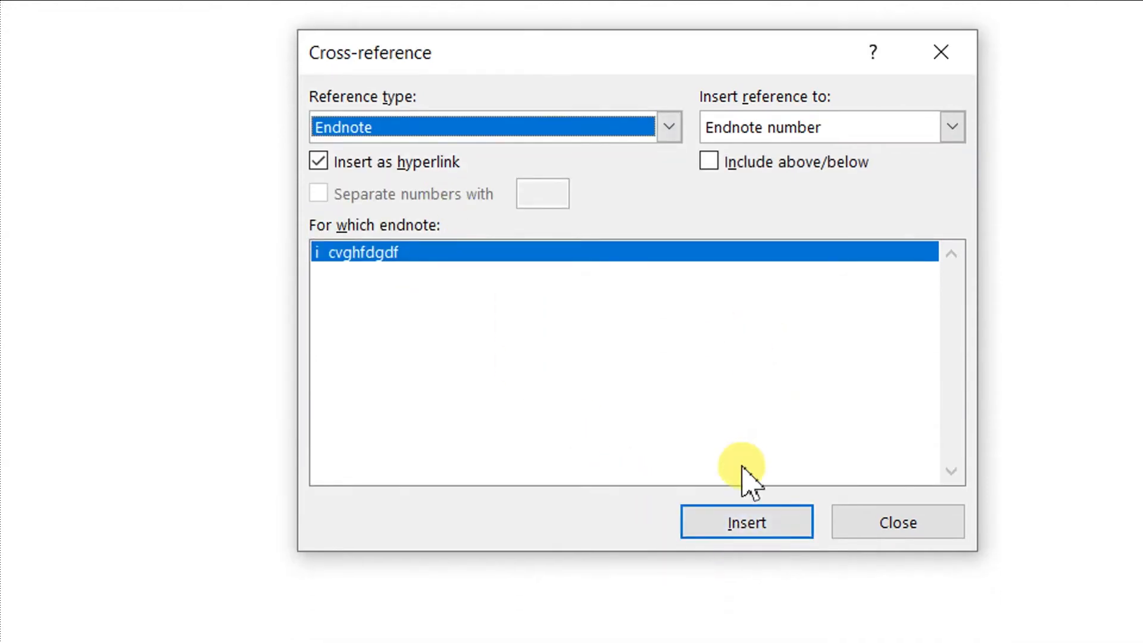
click(725, 522)
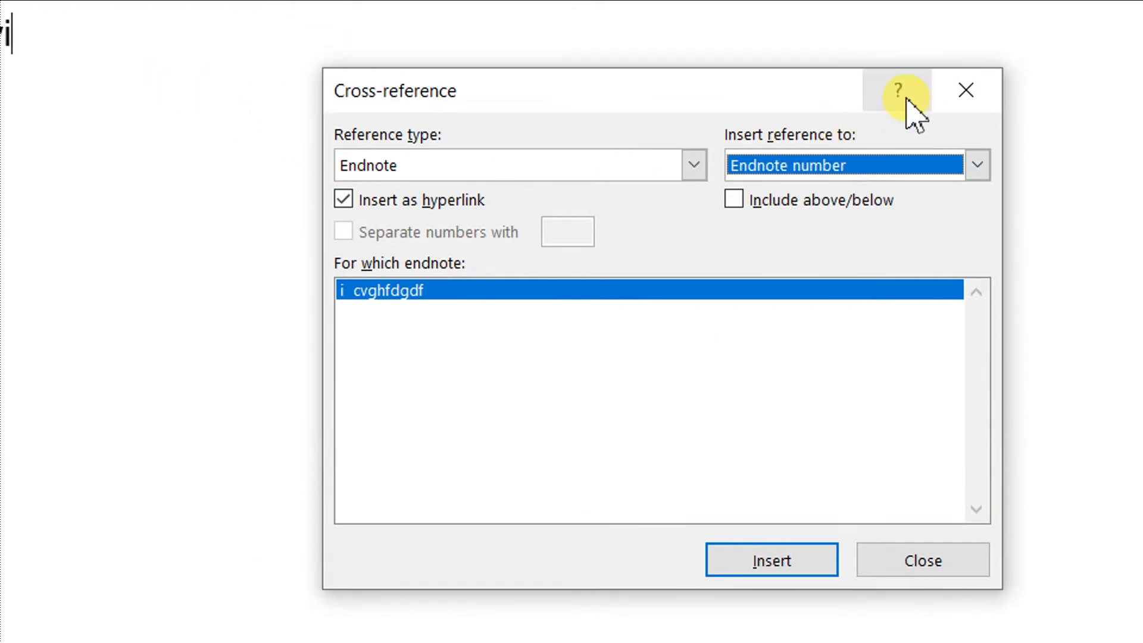
click(954, 100)
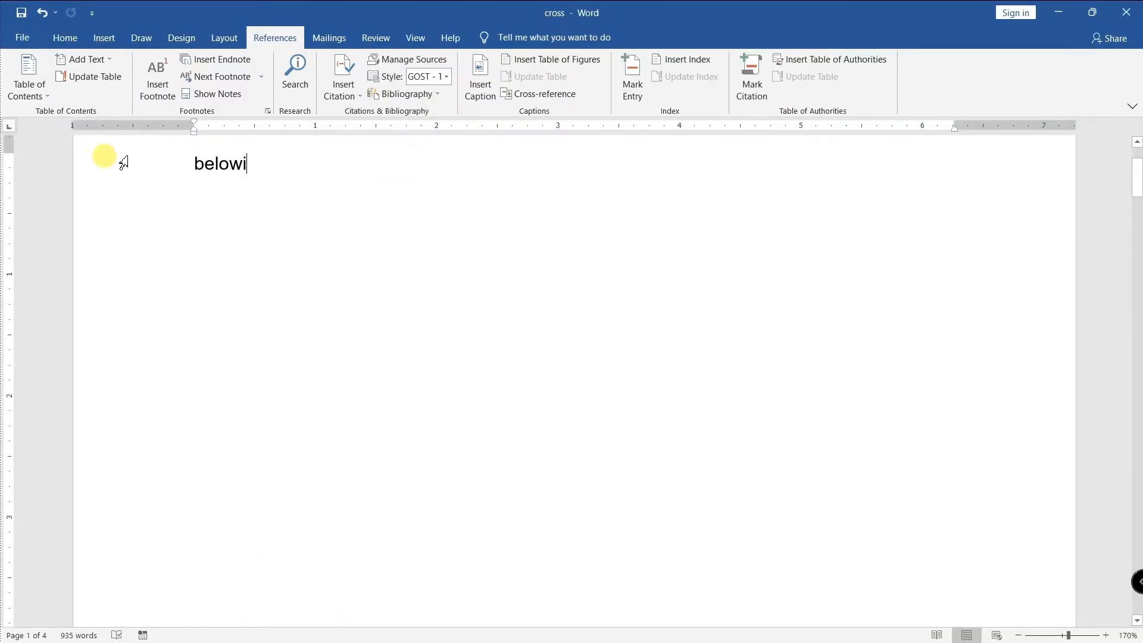
- Follow the footnote and endnote cross-references to their notes' marks in the text, returning to the document start after each
ctrl+click(222, 173)
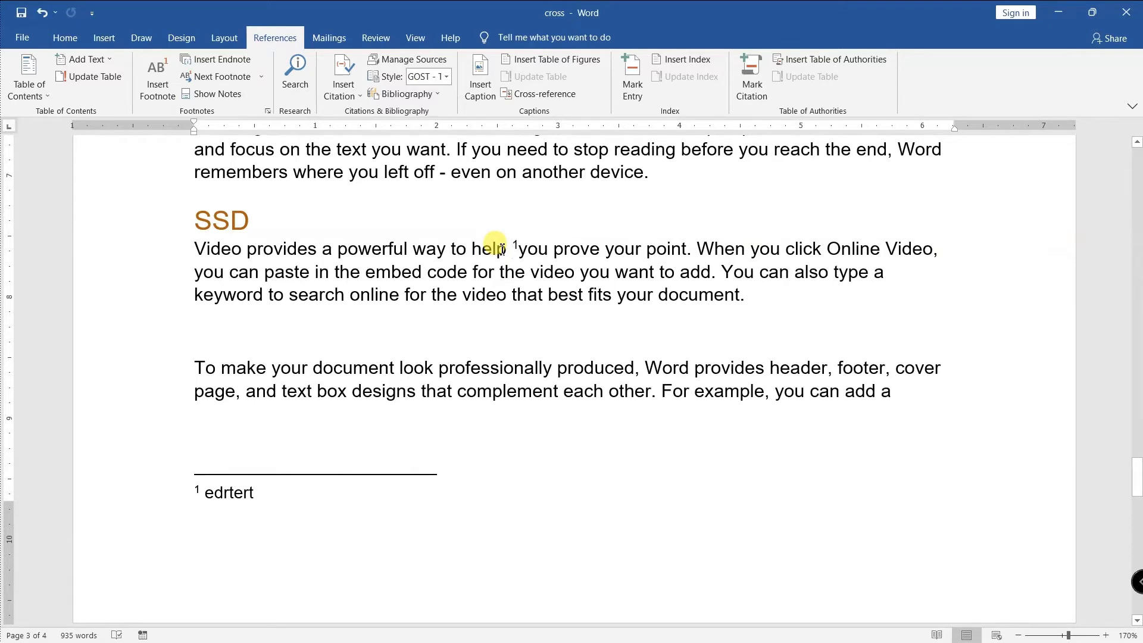
key(ctrl+Home)
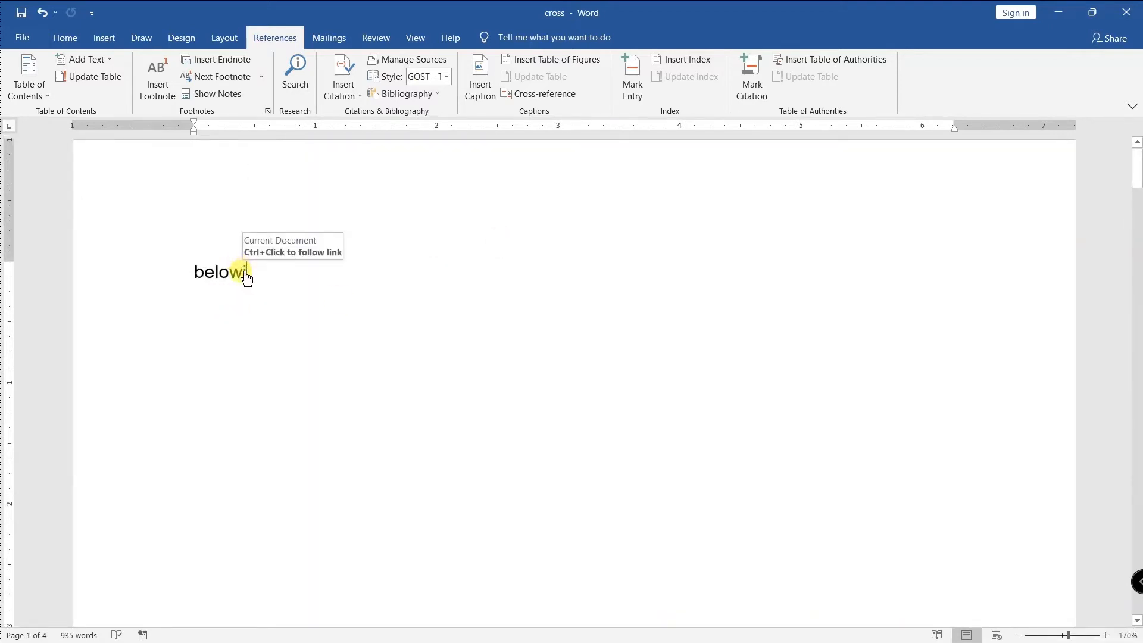
ctrl+click(247, 277)
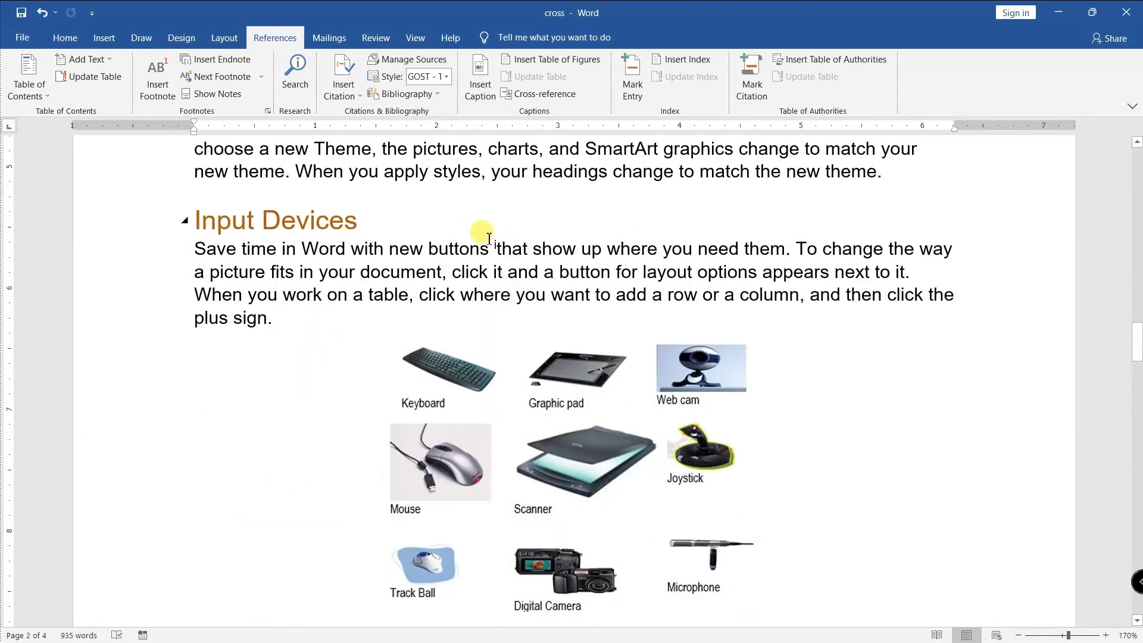
key(ctrl+Home)
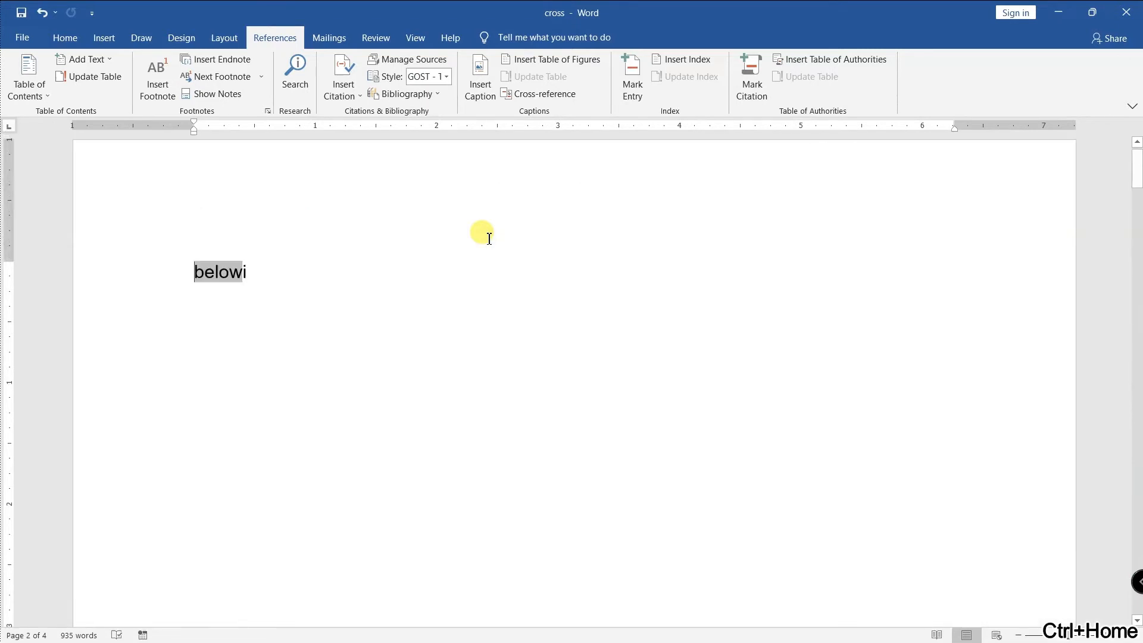
- Delete the footnote and endnote cross-references from the first page
click(261, 267)
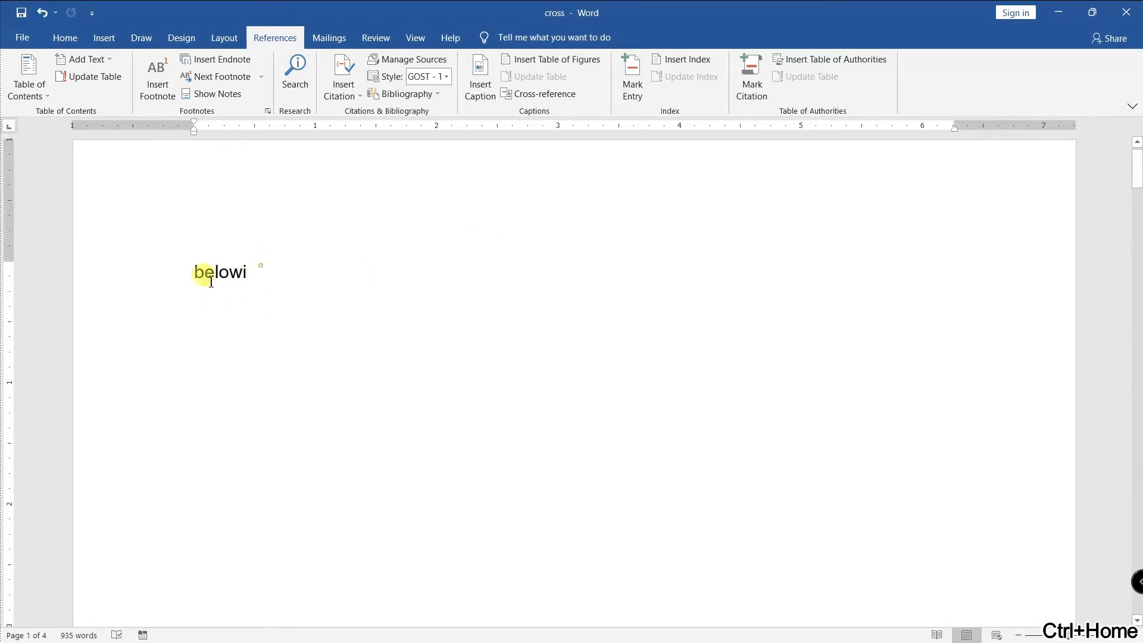
drag(211, 283, 174, 276)
key(Delete)
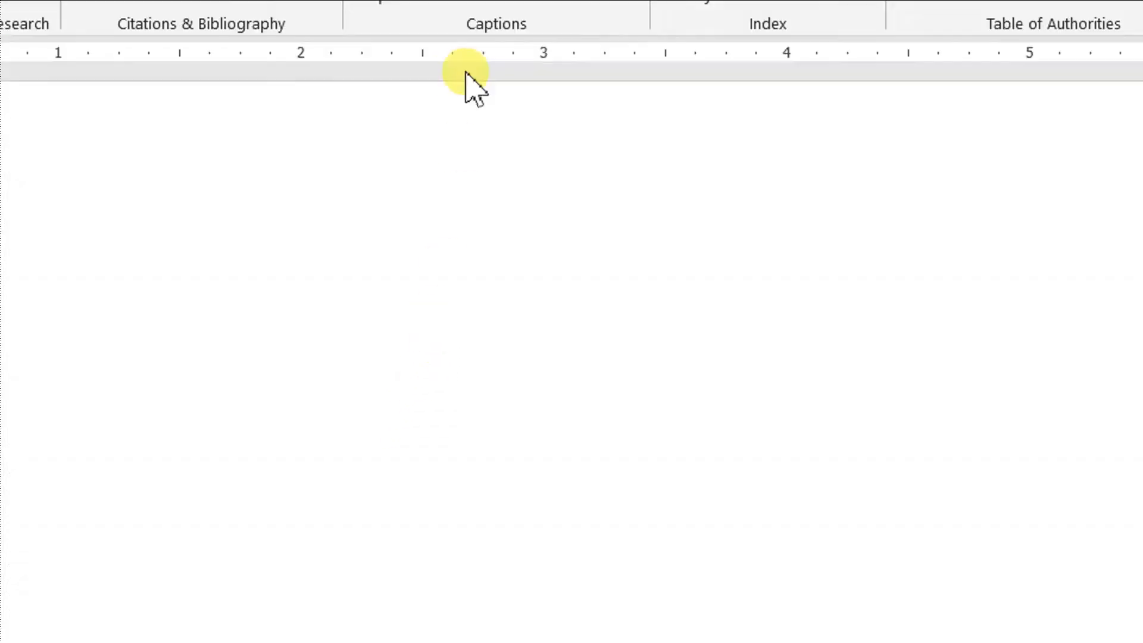
- Check which equations are available as cross-reference targets using the Equation reference type
click(533, 95)
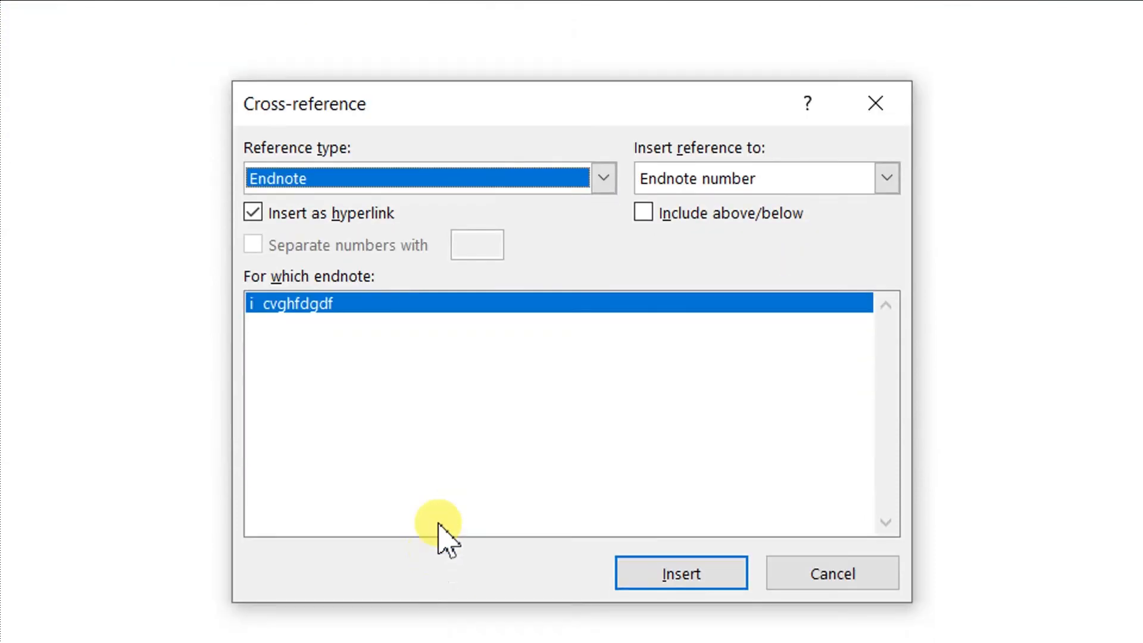
click(430, 189)
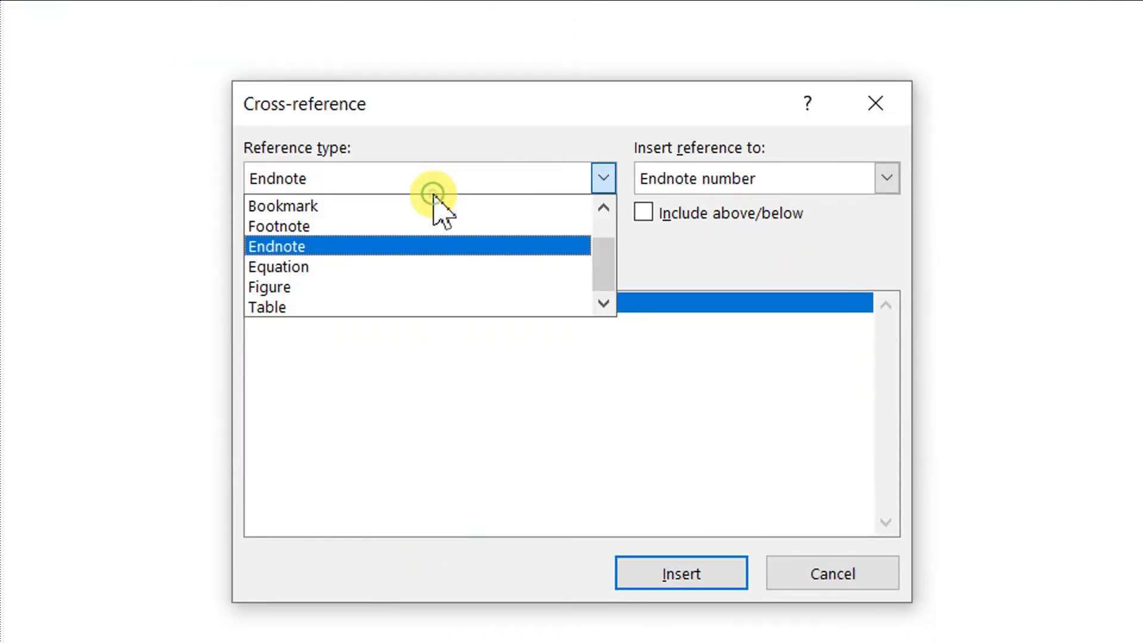
click(343, 269)
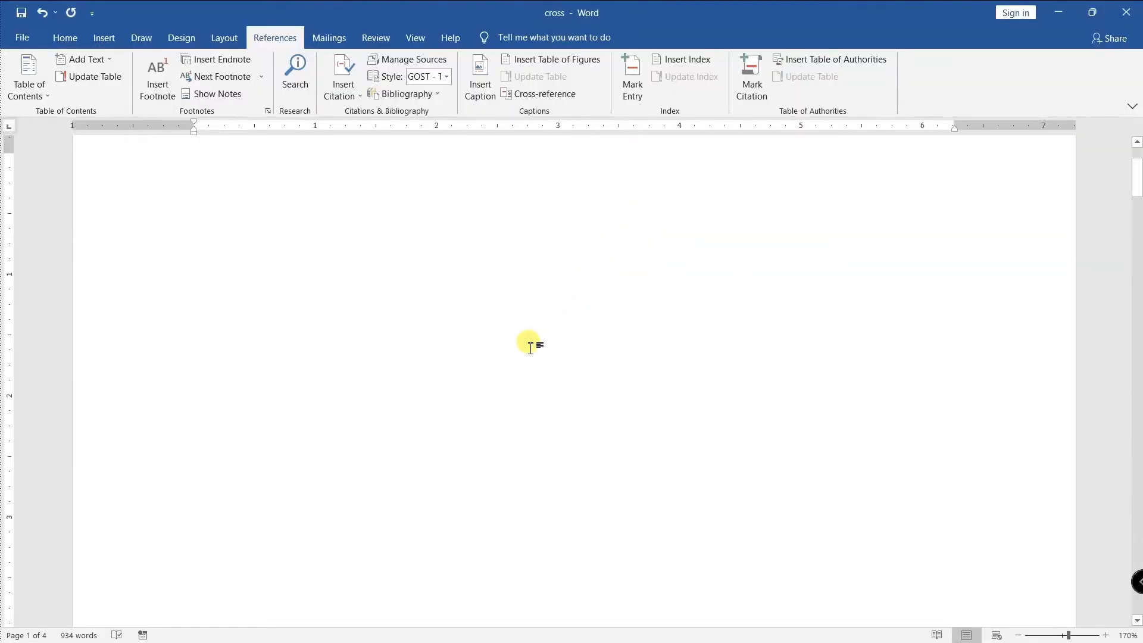
- Insert an equation reading dsfdsfsd at the end of the document, two lines below the last paragraph
key(ctrl+Home)
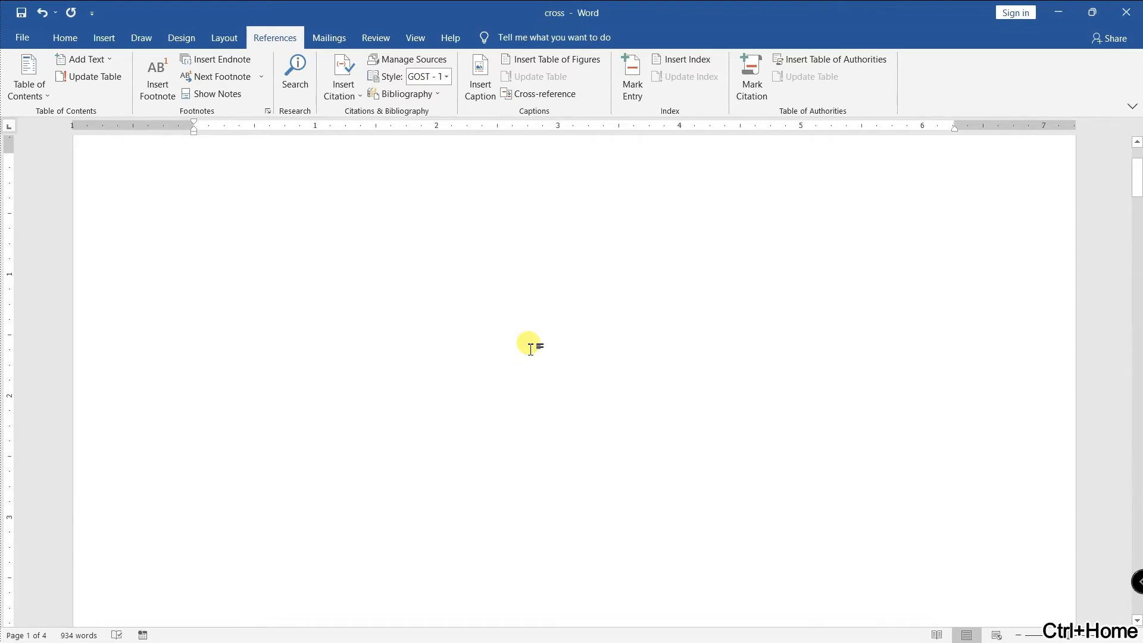
key(ctrl+End)
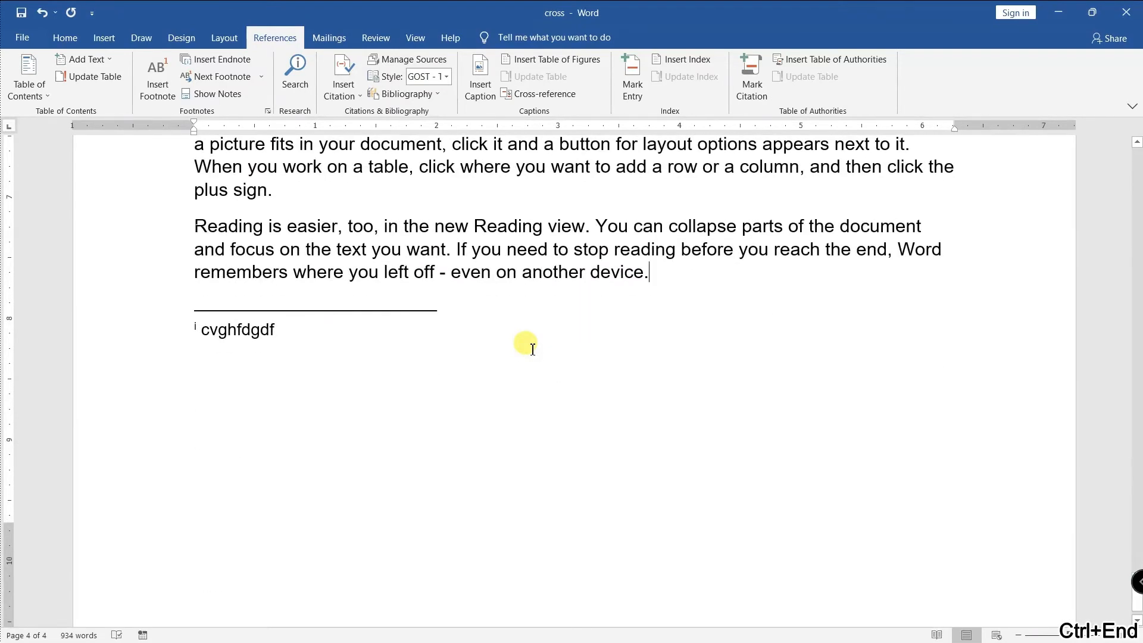
key(Return)
key(Return)
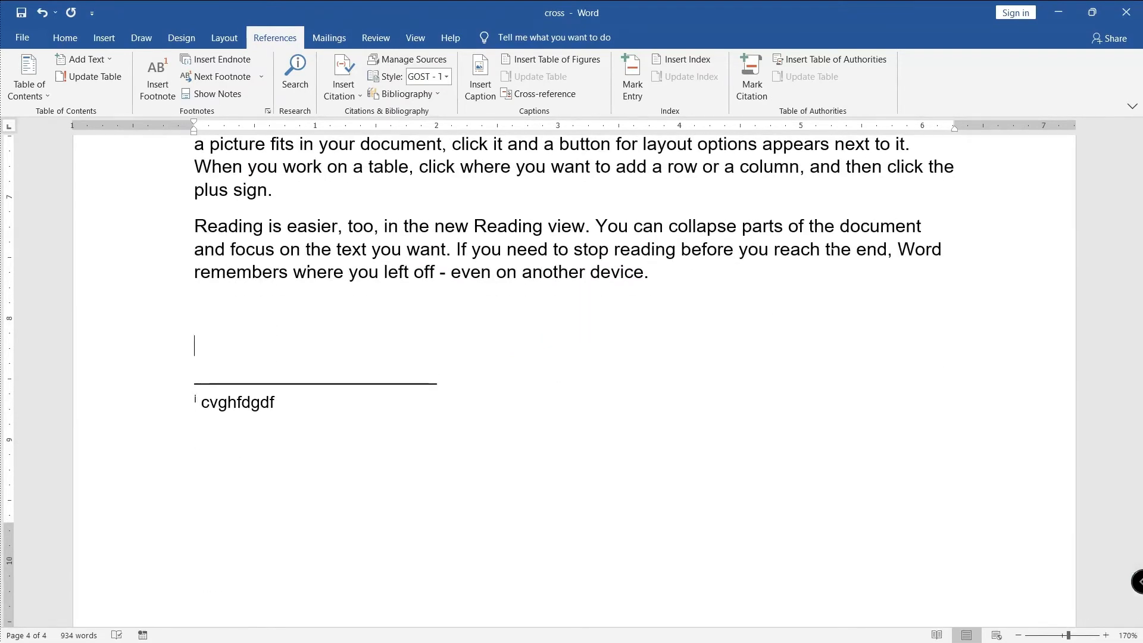
key(alt+equal)
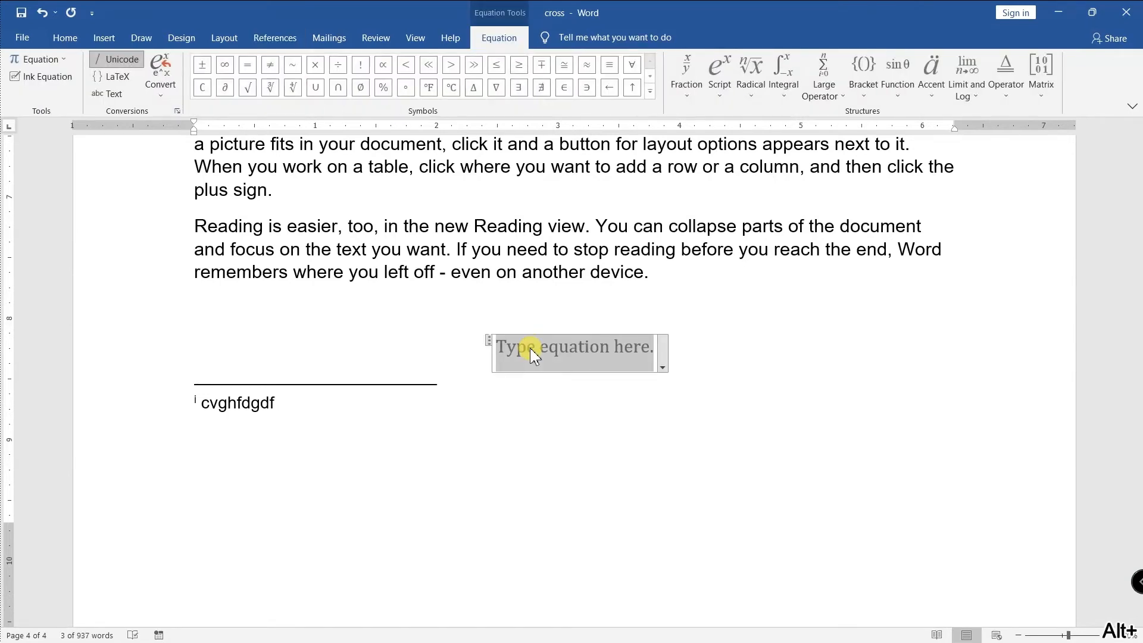
text(dsfdsfsd)
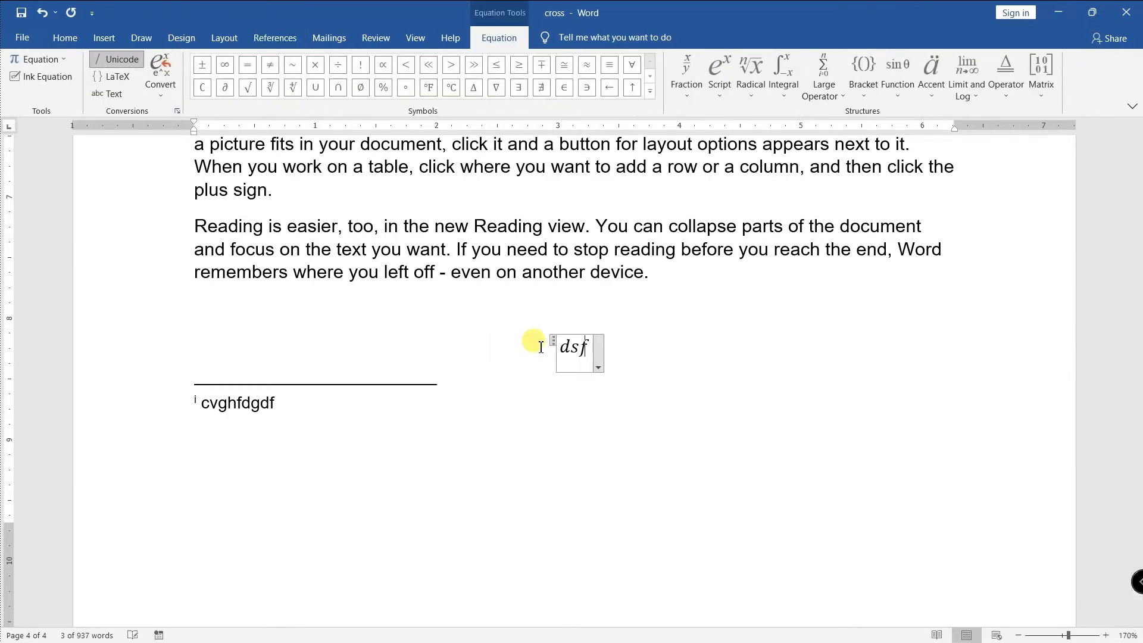
- Add a caption with the Equation label above the dsfdsfsd equation at the end of the document
click(625, 353)
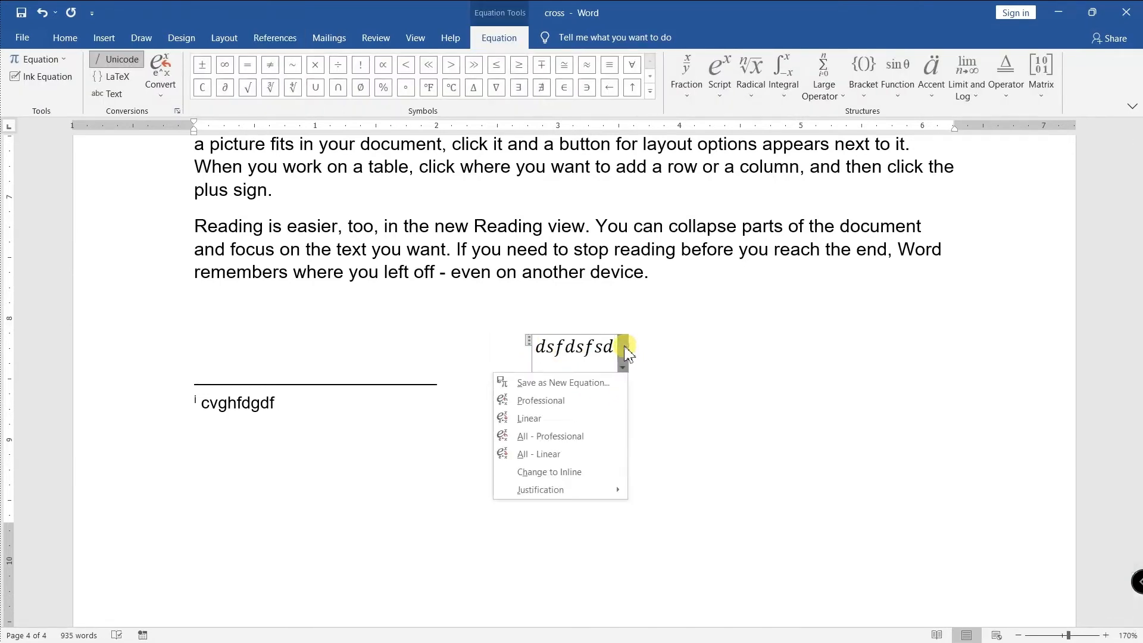
click(657, 344)
drag(612, 347, 524, 341)
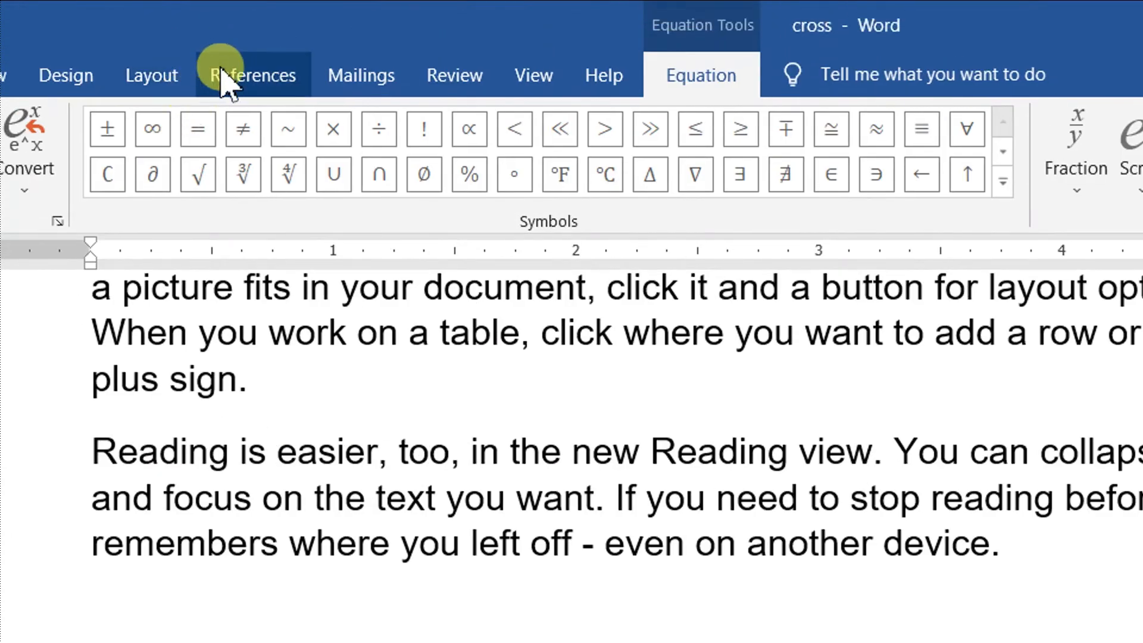
click(260, 35)
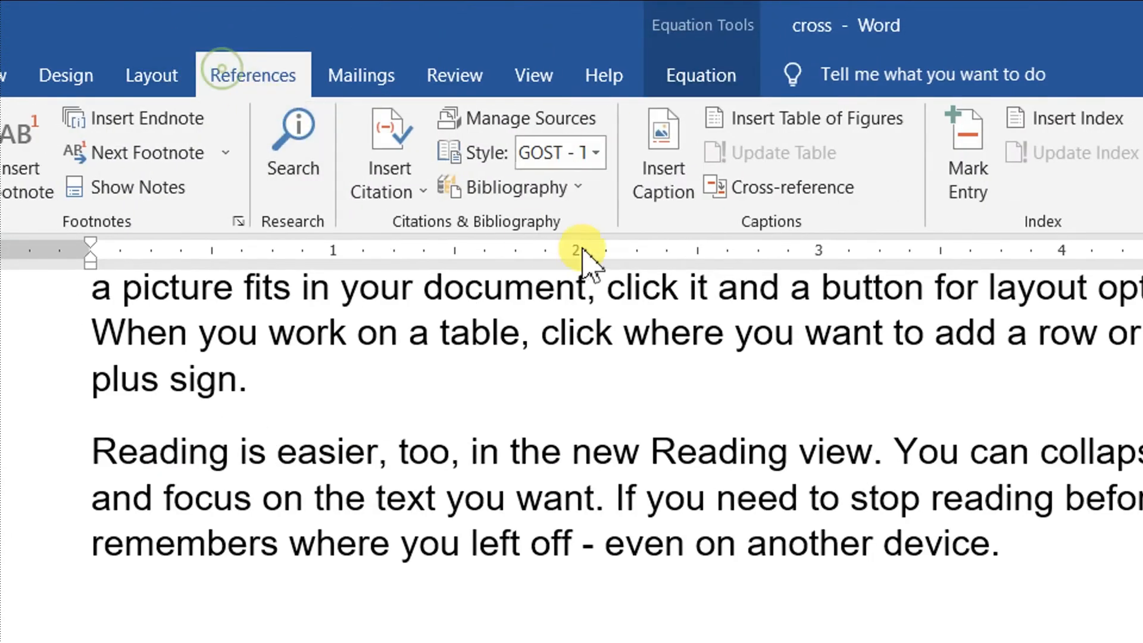
click(692, 189)
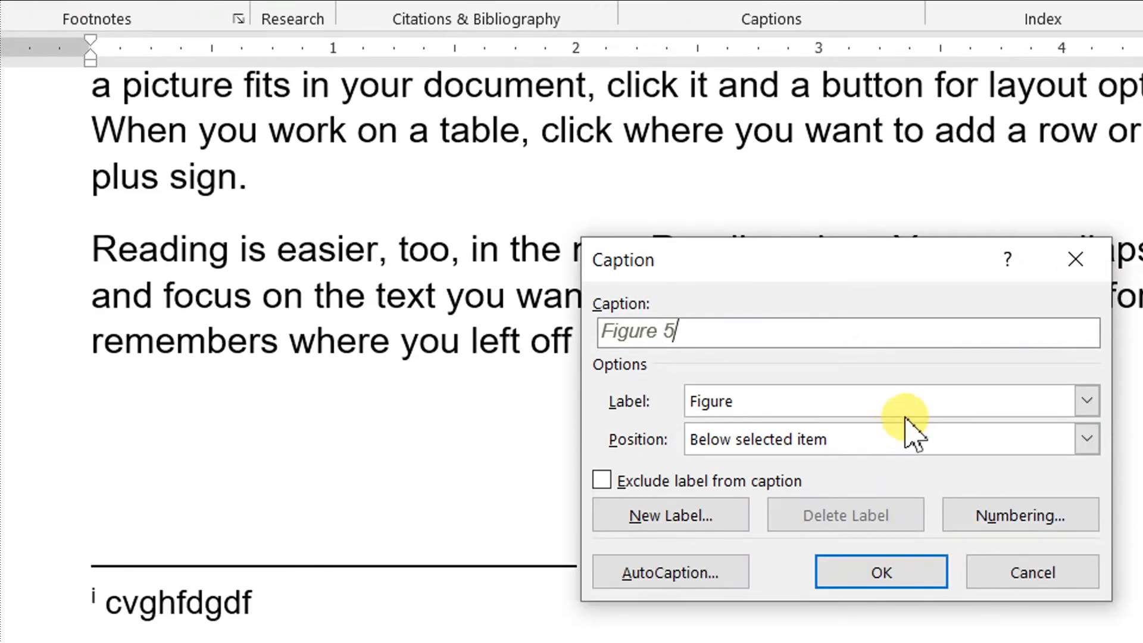
click(910, 588)
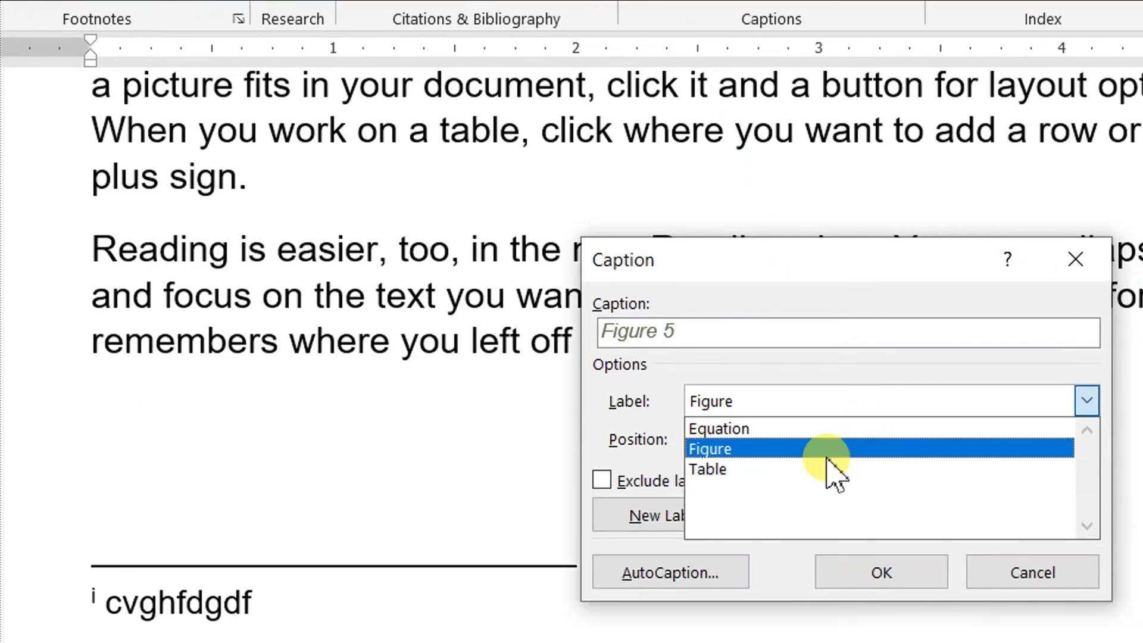
click(812, 430)
click(883, 571)
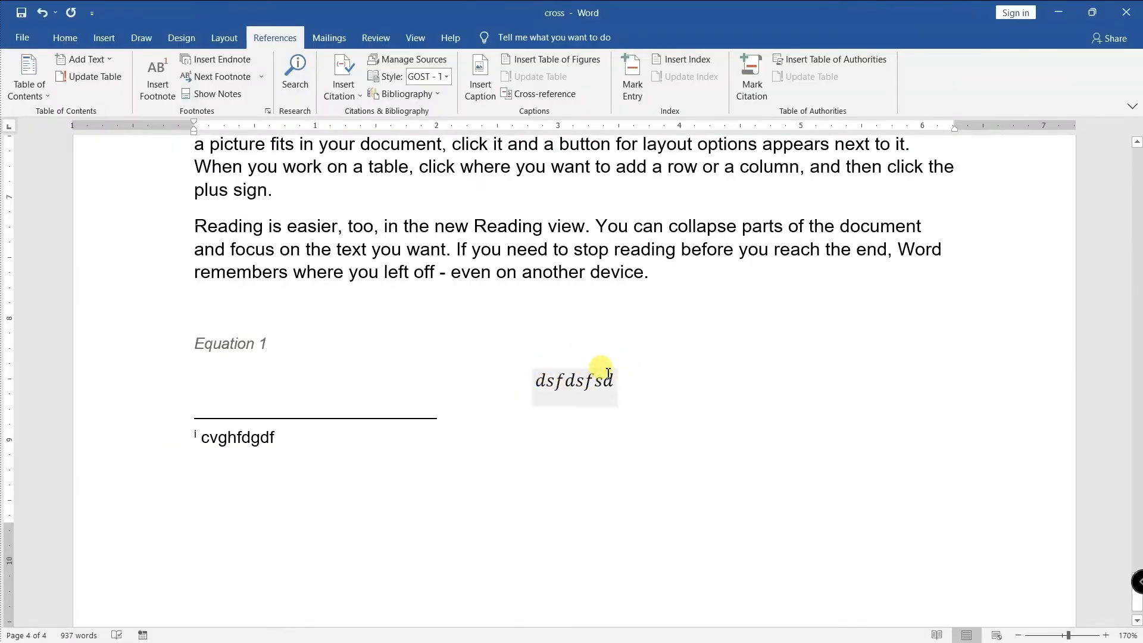
- Insert a hyperlinked cross-reference to the entire Equation 1 caption at the start of the document
key(ctrl+Home)
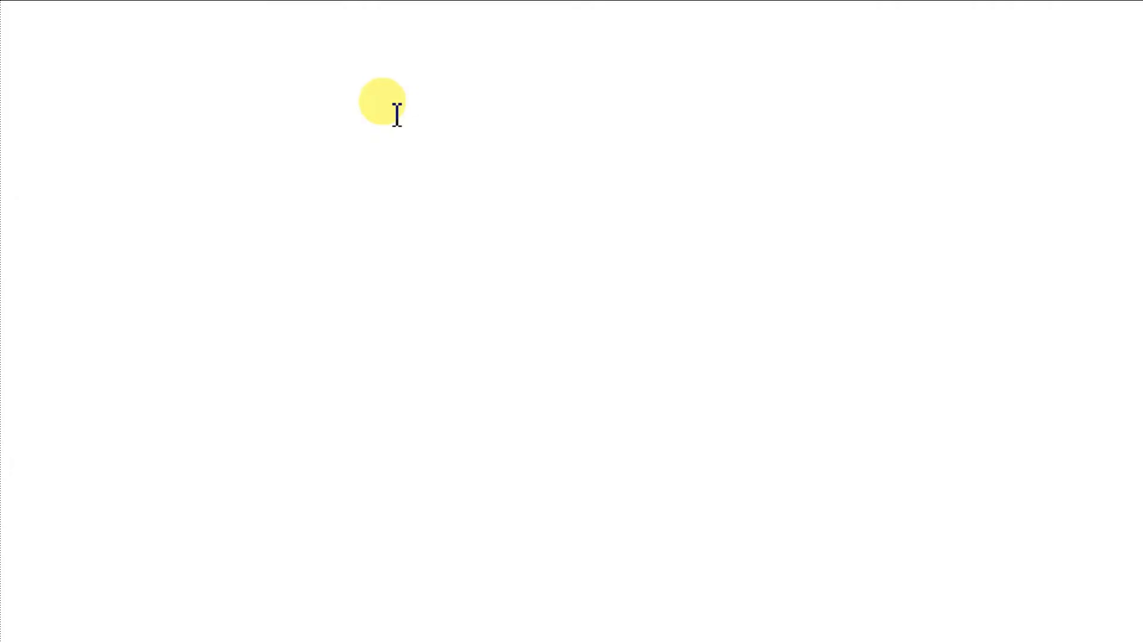
click(540, 92)
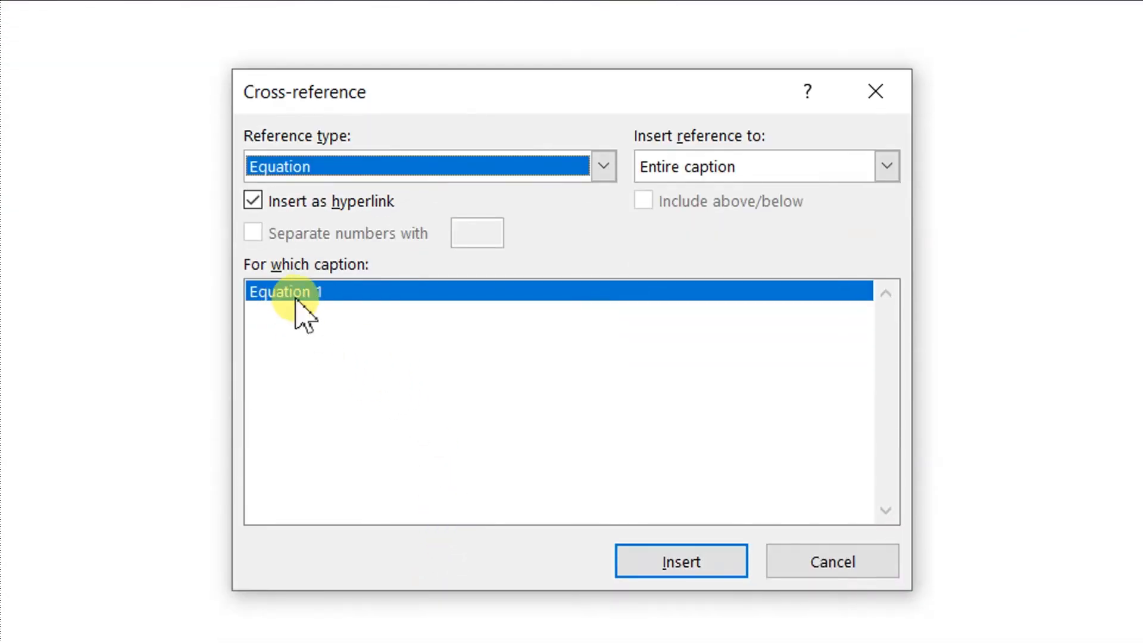
click(694, 536)
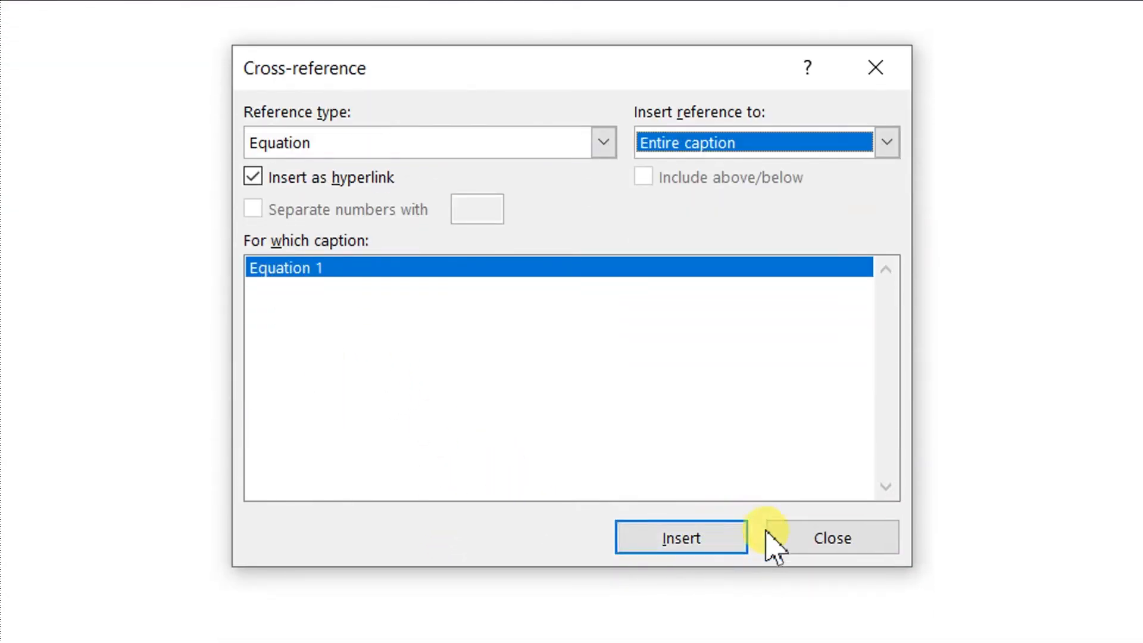
click(795, 536)
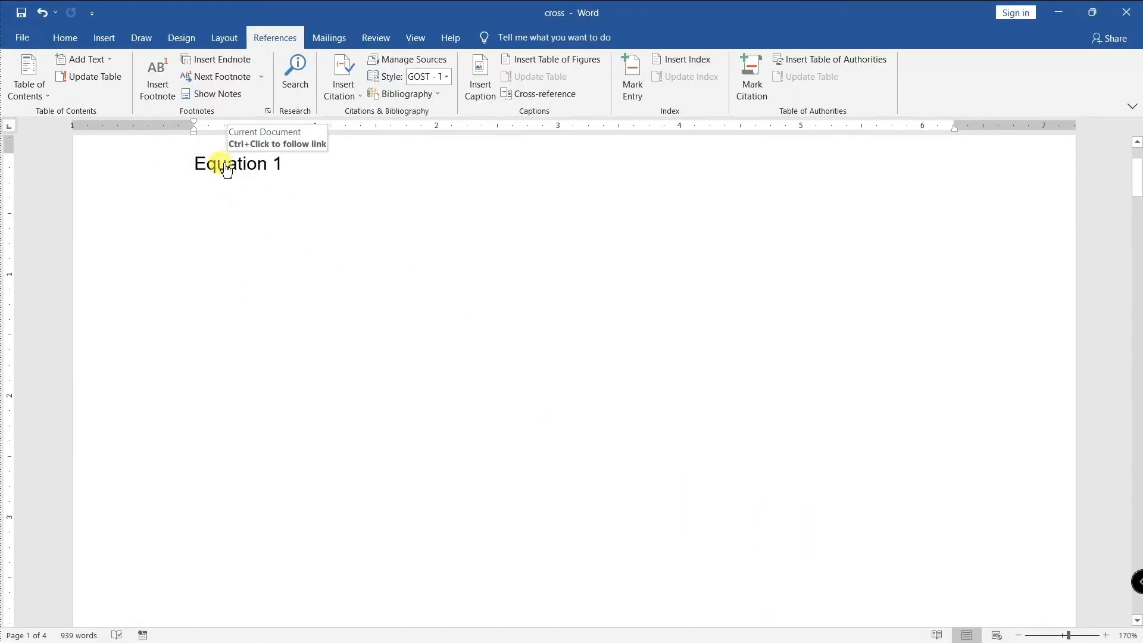
- Follow the Equation 1 cross-reference to its caption, then return to the document start and delete the cross-reference
ctrl+click(226, 169)
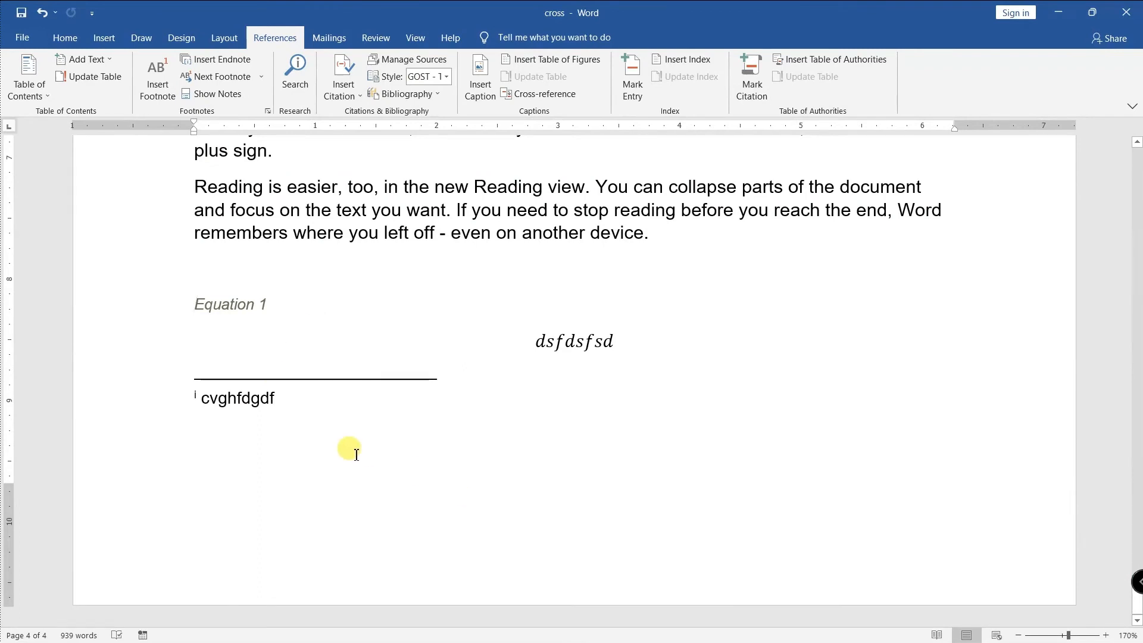
key(ctrl+Home)
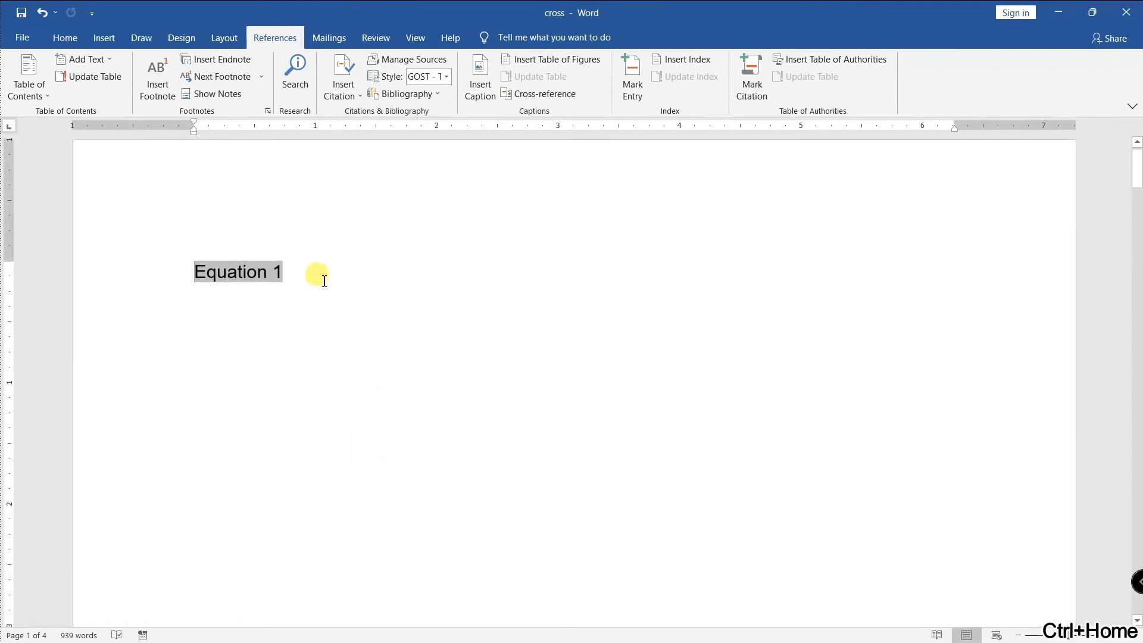
click(112, 234)
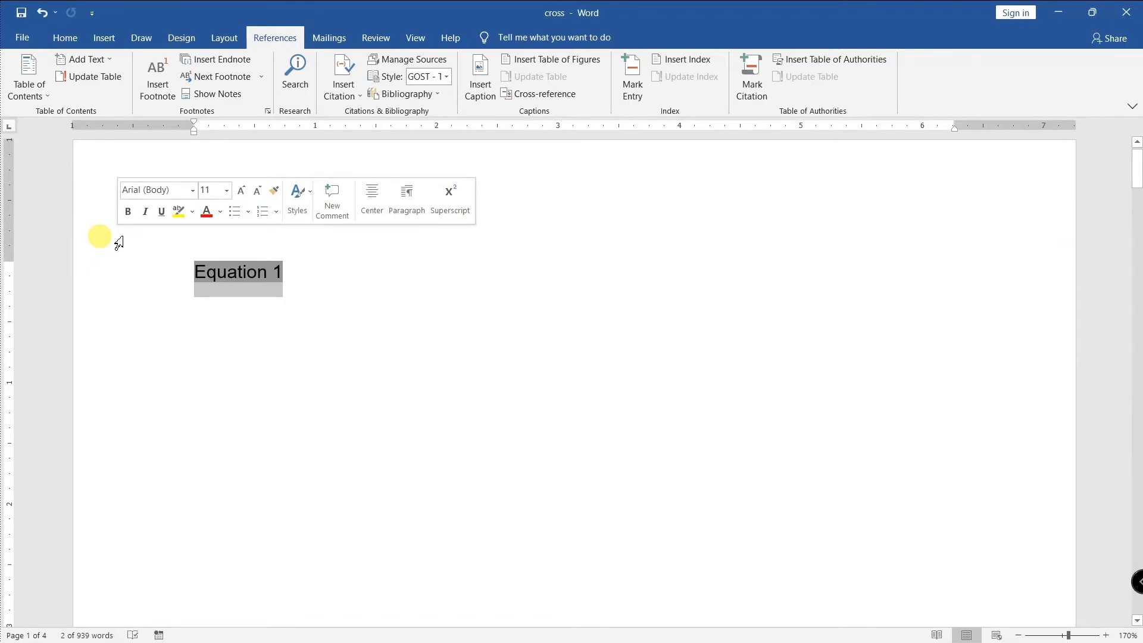
key(Delete)
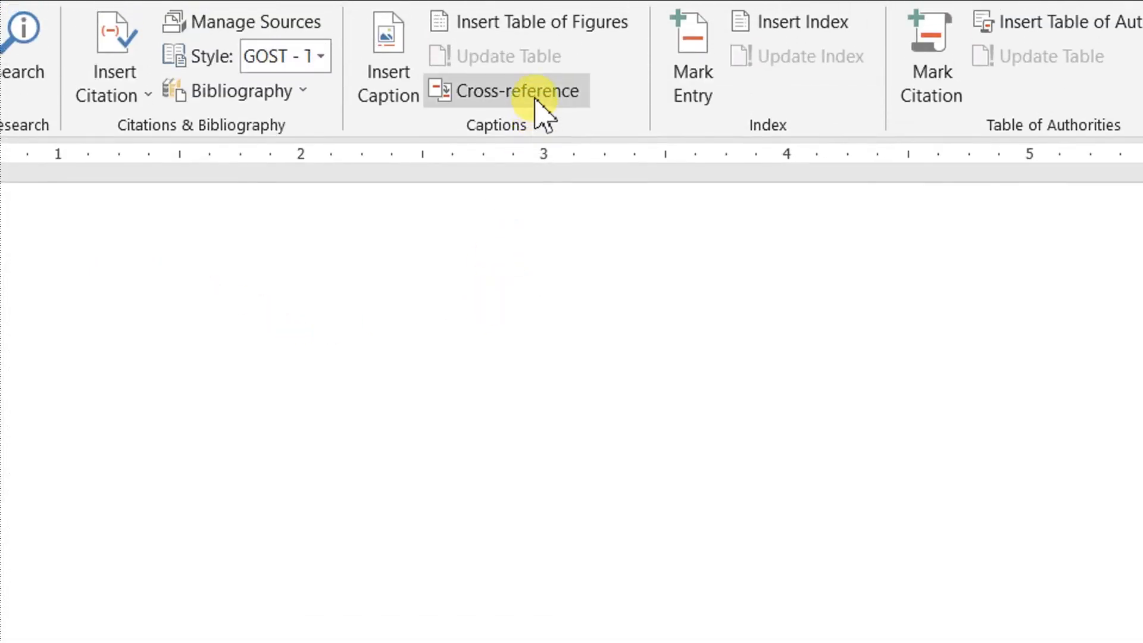
- Insert a hyperlinked cross-reference to the entire Figure 4 SSD caption at the start of the document
click(552, 95)
click(467, 357)
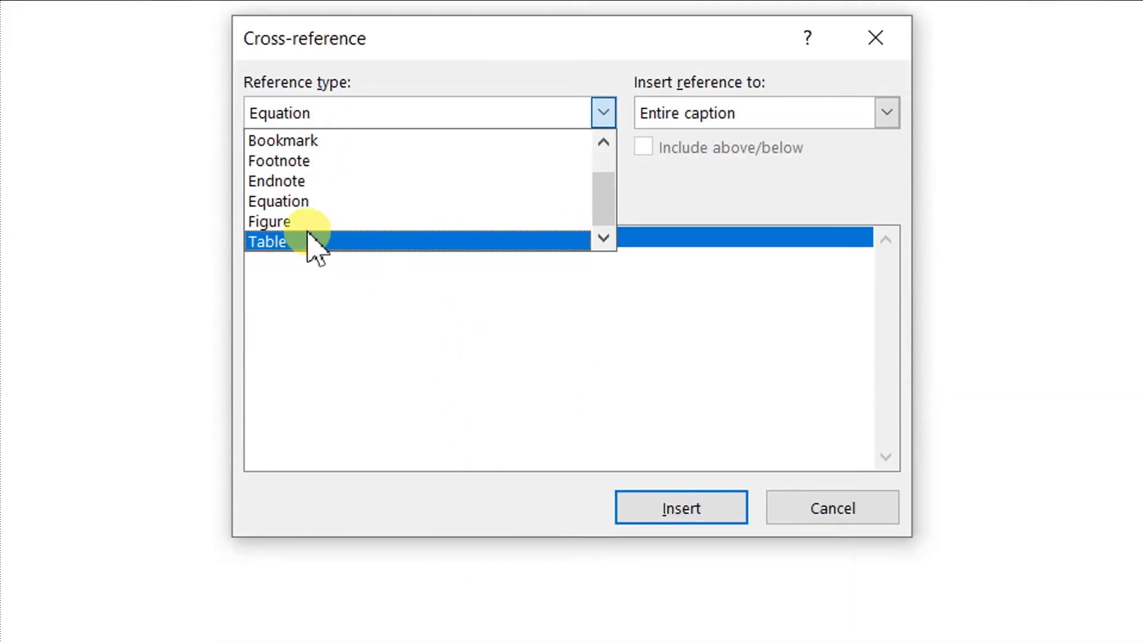
click(302, 223)
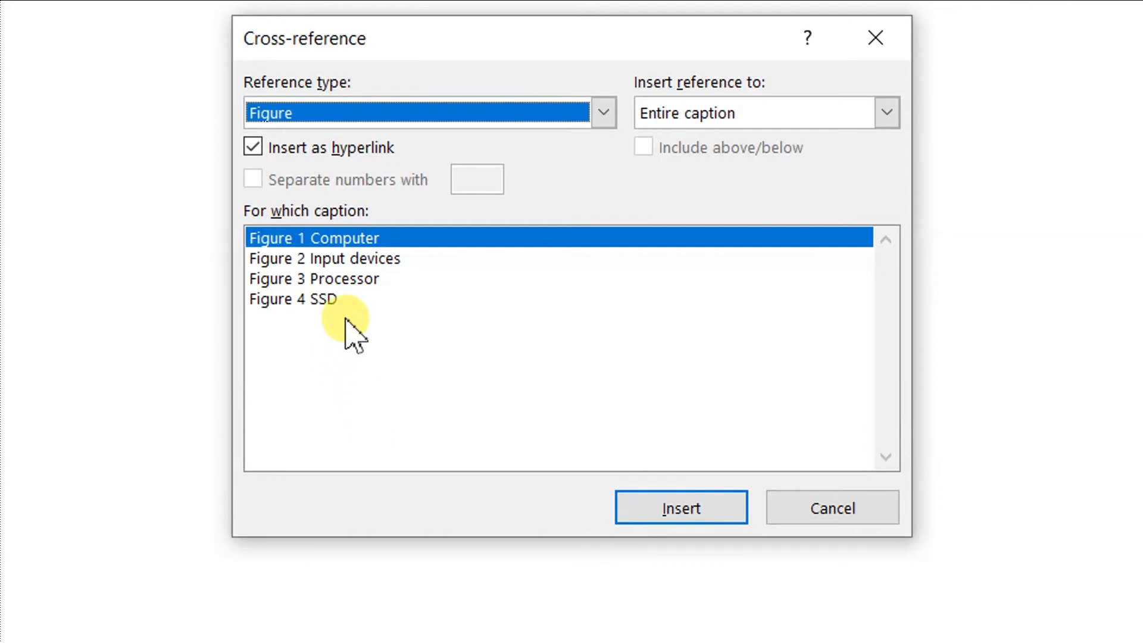
click(322, 304)
click(640, 505)
click(773, 523)
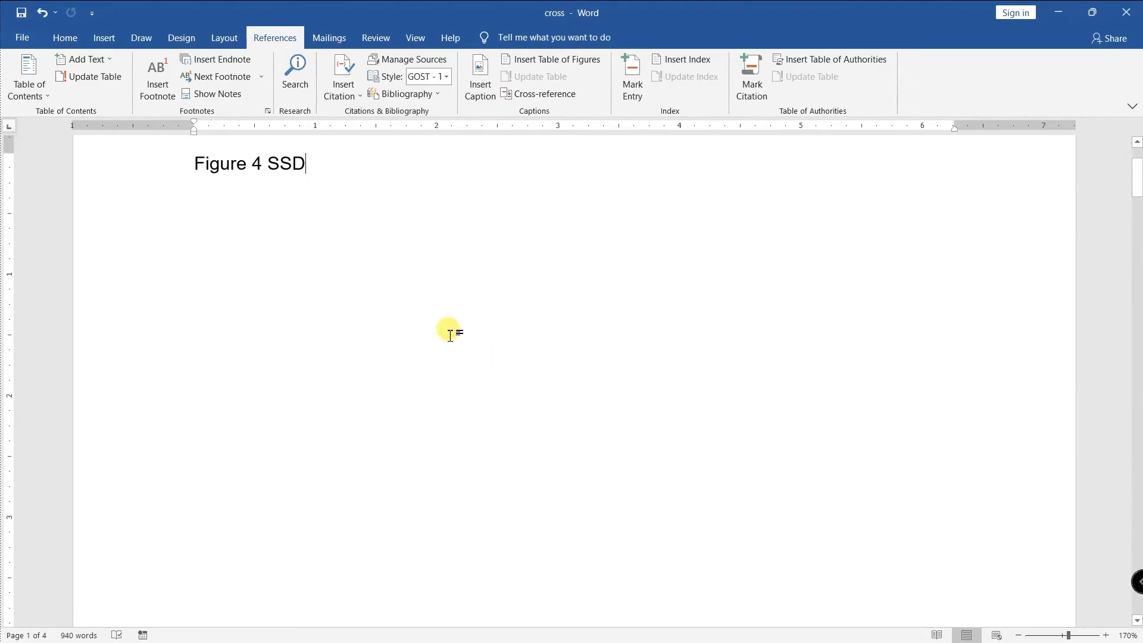
- Follow the Figure 4 SSD cross-reference to its picture, then return to the document start and delete the cross-reference
ctrl+click(242, 176)
scroll(560, 286, up, 6)
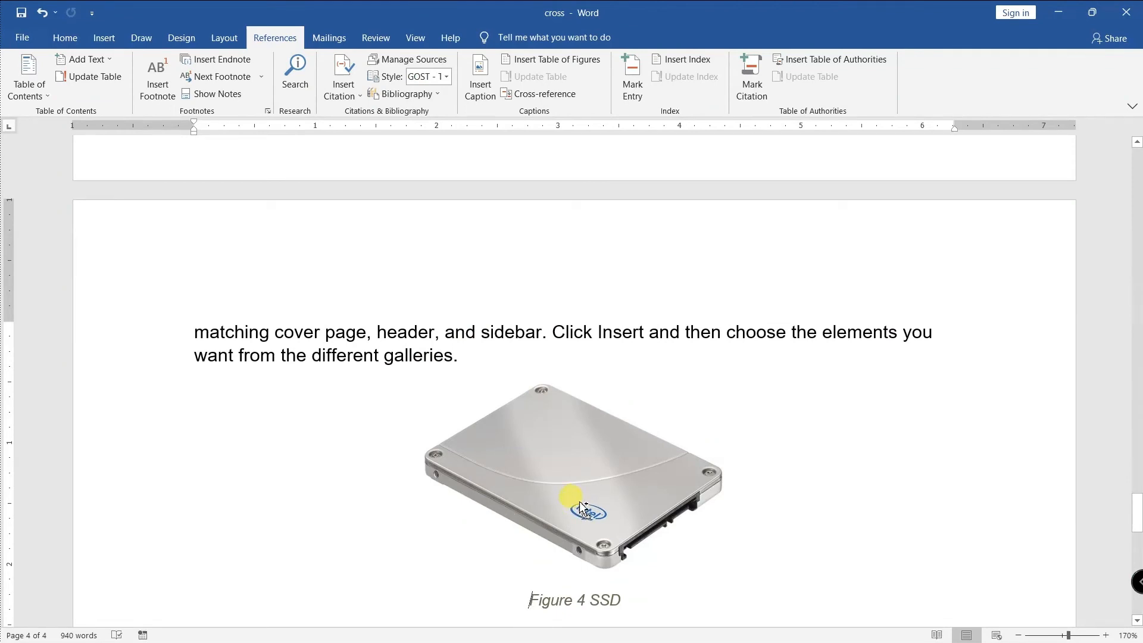
key(ctrl+Home)
click(118, 241)
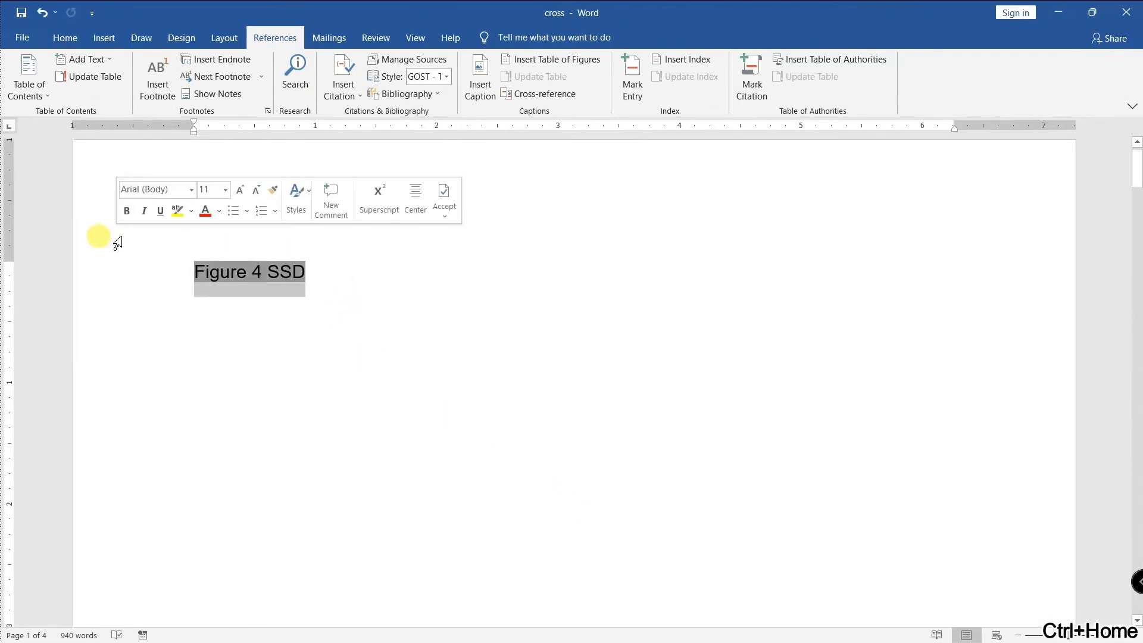
key(Delete)
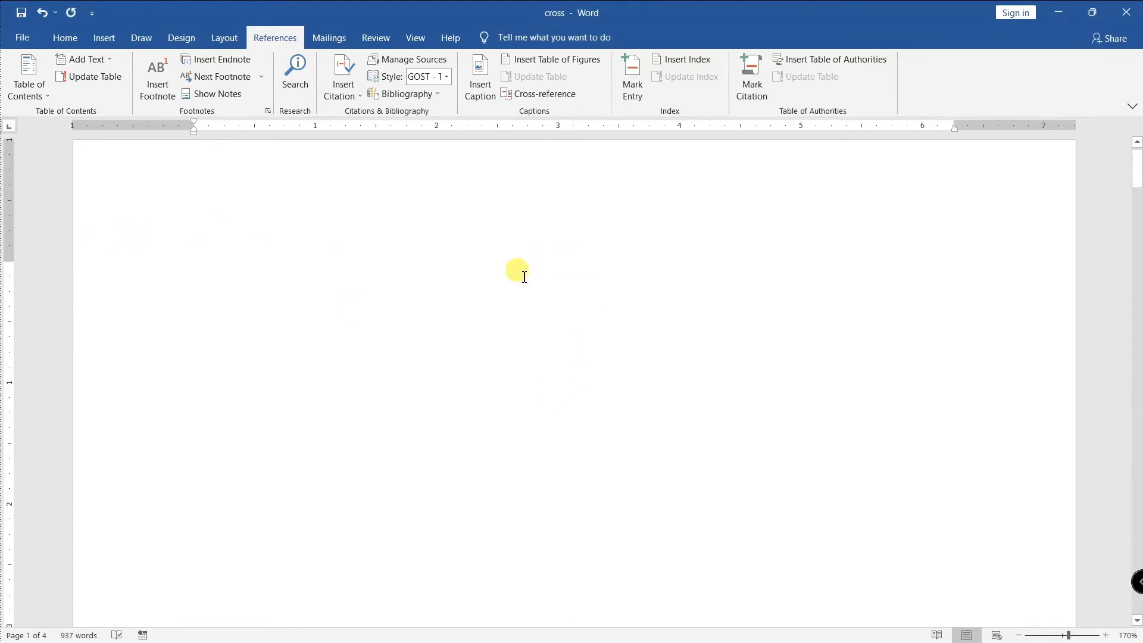
- Insert a table of six columns and three rows two lines below the paragraph preceding the Input Devices heading
scroll(503, 280, down, 15)
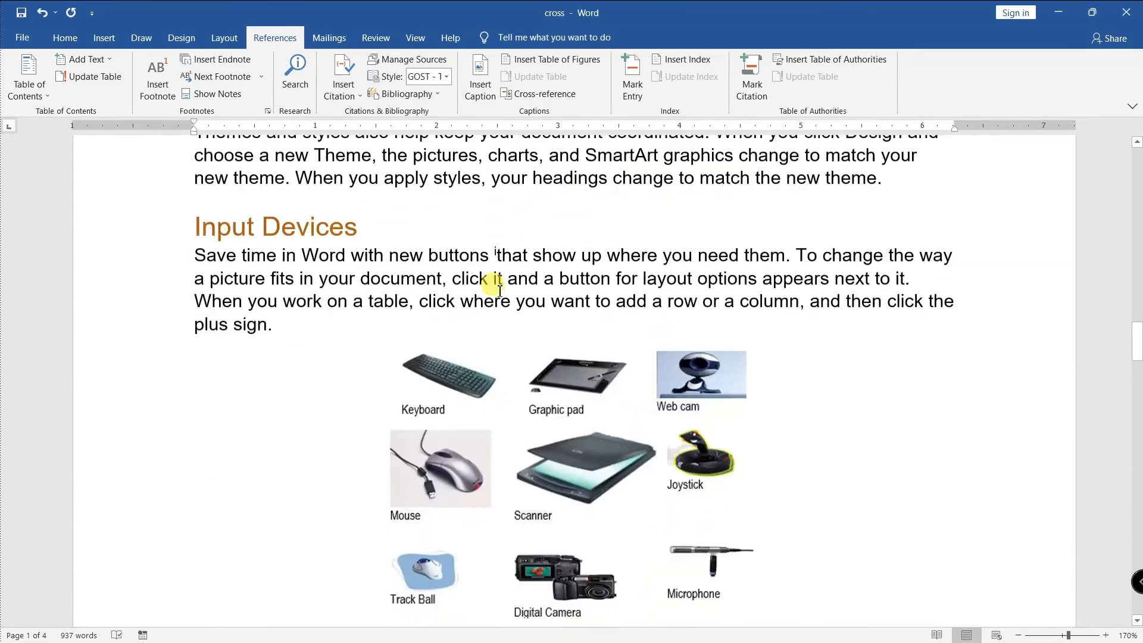
scroll(500, 291, up, 5)
click(903, 484)
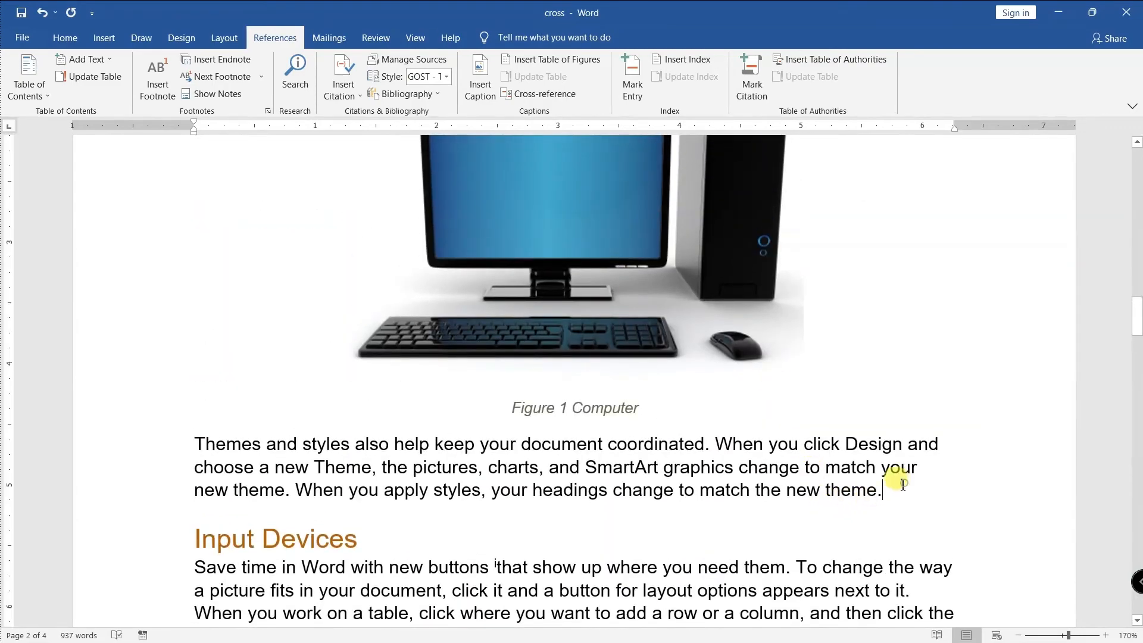
key(Return)
key(Return)
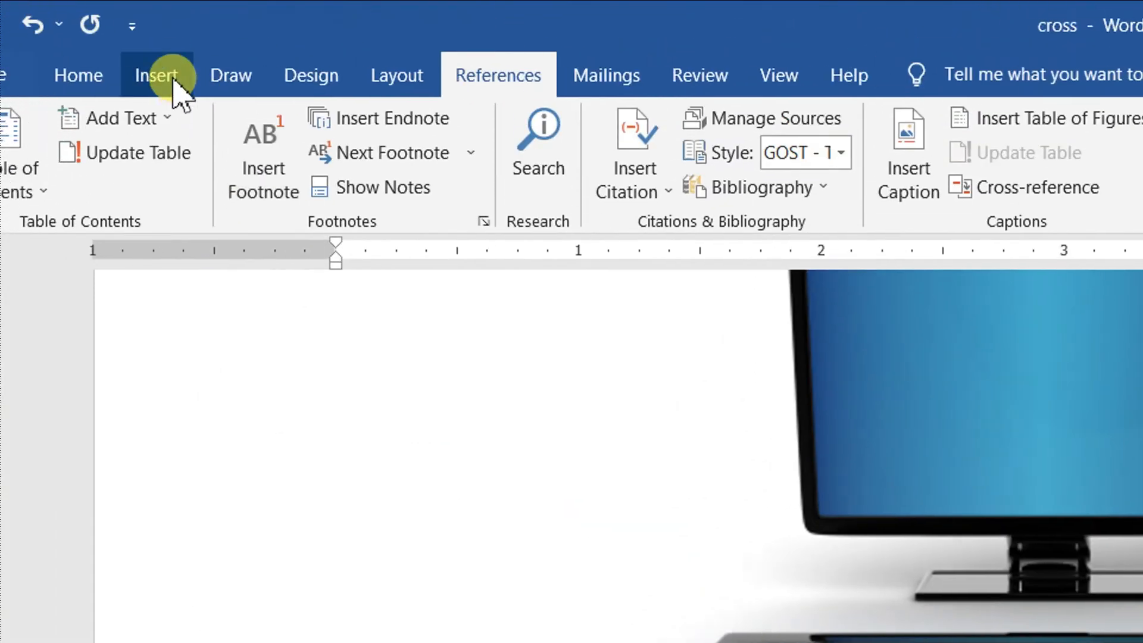
click(174, 80)
click(189, 181)
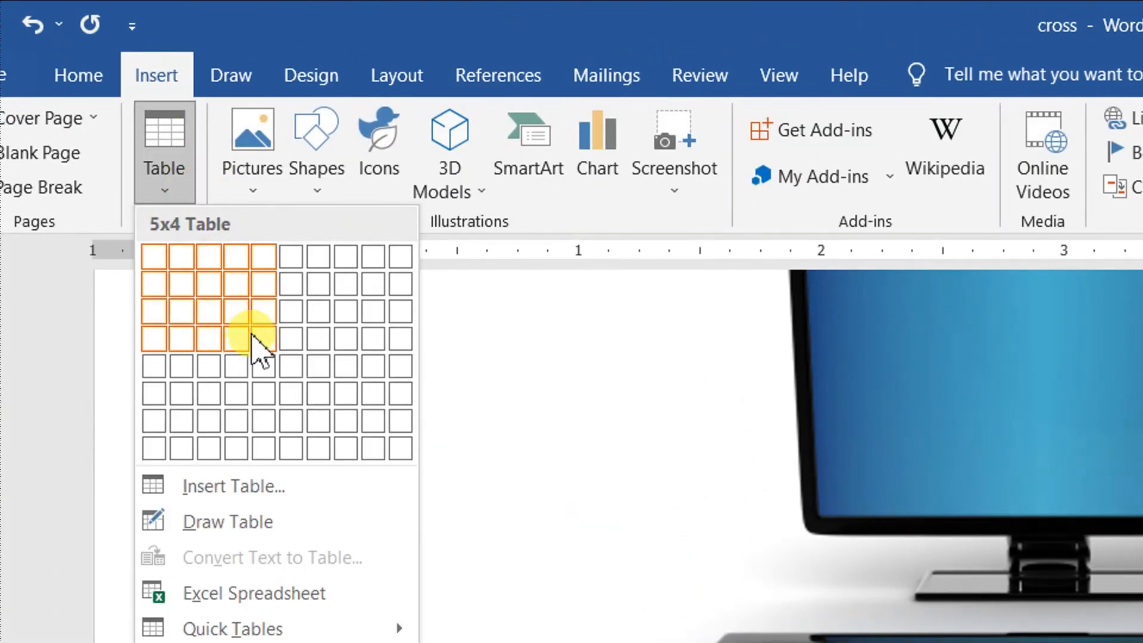
click(280, 317)
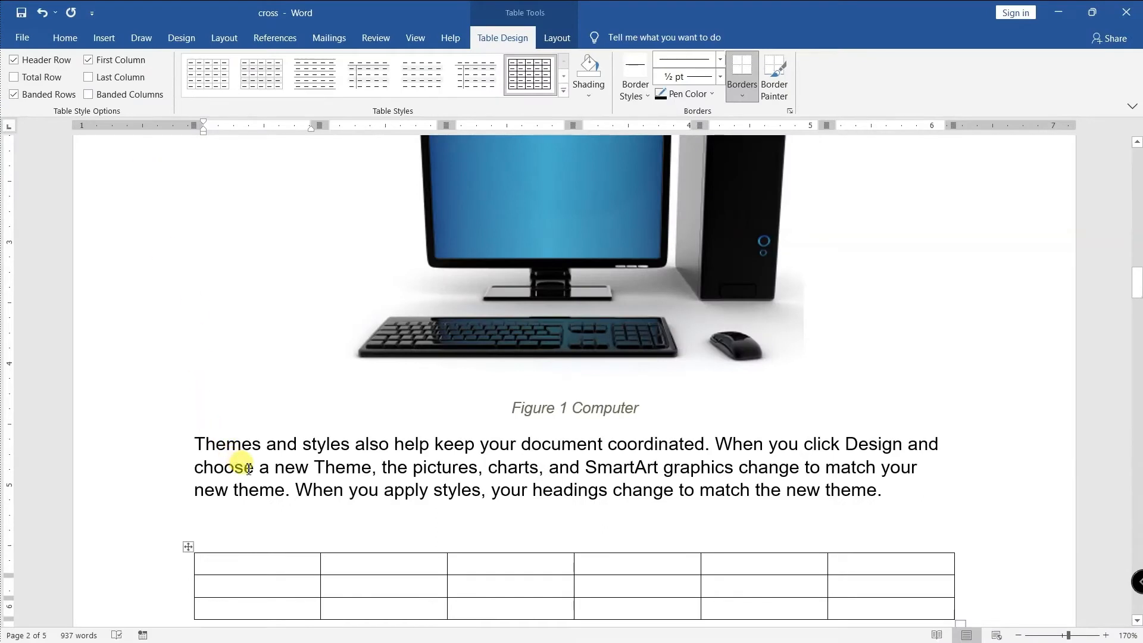
- Add a caption with the Table label above the whole selected table
scroll(241, 463, down, 3)
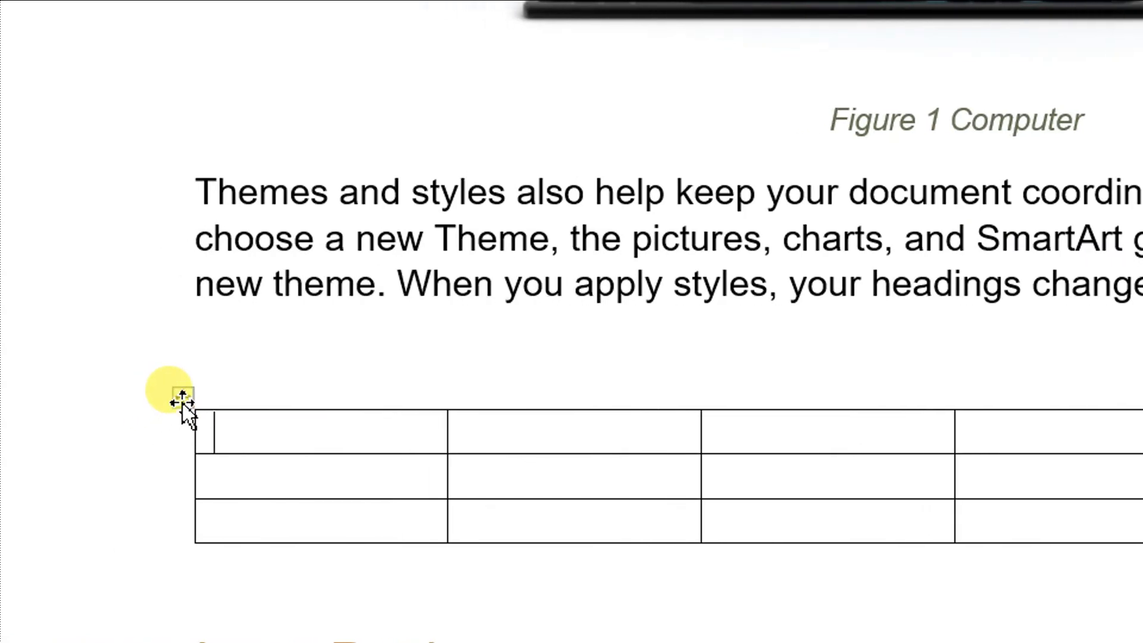
click(182, 398)
right_click(181, 397)
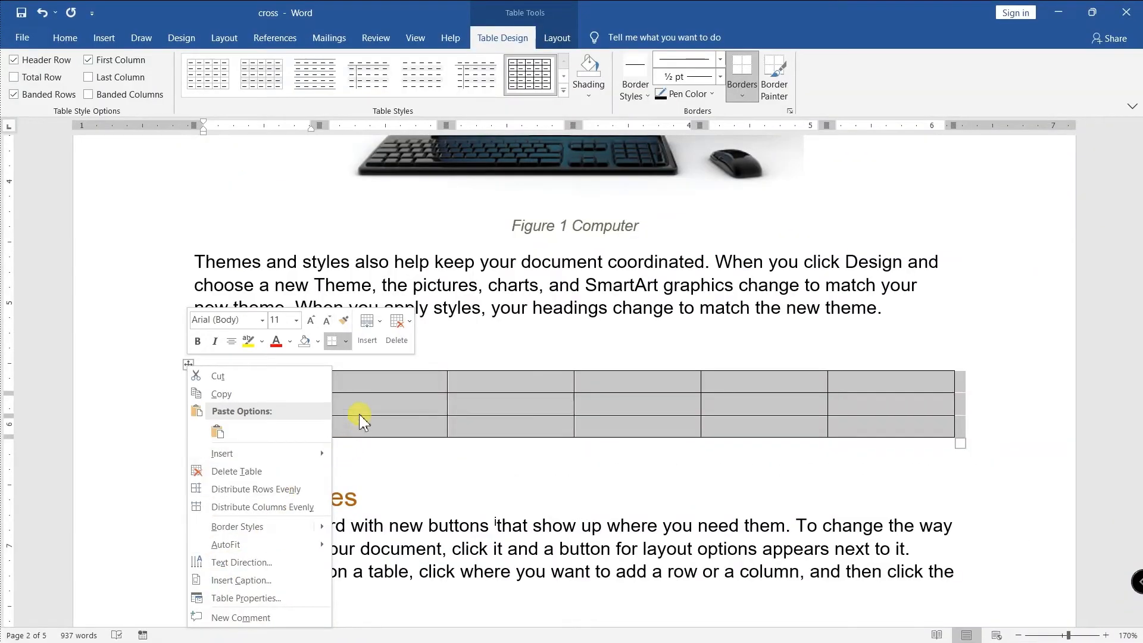
click(364, 413)
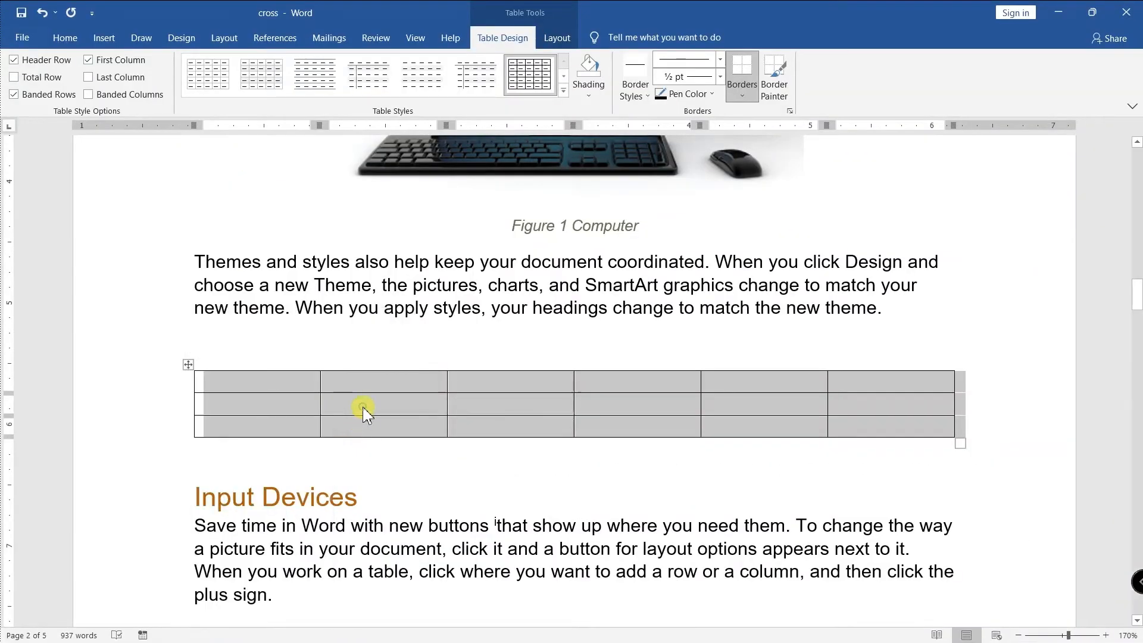
click(364, 409)
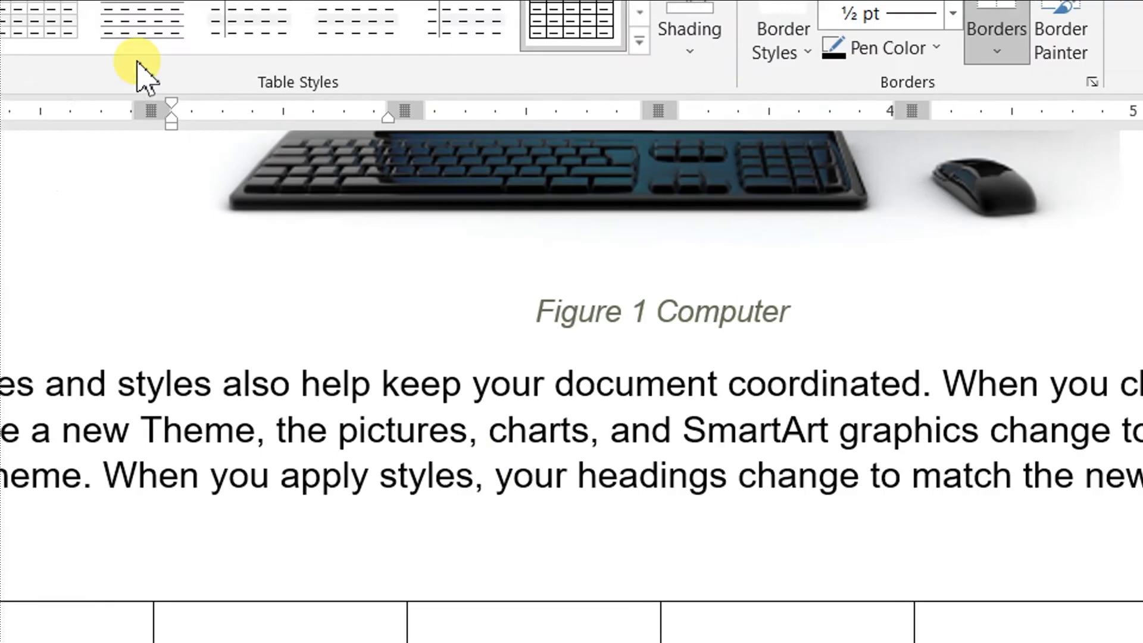
click(275, 37)
click(562, 202)
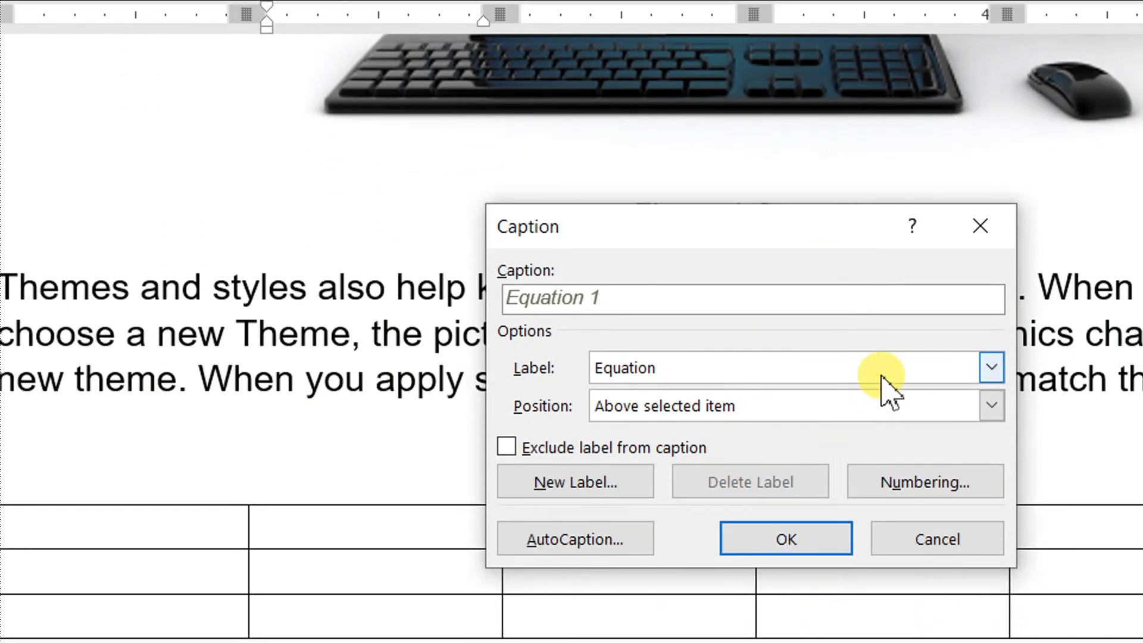
click(887, 536)
click(738, 436)
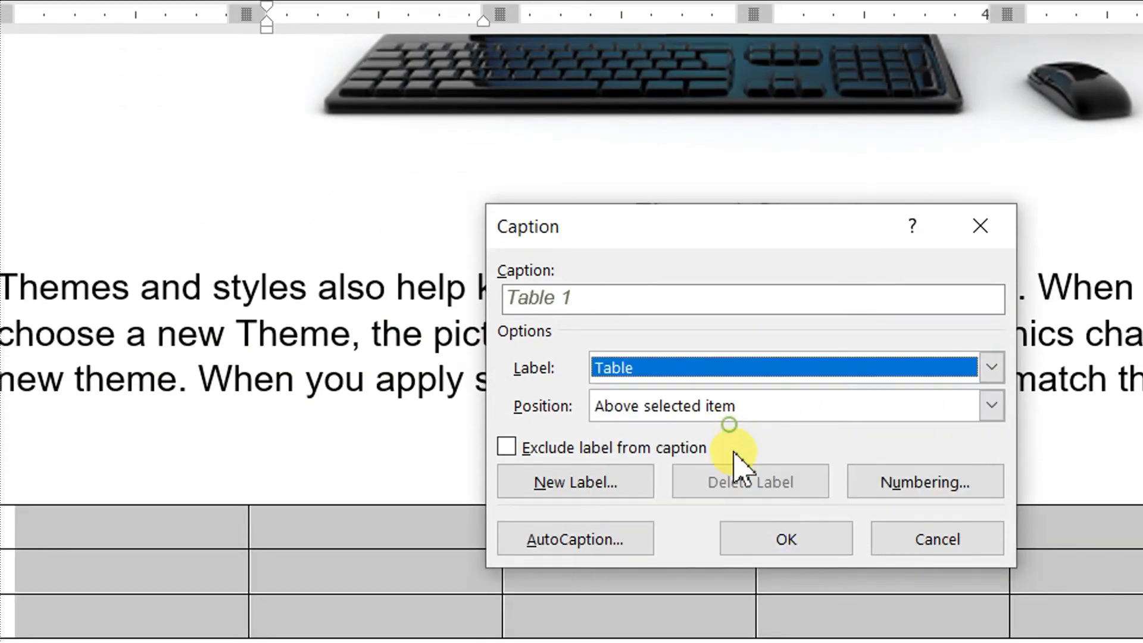
click(774, 539)
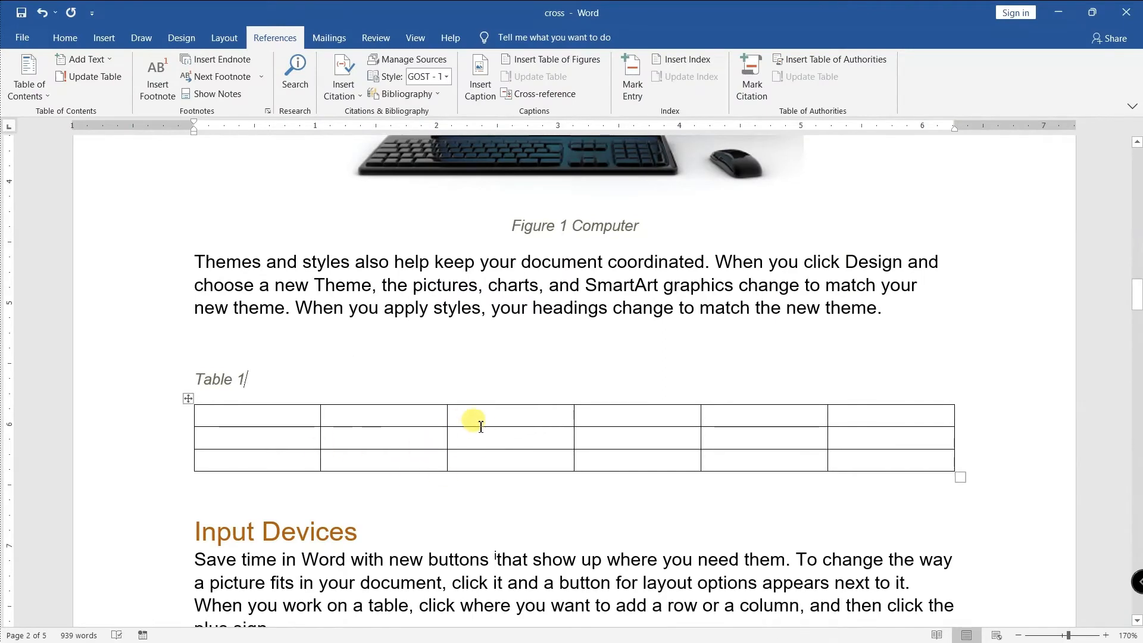
- Insert a hyperlinked cross-reference to the entire Table 1 caption at the start of the document and follow it to the table
key(ctrl+Home)
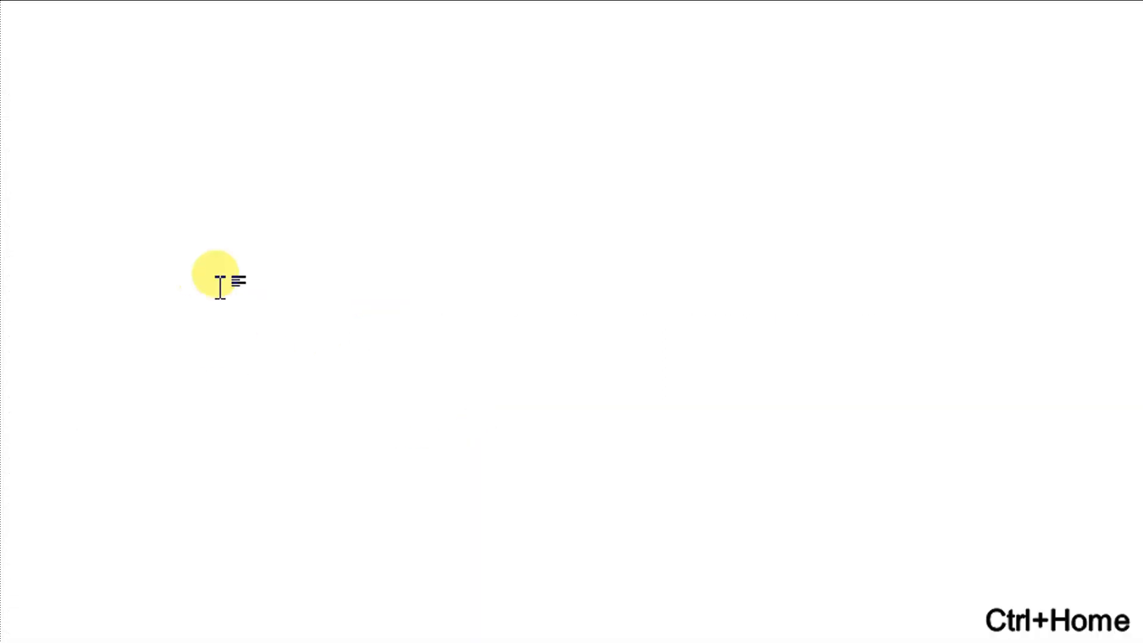
click(542, 94)
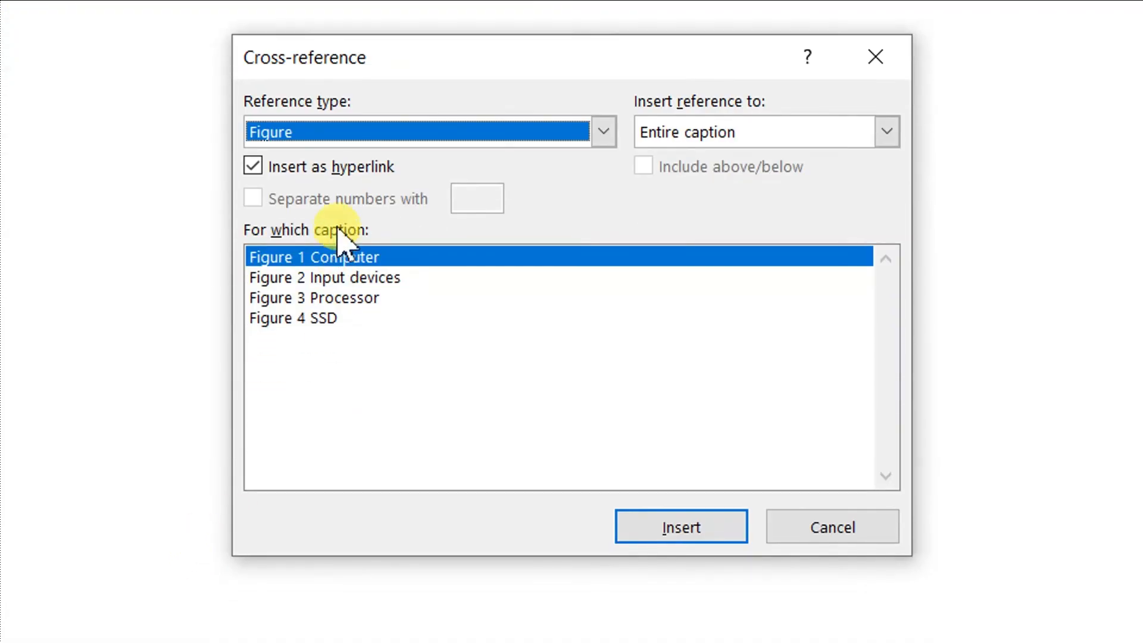
click(349, 364)
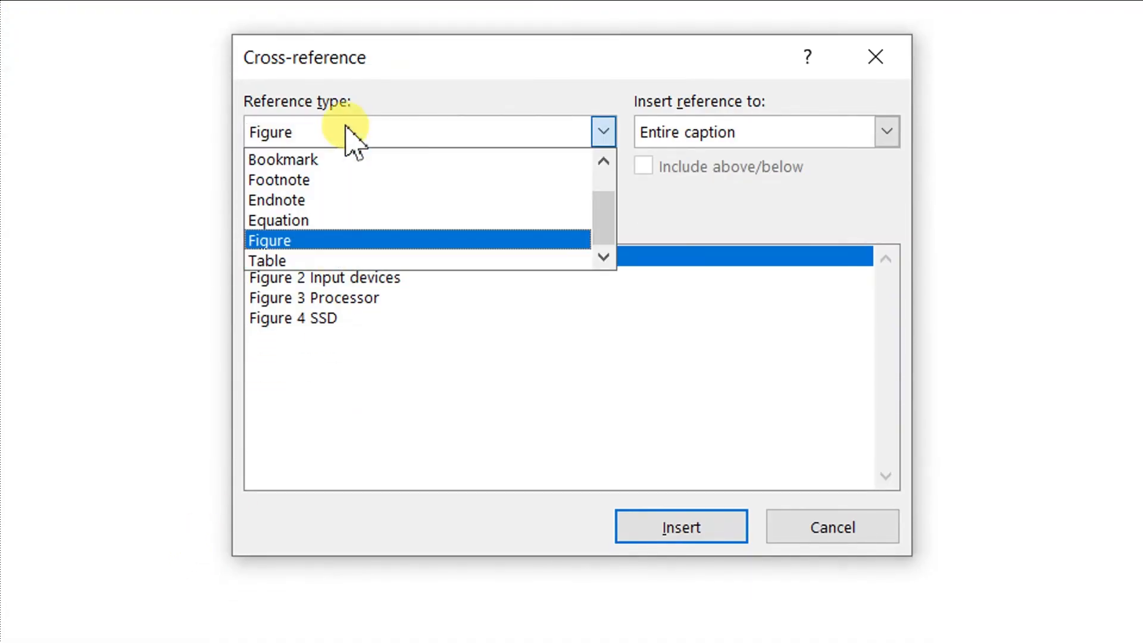
click(316, 261)
click(676, 533)
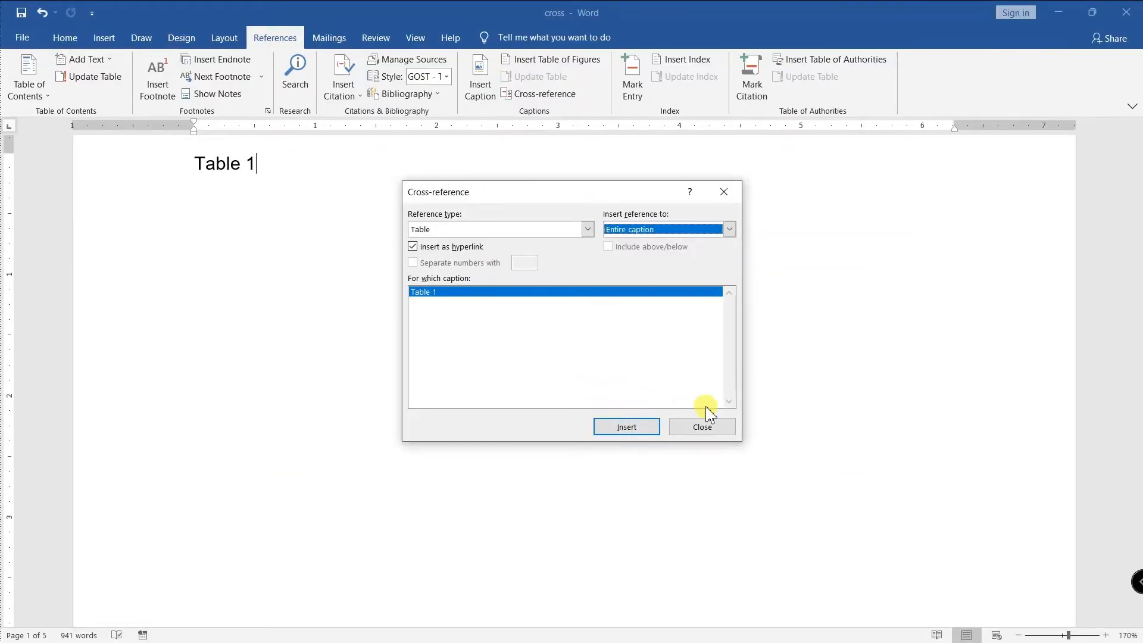
click(712, 424)
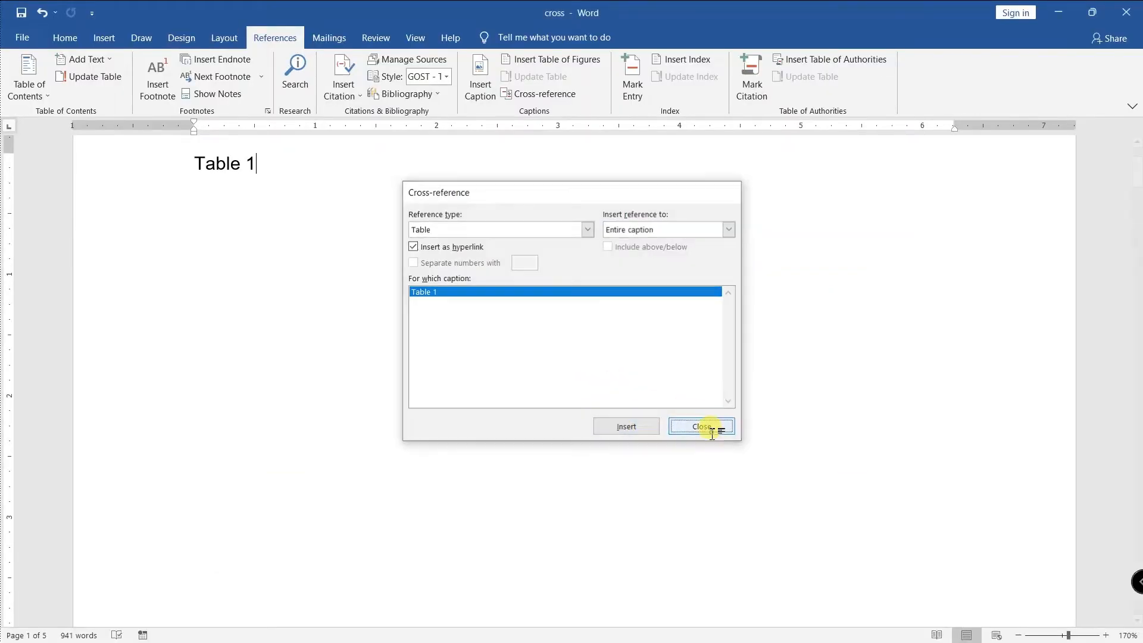
ctrl+click(209, 167)
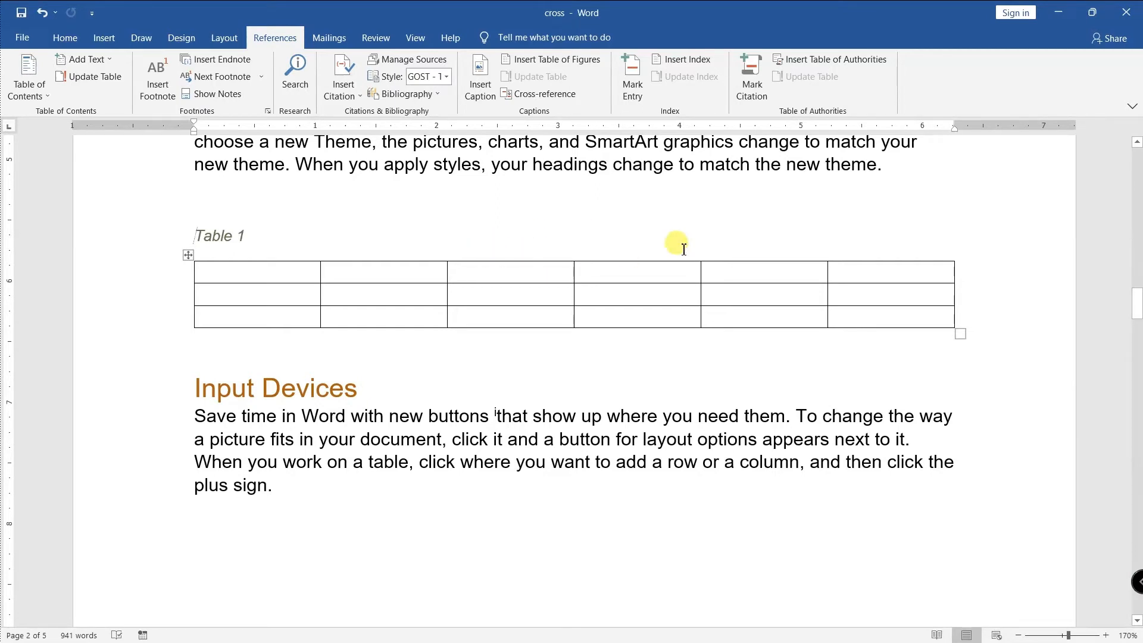
mouse_move(703, 256)
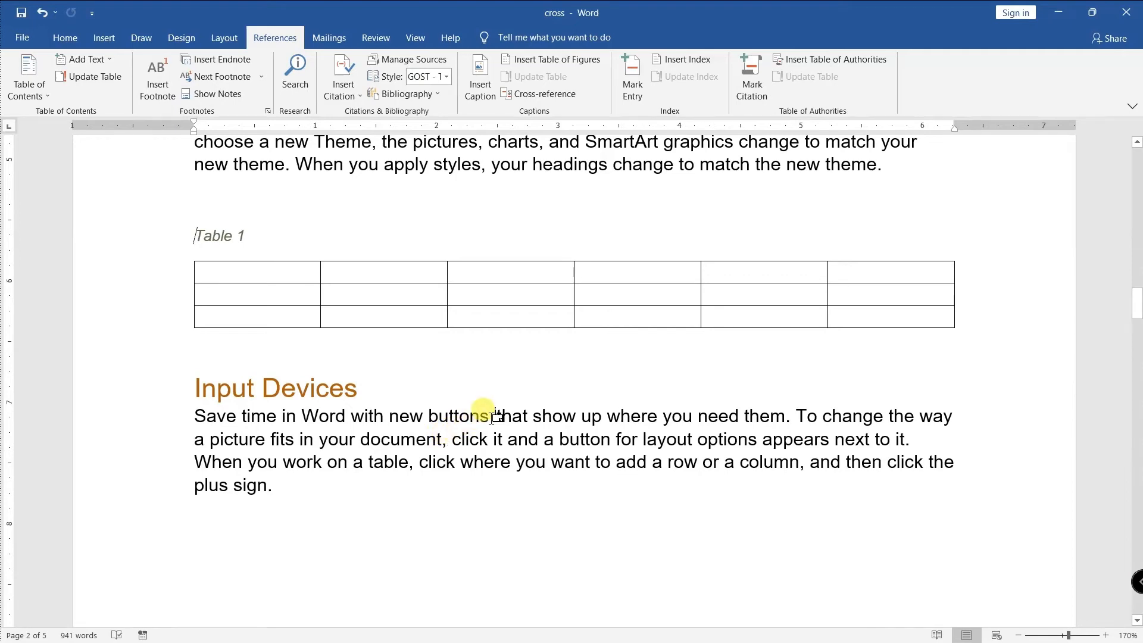
- Mark the word "buttons" in the paragraph below the Input Devices heading as a current-page index entry
scroll(497, 417, up, 3)
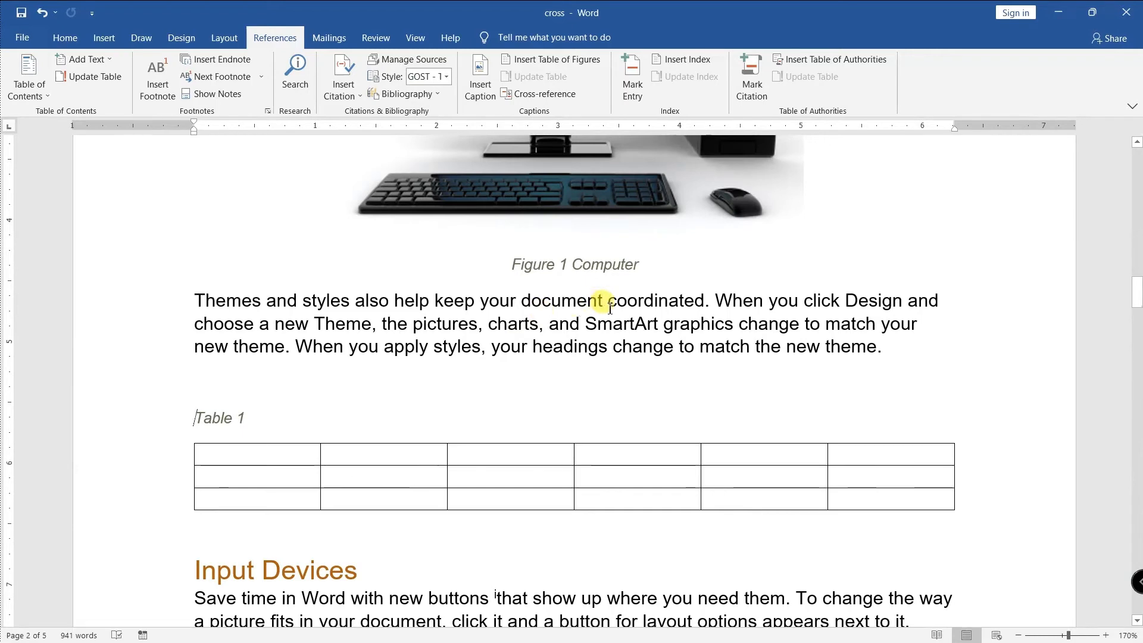
scroll(605, 298, down, 3)
scroll(534, 335, down, 3)
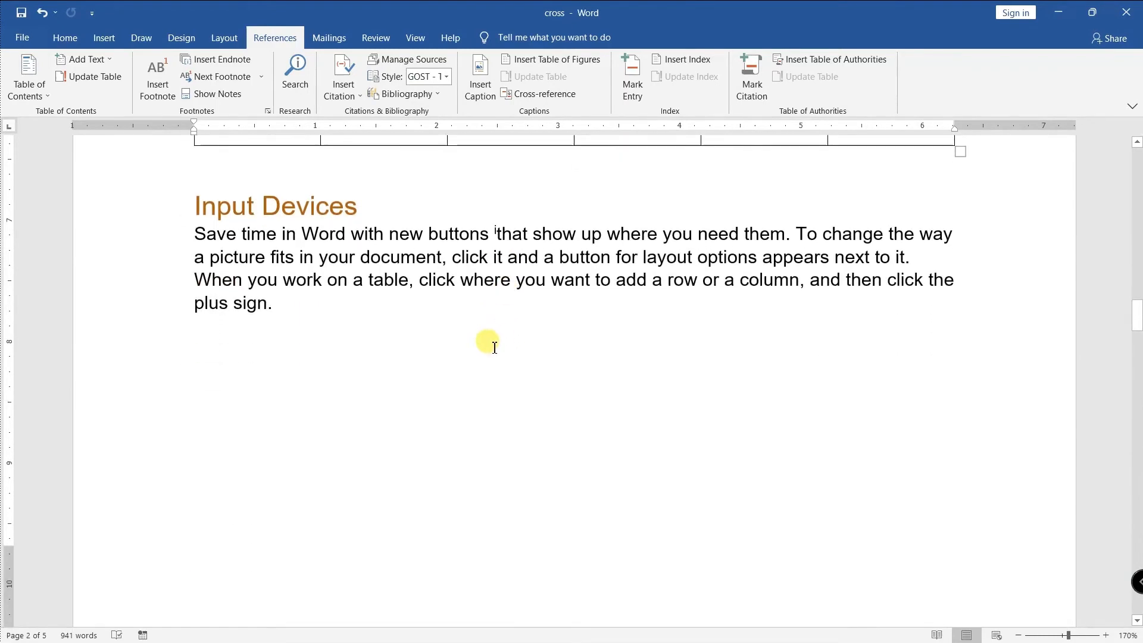
double_click(443, 231)
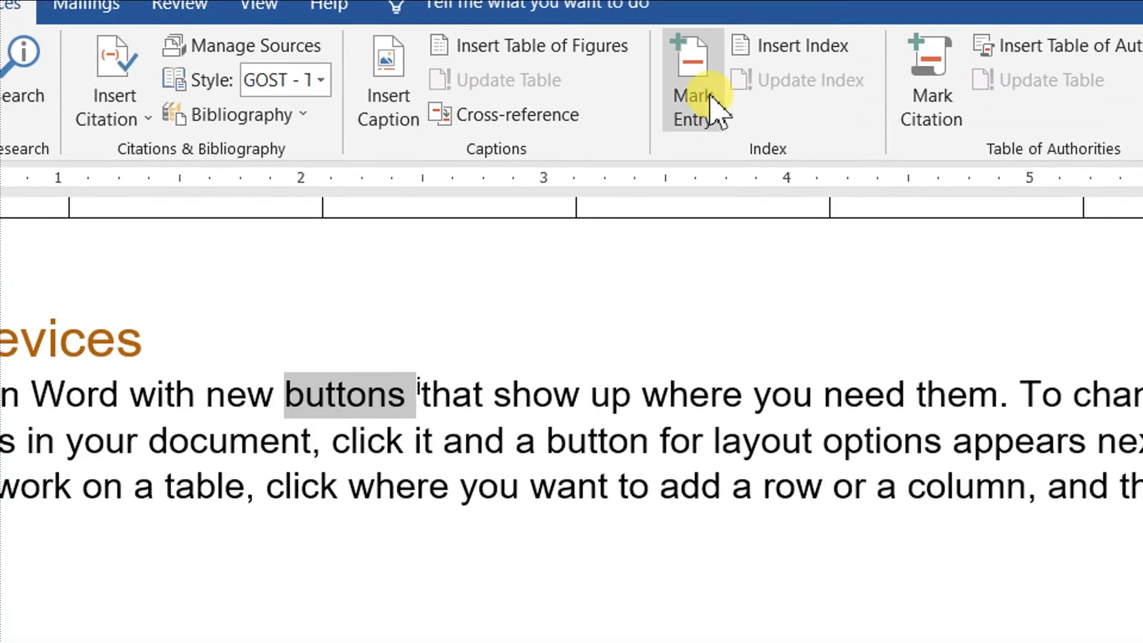
click(634, 83)
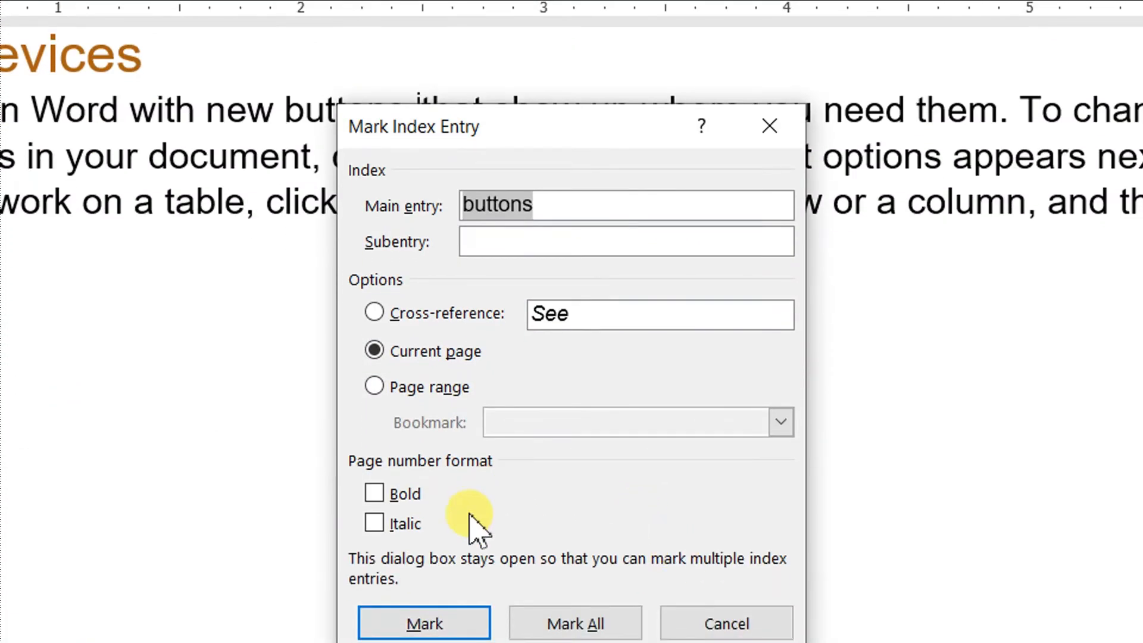
click(424, 546)
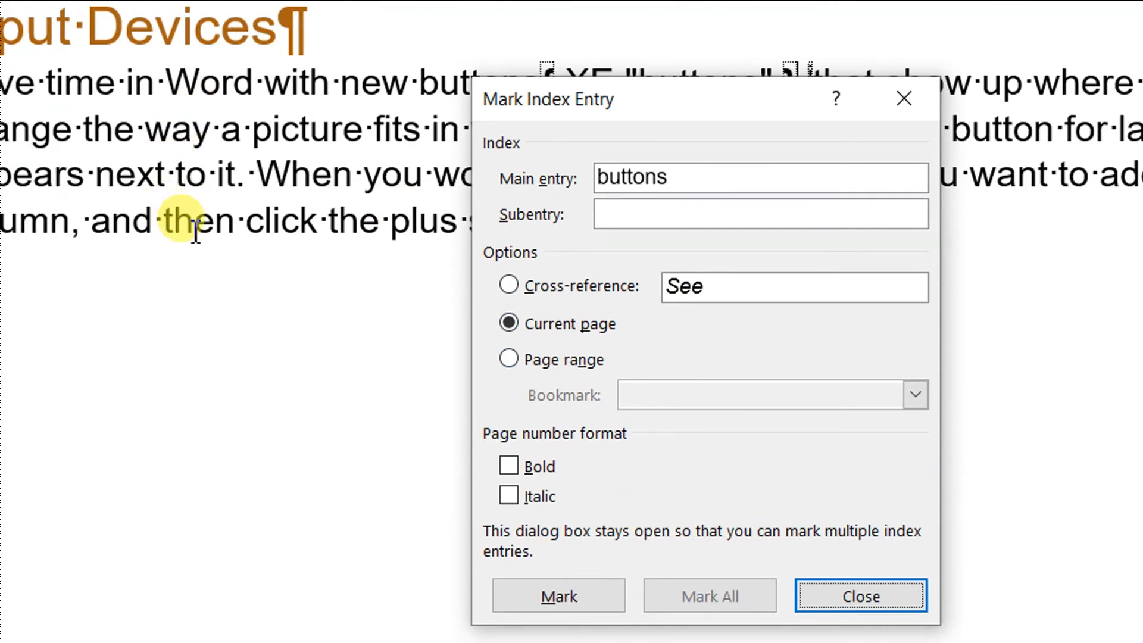
- Mark the word "then" at the end of the Input Devices paragraph as a current-page index entry
double_click(196, 229)
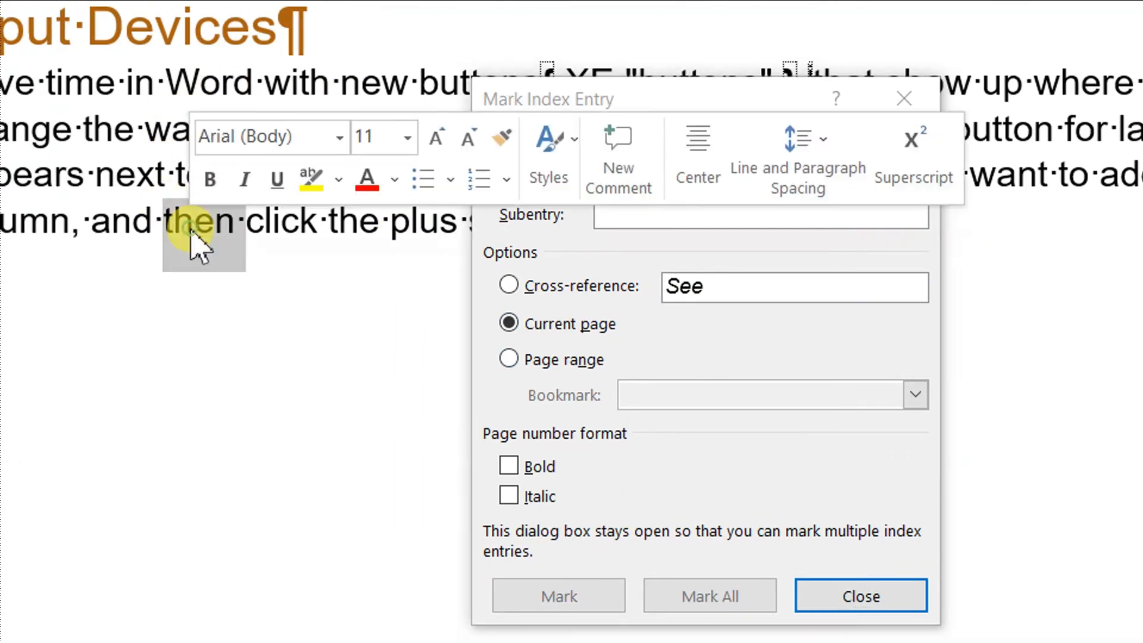
click(666, 491)
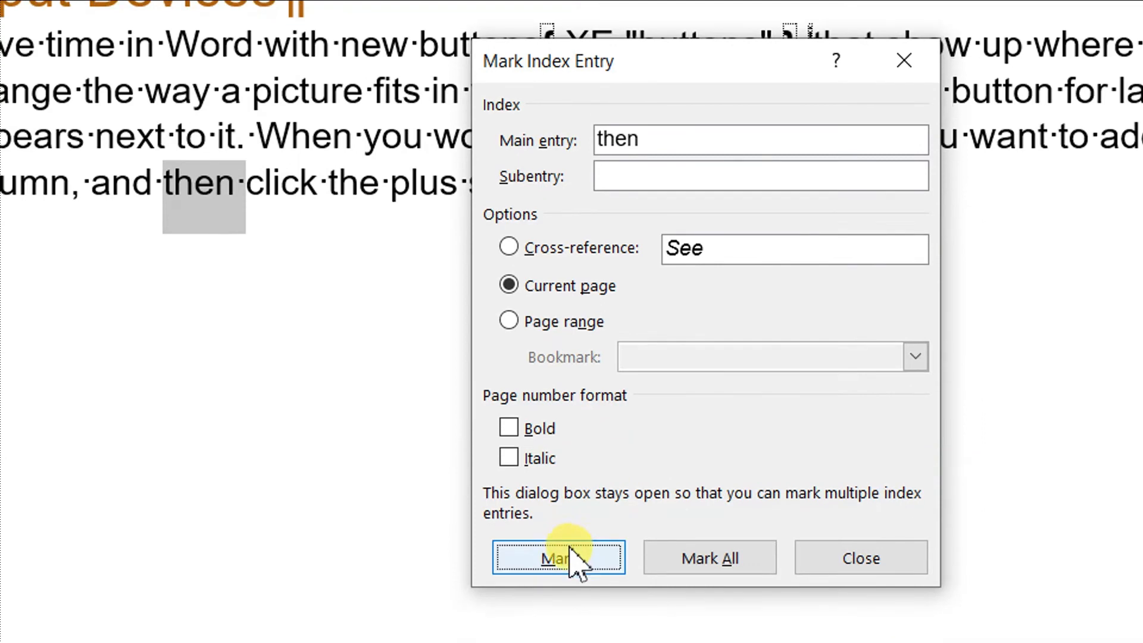
click(571, 556)
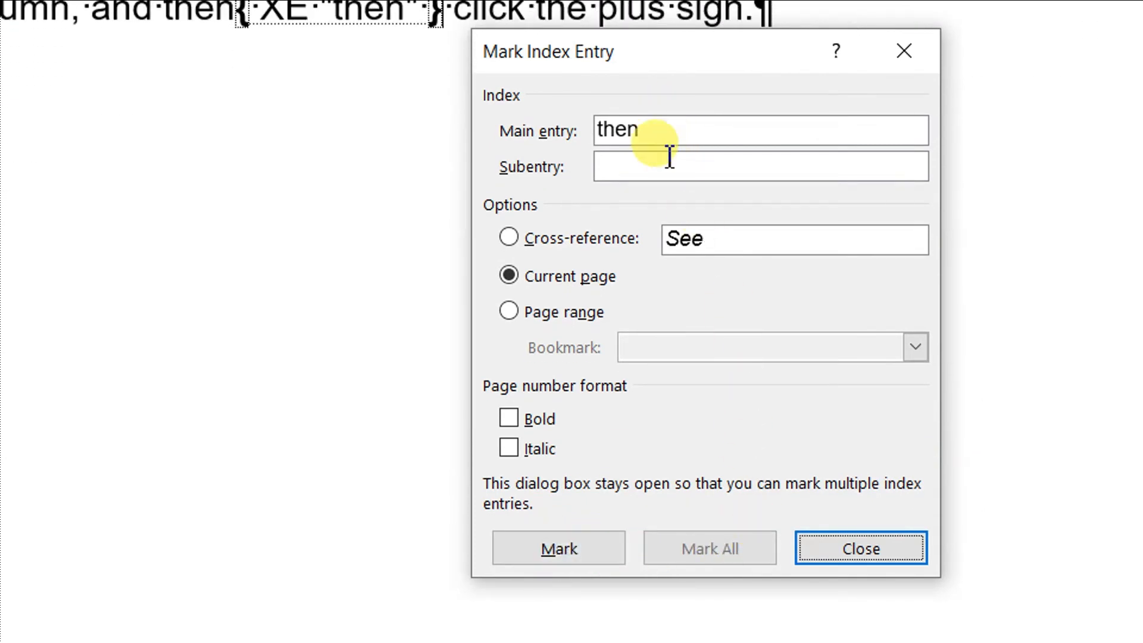
- Mark the word "document" in the first paragraph under the Processor heading as an index entry with a bold page number
scroll(928, 130, down, 4)
scroll(919, 132, down, 7)
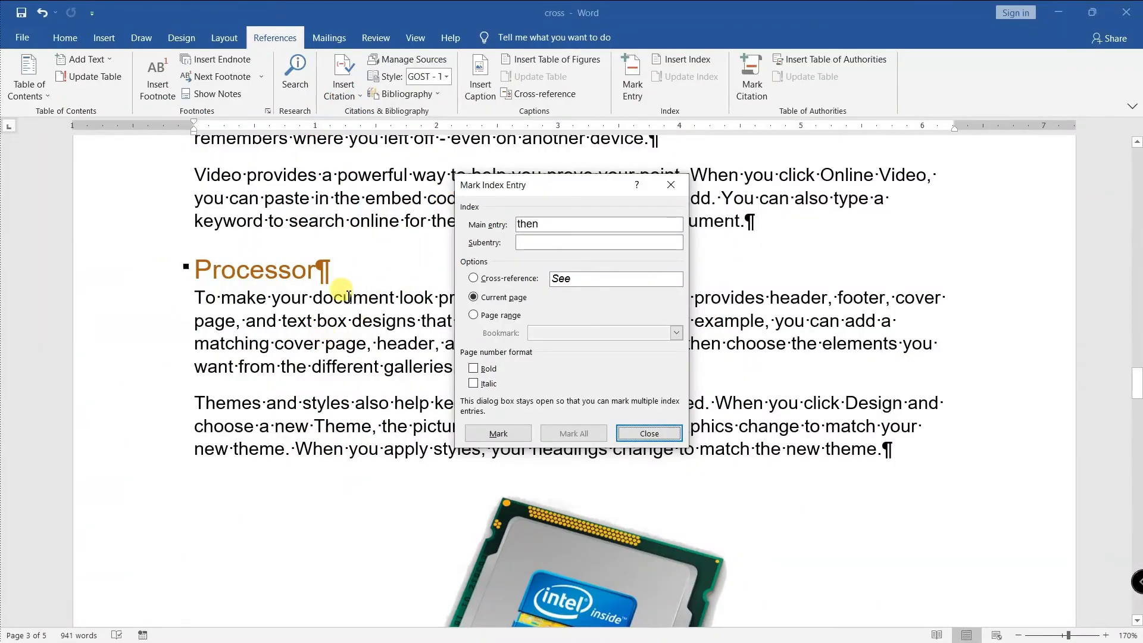
double_click(347, 296)
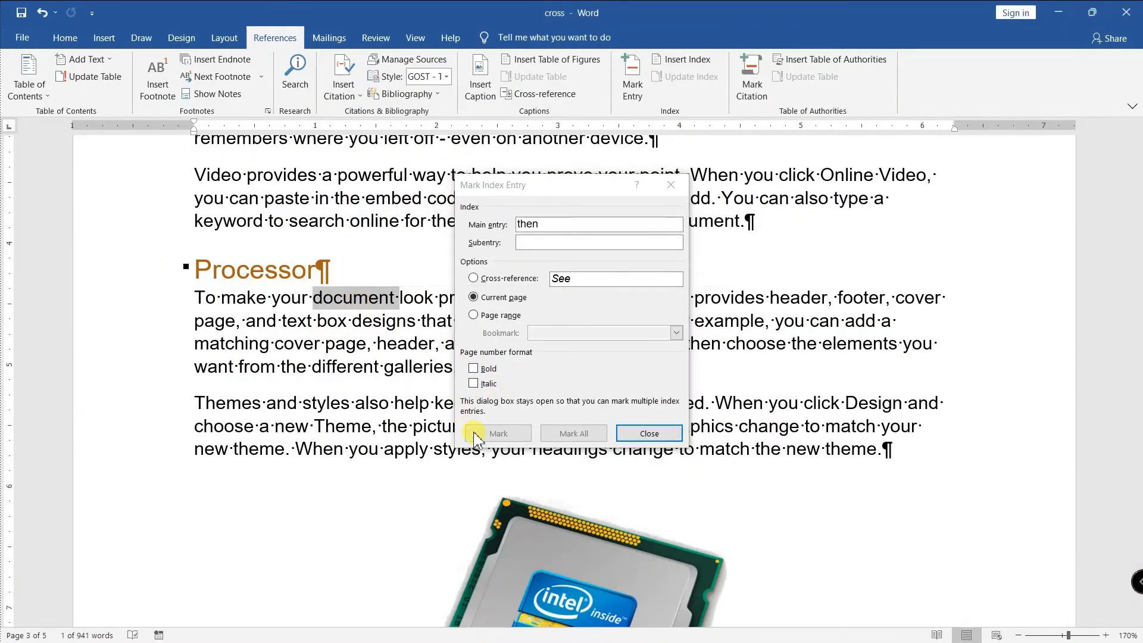
click(603, 407)
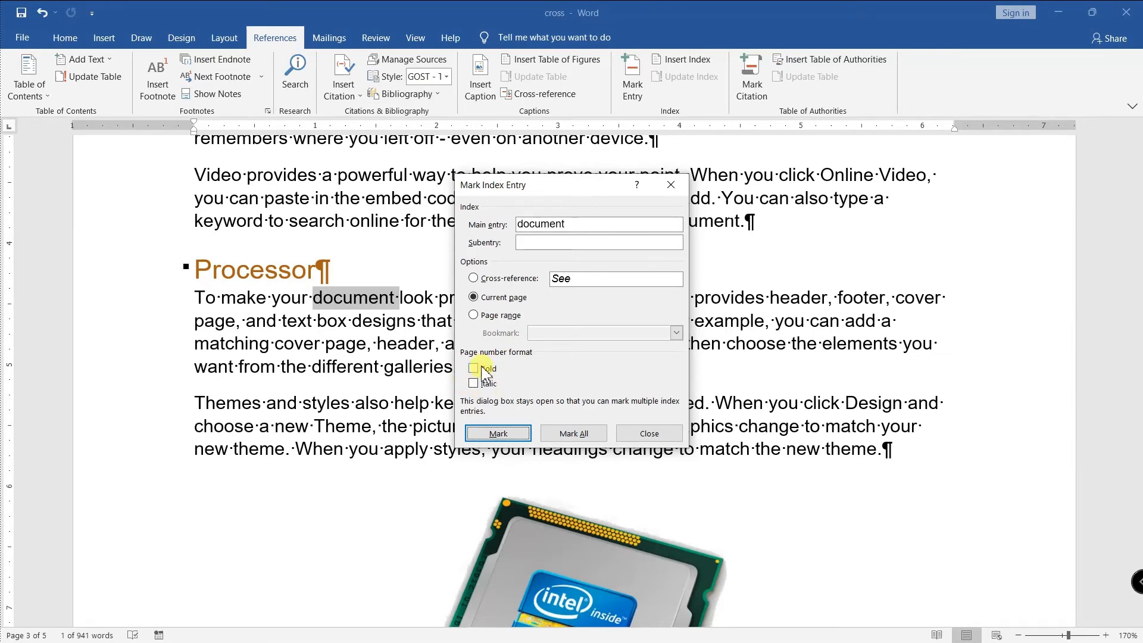
click(497, 434)
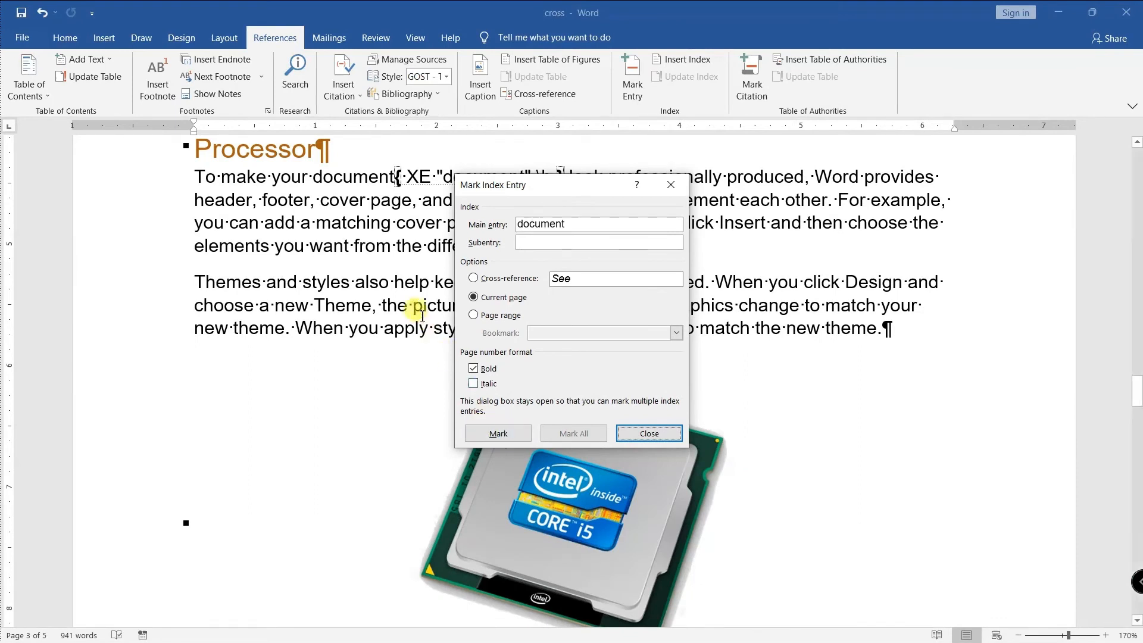
- Mark the word "Theme" in the second Processor paragraph as an index entry with an italic page number, then finish marking entries
double_click(343, 310)
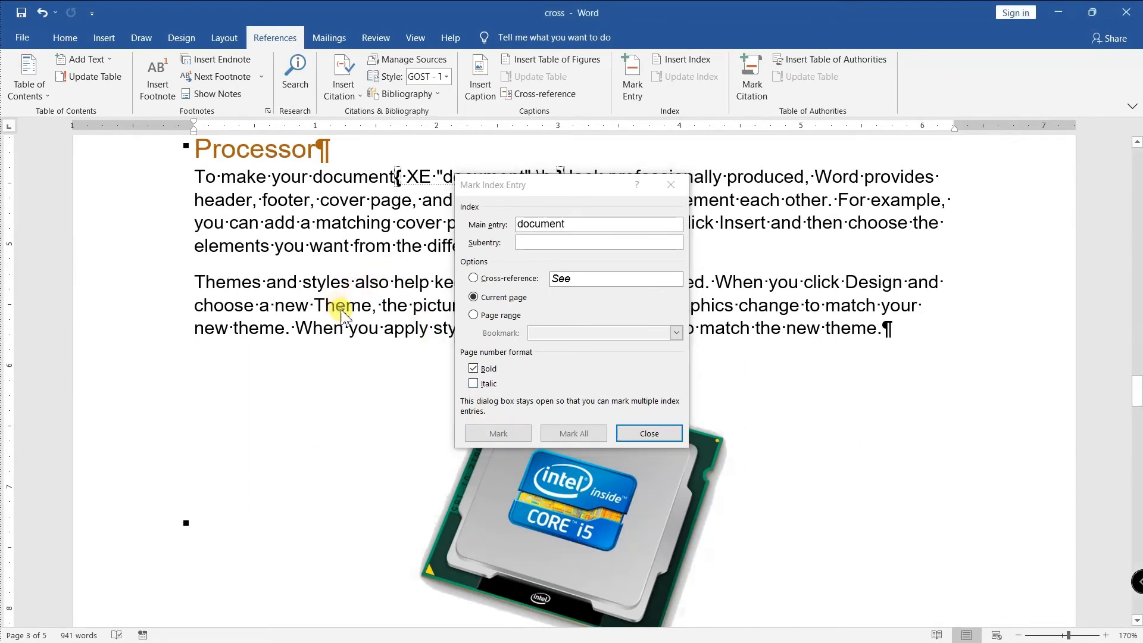
click(551, 409)
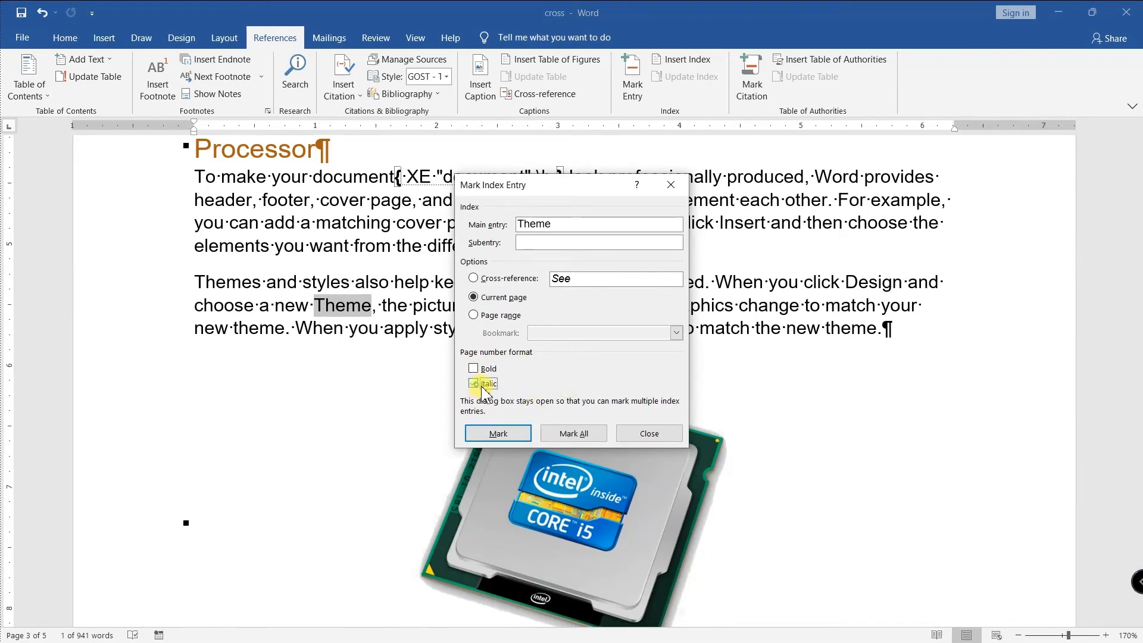
click(498, 433)
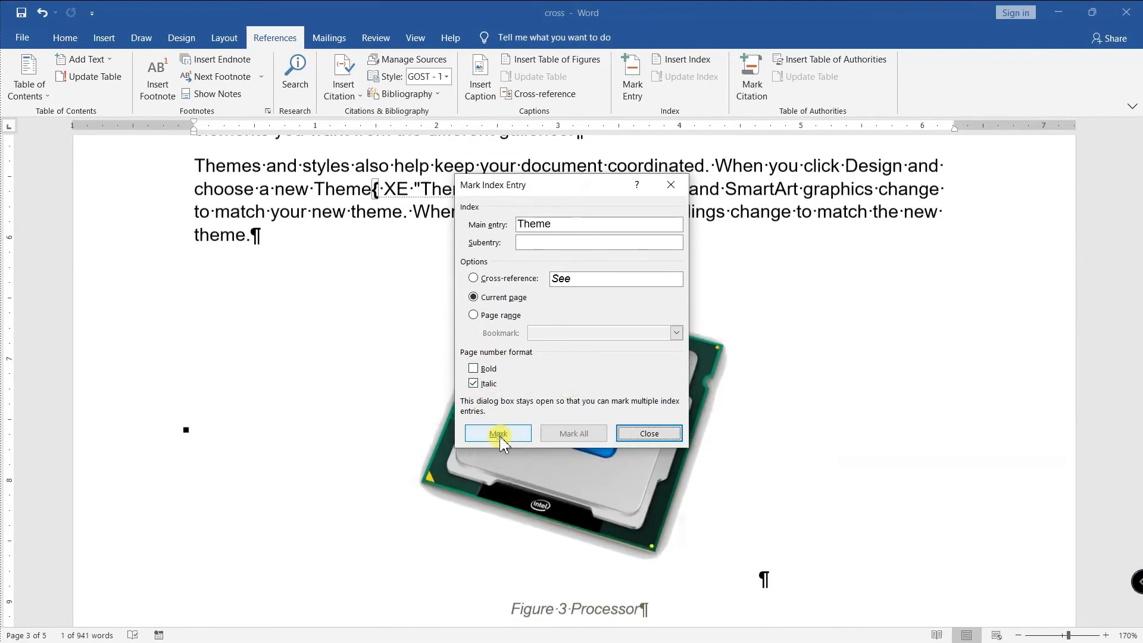
click(644, 431)
- Go to the last page of the document and hide the formatting marks
scroll(615, 445, down, 15)
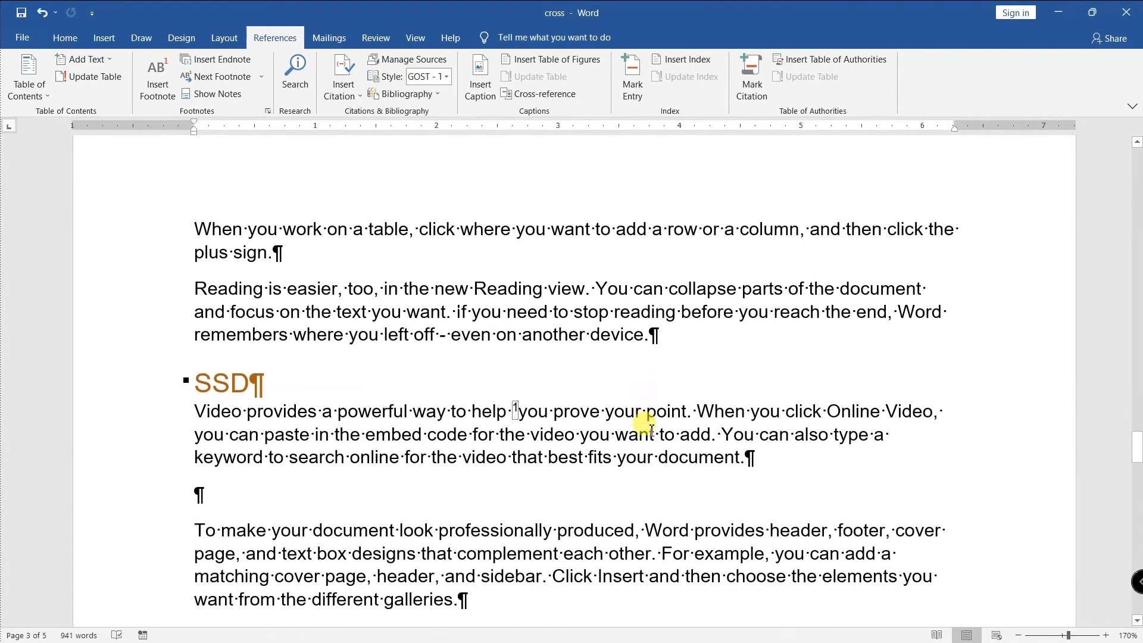
scroll(647, 424, down, 5)
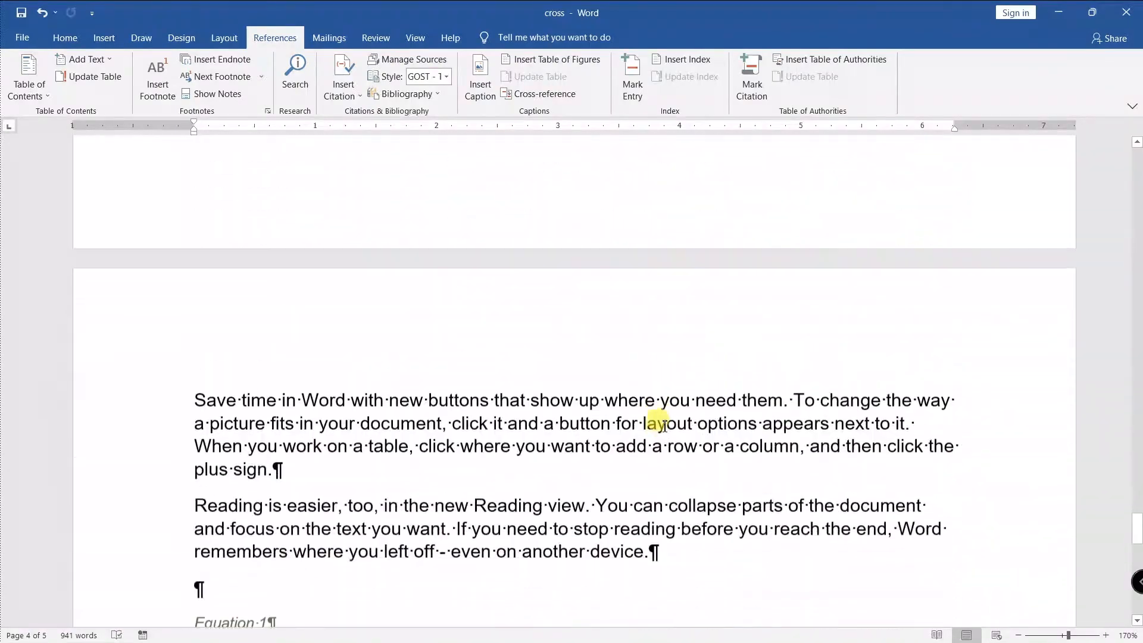
scroll(655, 420, down, 5)
scroll(671, 419, down, 3)
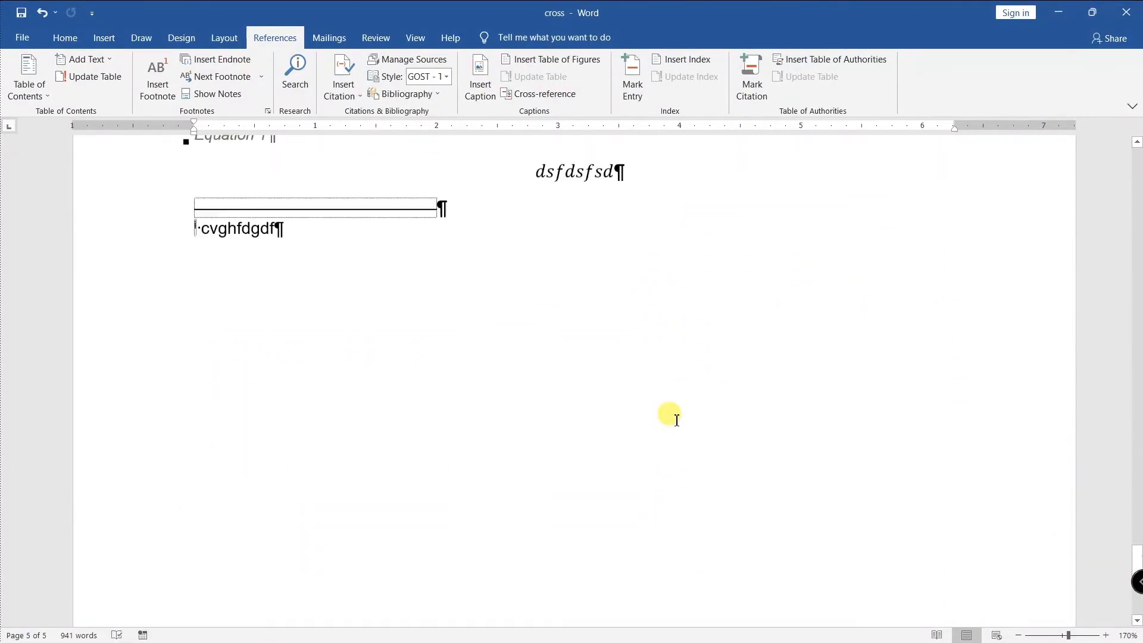
scroll(671, 415, up, 6)
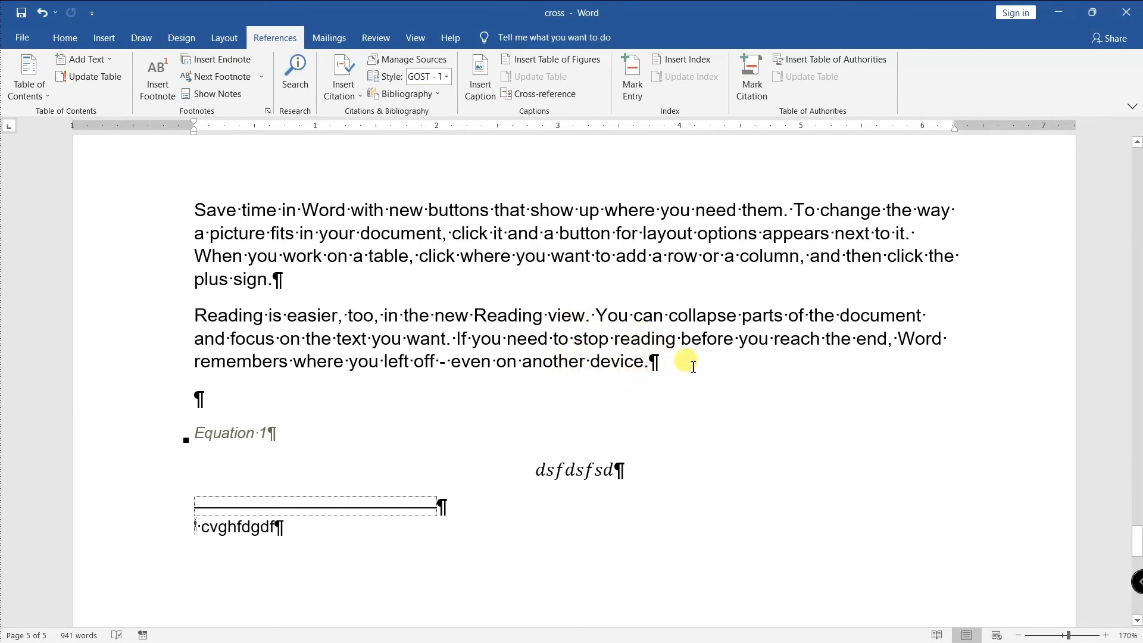
key(ctrl+shift+8)
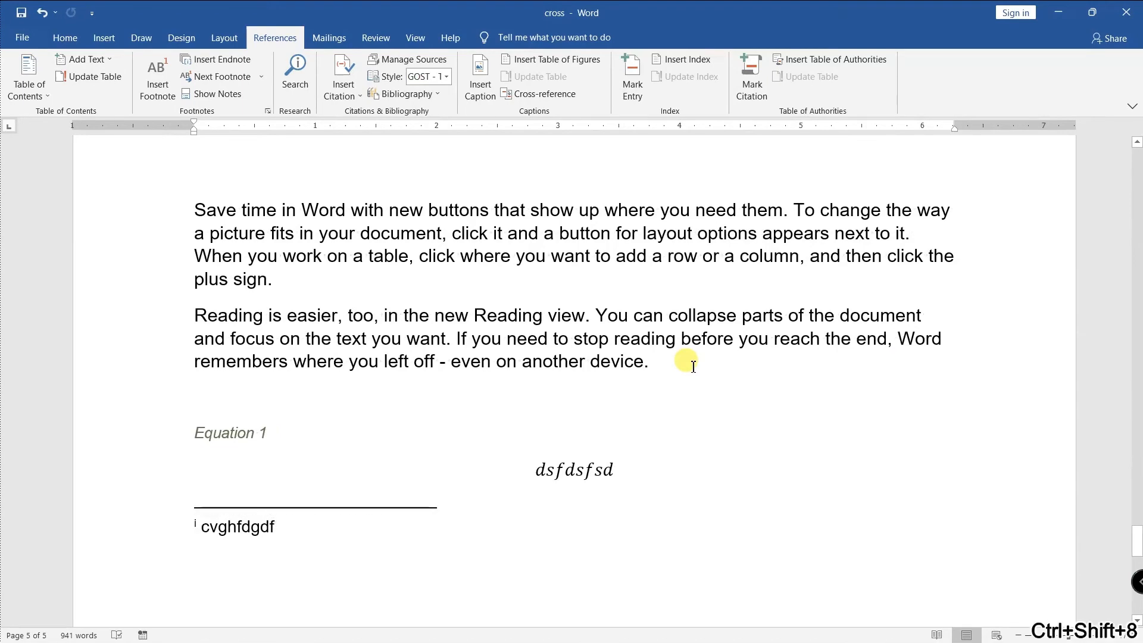
- Insert an indented two-column index with right-aligned page numbers and a dotted tab leader on a new line below the equation
scroll(448, 301, up, 6)
scroll(440, 299, down, 6)
scroll(448, 301, down, 3)
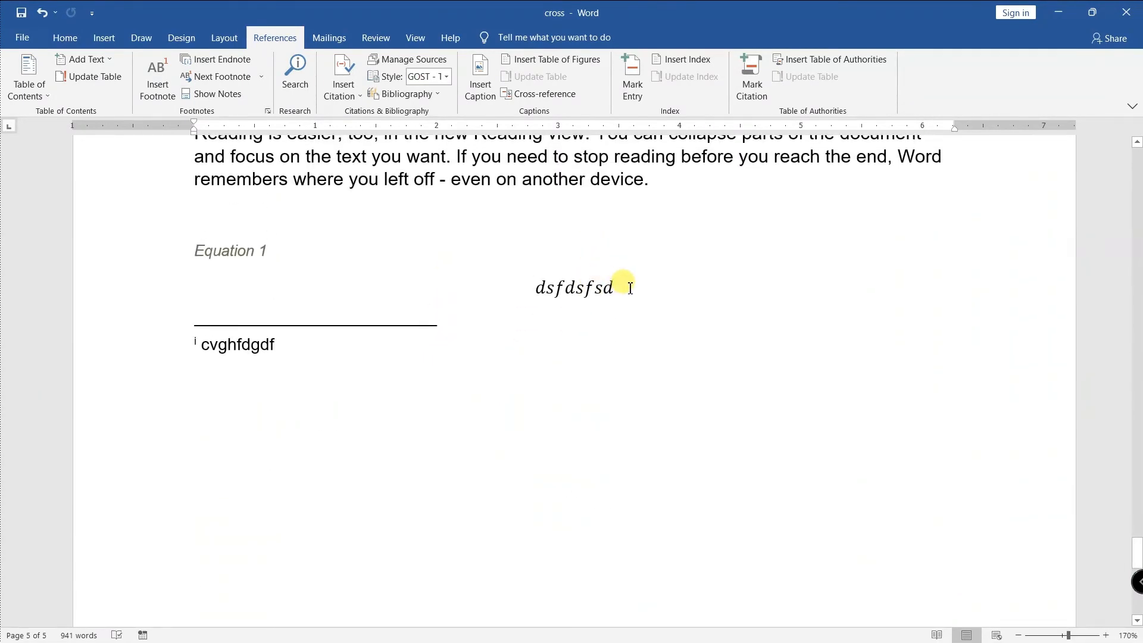
click(628, 286)
key(Return)
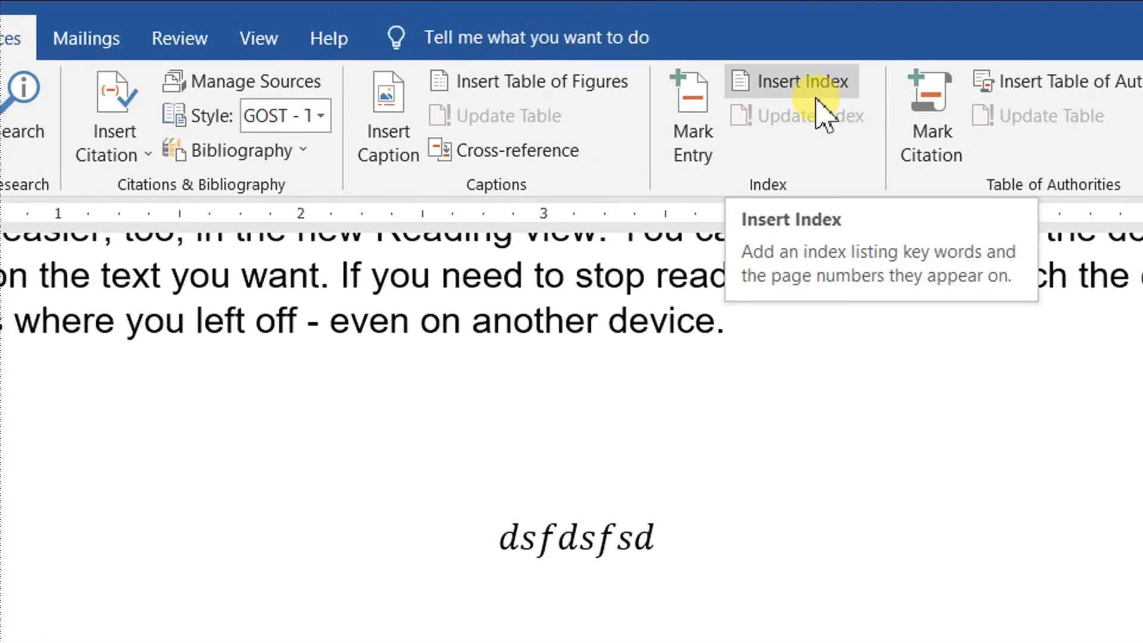
click(817, 98)
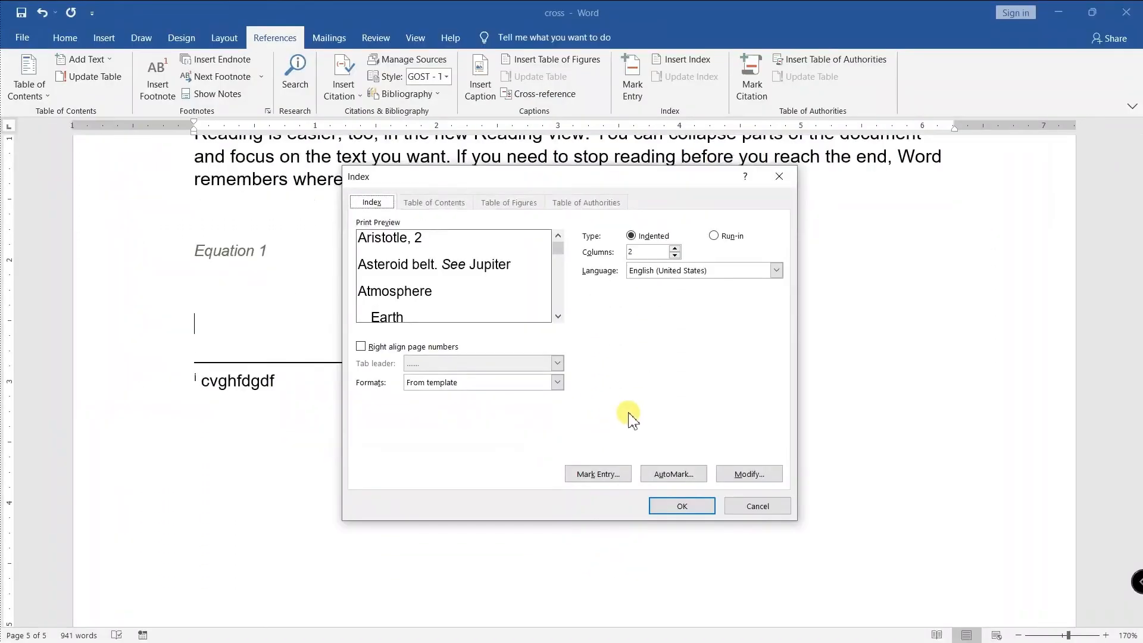
click(381, 347)
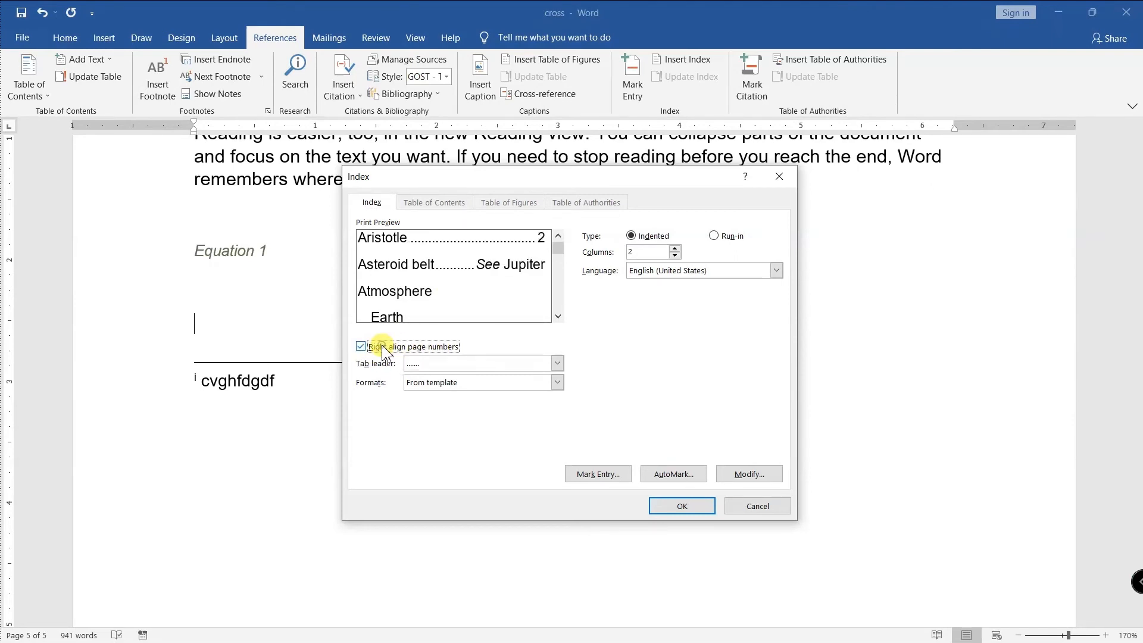
click(671, 507)
click(223, 404)
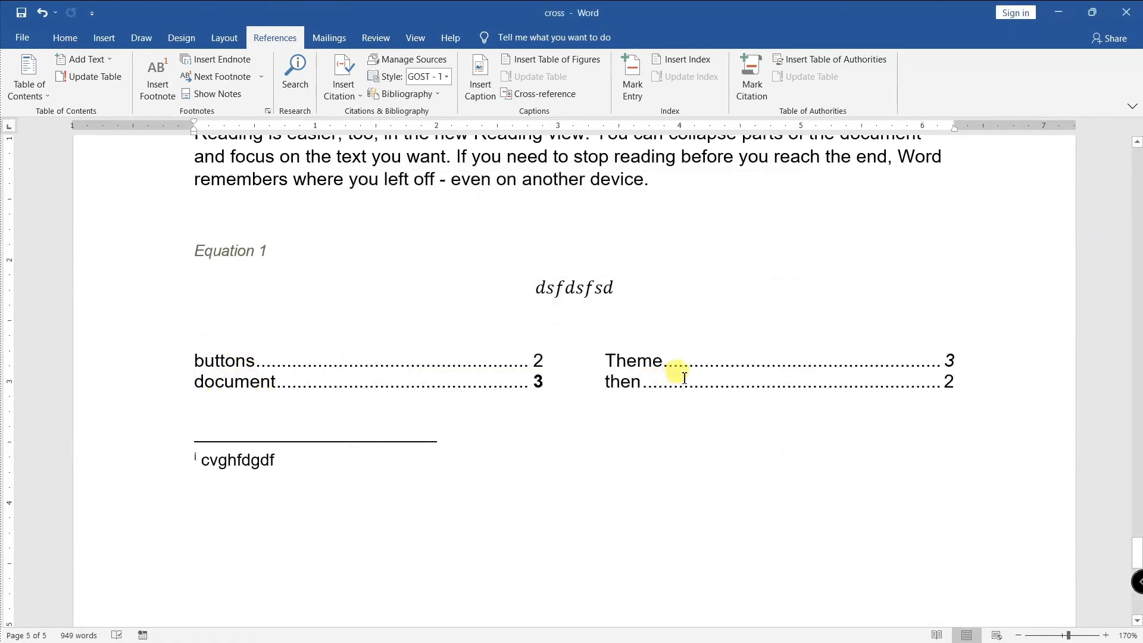
click(652, 366)
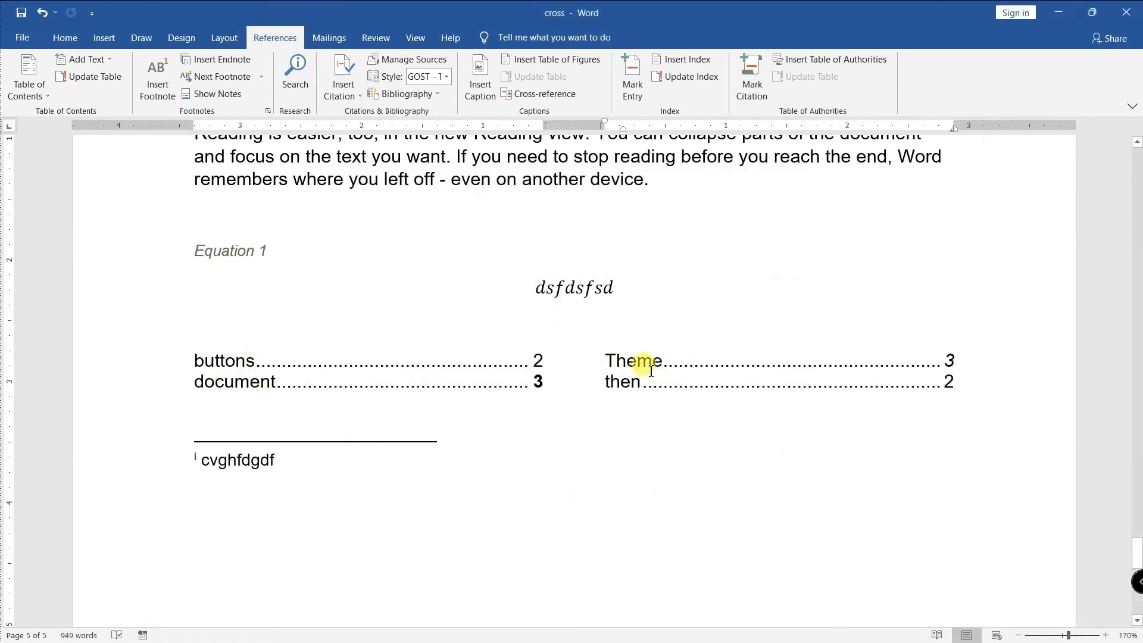
- Mark the word "Reading" before "view" in the last paragraph above Equation 1 as an index entry, then hide the formatting marks
scroll(540, 322, up, 3)
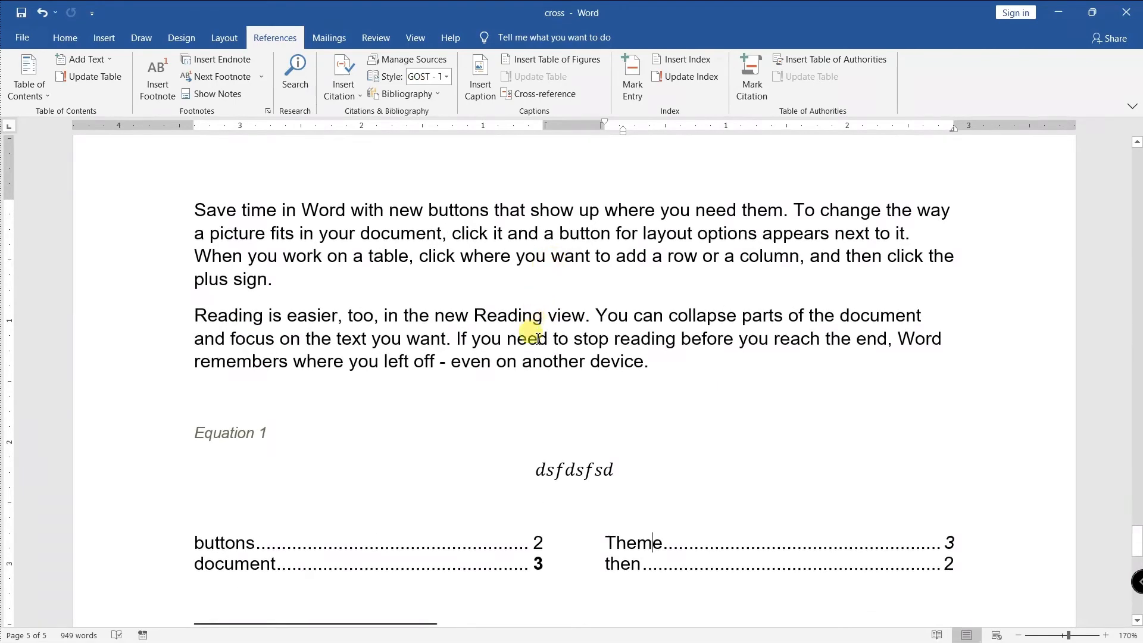
double_click(494, 321)
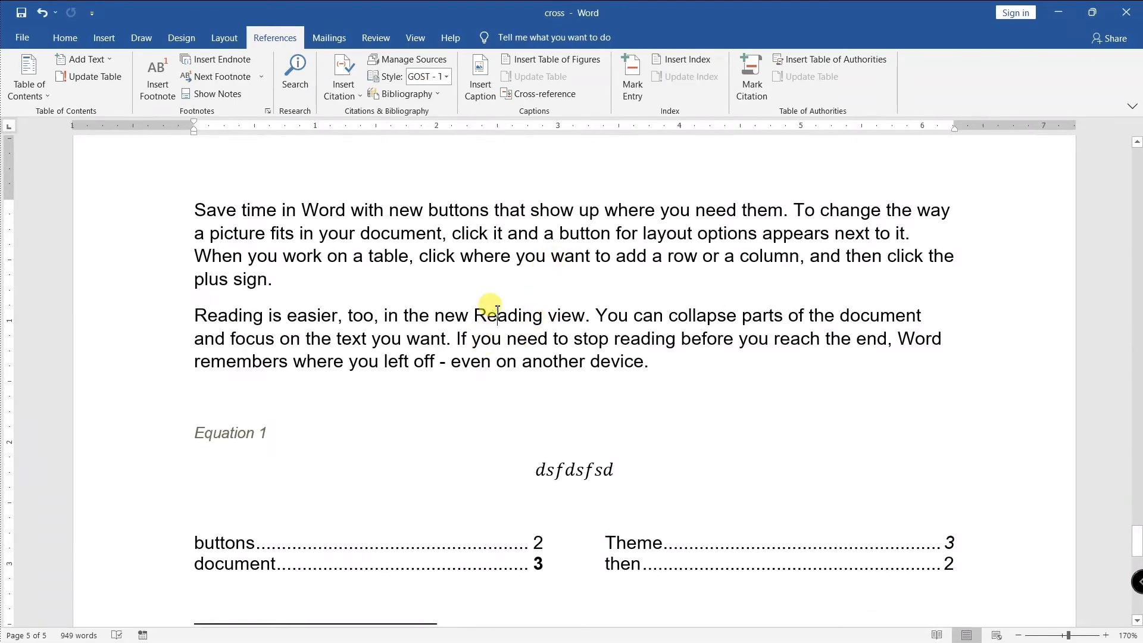
click(634, 83)
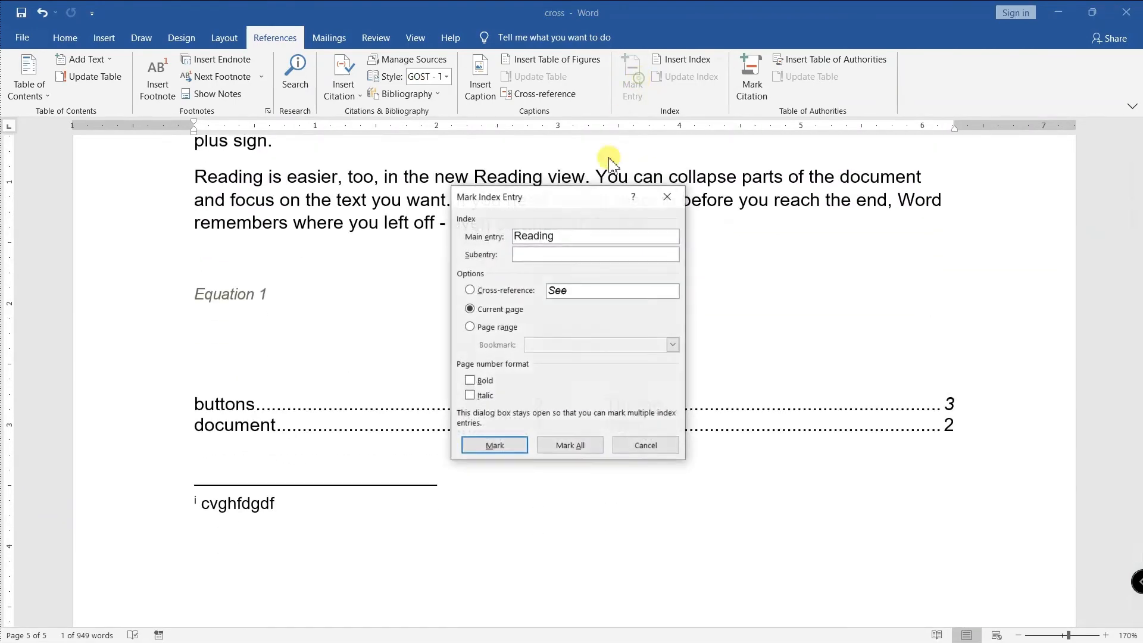
click(494, 445)
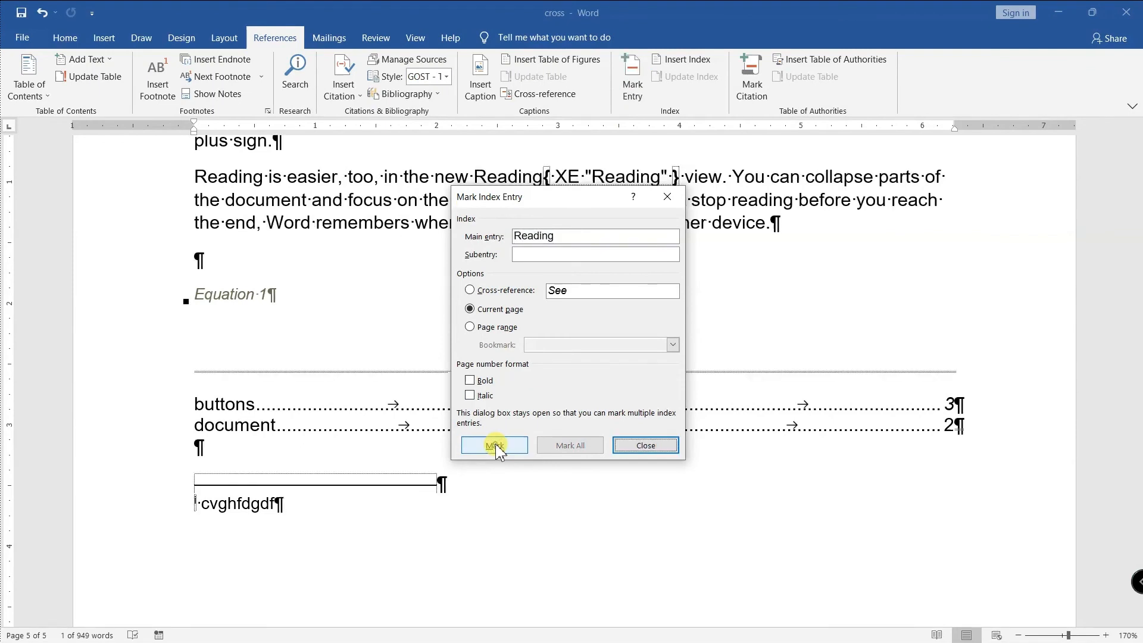
click(651, 447)
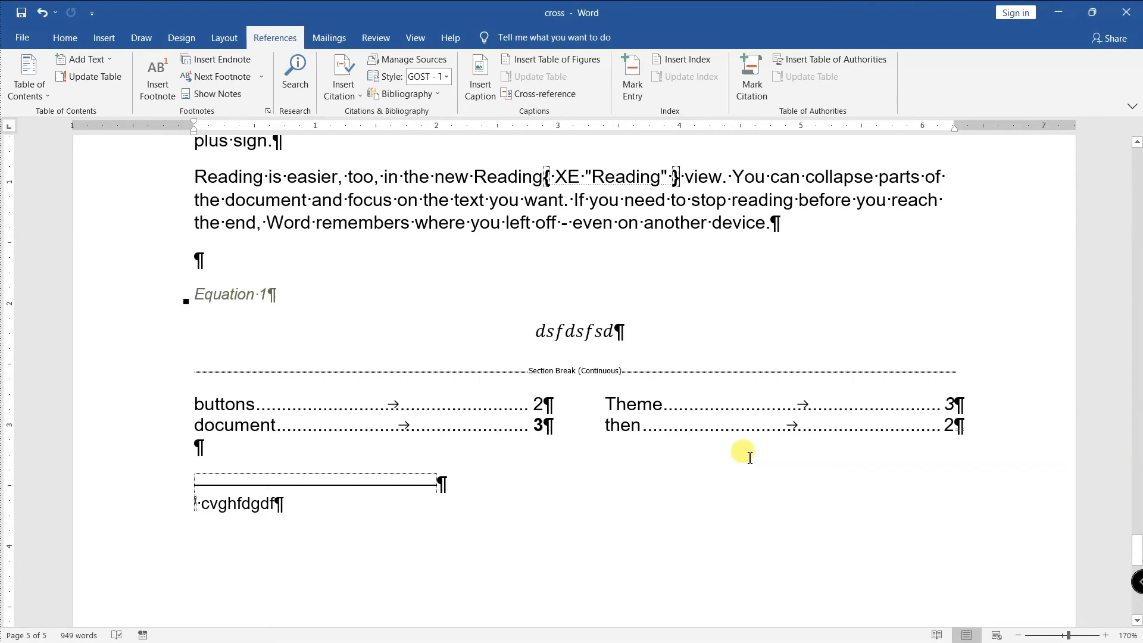
key(ctrl+shift+8)
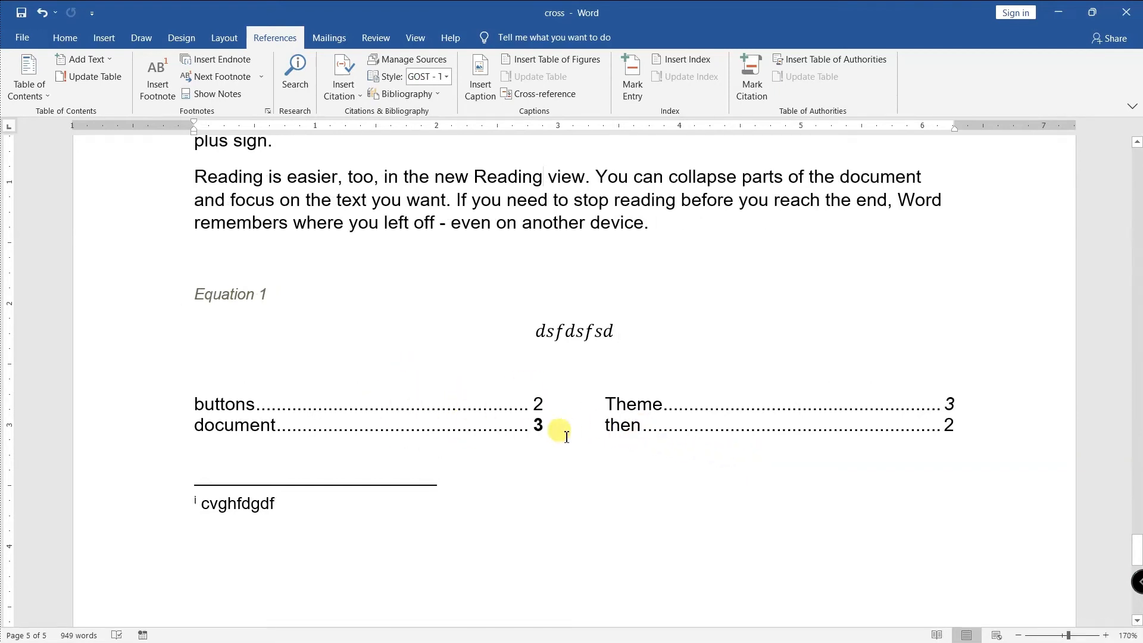
- Update the index at the end of the document to include the newly marked entry
click(488, 426)
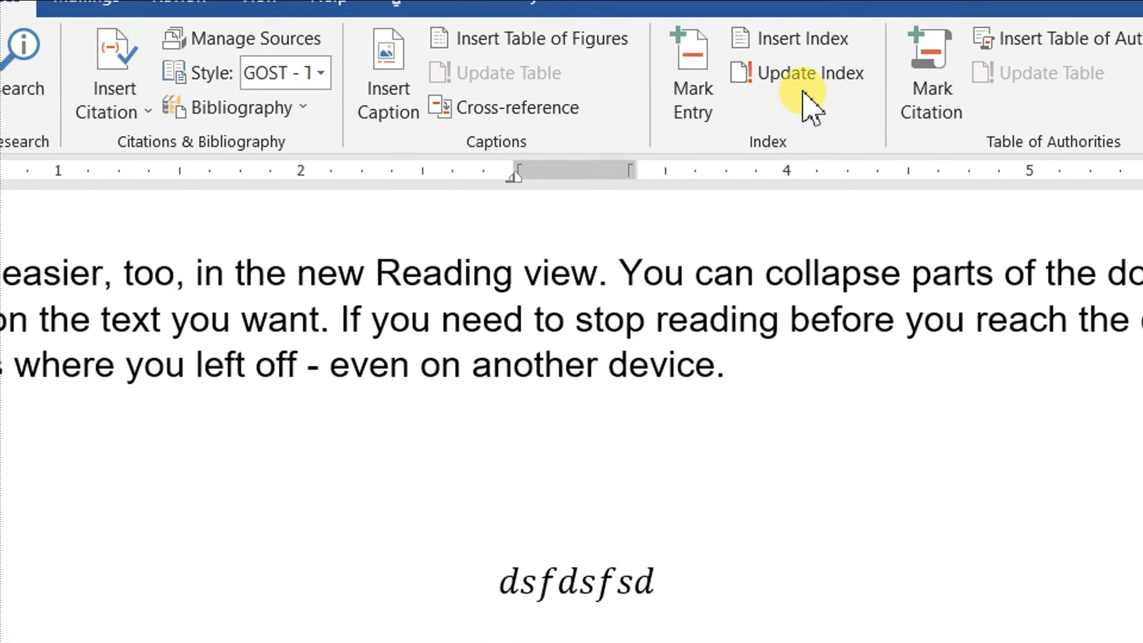
click(802, 99)
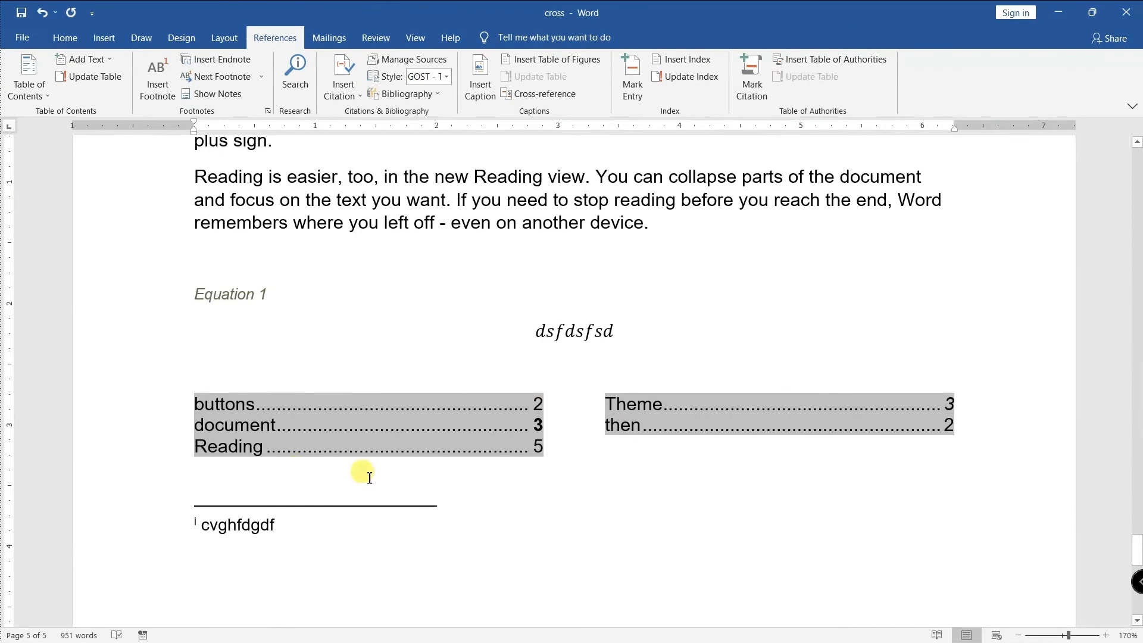
click(276, 494)
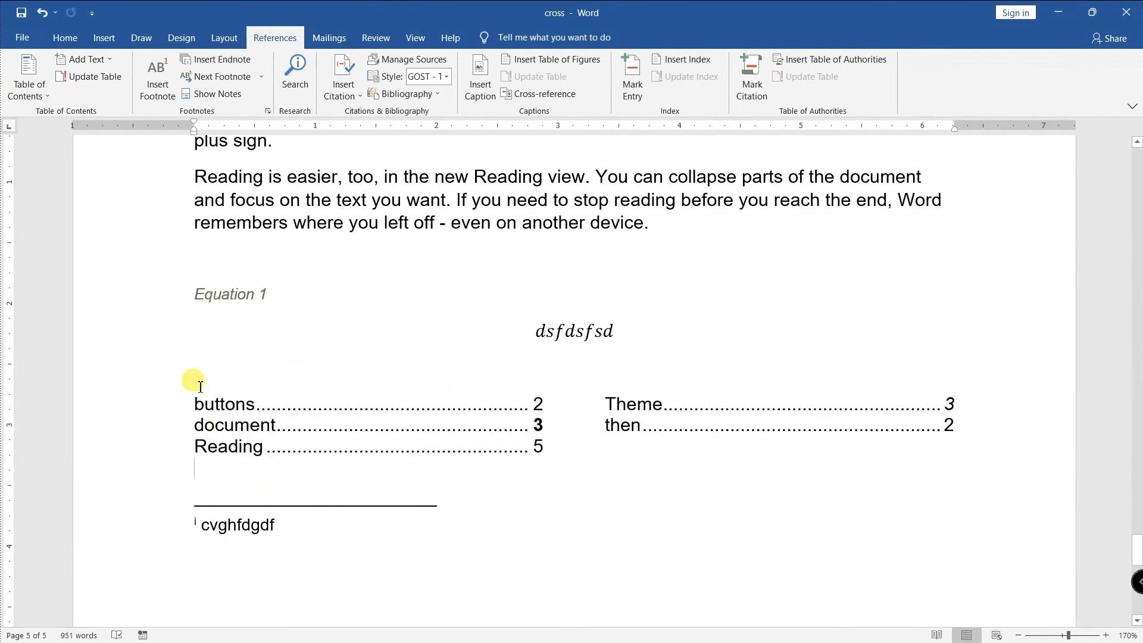
drag(200, 408, 1000, 401)
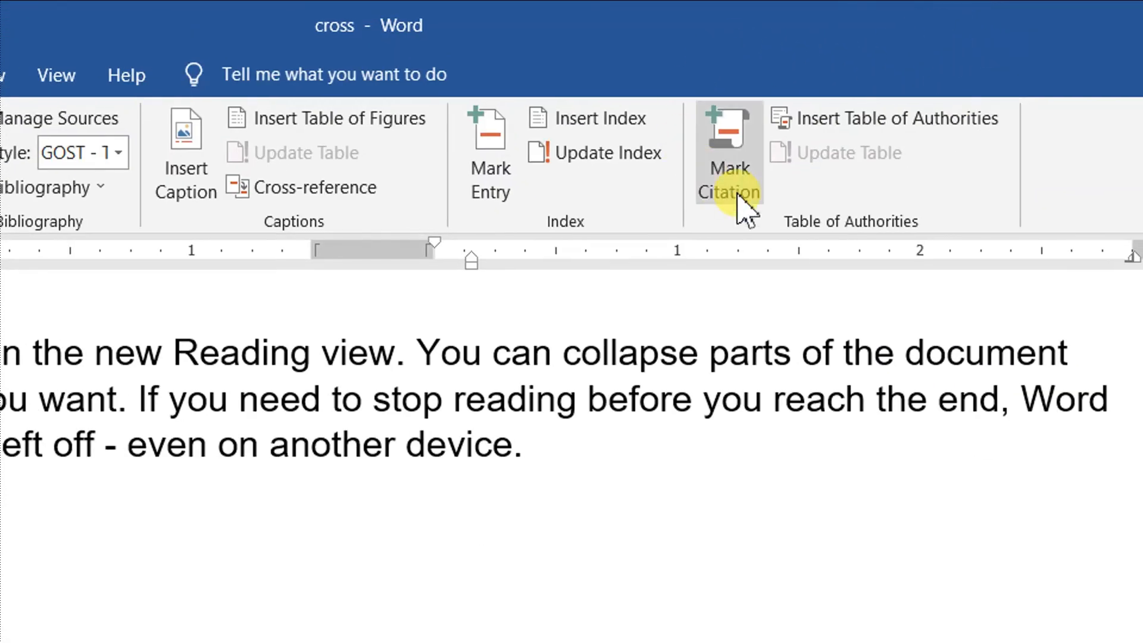
click(742, 185)
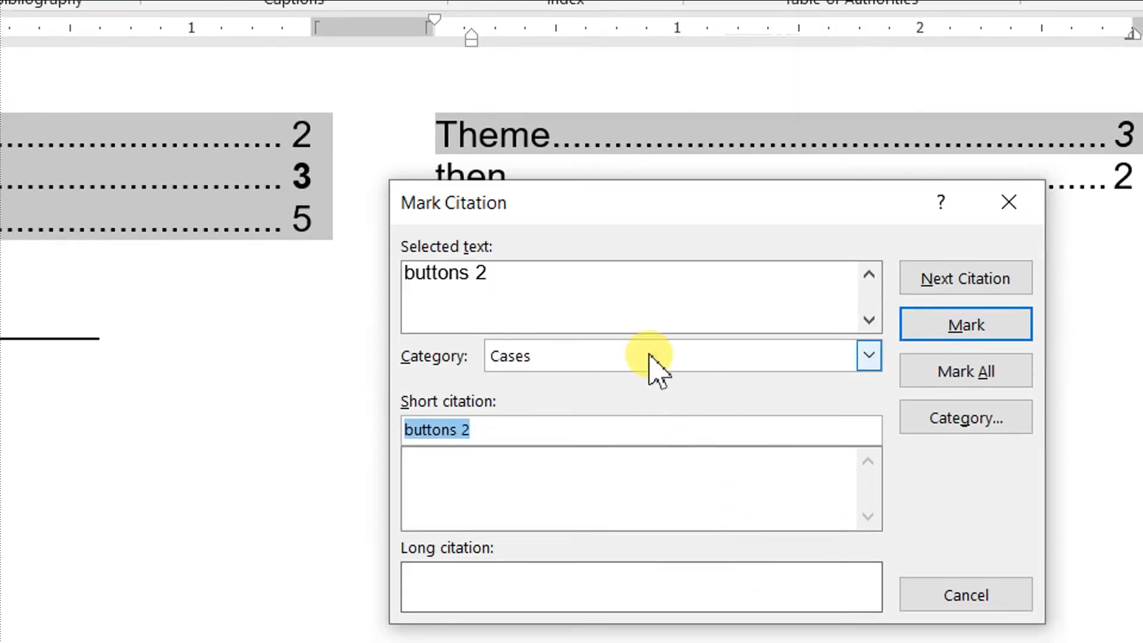
click(648, 353)
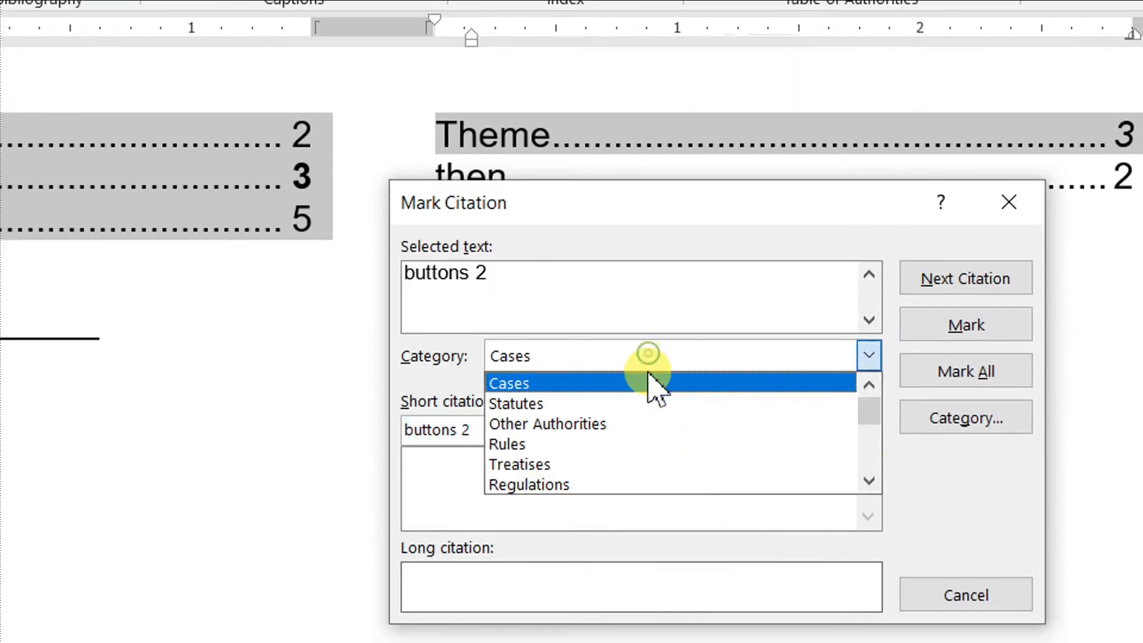
scroll(674, 435, down, 1)
scroll(674, 452, up, 1)
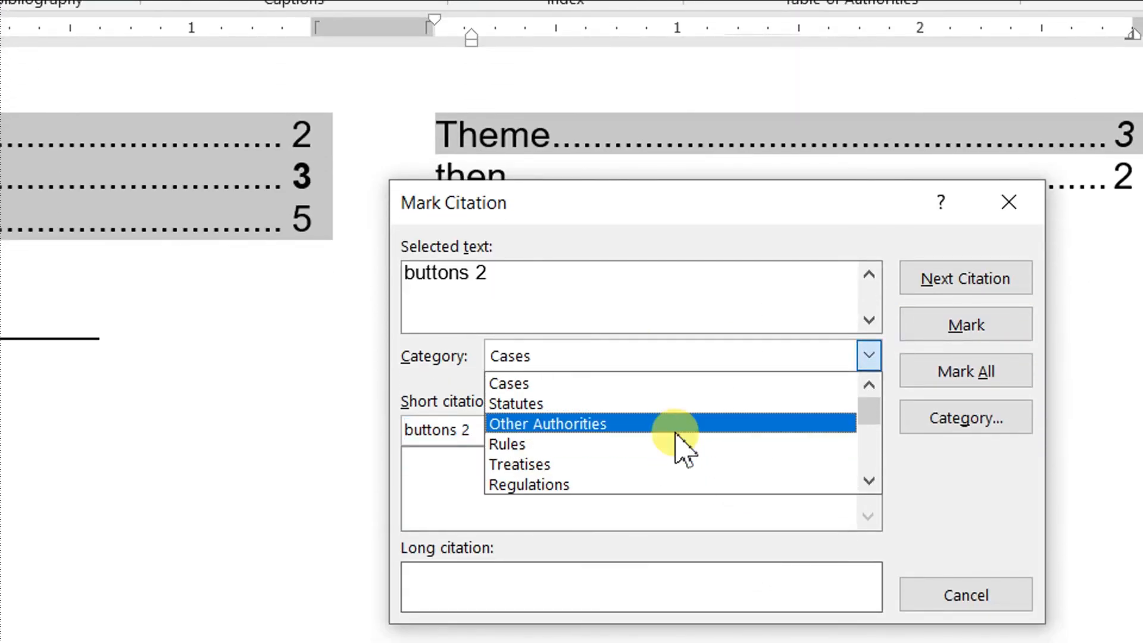
click(972, 207)
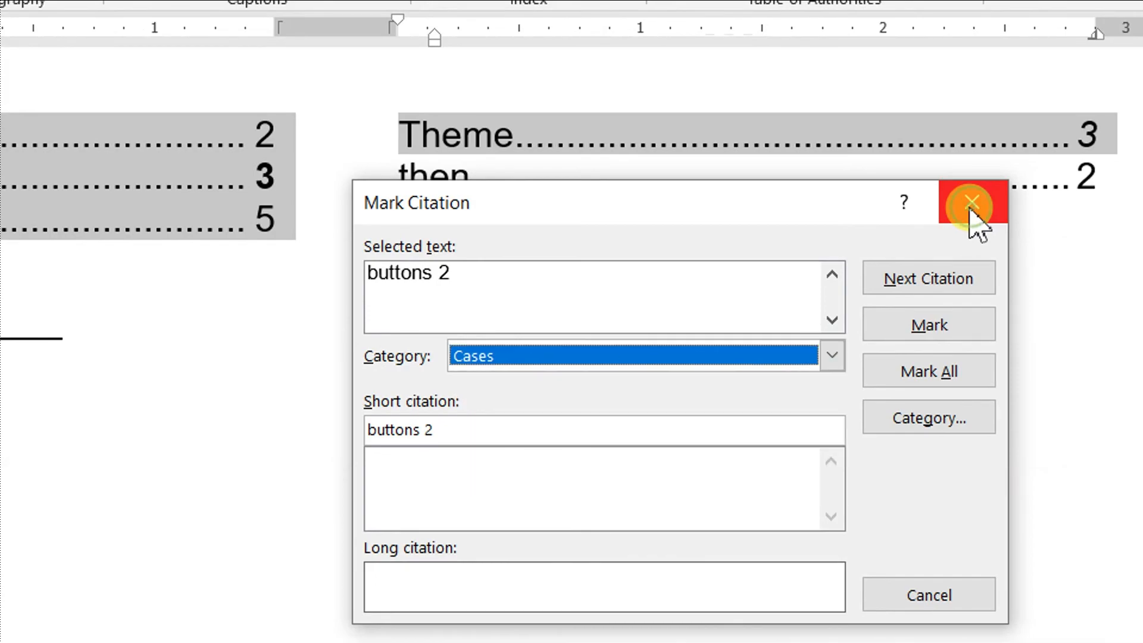
click(974, 208)
- Mark the word "Reading" before "view" in the paragraph above the SSD heading as a citation in the Cases category
scroll(470, 311, up, 12)
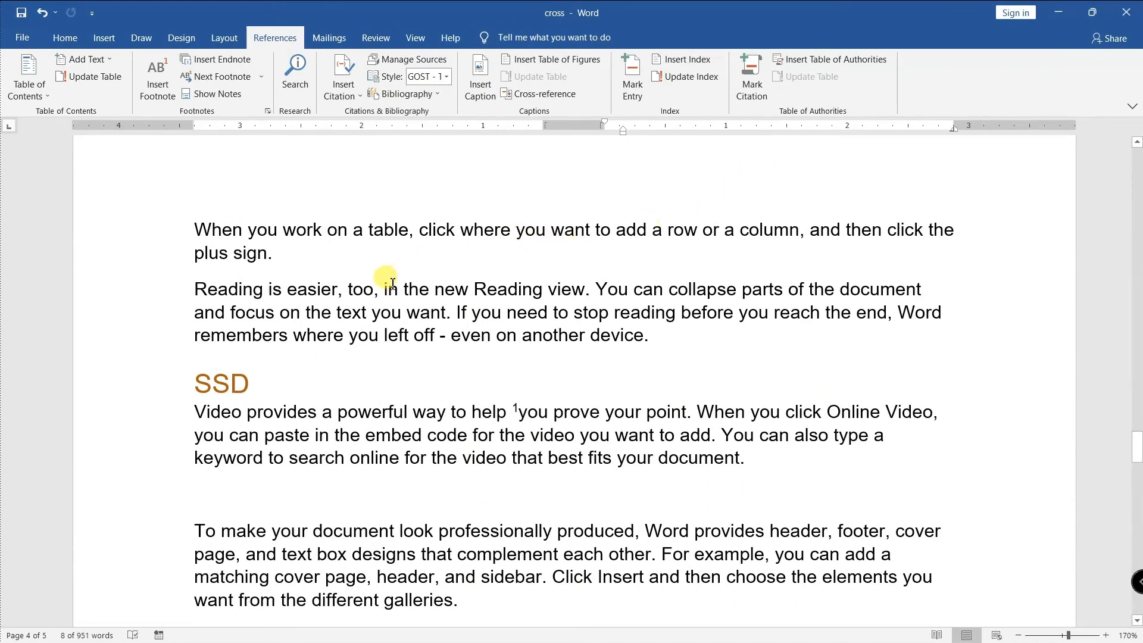
double_click(512, 292)
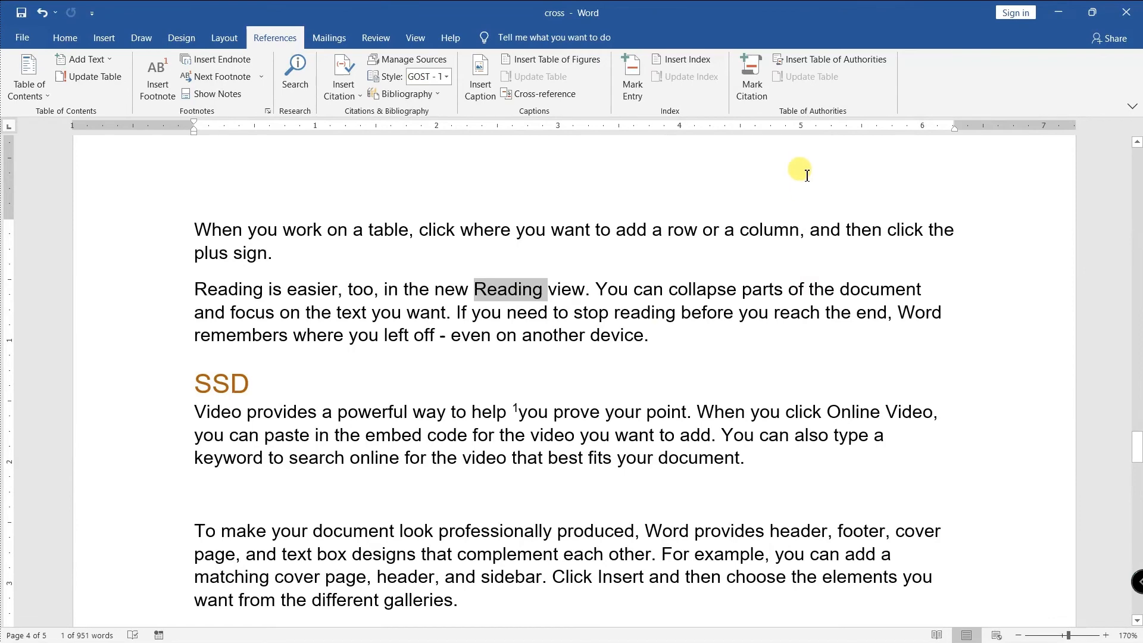
click(752, 98)
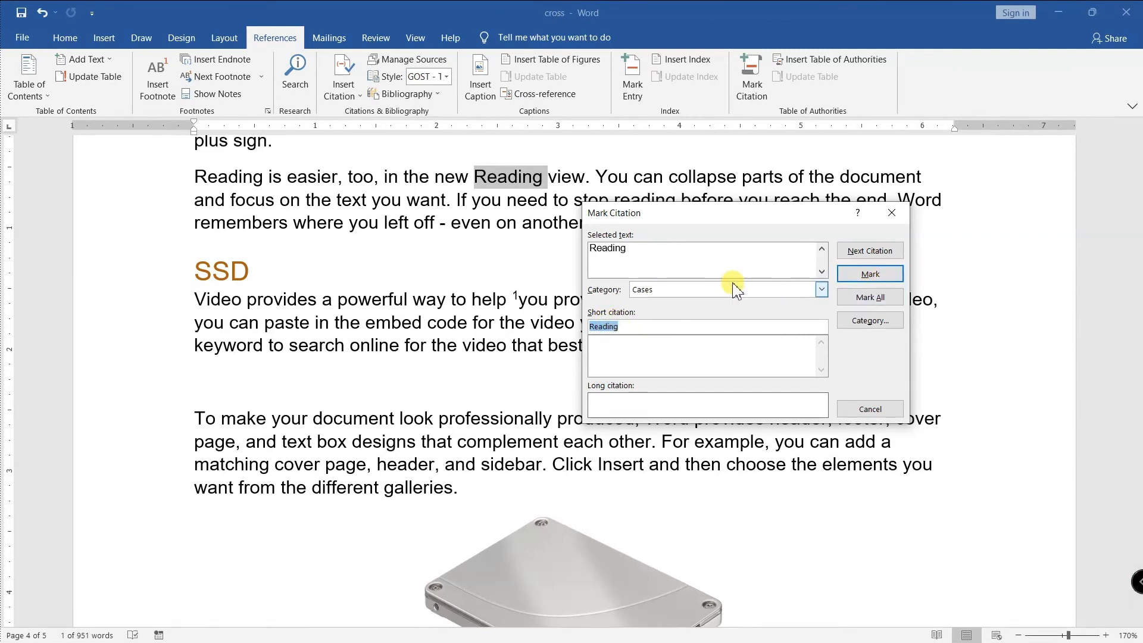
click(870, 274)
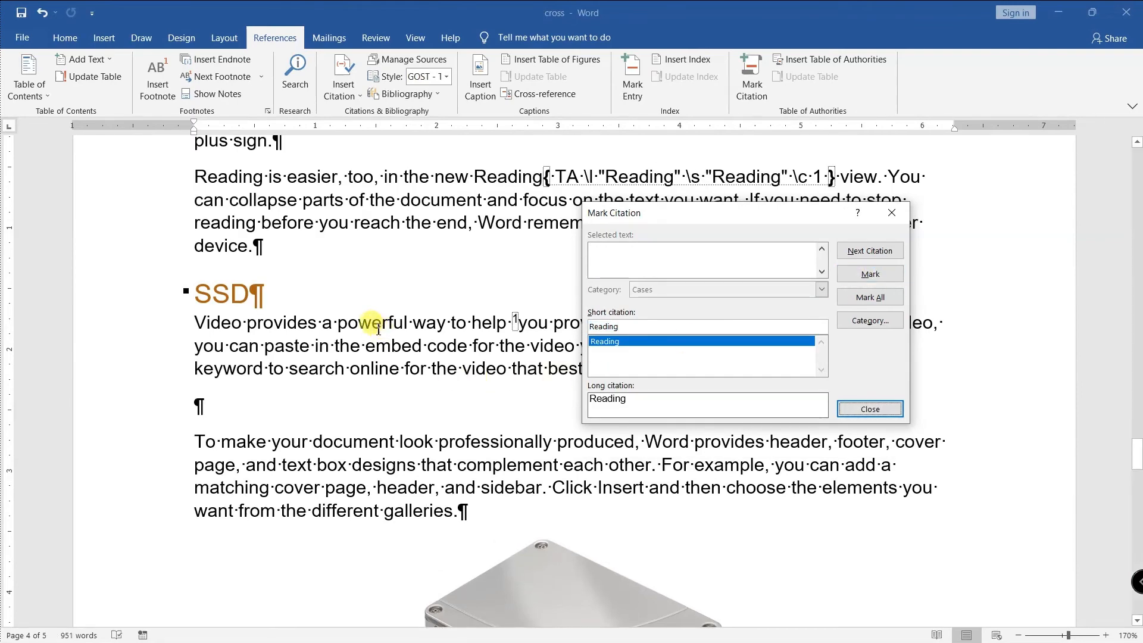
- Mark the words "powerful" and "professionally" in the SSD section's paragraphs as citations in the Cases category
double_click(378, 324)
click(768, 359)
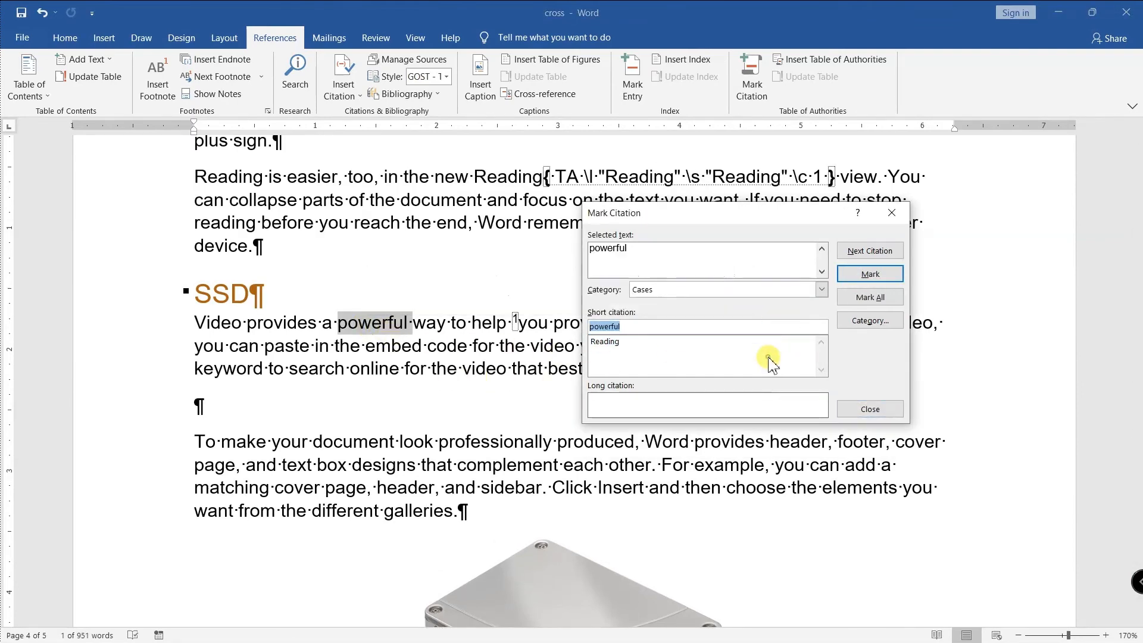
click(878, 273)
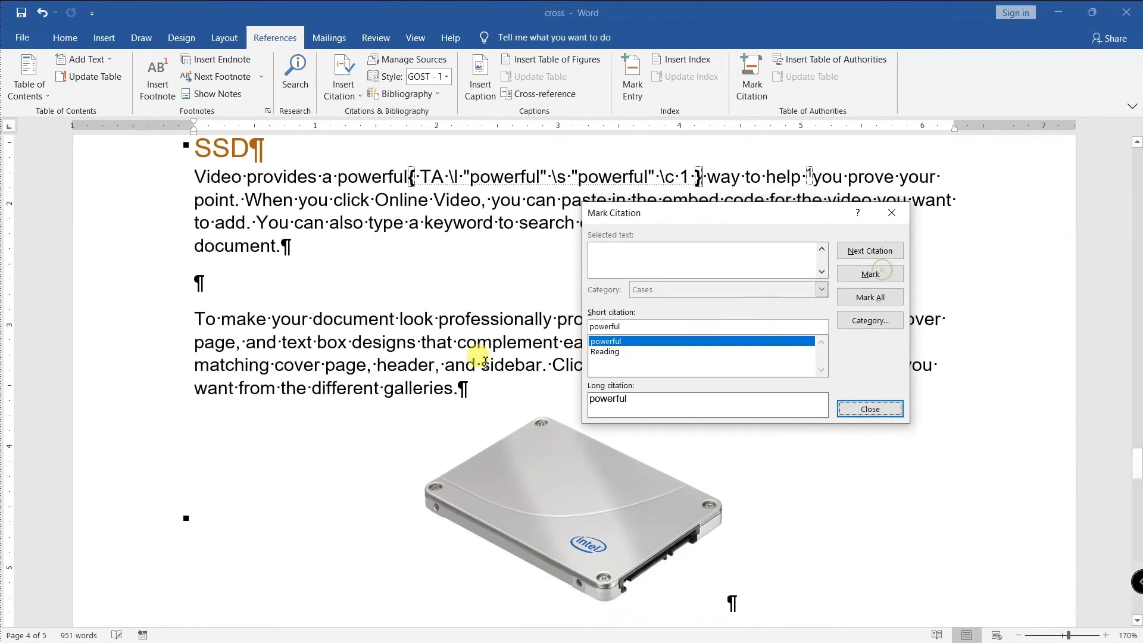
double_click(468, 319)
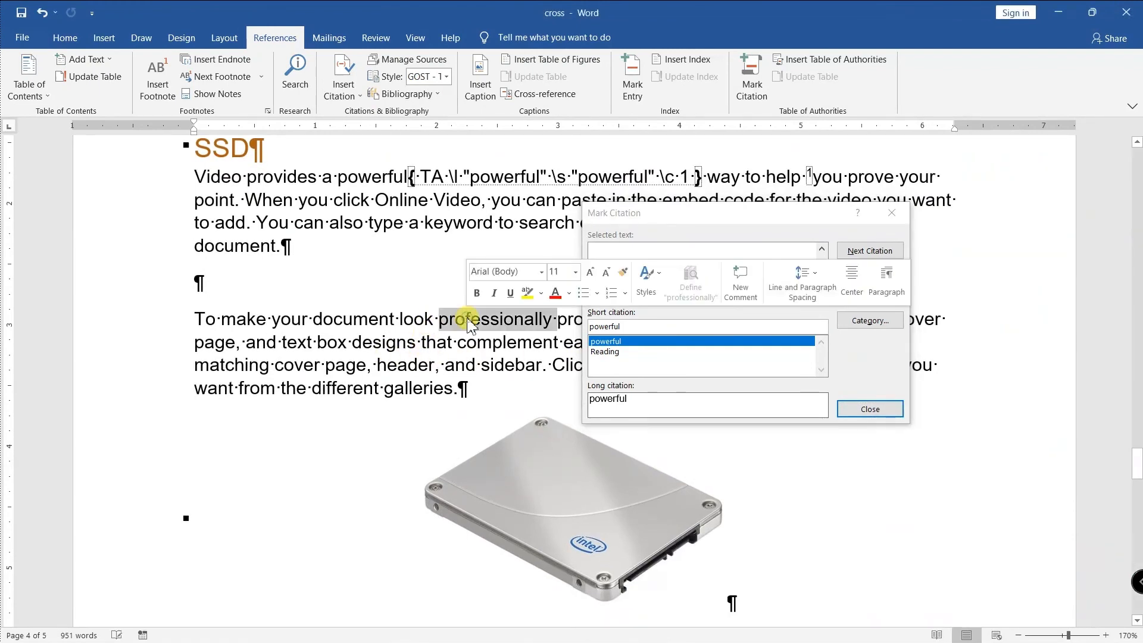
click(696, 326)
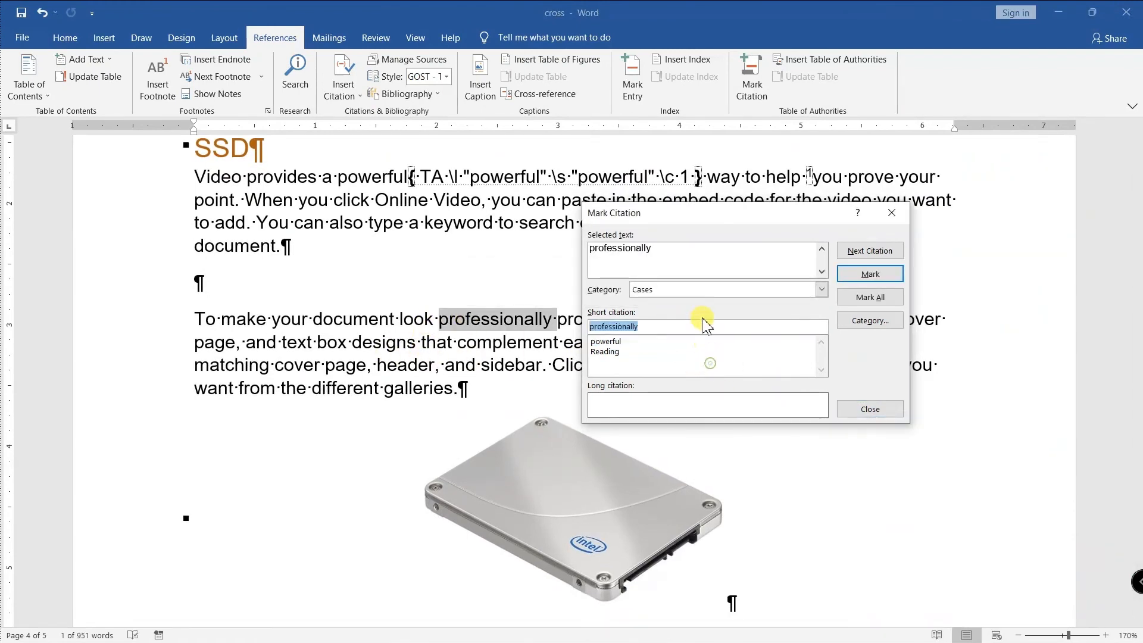
click(857, 277)
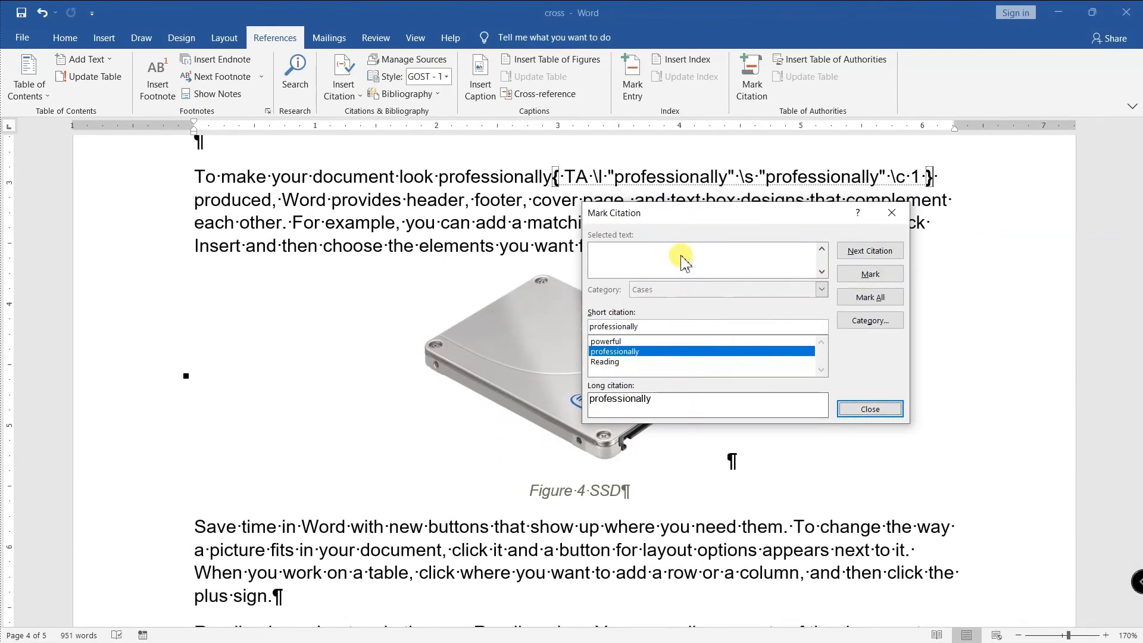
- Mark the word "new" in the paragraph above the SSD heading as a citation in the Rules category
scroll(523, 390, up, 5)
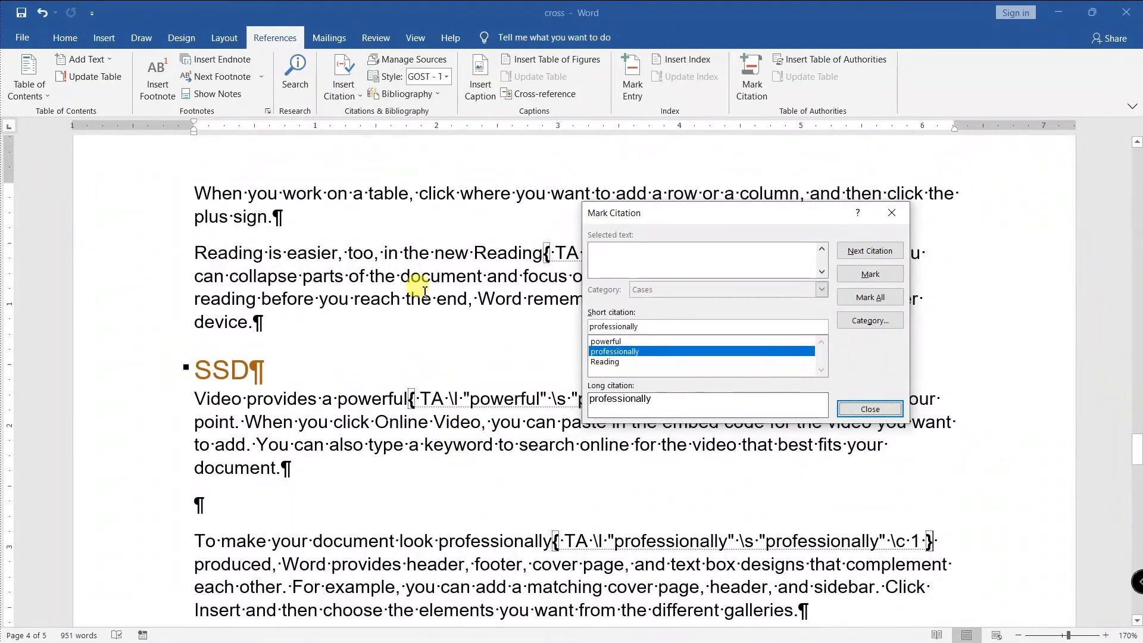
double_click(454, 256)
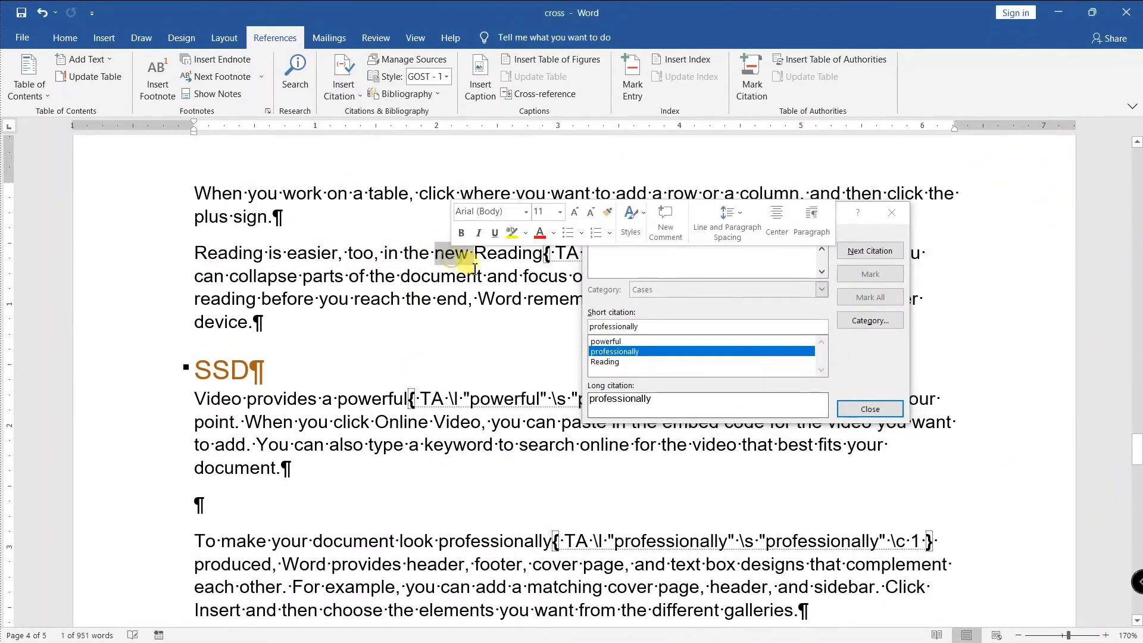
click(696, 313)
click(725, 290)
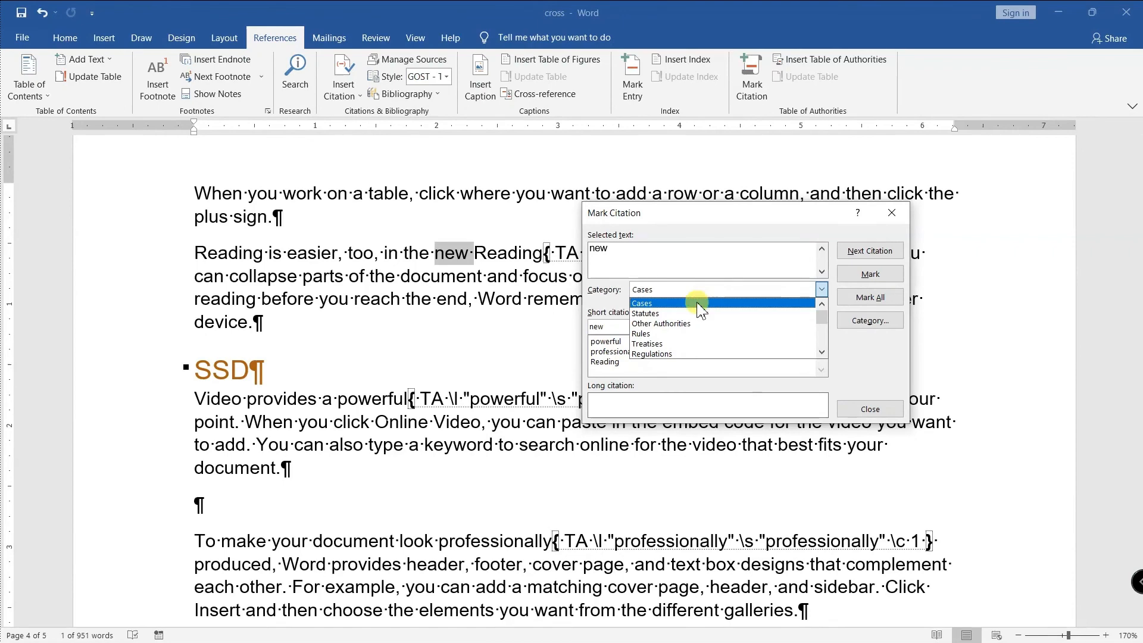
click(645, 334)
click(863, 277)
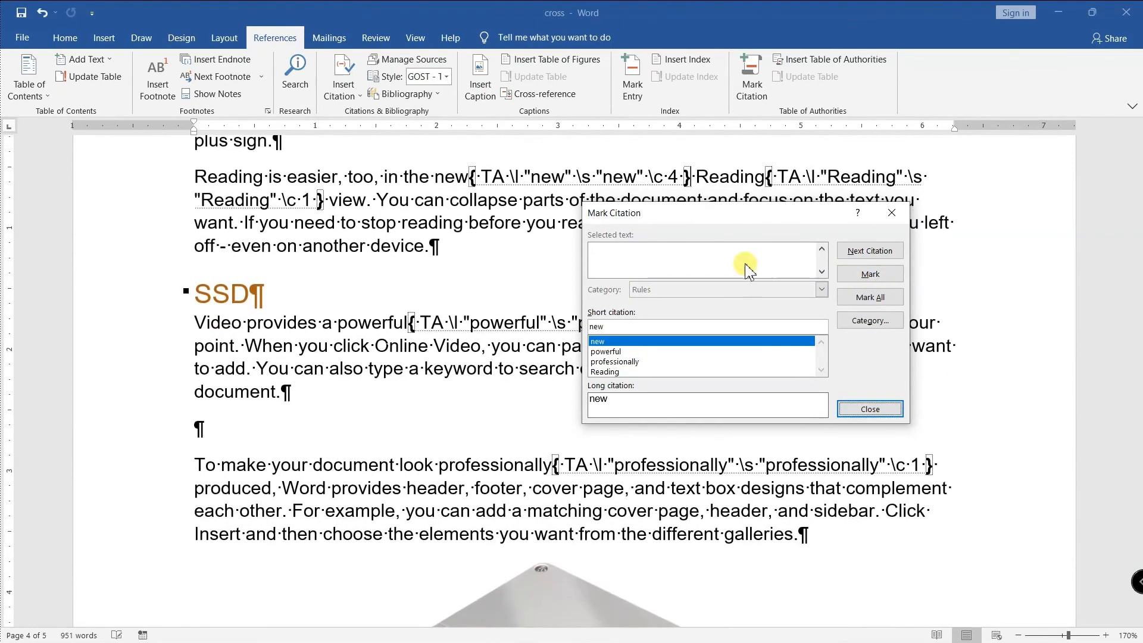
- Mark the word "also" in the first SSD paragraph as a Rules citation, then finish marking and hide the formatting marks
double_click(348, 369)
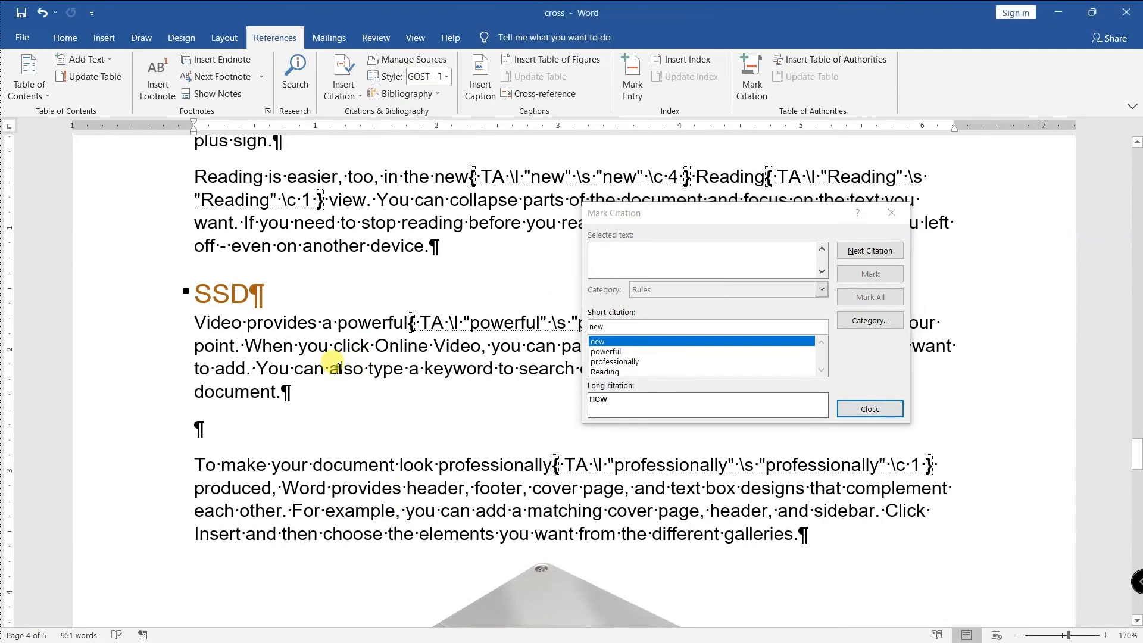
click(805, 316)
click(877, 281)
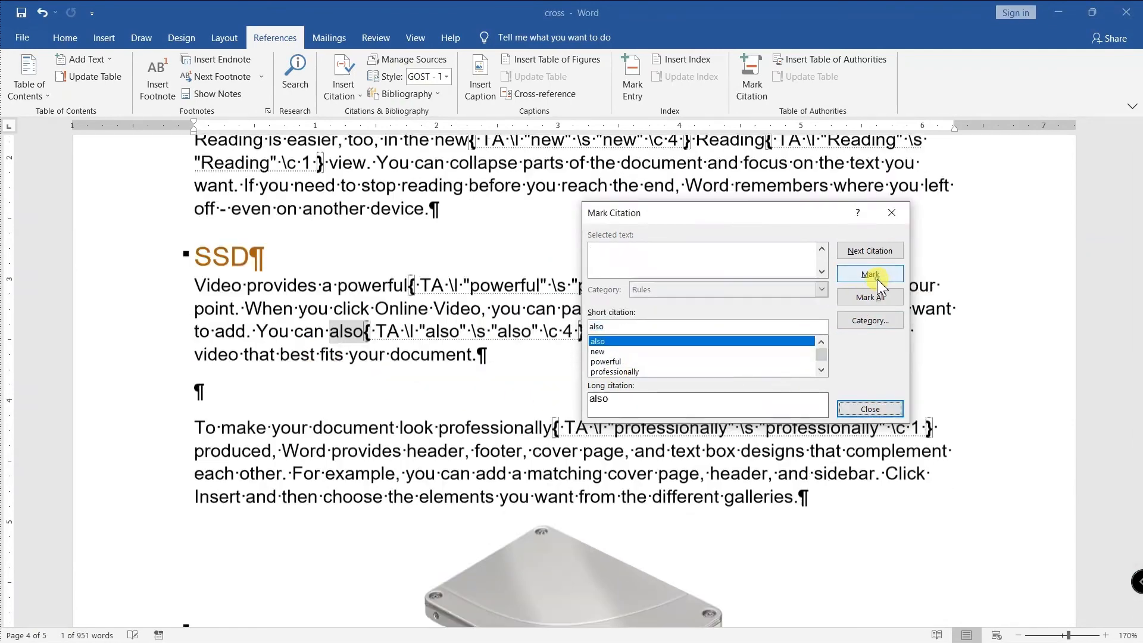
click(870, 410)
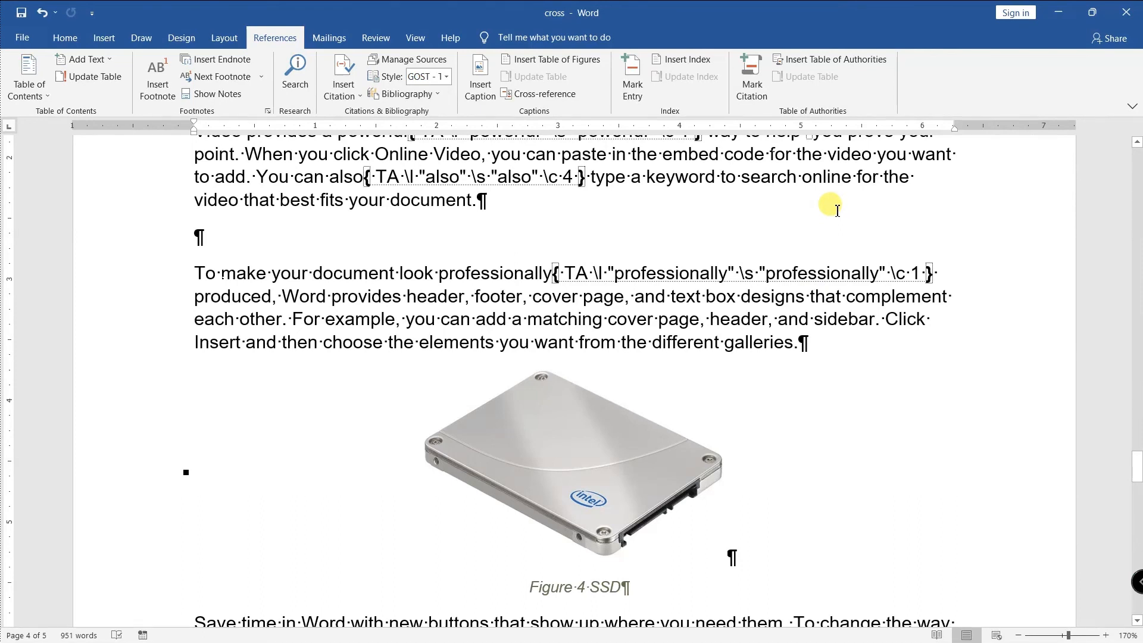
key(ctrl+shift+8)
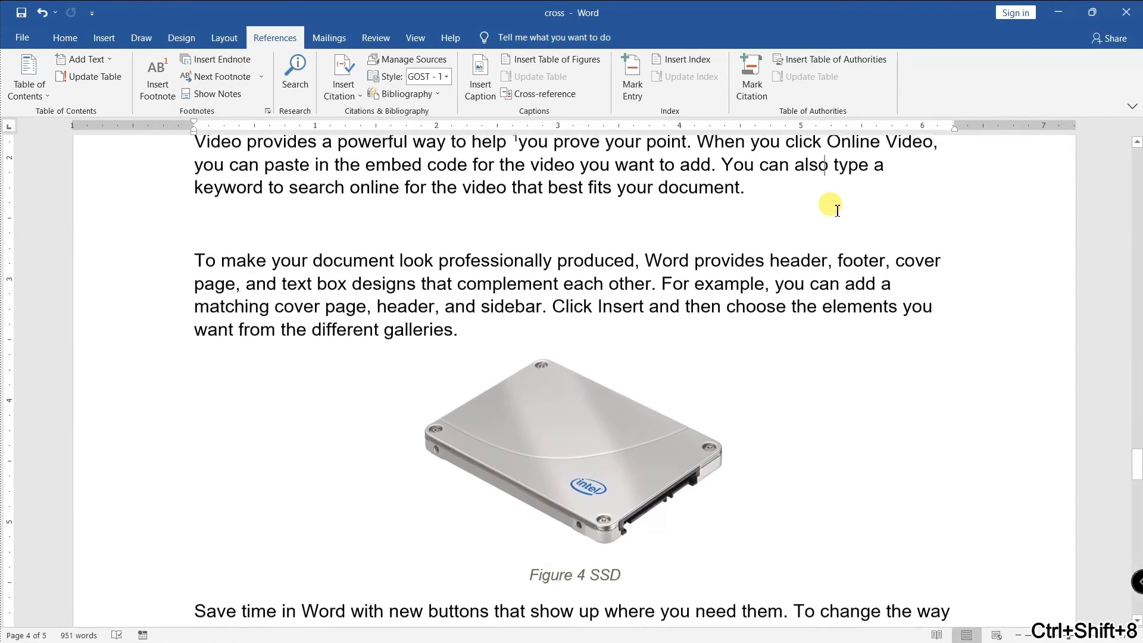
- Add blank lines below the index at the end of the document
scroll(796, 278, down, 5)
scroll(796, 278, down, 13)
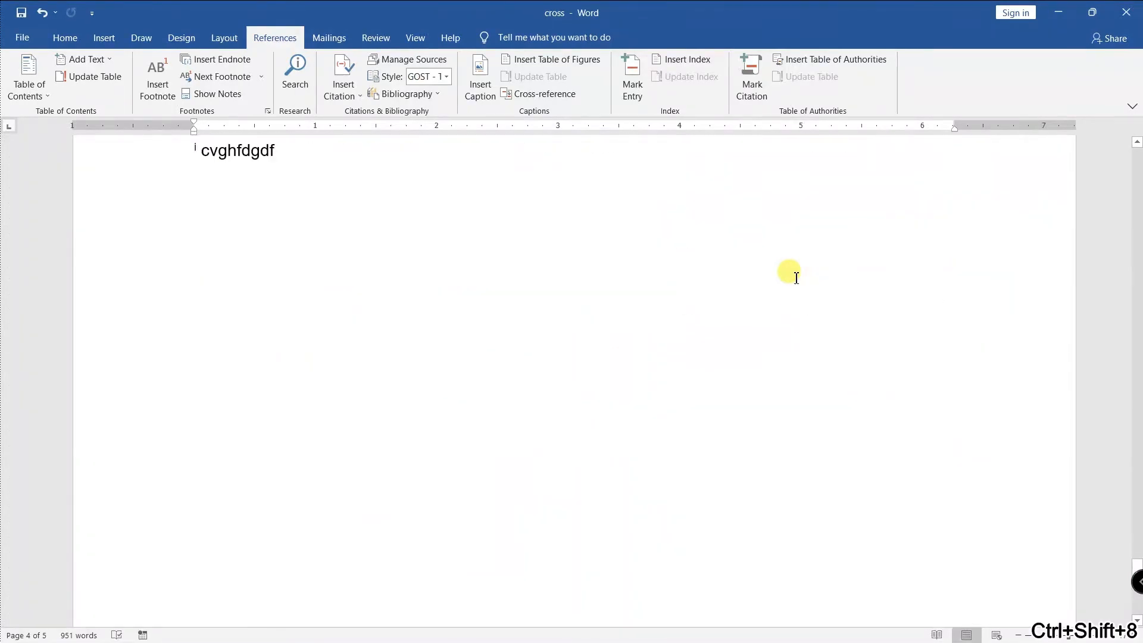
scroll(690, 299, up, 11)
scroll(641, 510, down, 5)
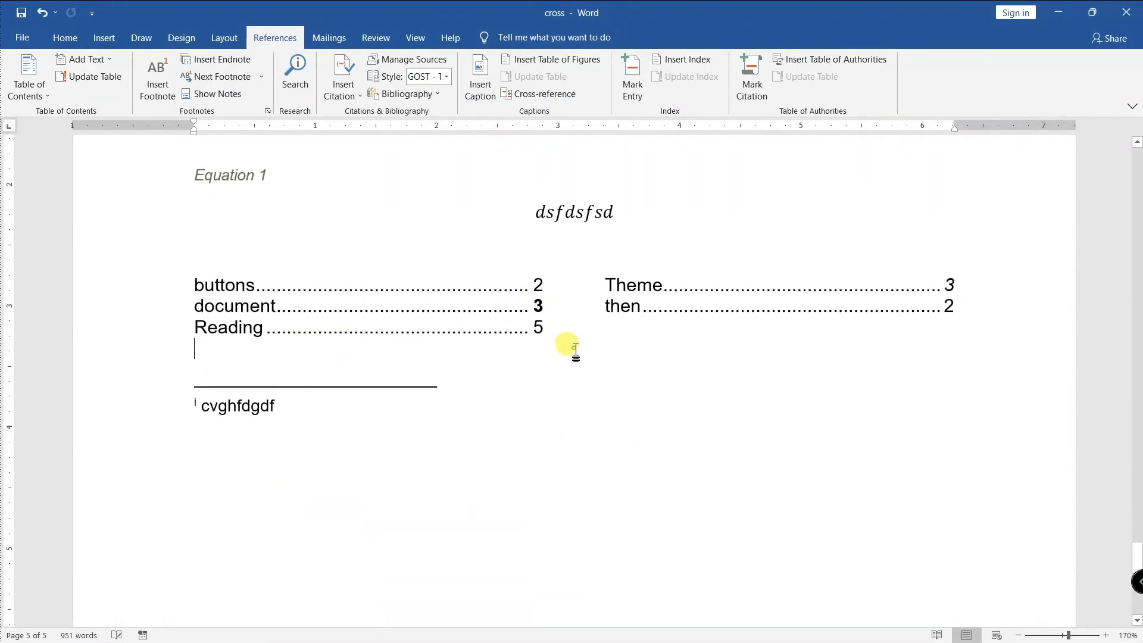
key(Return)
key(Return)
key(Return)
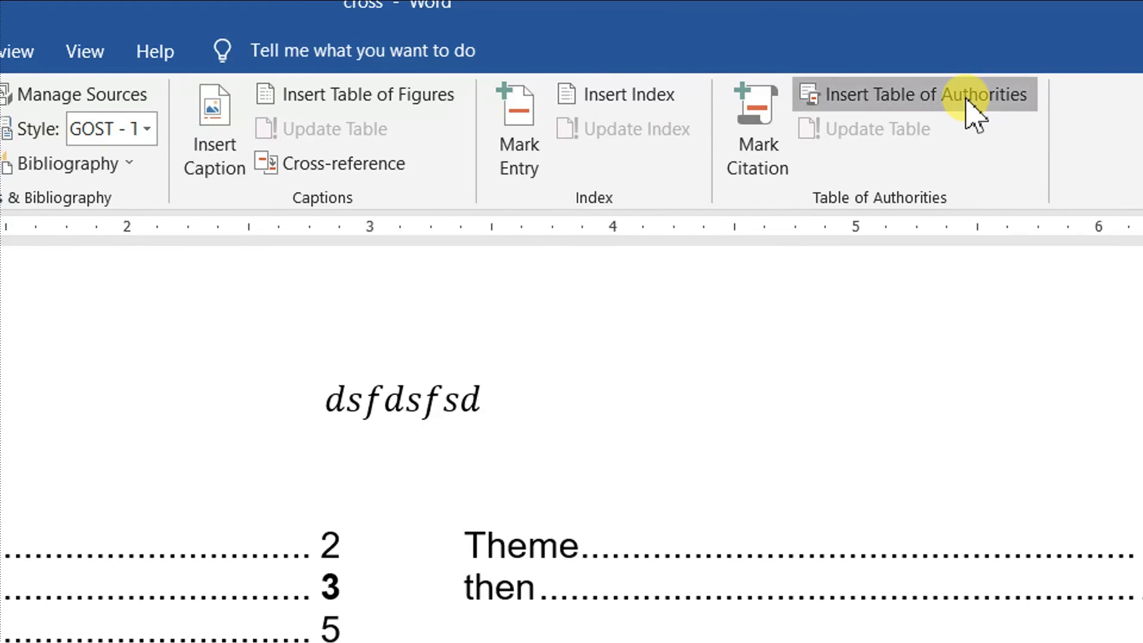
- Insert a table of authorities below the index covering all categories, with passim, original formatting, a dotted tab leader and the From template format
click(969, 115)
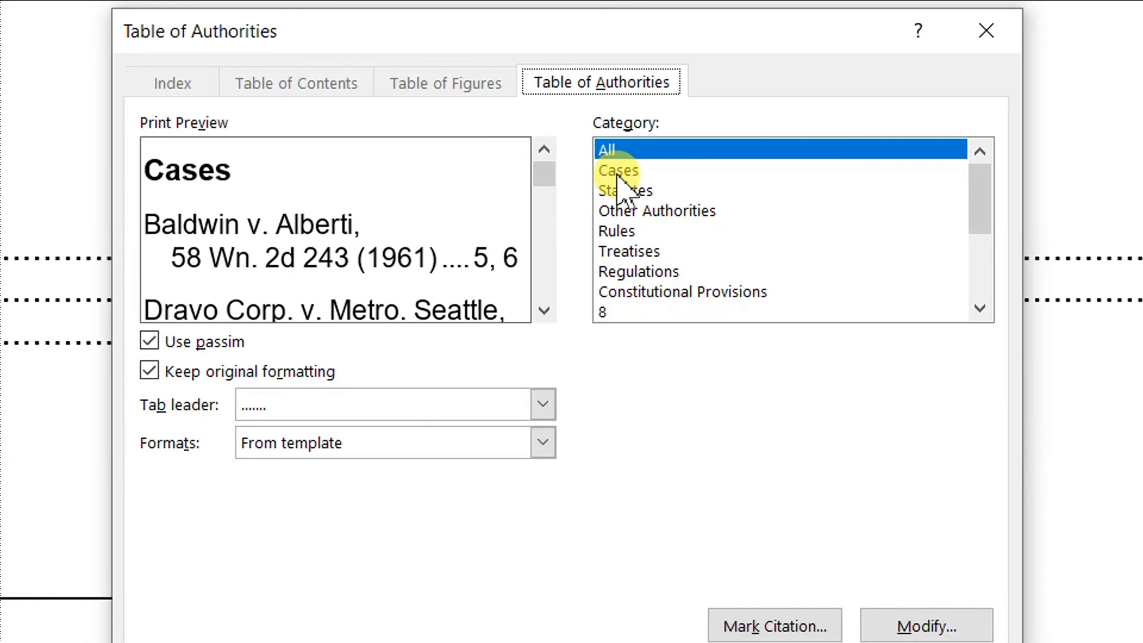
click(619, 171)
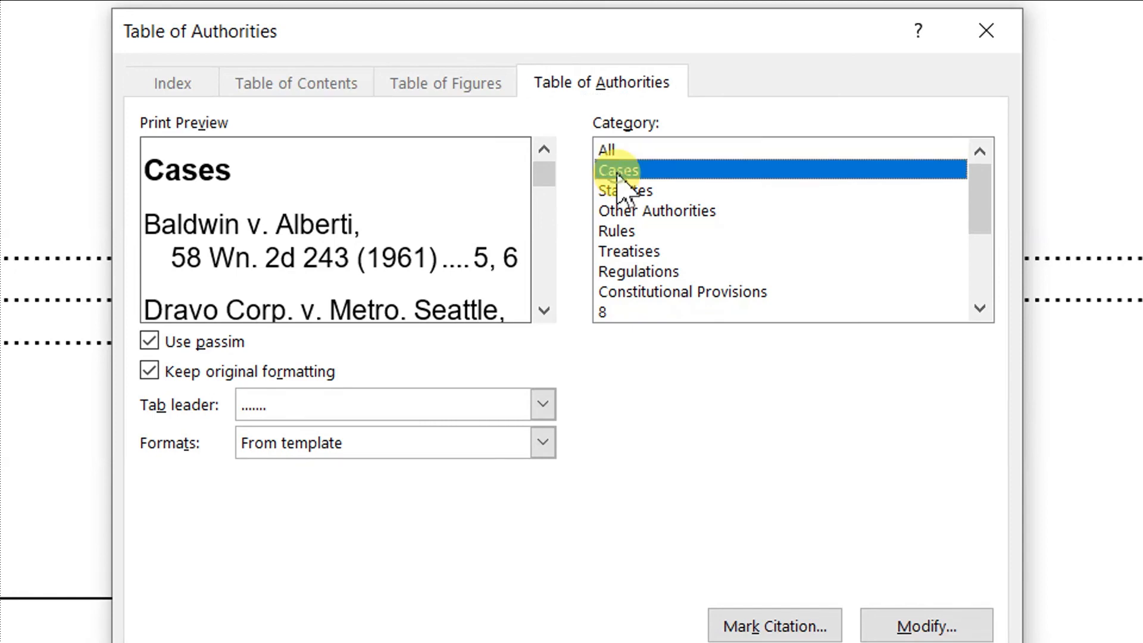
click(607, 150)
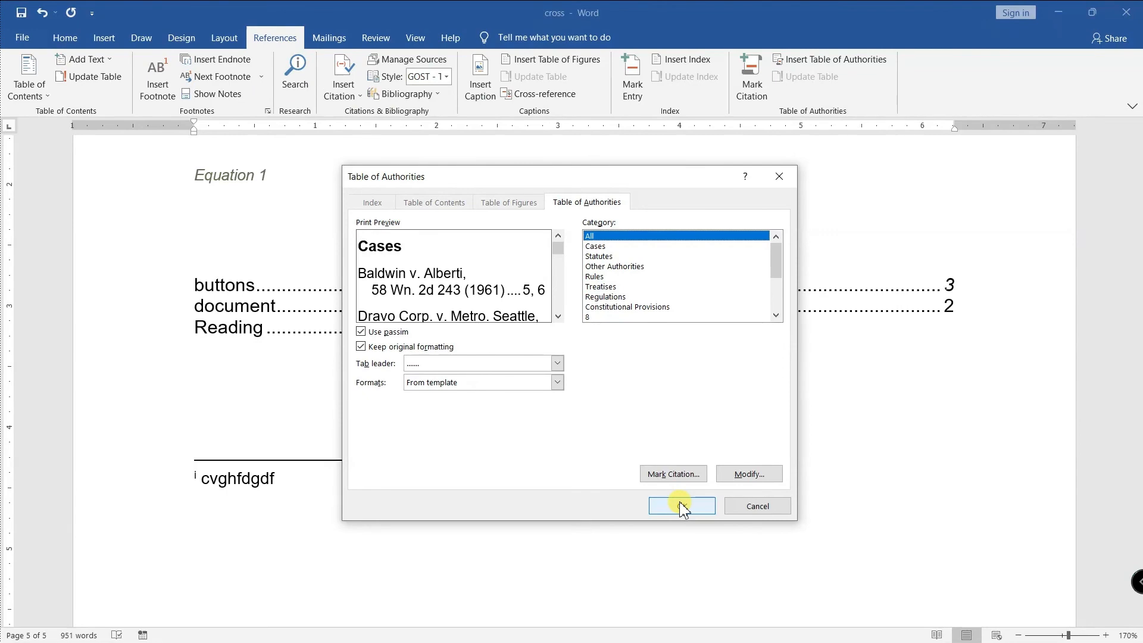
click(683, 506)
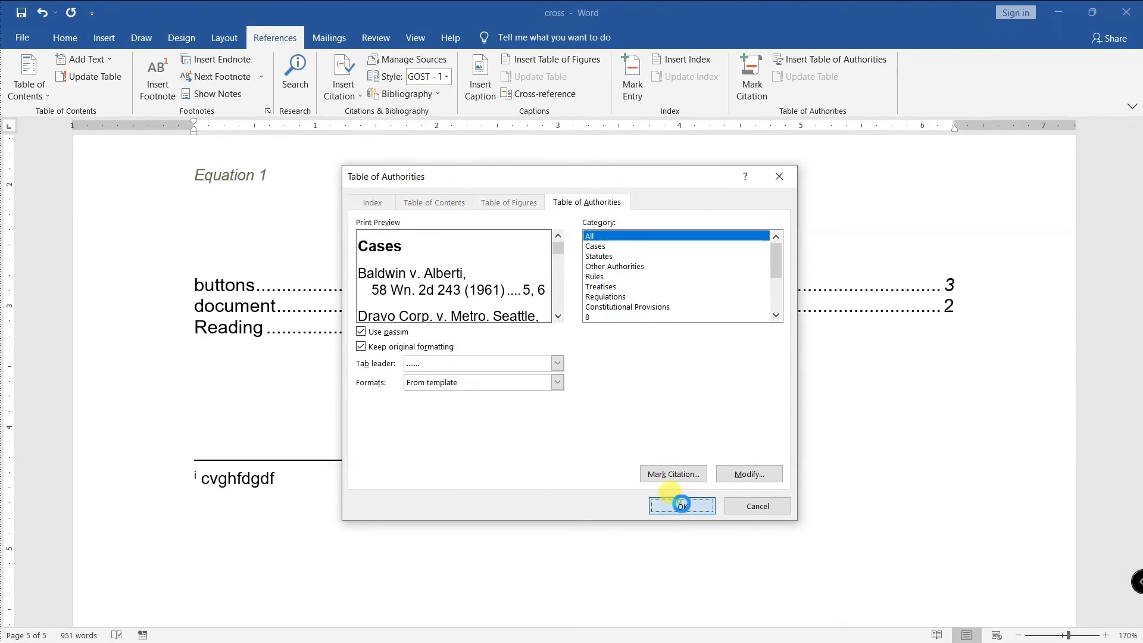
scroll(221, 387, down, 3)
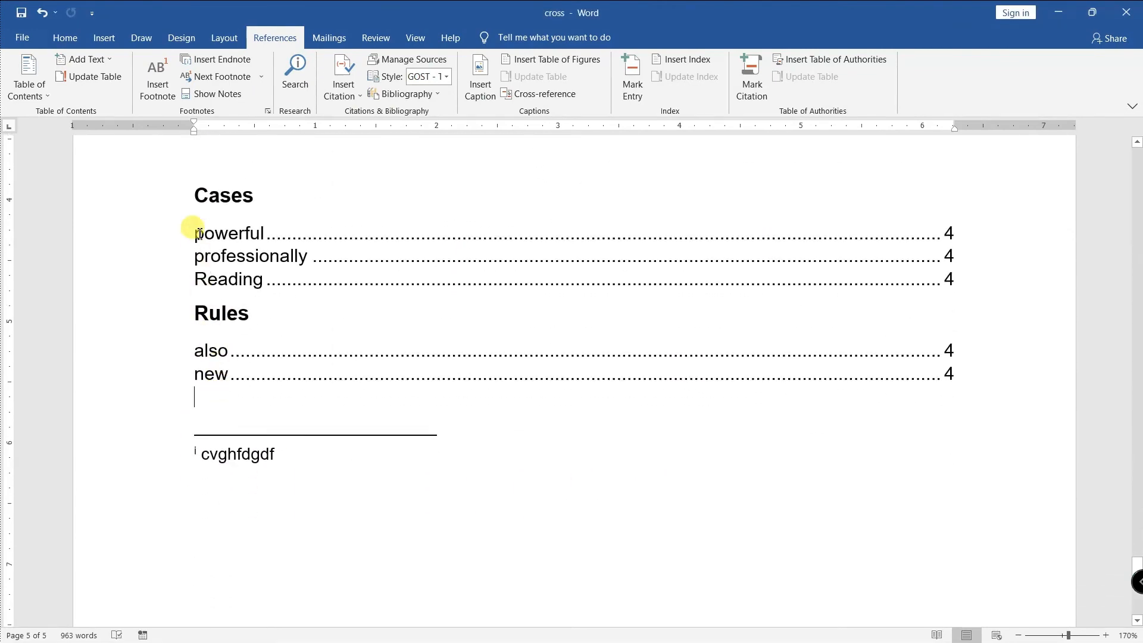
click(196, 193)
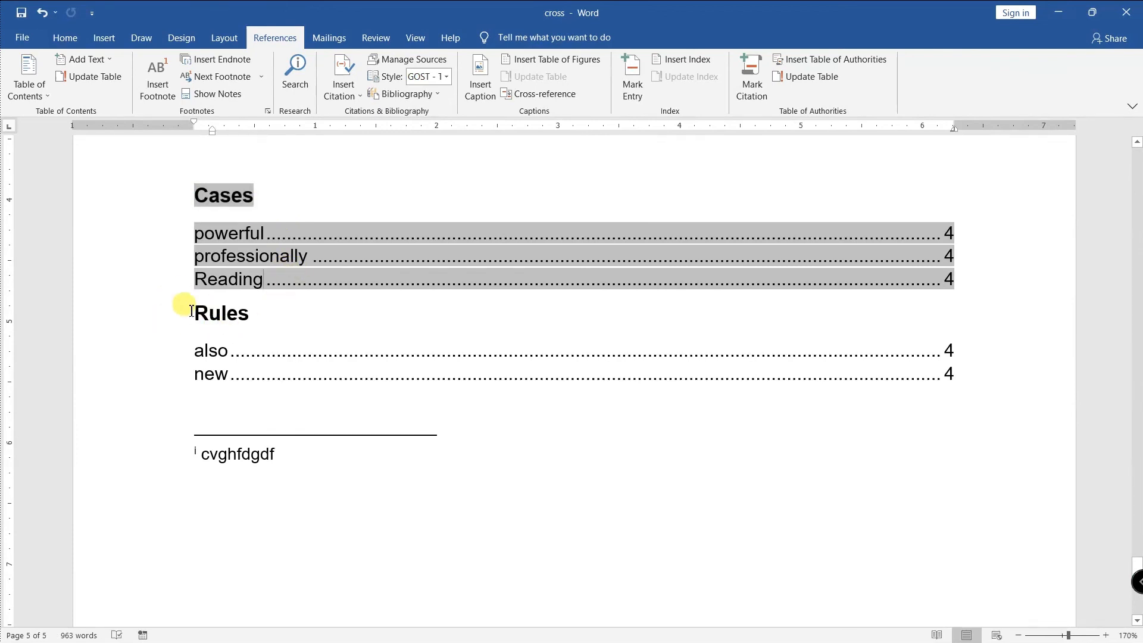
drag(191, 314, 281, 324)
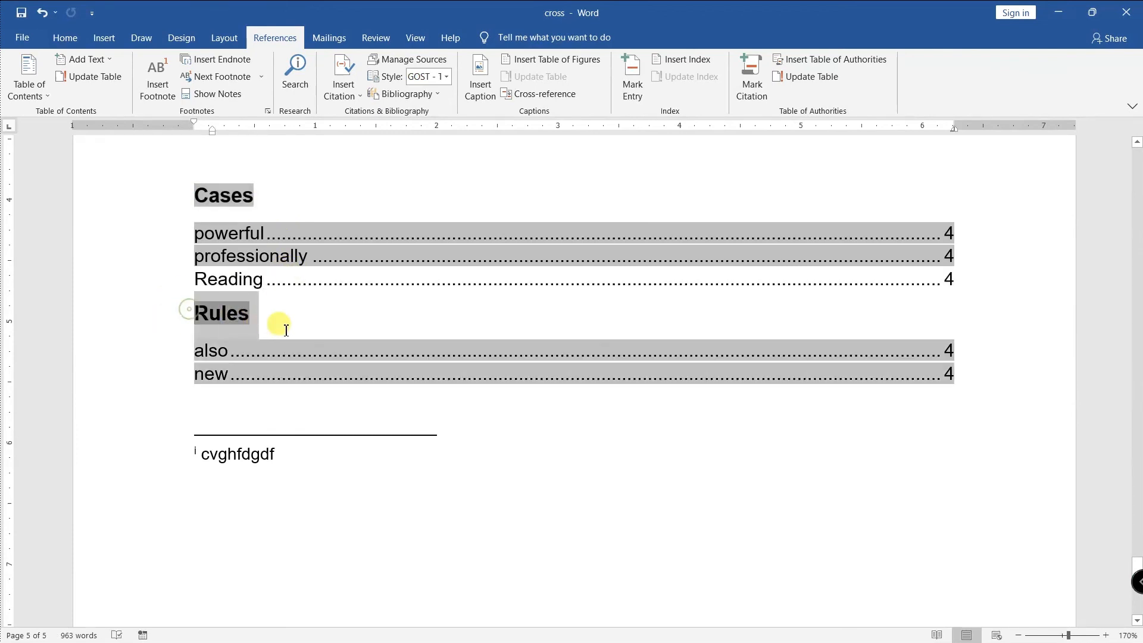
click(503, 429)
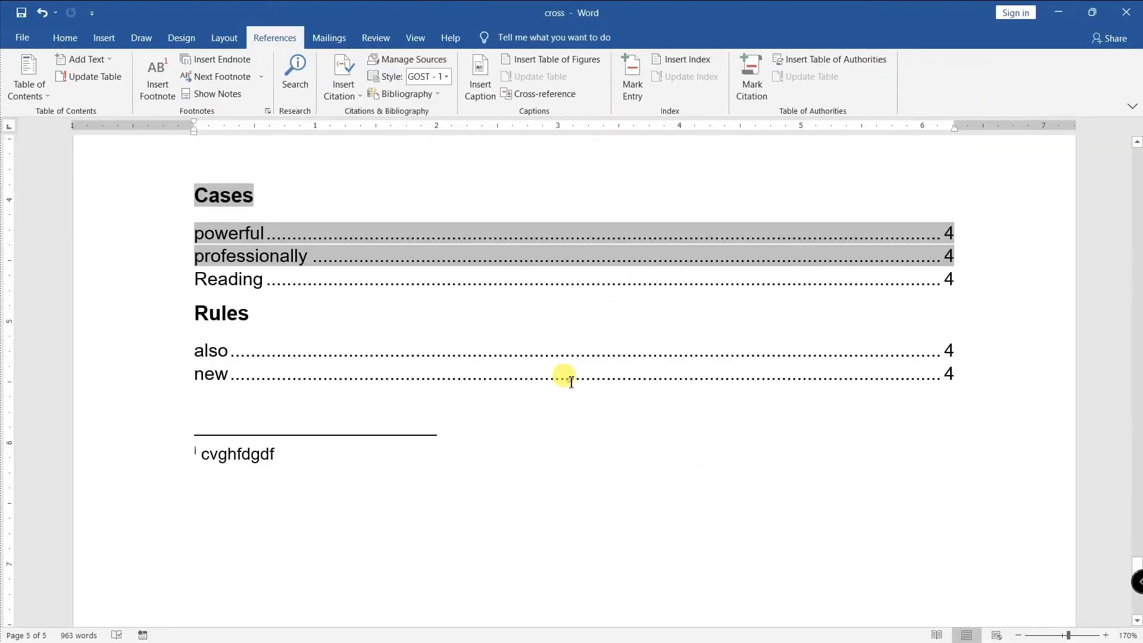
click(571, 381)
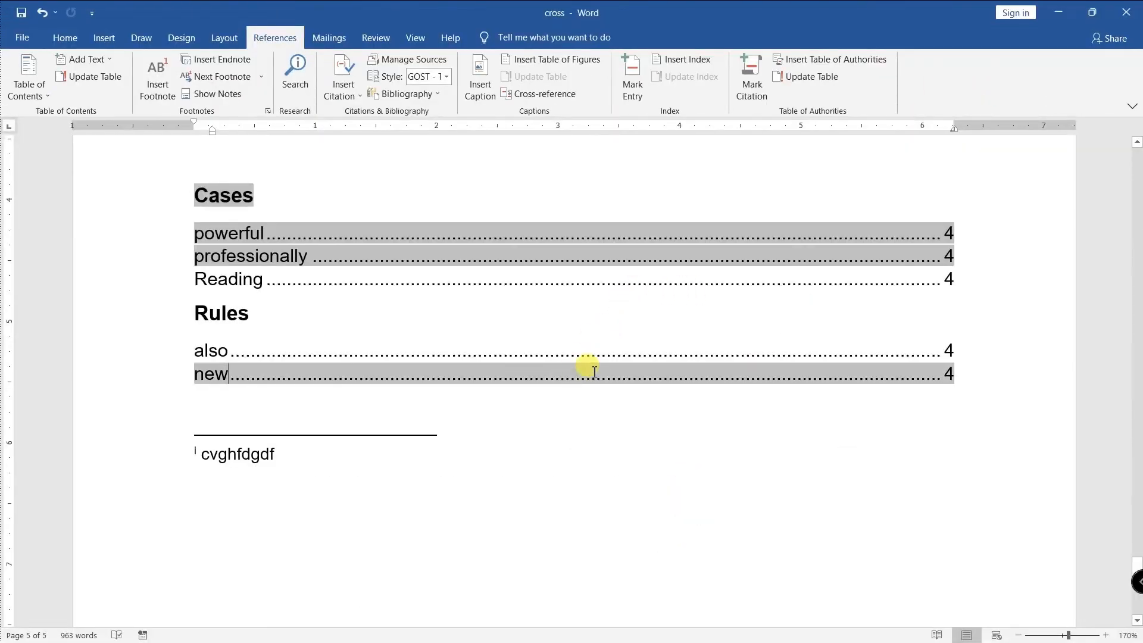
- Mark the word "show" in the last page's "Save time in Word" paragraph as a citation in the Rules category, then finish marking
scroll(571, 381, up, 8)
scroll(594, 372, up, 3)
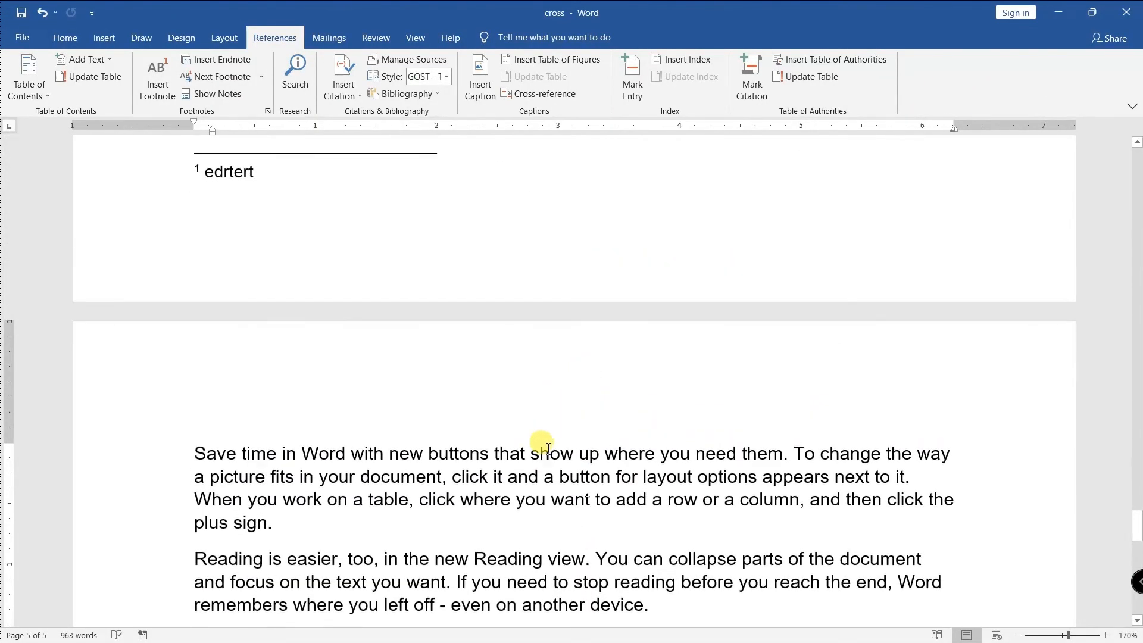
double_click(554, 456)
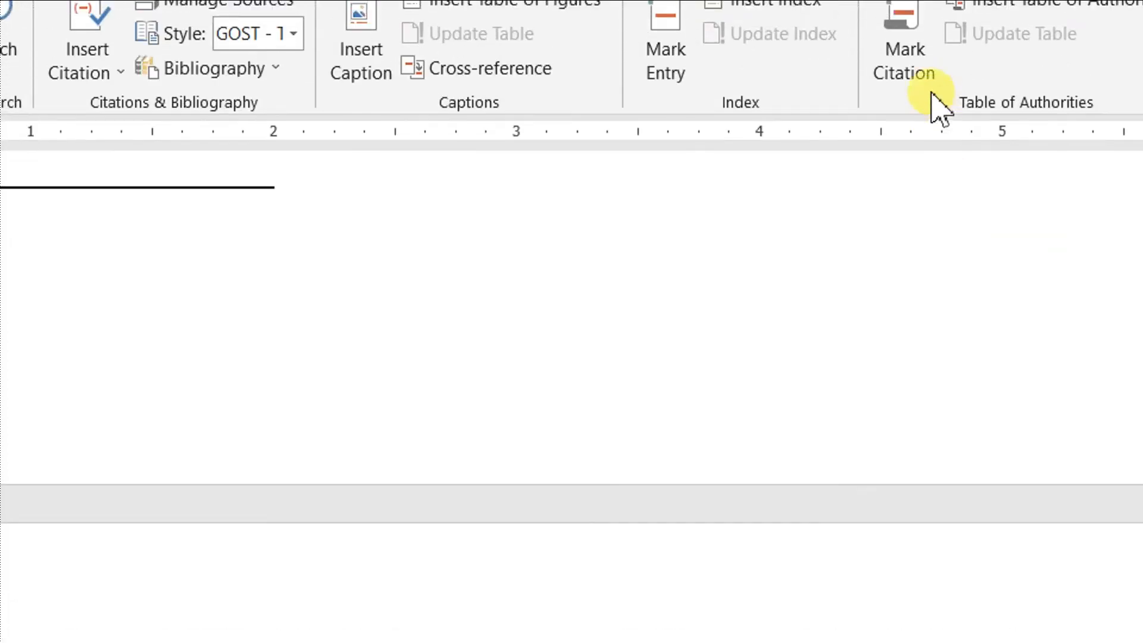
click(755, 92)
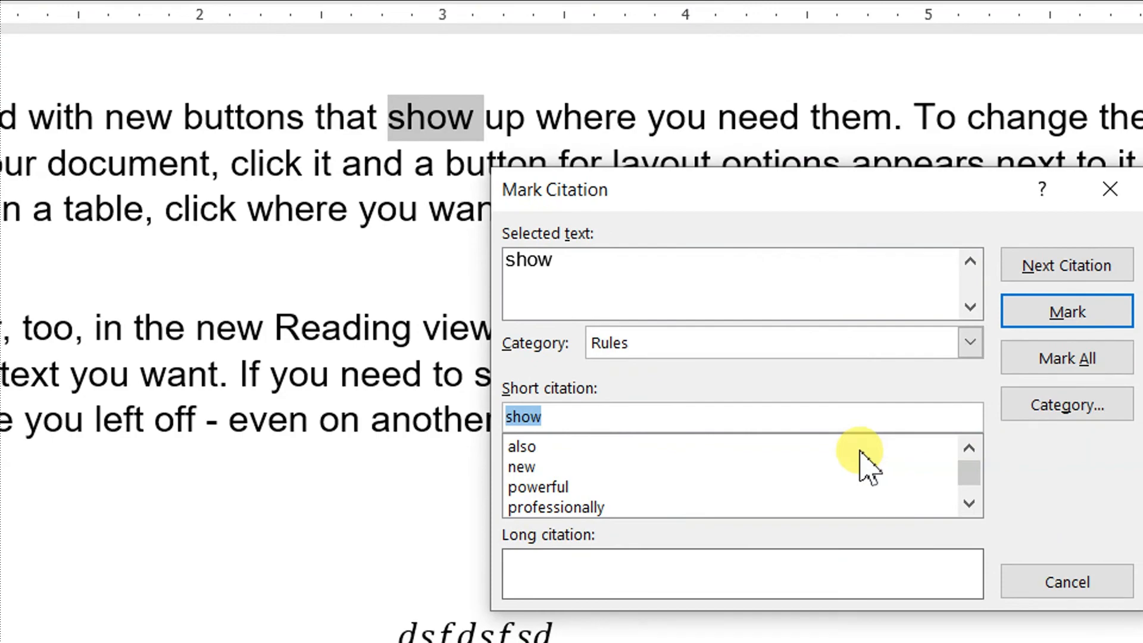
click(1011, 317)
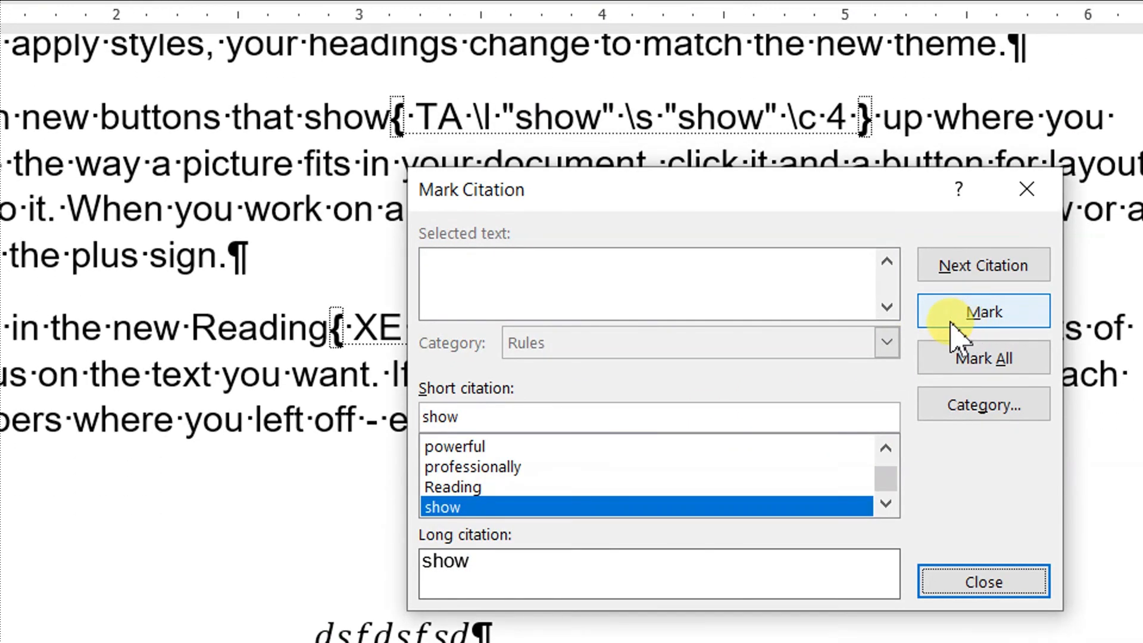
key(Escape)
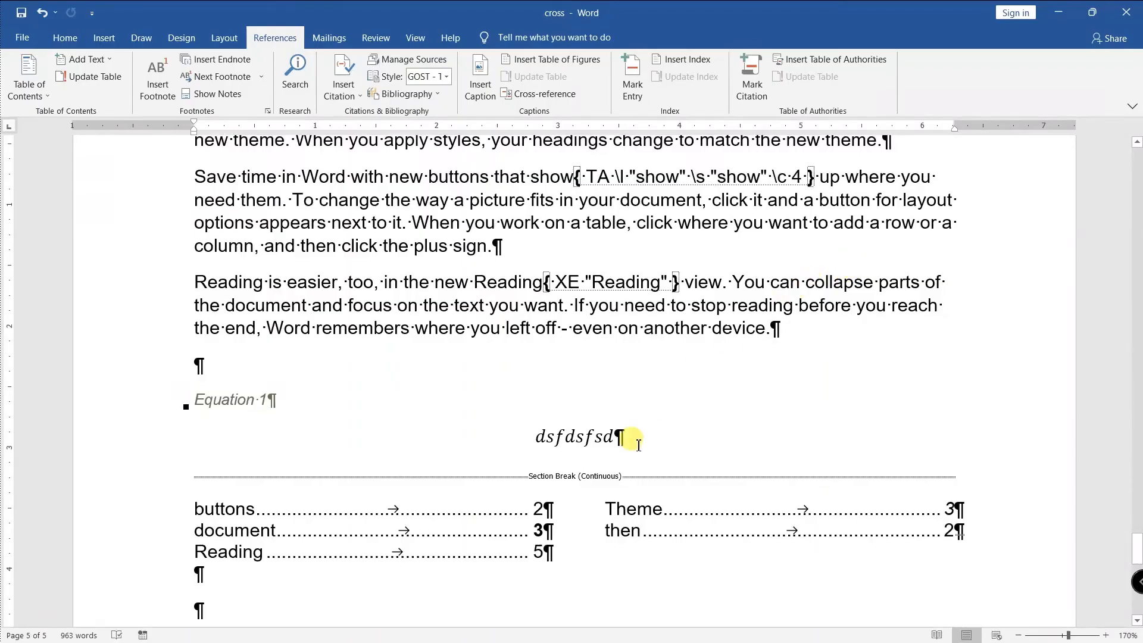
- Hide the formatting marks and update the table of authorities to include the newly marked citation
scroll(638, 445, down, 5)
click(306, 455)
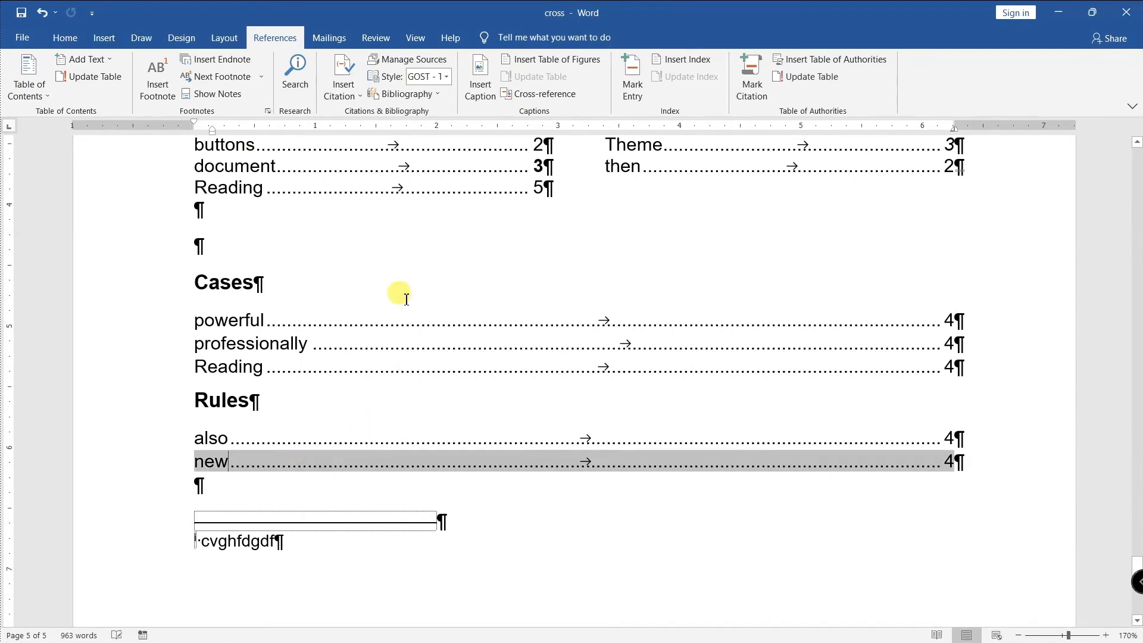
key(ctrl+shift+8)
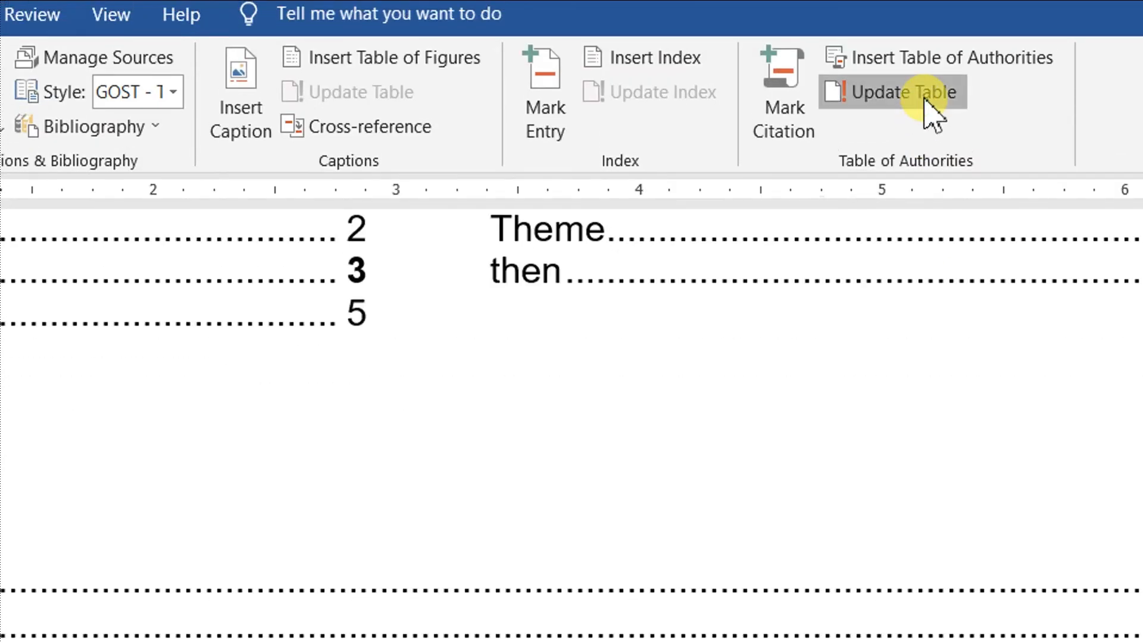
click(925, 100)
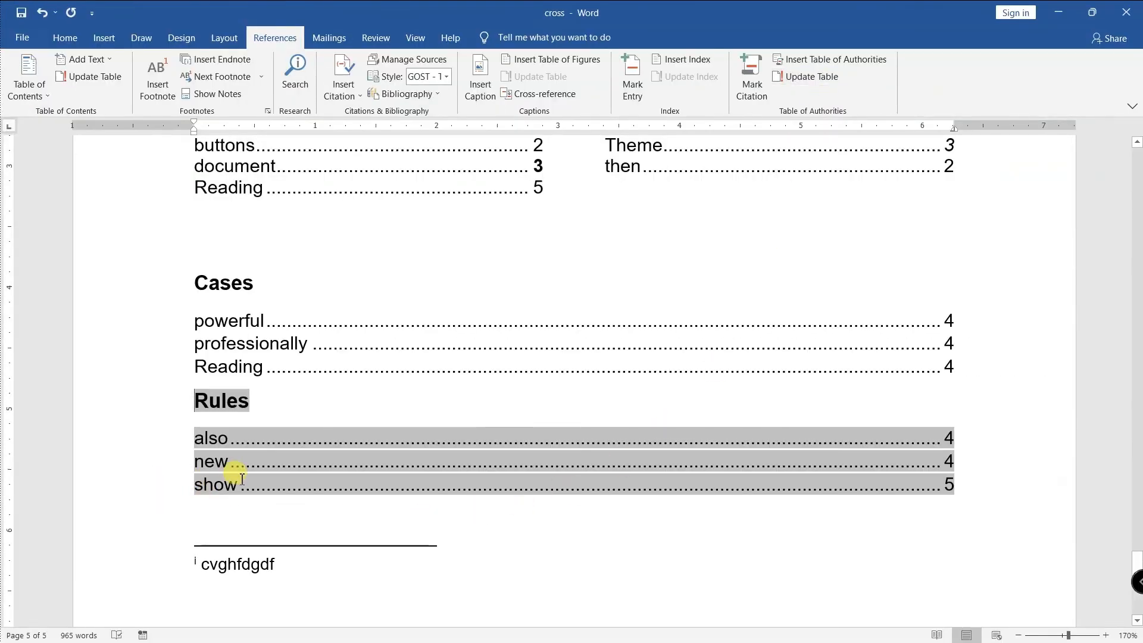
click(335, 512)
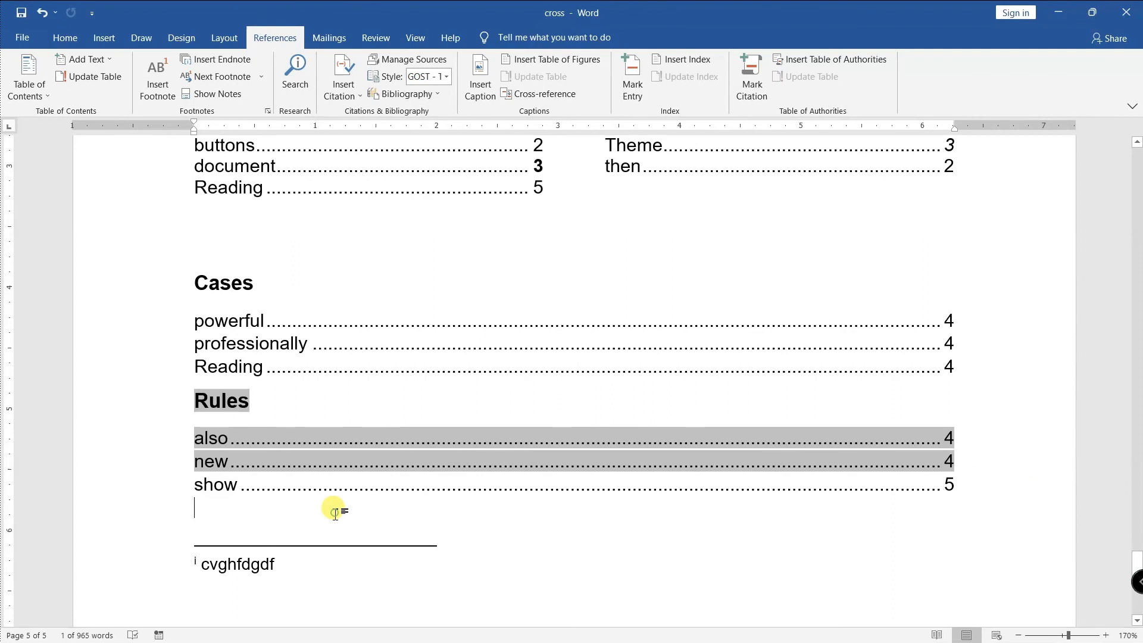